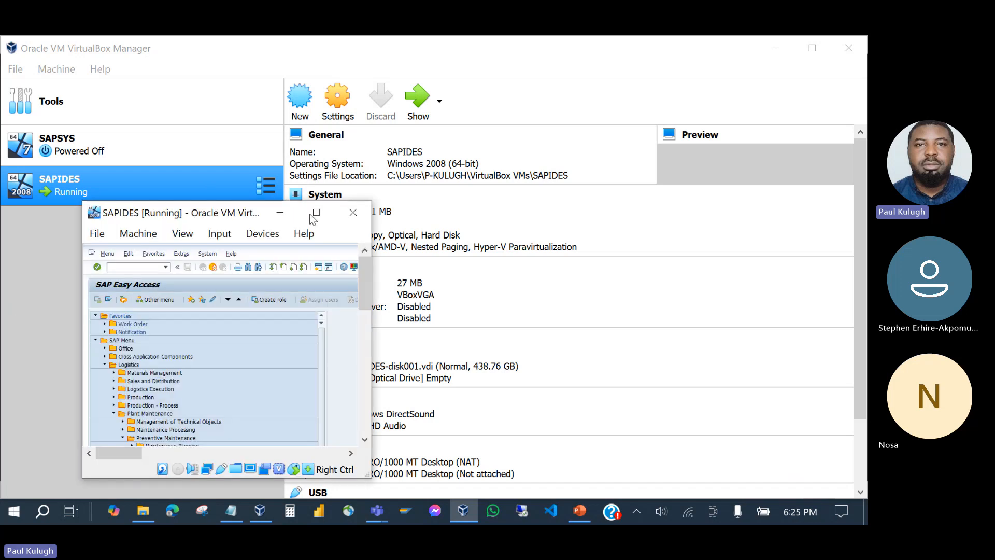
Step: Enlarge the SAPIDES virtual machine window and collapse the expanded Preventive Maintenance, Plant Maintenance and Logistics folders
click(311, 214)
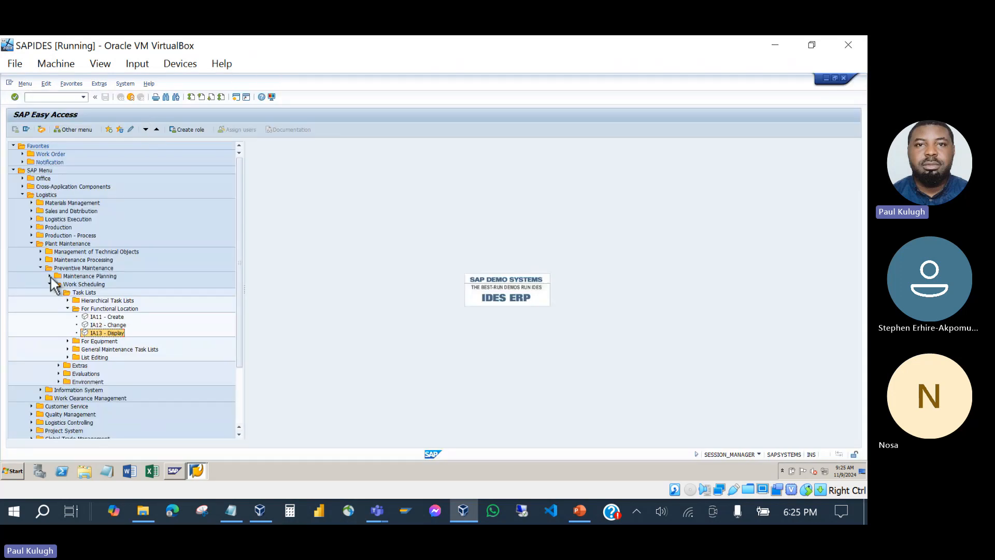
click(51, 284)
click(40, 268)
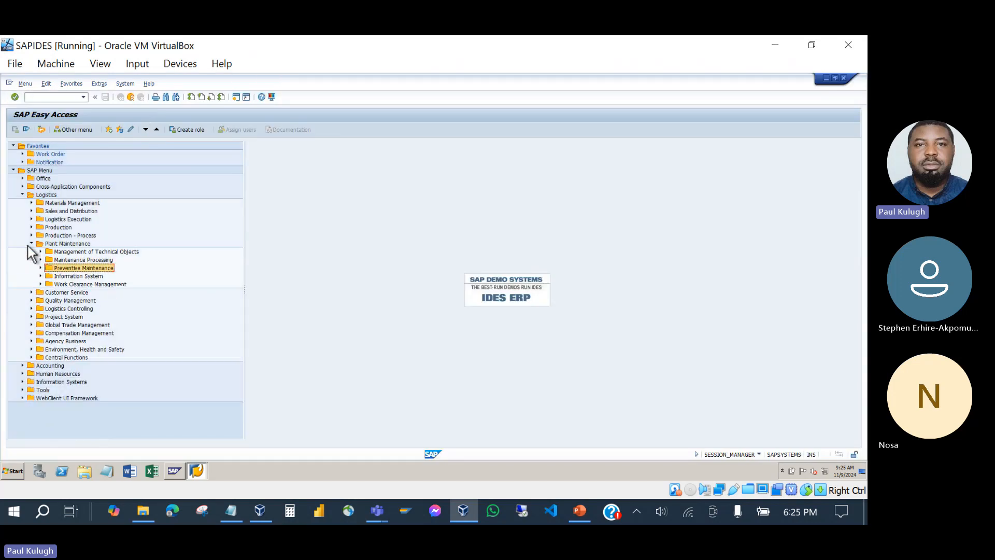
click(31, 243)
click(22, 194)
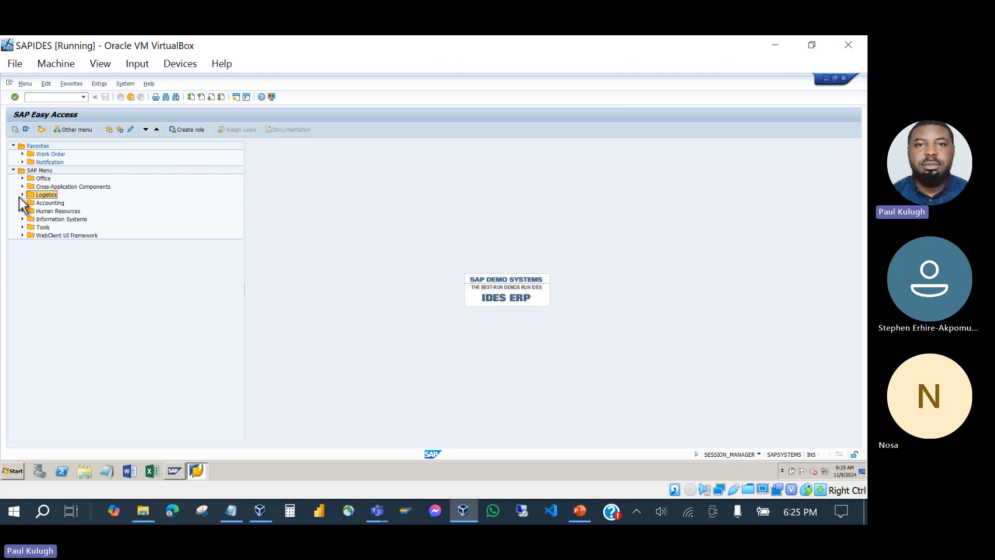
Step: Open the order list change transaction from the Order List folder in Logistics, Plant Maintenance, Maintenance Processing, Order
click(22, 195)
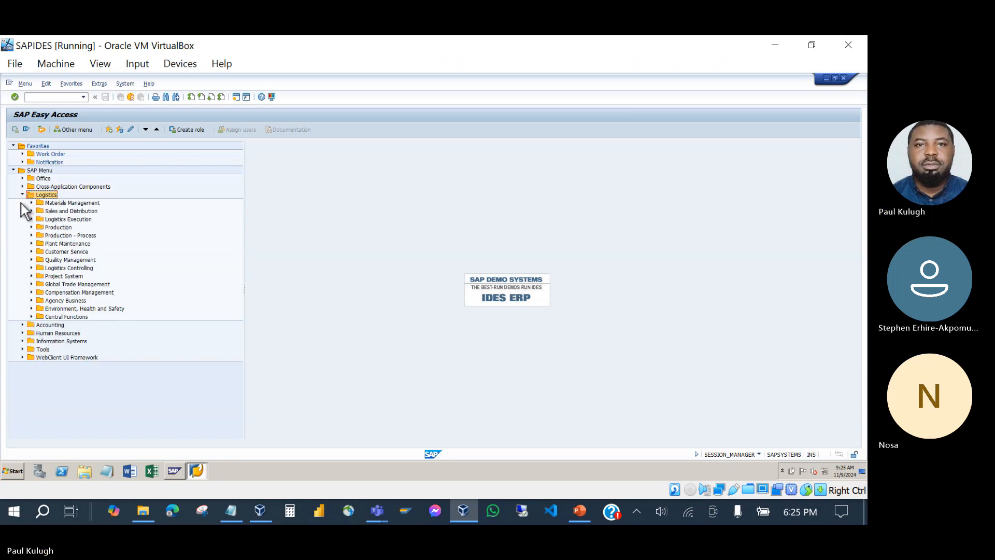
click(31, 244)
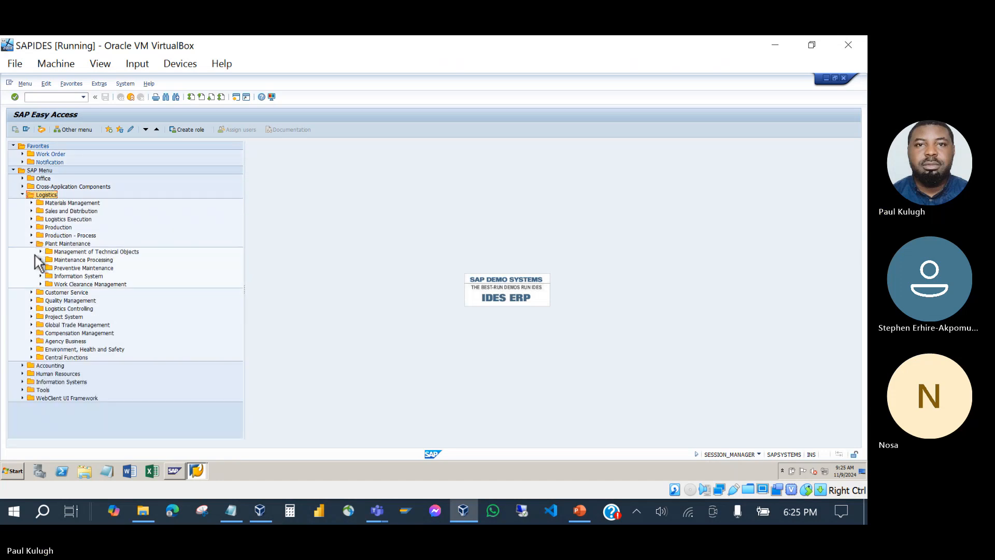
click(40, 259)
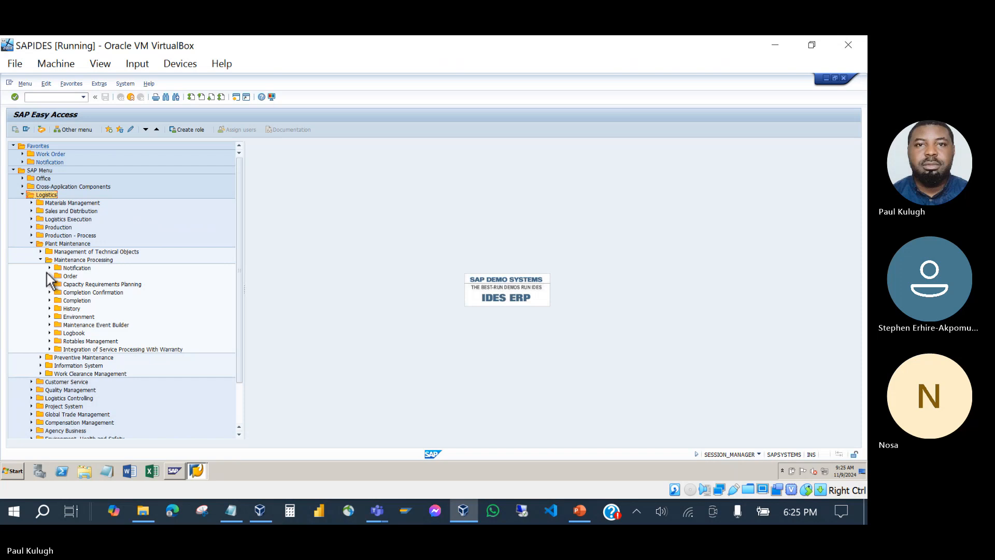
click(50, 276)
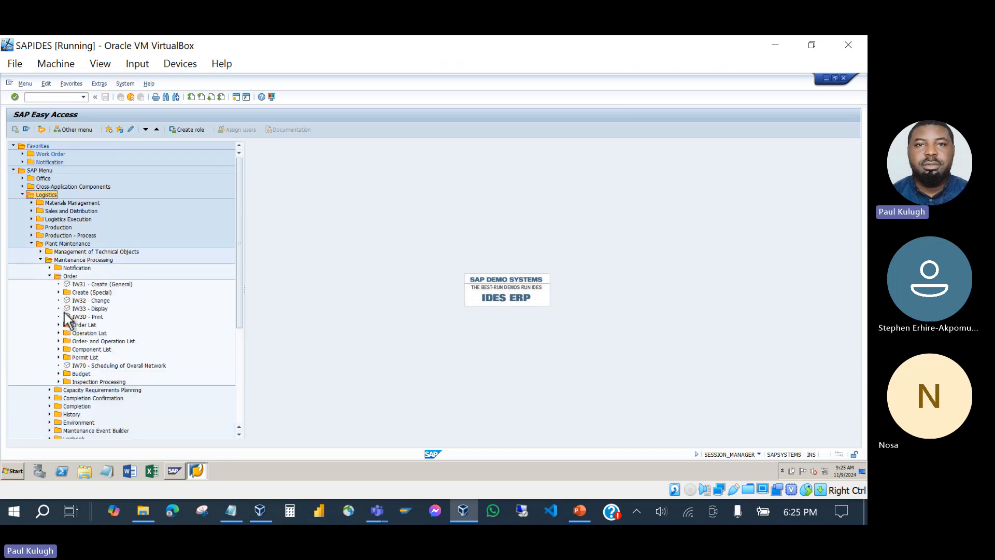
click(61, 324)
double_click(99, 333)
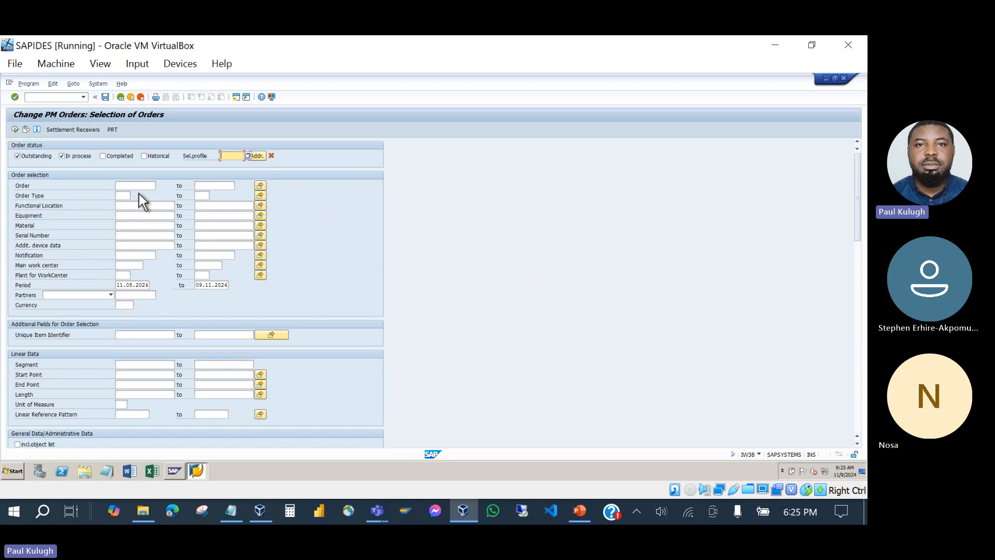
Step: Run the PM order selection with the default status and period, without entering a functional location or serial number
click(133, 206)
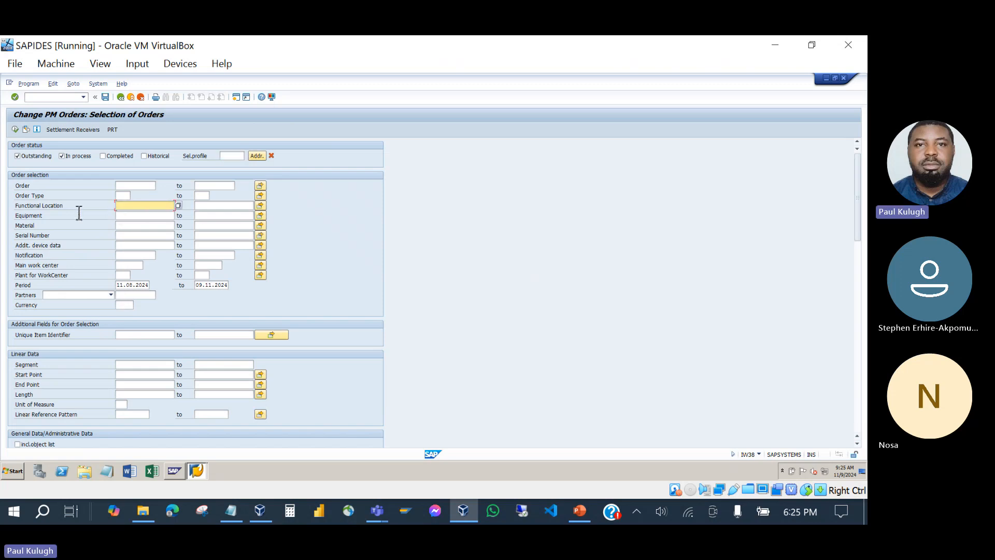
click(127, 235)
click(14, 130)
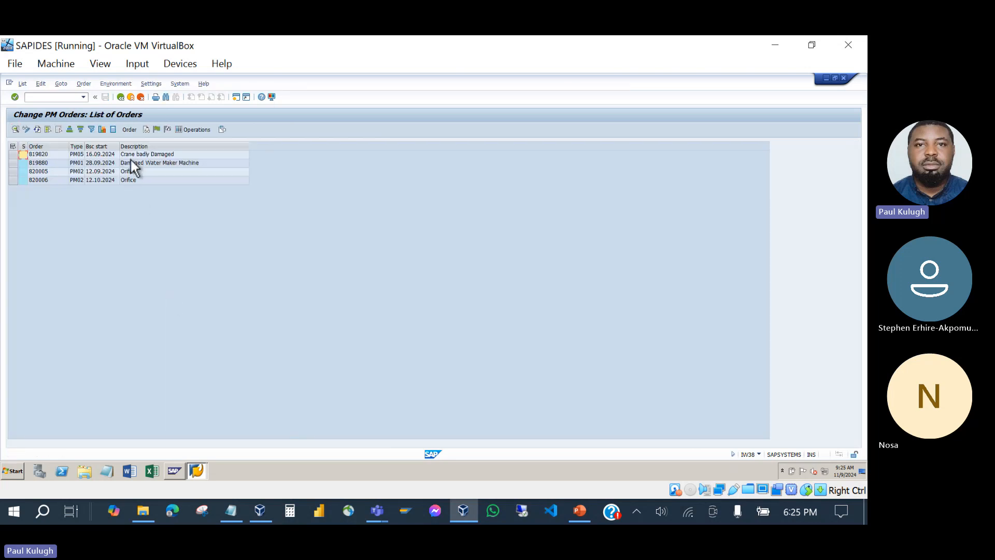
Step: Open the "Crane badly Damaged" order, look at its operations, and return to the order list without saving
double_click(47, 155)
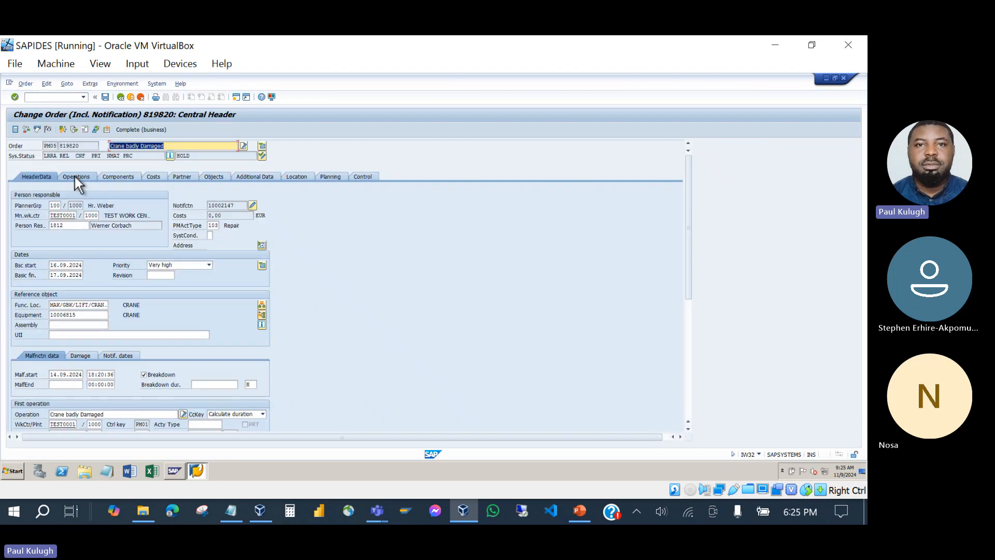
click(75, 177)
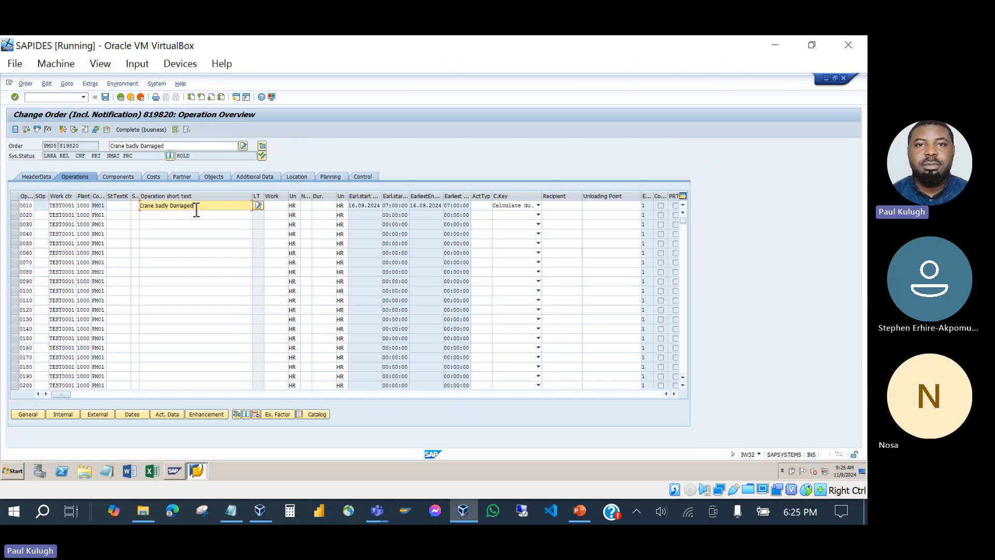
click(122, 97)
click(162, 238)
Step: Open the "Damaged Water Maker Machine" order and examine its operation short texts from electrical isolation through calibration
double_click(34, 163)
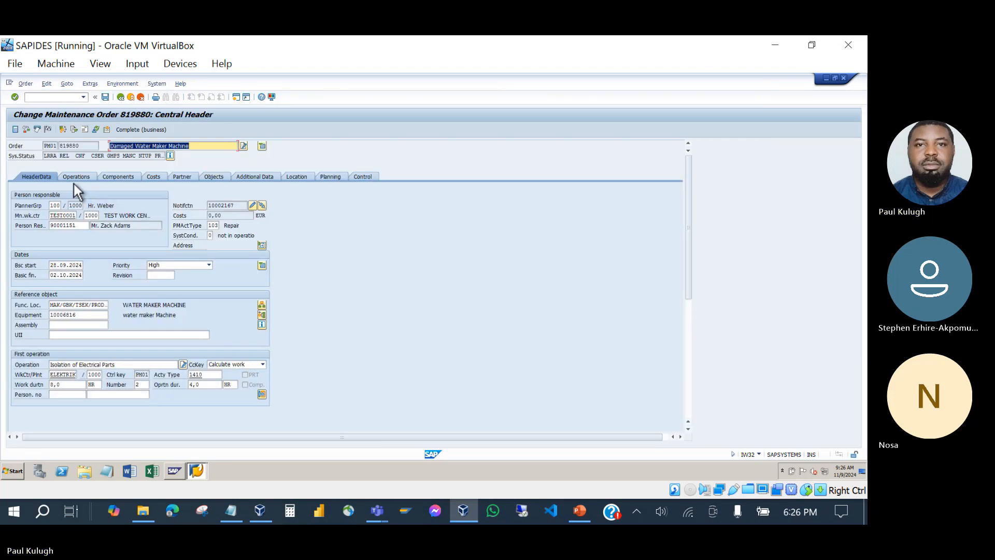
click(80, 180)
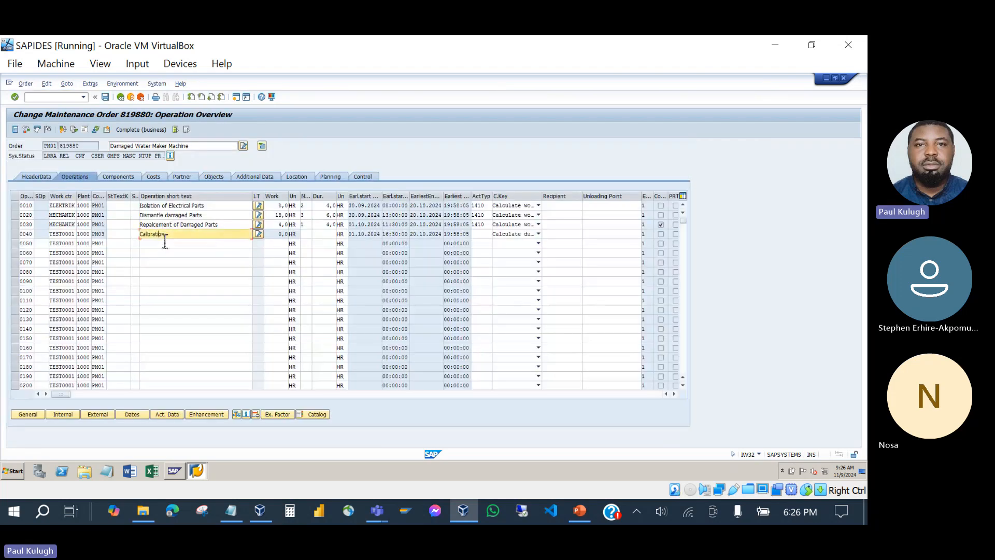
click(164, 209)
click(151, 215)
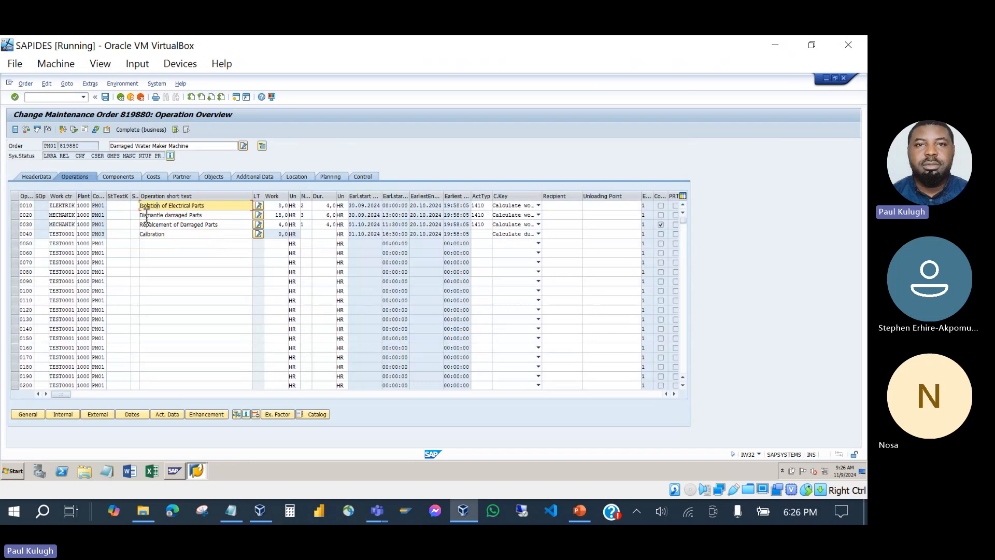
click(156, 226)
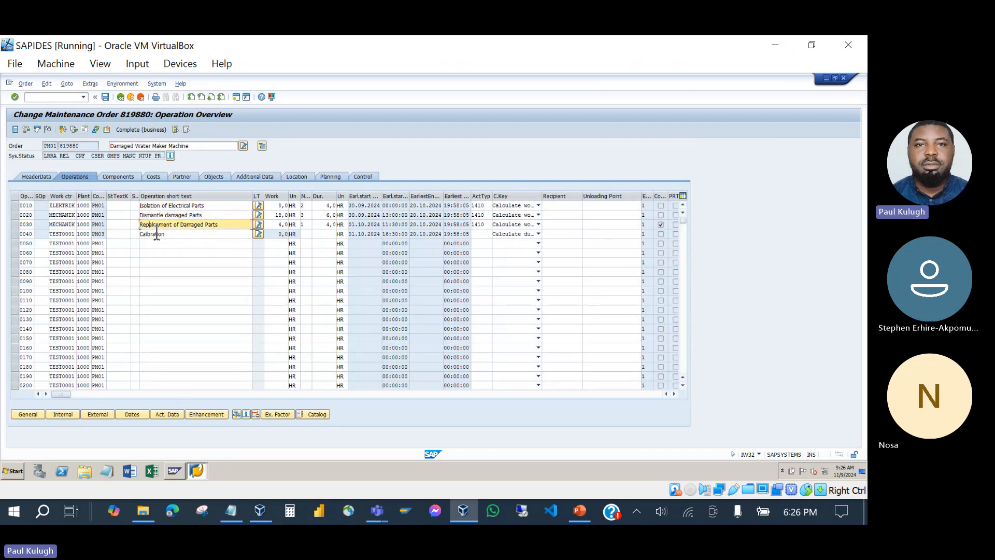
click(169, 206)
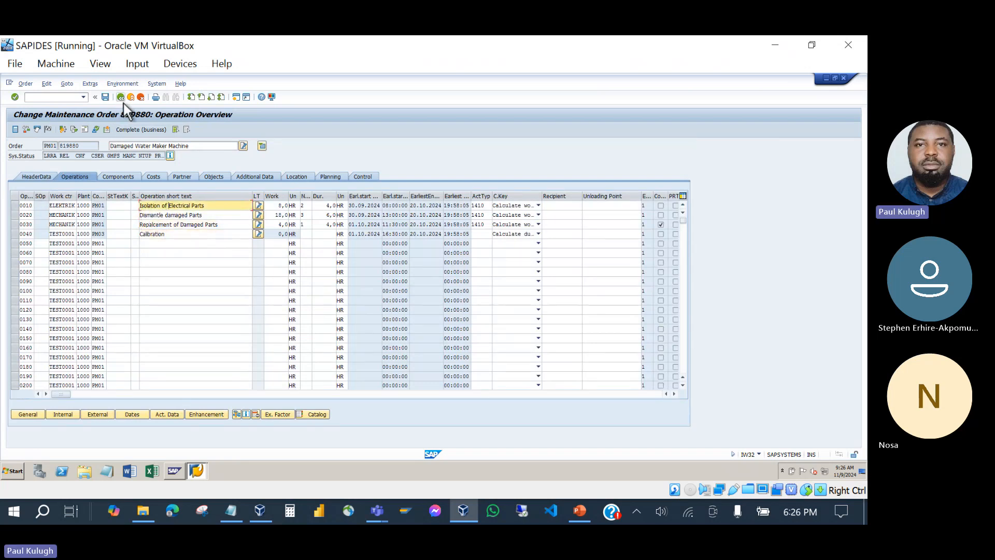
key(Down)
key(Down)
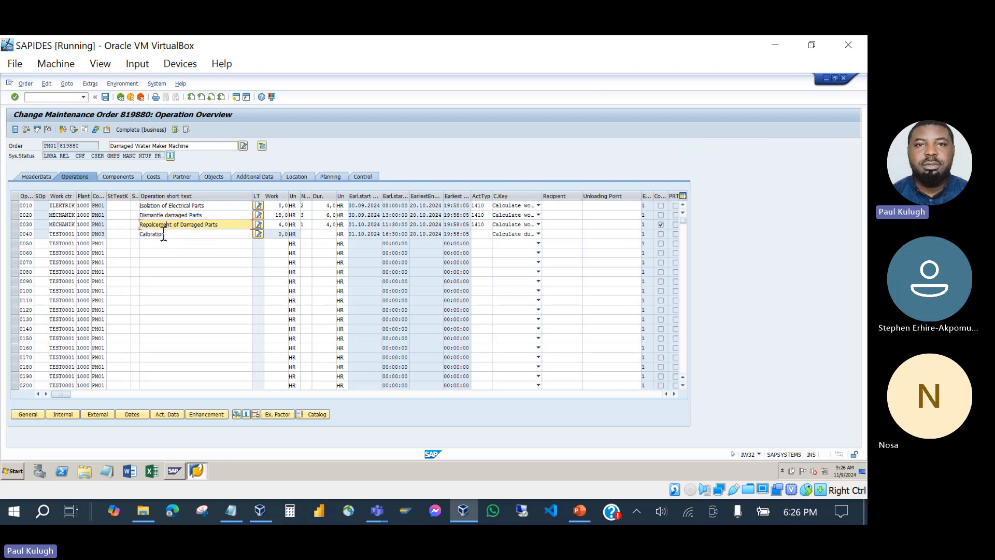
key(Down)
key(Up)
click(155, 206)
click(148, 215)
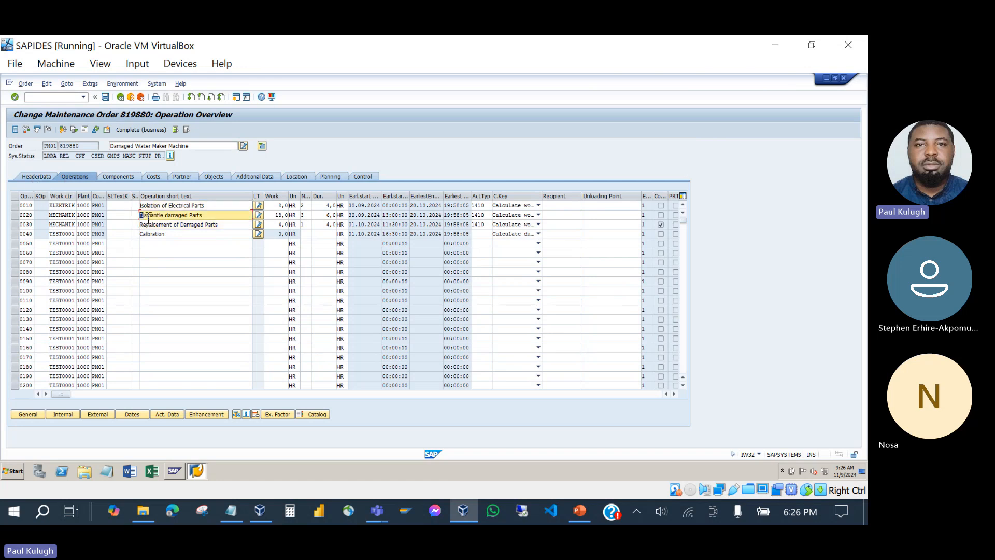
click(149, 225)
click(152, 234)
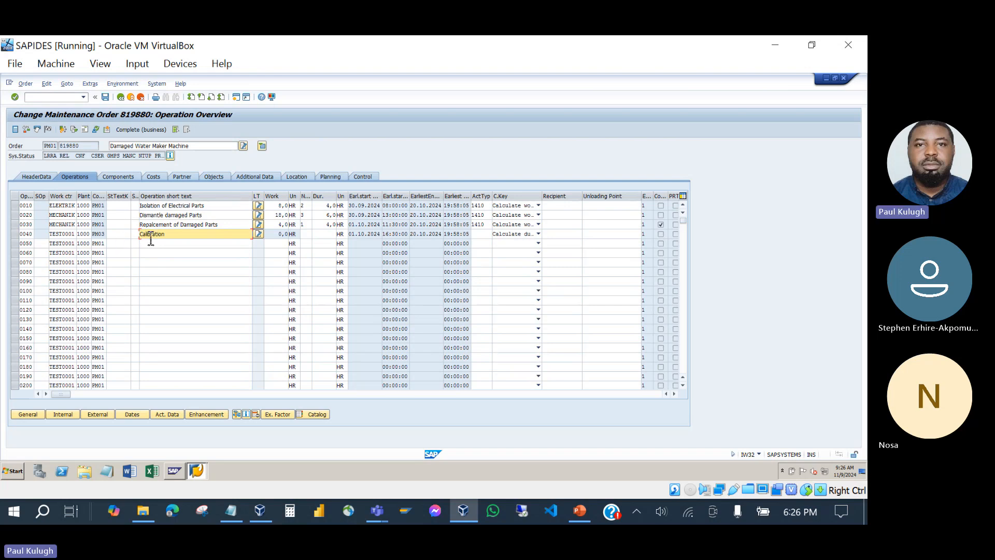
click(180, 208)
click(176, 216)
click(166, 226)
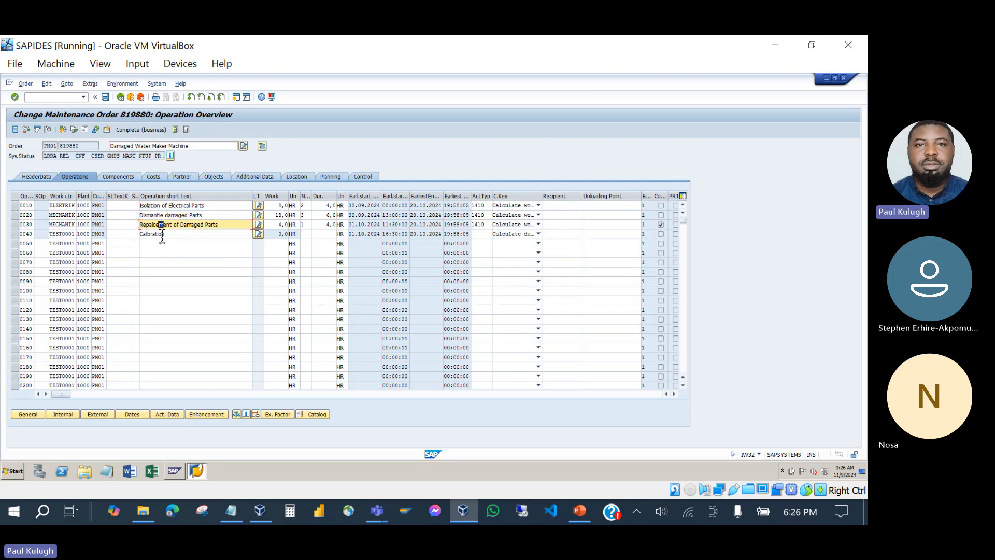
click(150, 235)
Step: Show the order's components and examine the Sling and Jack items
click(118, 178)
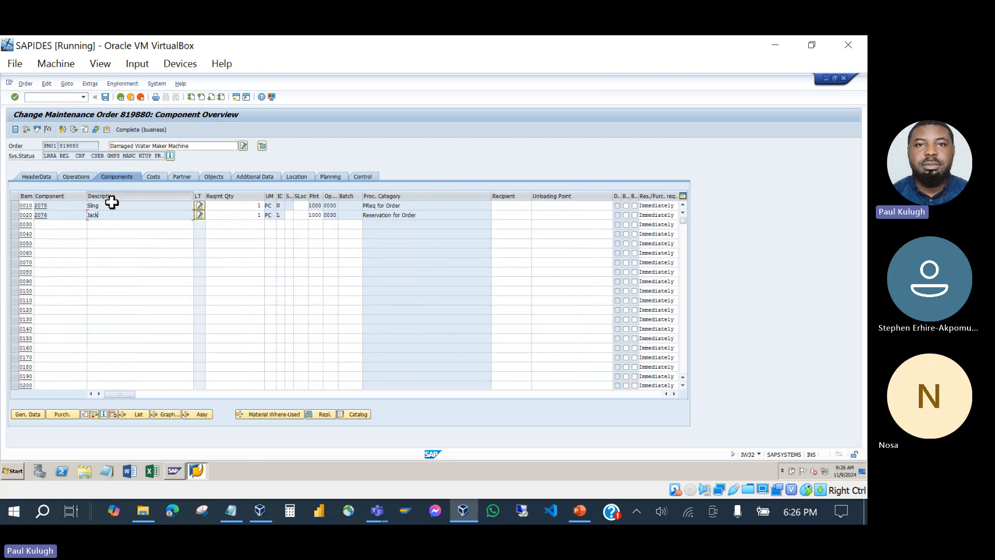
click(117, 206)
click(57, 215)
click(58, 209)
click(110, 209)
Step: Exit the maintenance order, saving its data, and switch to the Task List slide in PowerPoint
click(119, 99)
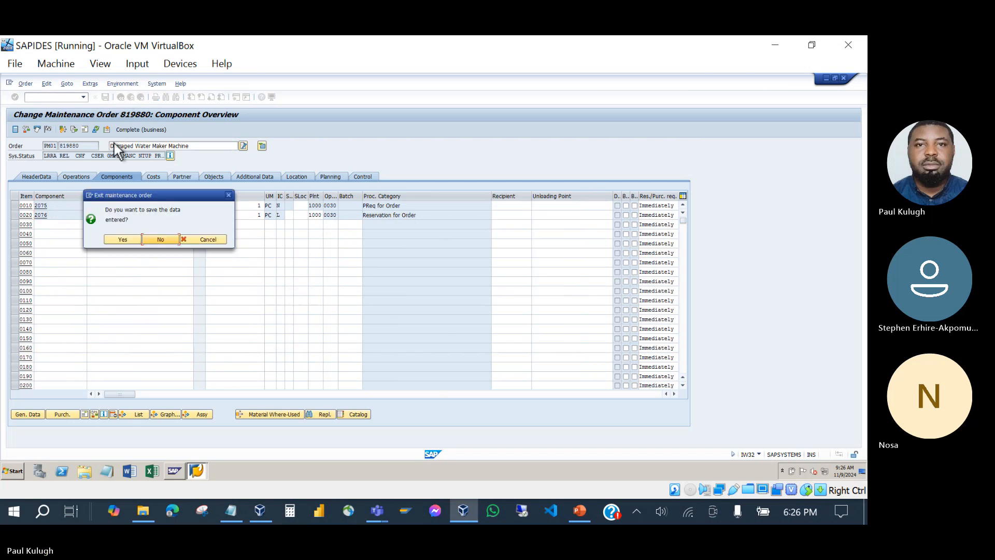
click(134, 239)
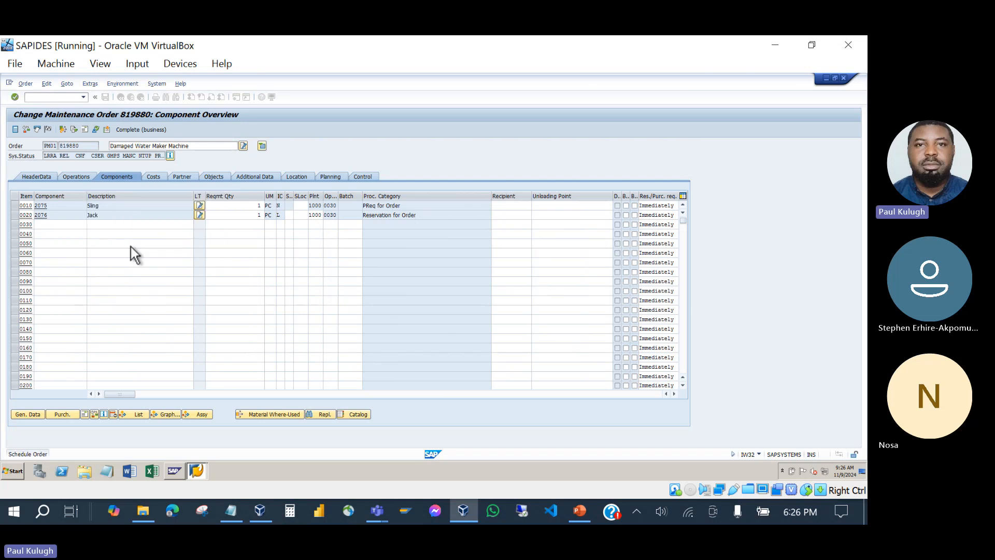
click(580, 512)
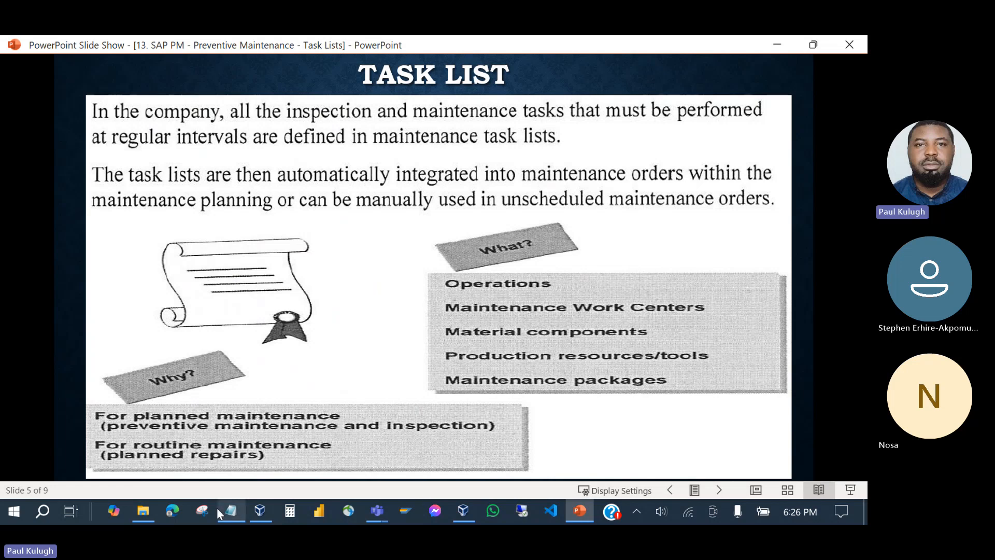
Step: Switch back to the SAPIDES virtual machine and reopen the "Damaged Water Maker Machine" order at its operations
click(264, 516)
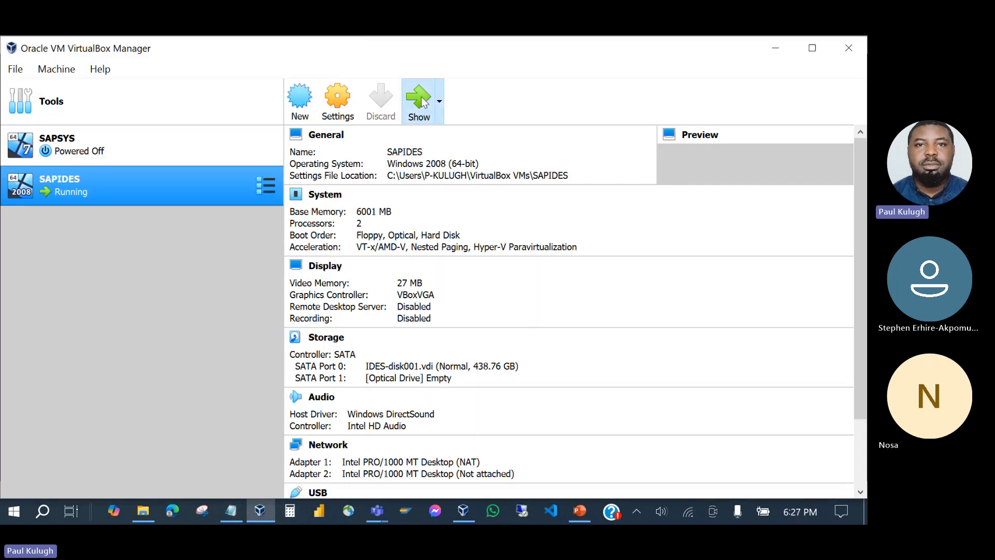
click(420, 102)
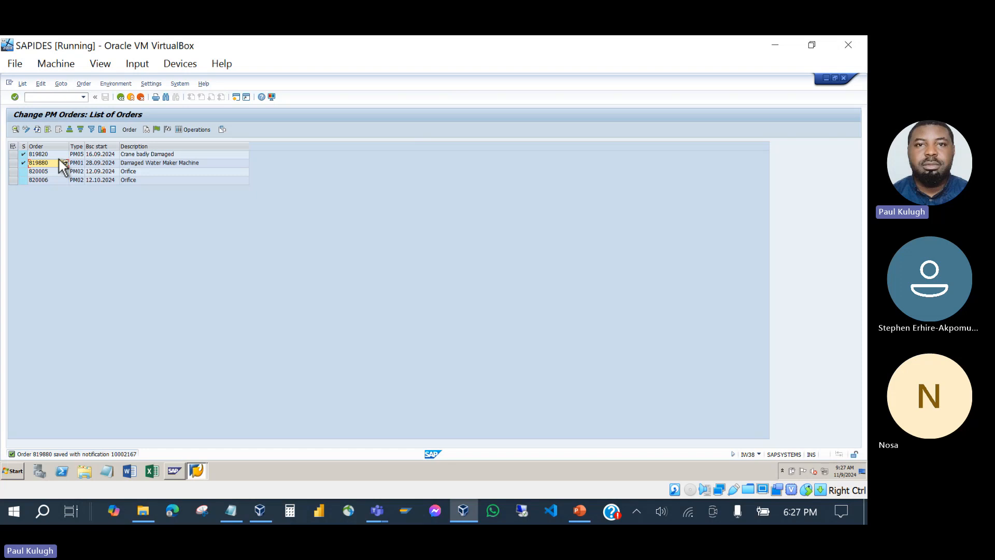
double_click(61, 164)
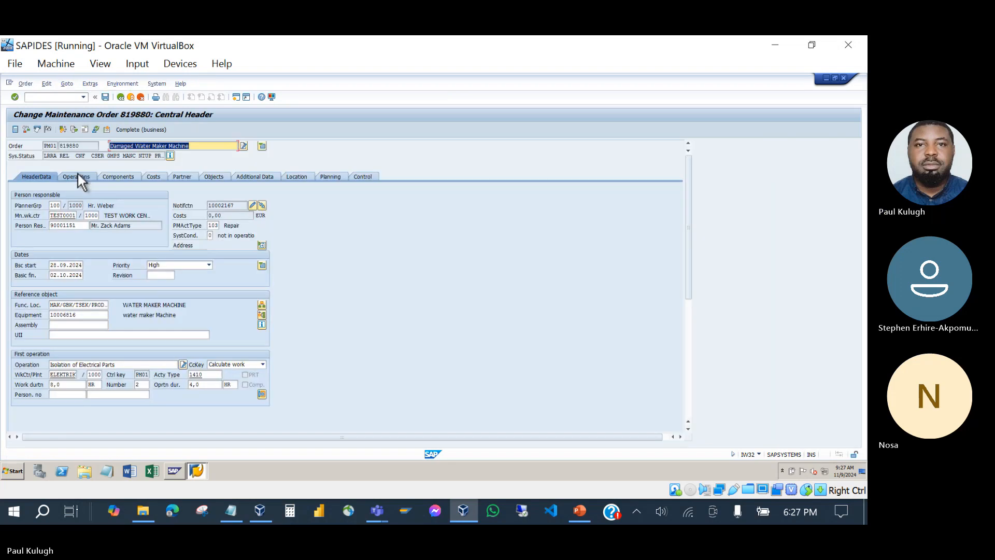
click(78, 176)
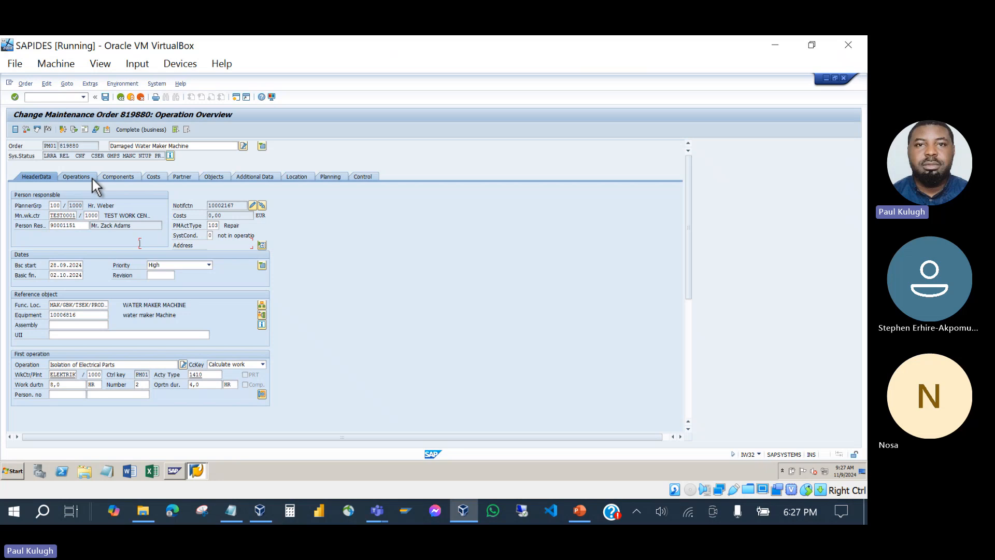
Step: Consult the Task List slide in PowerPoint, return to SAPIDES, and examine the work centers assigned to the order's operations
click(579, 511)
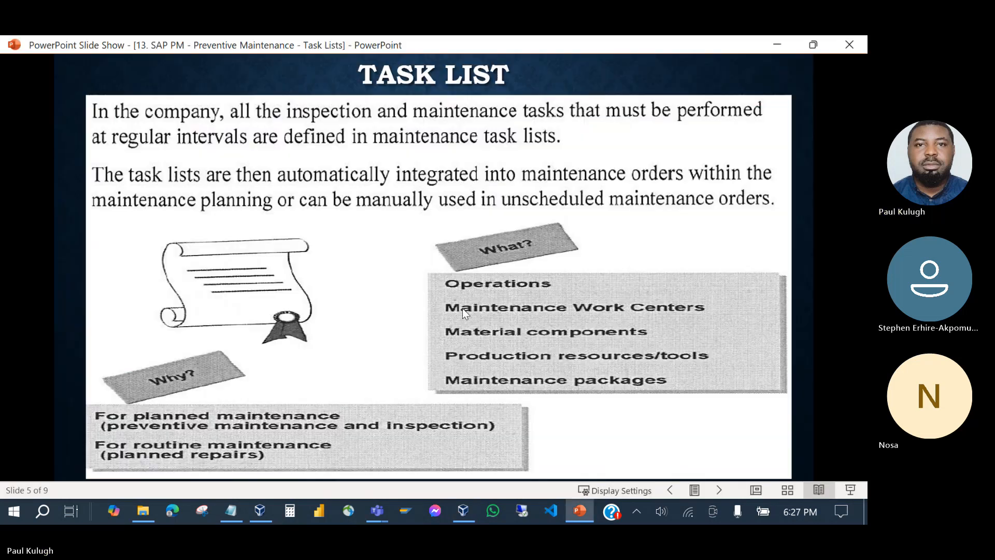
click(260, 511)
click(412, 99)
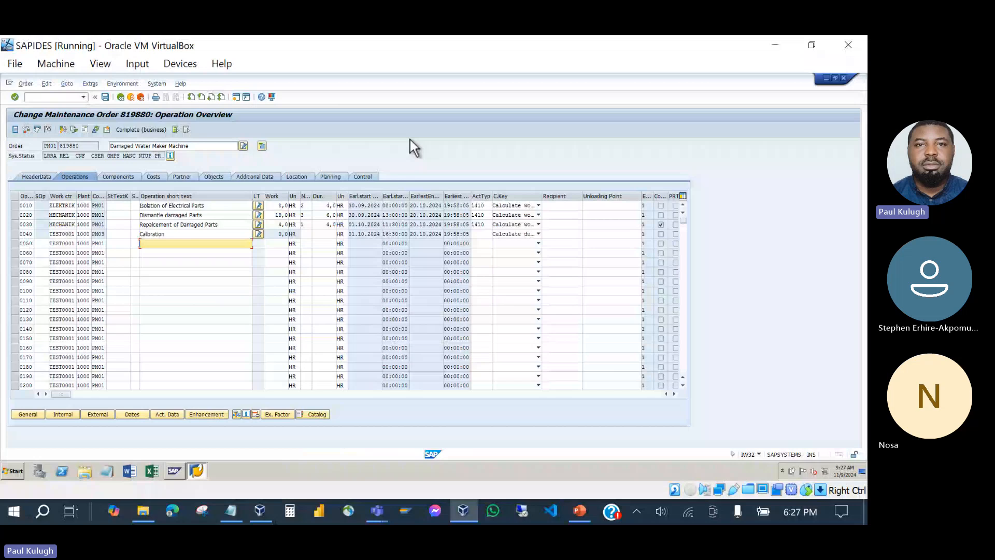
click(63, 225)
click(64, 206)
click(63, 226)
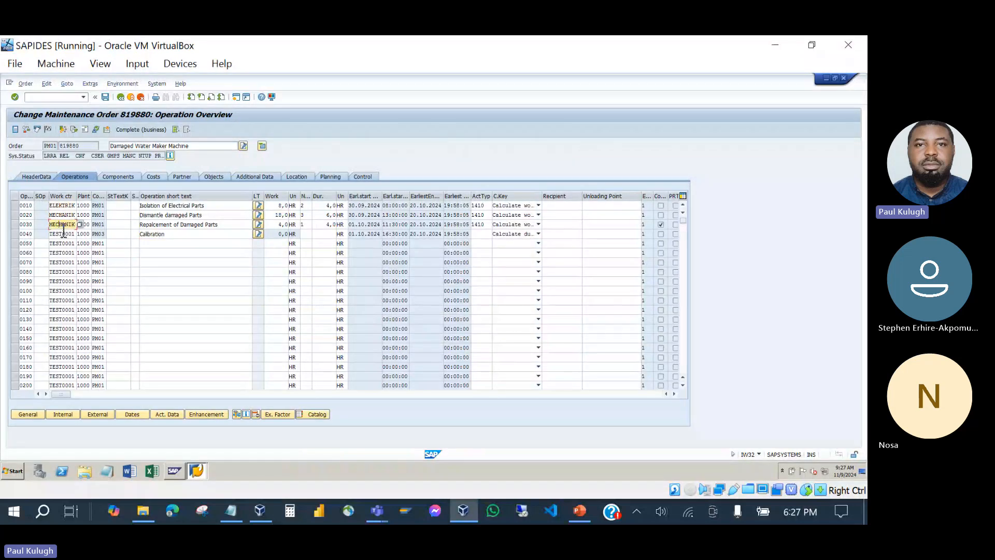
click(67, 207)
click(56, 224)
Step: Compare the order's component list in SAP with the Task List slide in PowerPoint
click(572, 510)
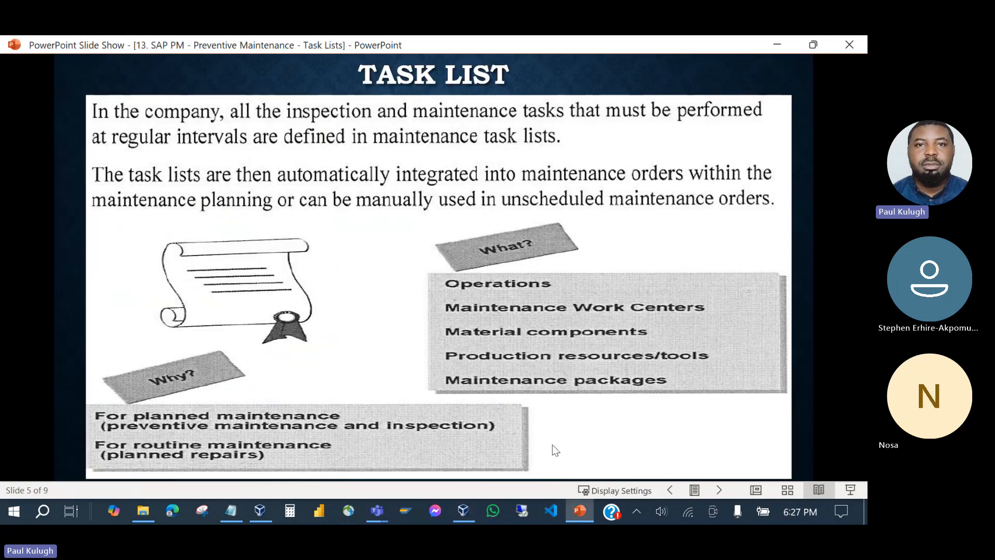
click(579, 516)
click(118, 176)
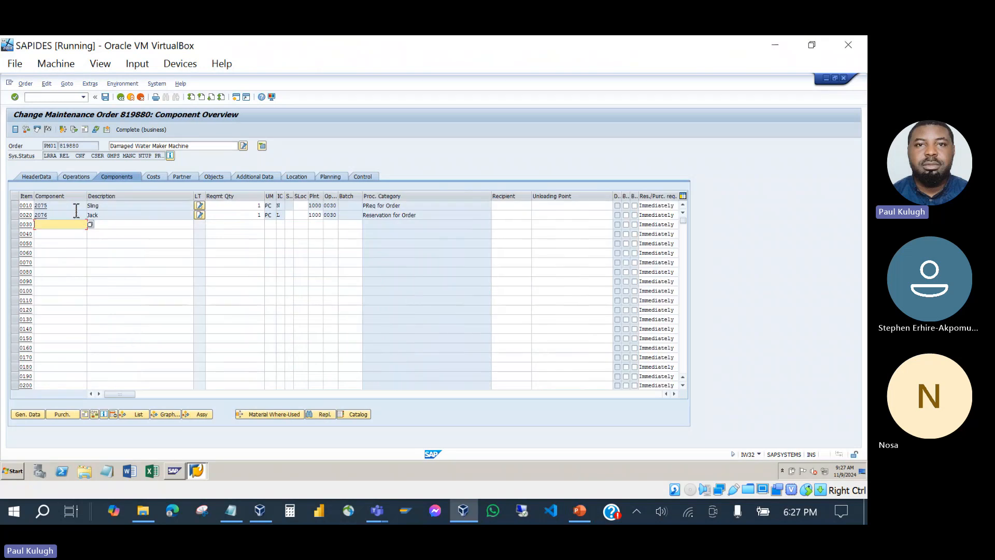
click(58, 216)
click(579, 512)
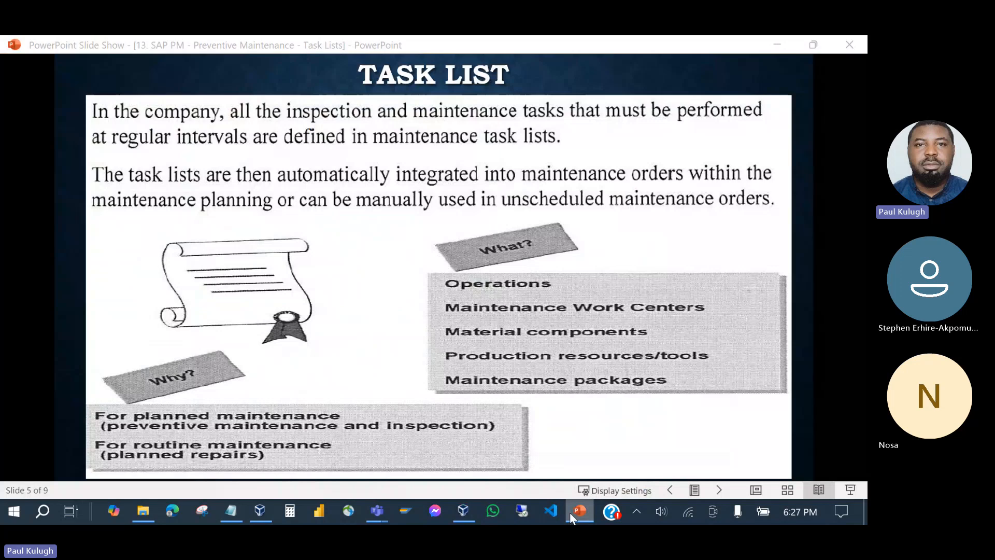
Step: Alternate between the order's component overview in SAPIDES and the Task List slide in PowerPoint to review the task list contents
click(580, 512)
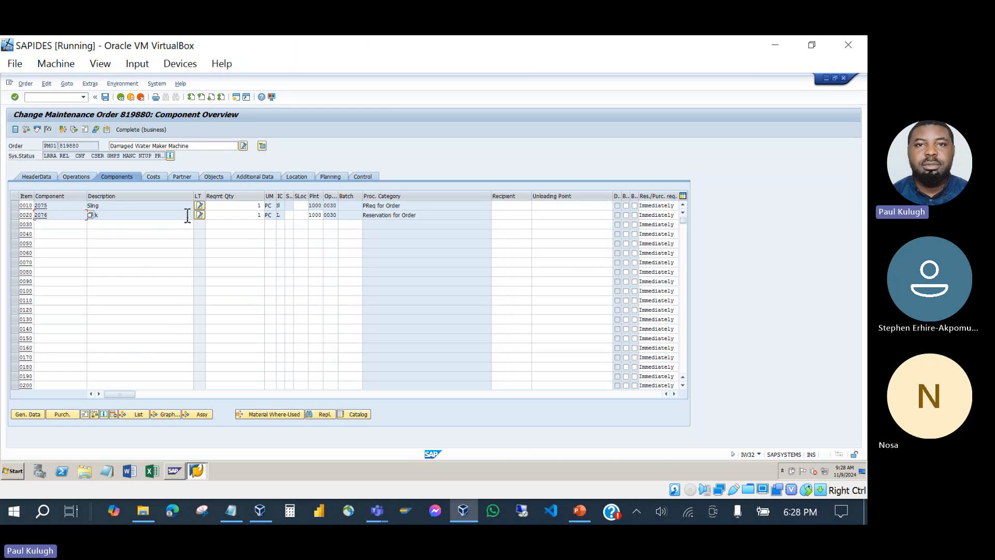
click(579, 513)
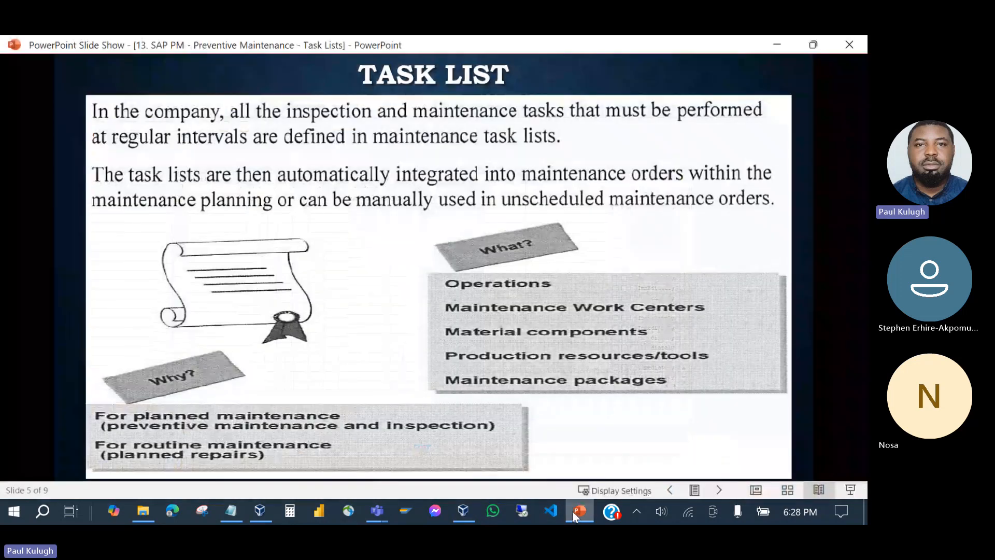
click(579, 513)
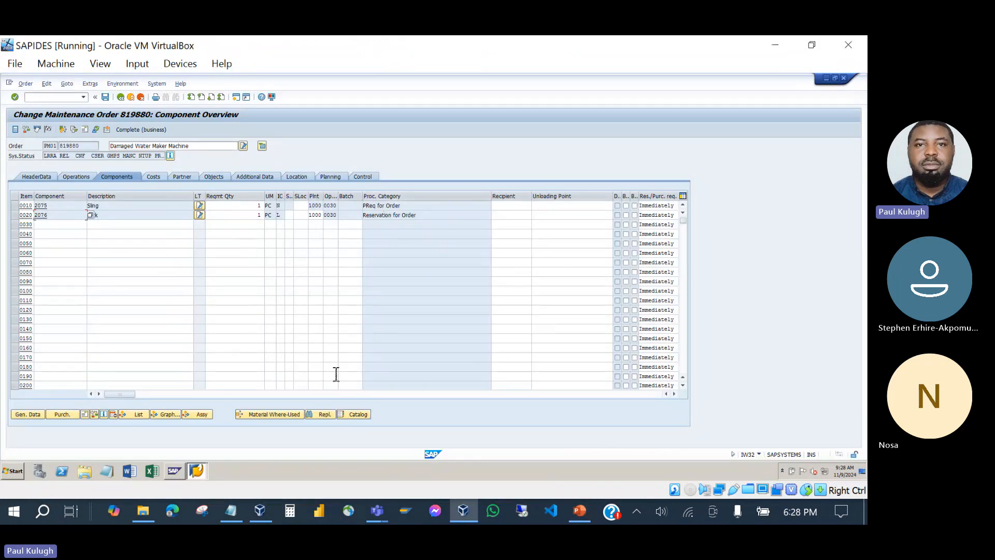
Step: Switch to the Notepad notes and add the line "Maintenance package = Frequency" below the numbered list, separated by a blank line
click(237, 512)
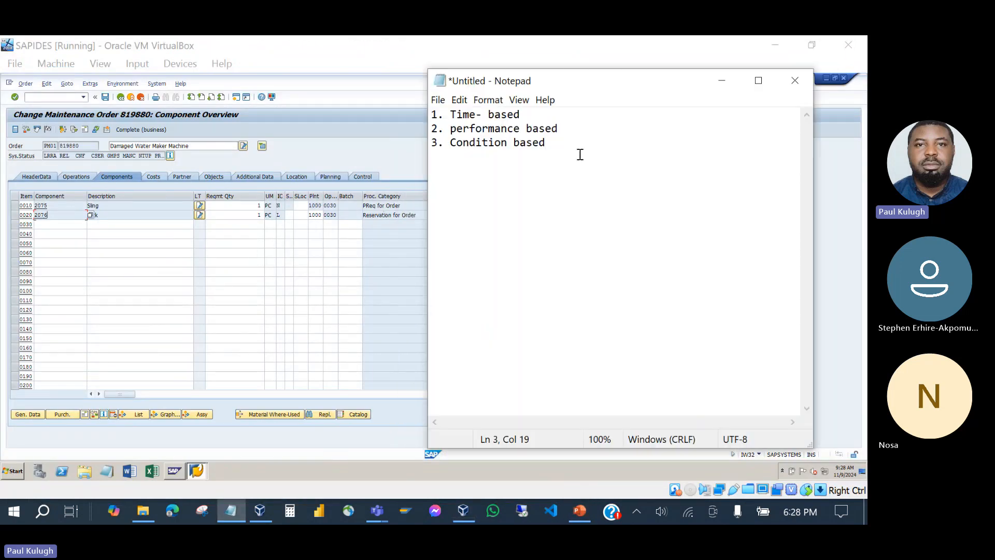
key(Return)
key(Return)
text(Maintenance pa)
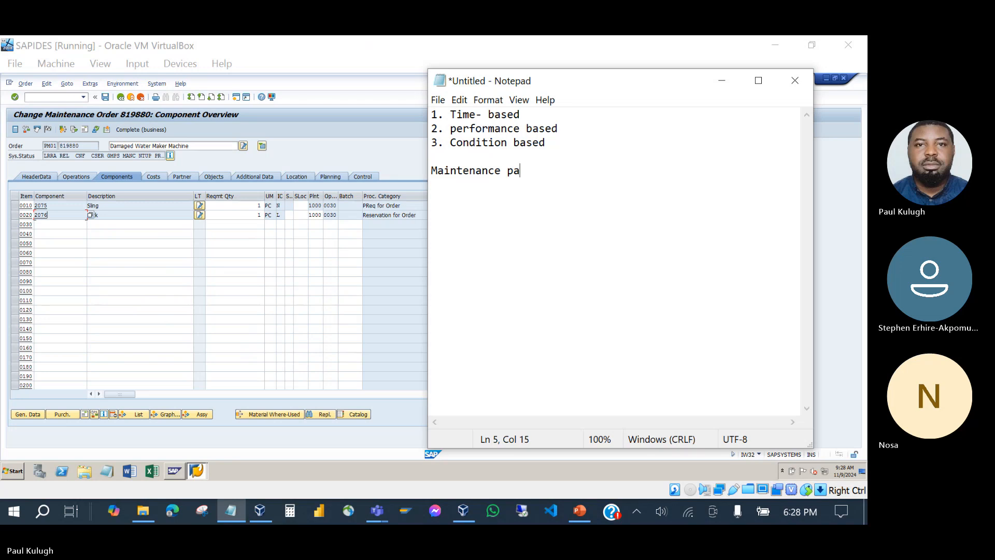
text(ckage = Frenc)
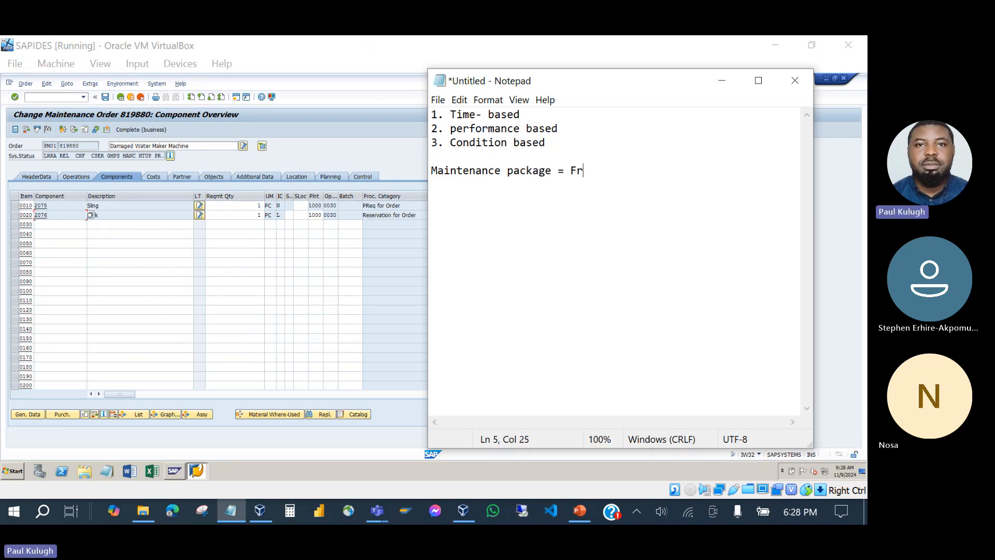
key(BackSpace)
key(BackSpace)
text(quency)
Step: List the example frequencies 1M, 3M and 6M on separate lines below the maintenance package note
key(Return)
key(Return)
text(1M)
key(Return)
text(3M)
key(Return)
text(6M)
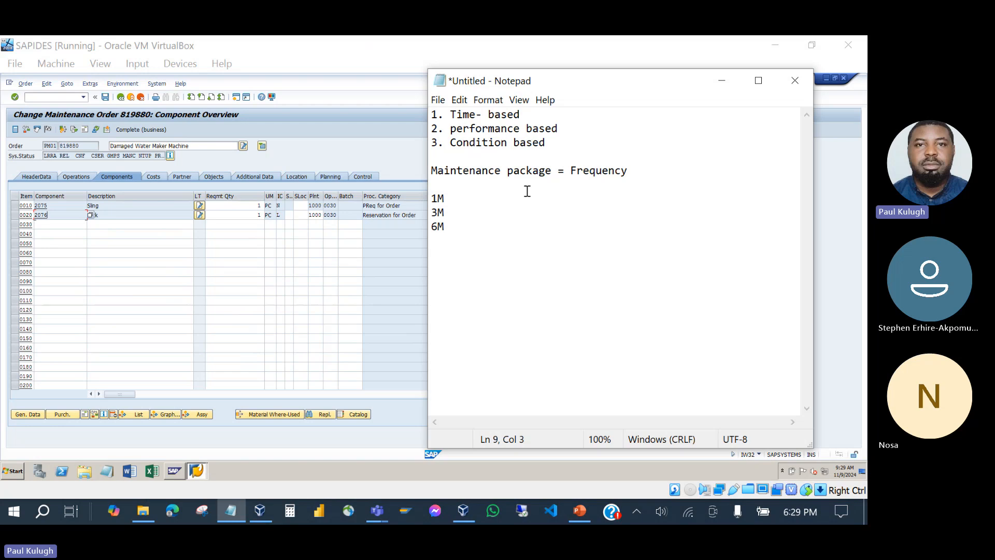
Step: Review the three frequency entries in Notepad, return to the SAP order, and switch to the Task List slide in PowerPoint
drag(457, 228, 412, 187)
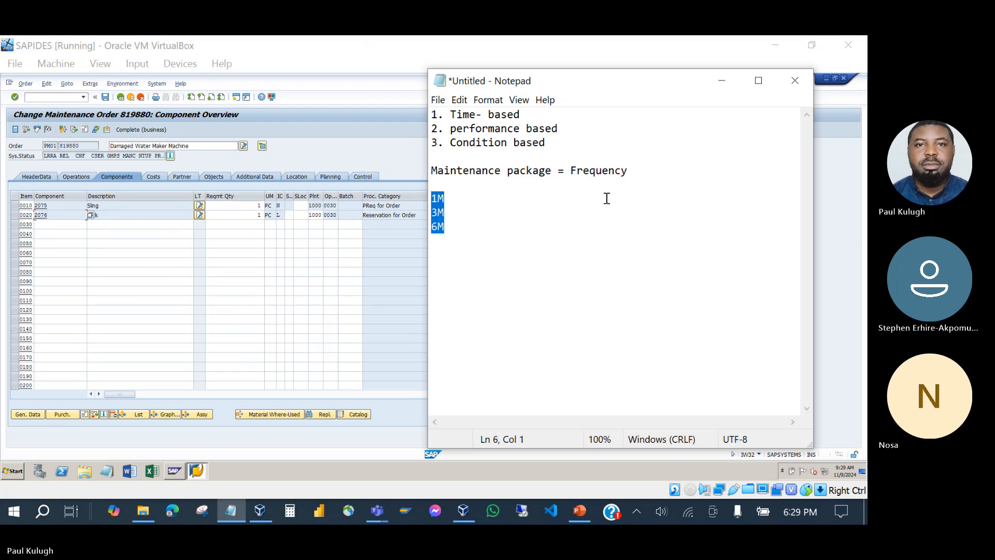
click(445, 199)
key(Down)
key(Down)
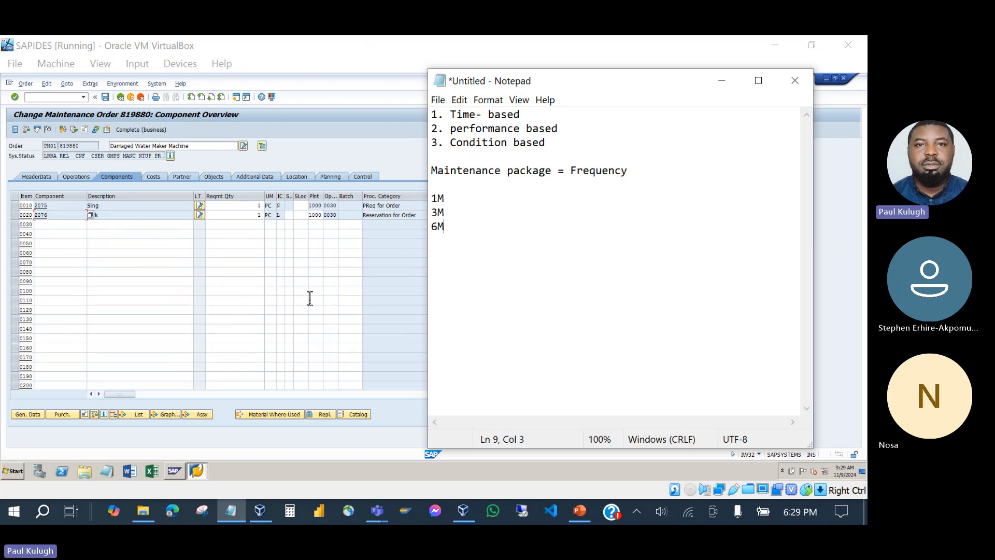
click(310, 298)
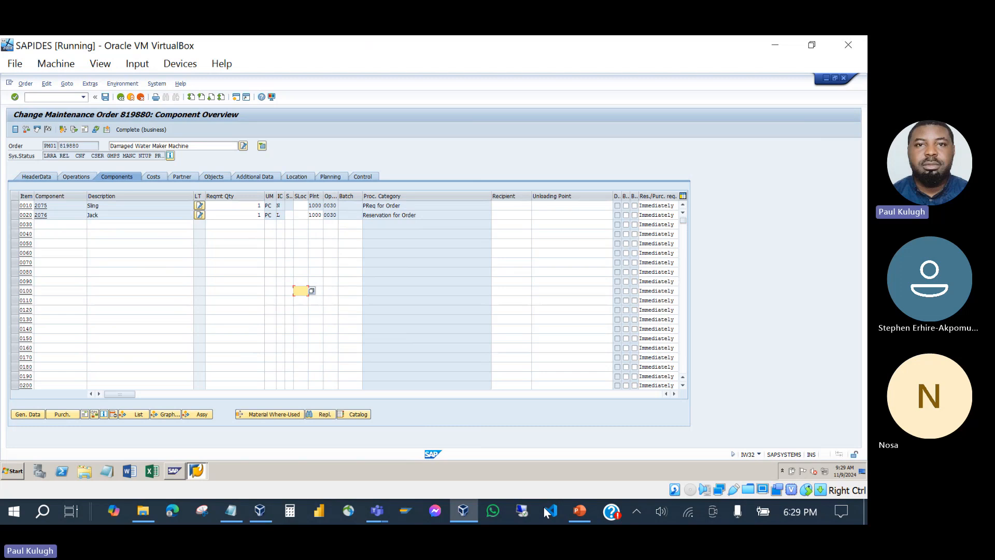
click(580, 511)
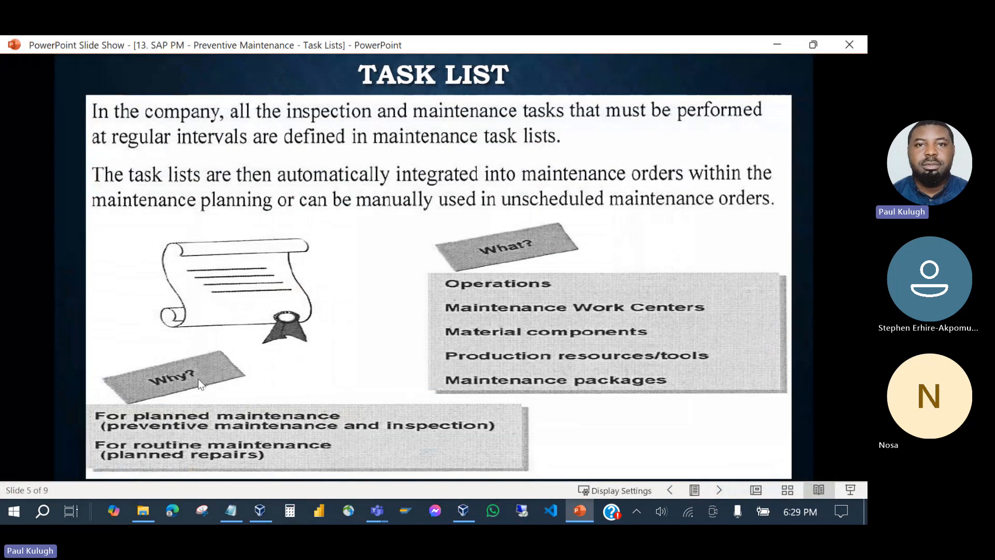
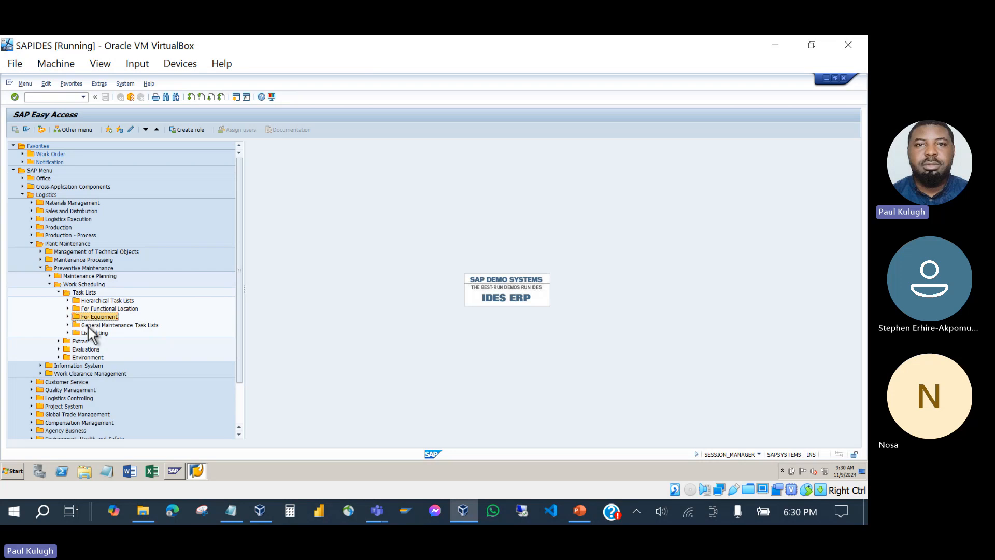
Step: Review the hierarchical, functional location, equipment and general maintenance categories under Task Lists in the SAP menu tree
key(Up)
key(Up)
key(Up)
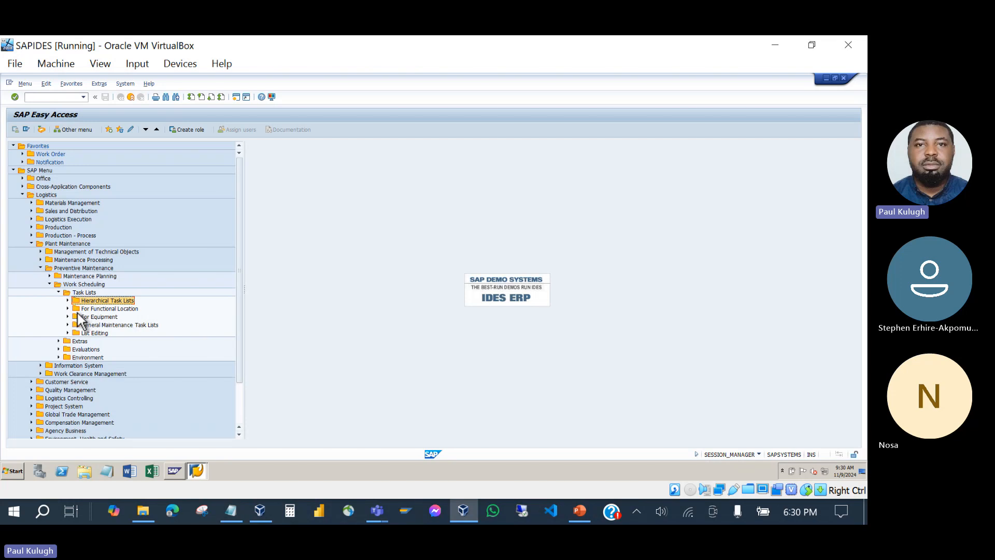
click(129, 309)
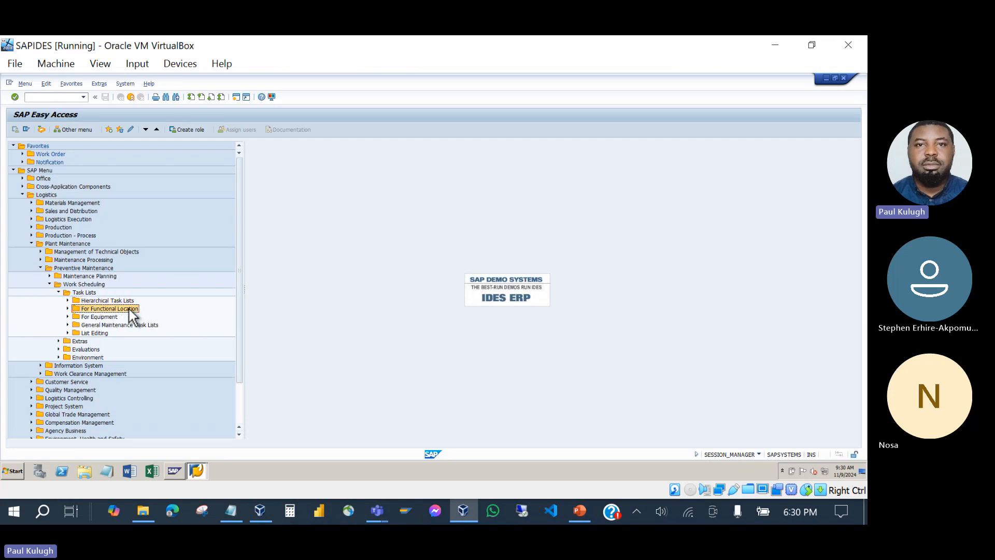
click(85, 317)
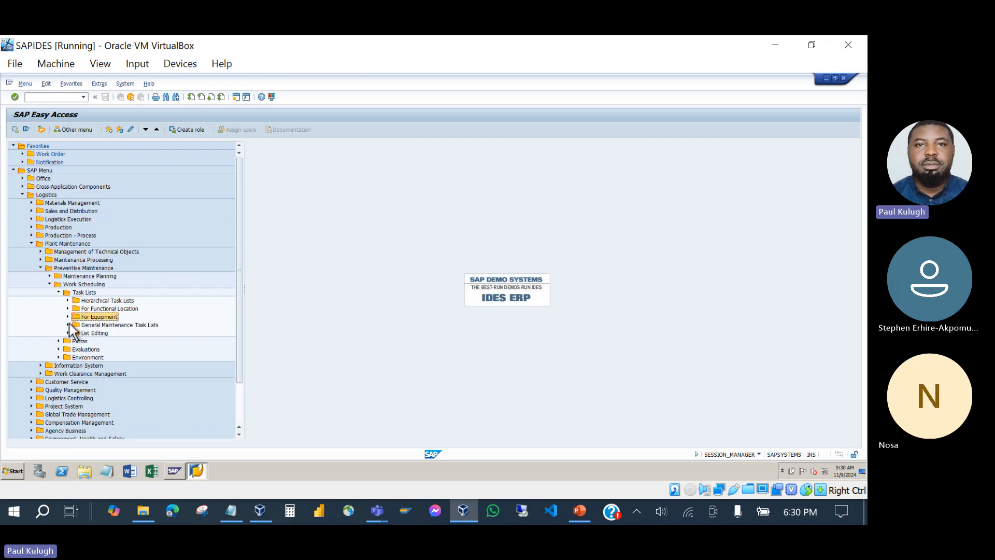
click(94, 326)
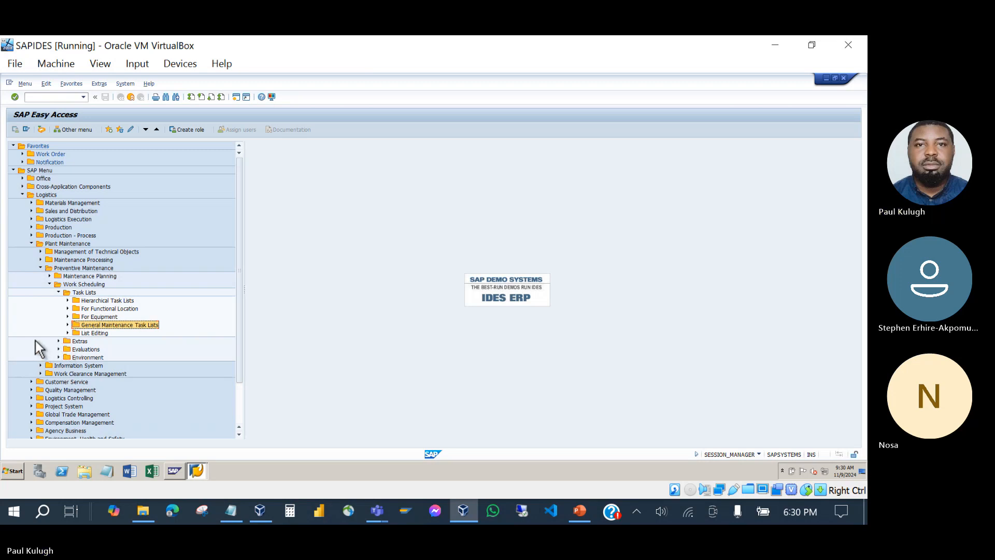
Step: Expand Hierarchical Task Lists, examine its task list hierarchy transactions, and collapse the folder
click(67, 301)
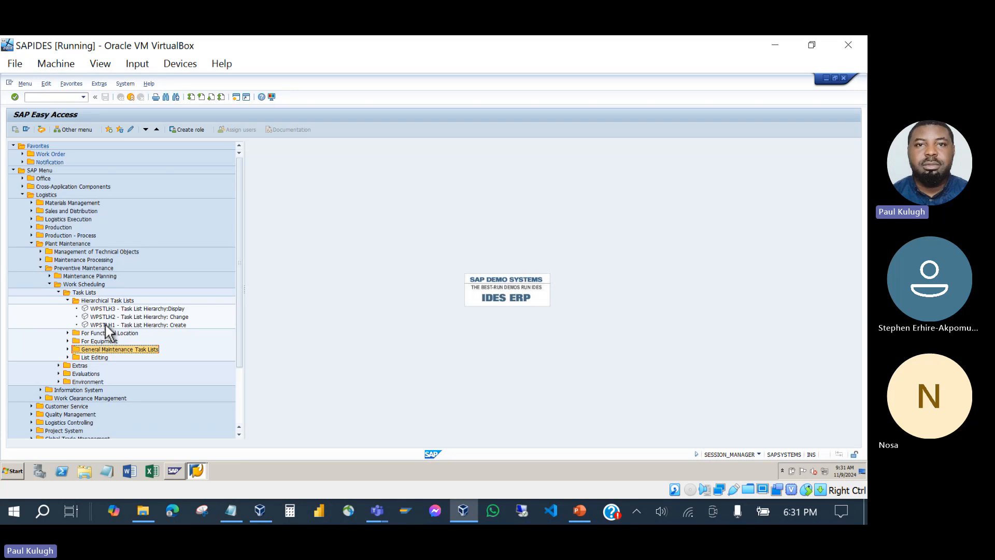
click(177, 316)
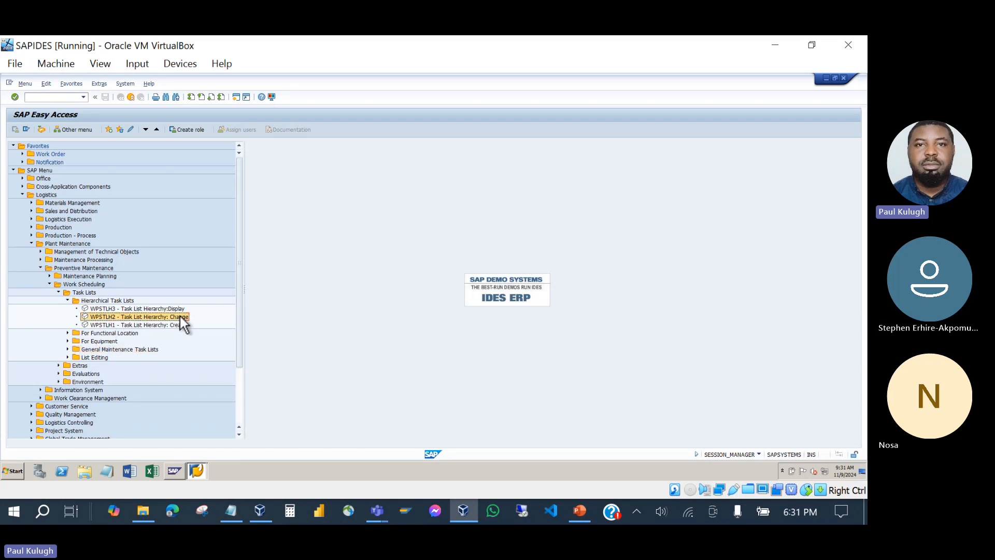
click(67, 300)
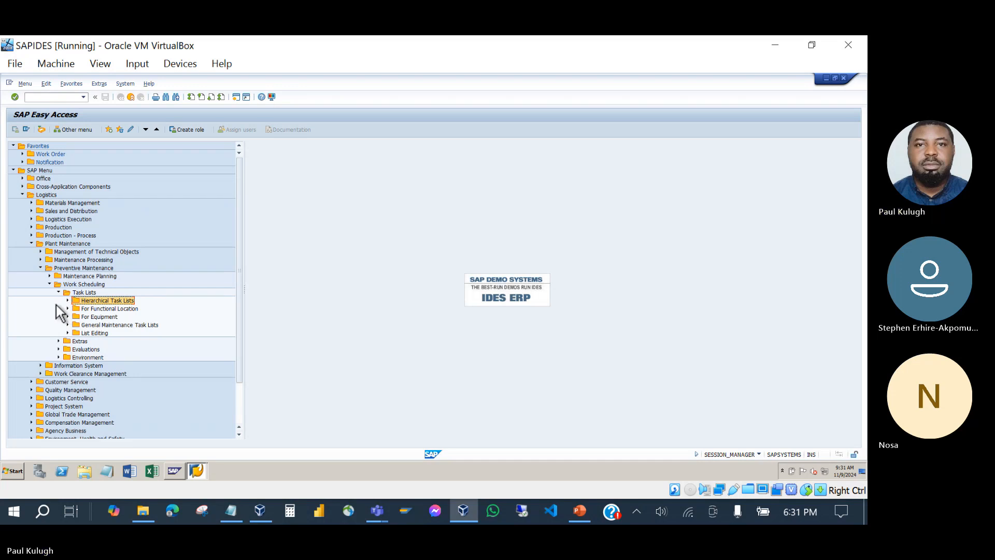
Step: Expand the functional location task lists, examine the create, change and display transactions IA11, IA12 and IA13, and collapse the folder
click(68, 308)
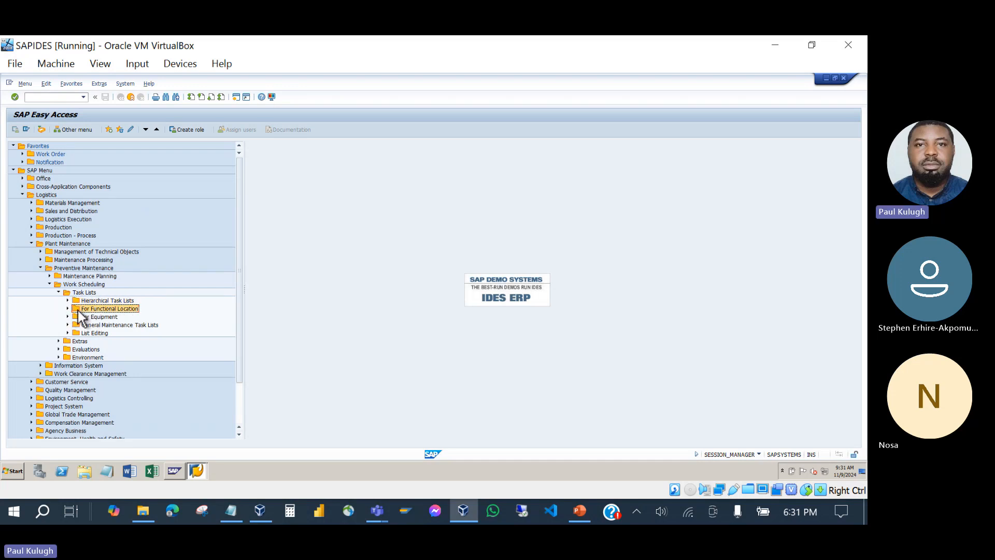
click(110, 319)
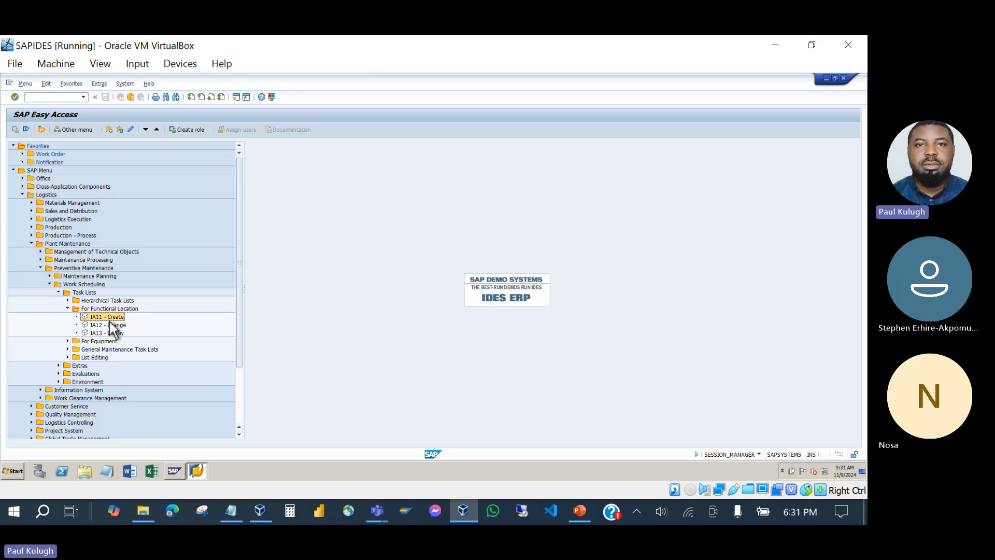
click(110, 332)
click(112, 325)
click(112, 318)
click(110, 326)
click(68, 309)
Step: Expand the equipment task lists, examine the IA01 Create transaction among its entries, and collapse the folder
click(68, 316)
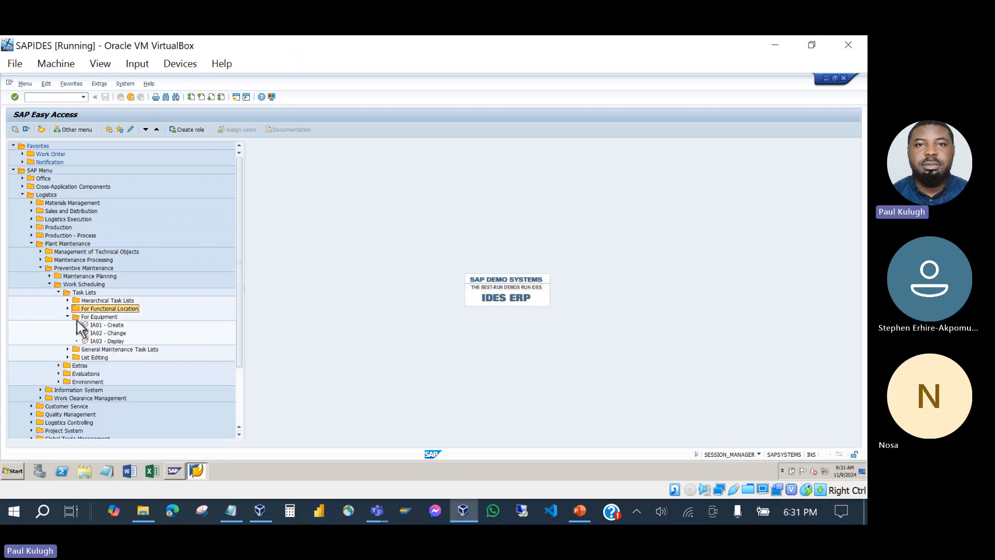
click(94, 325)
click(110, 325)
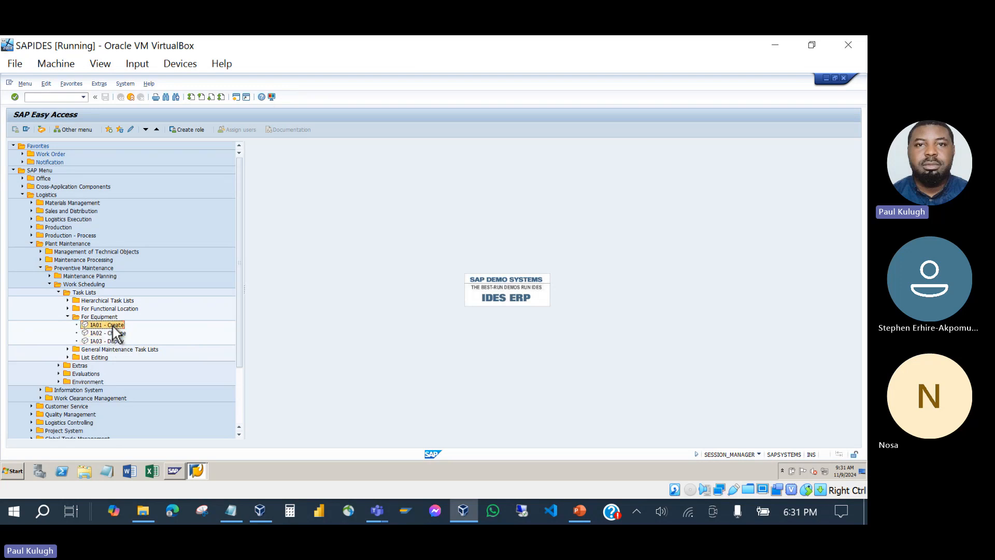
click(68, 317)
Step: Examine the General Maintenance Task Lists transactions, collapse that folder, and revisit the functional location, equipment and general categories
click(68, 325)
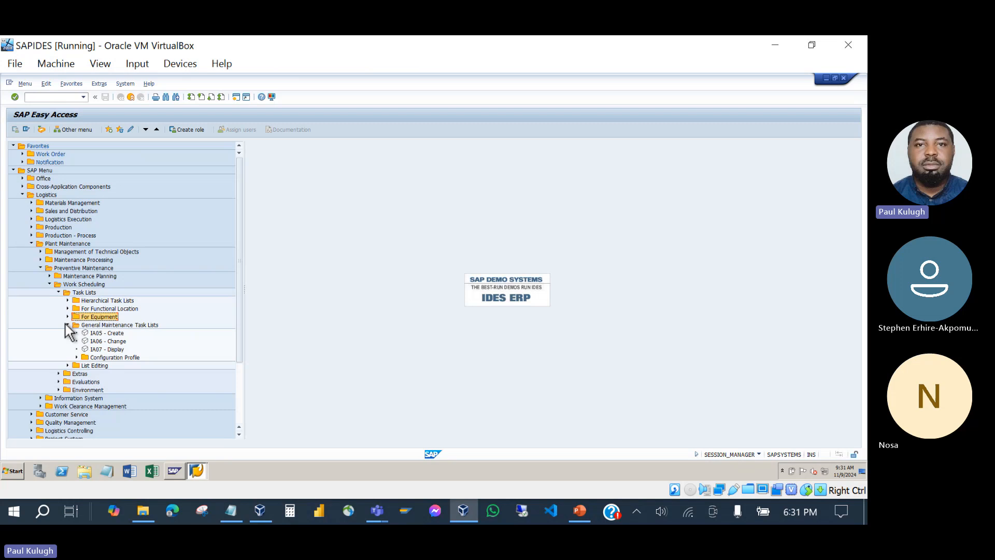
click(109, 332)
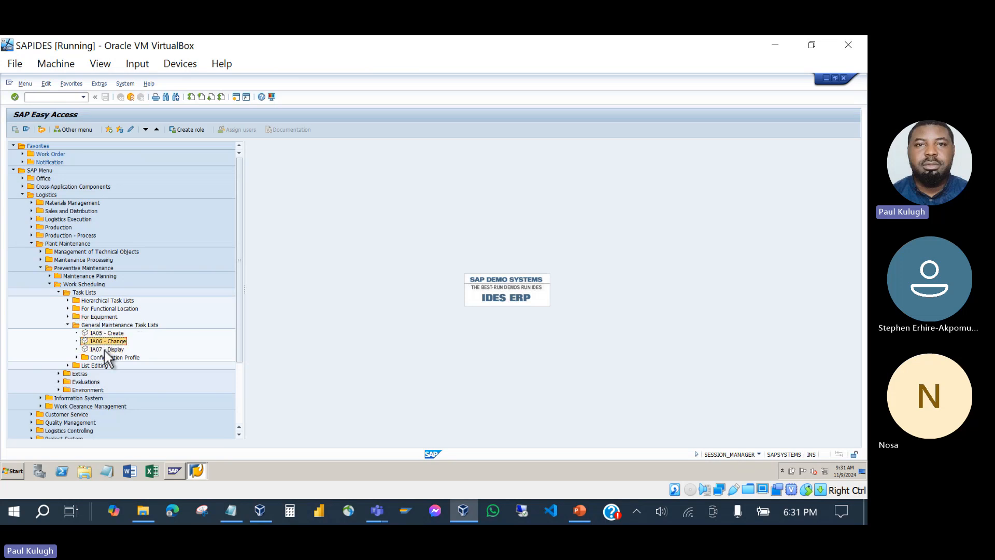
double_click(76, 323)
click(94, 310)
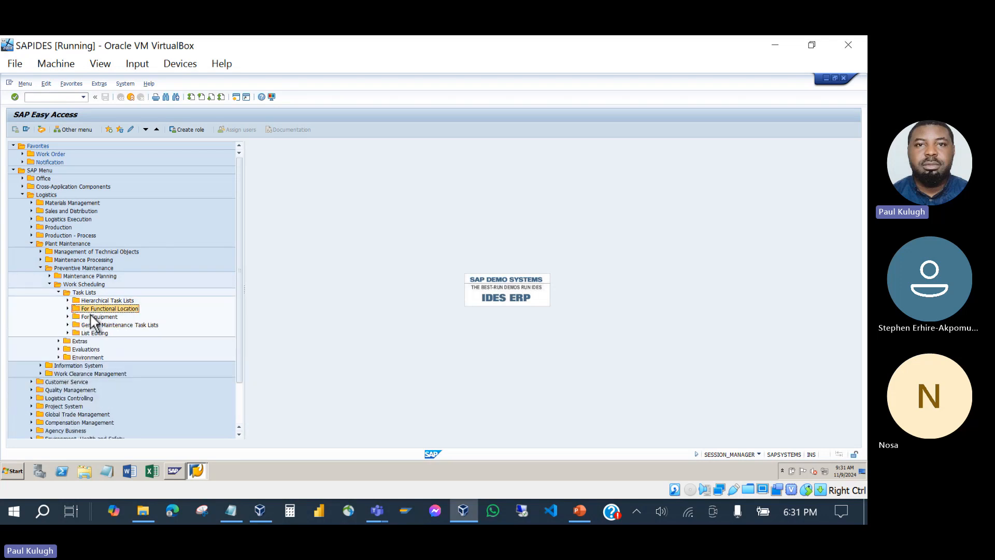
click(92, 315)
click(84, 324)
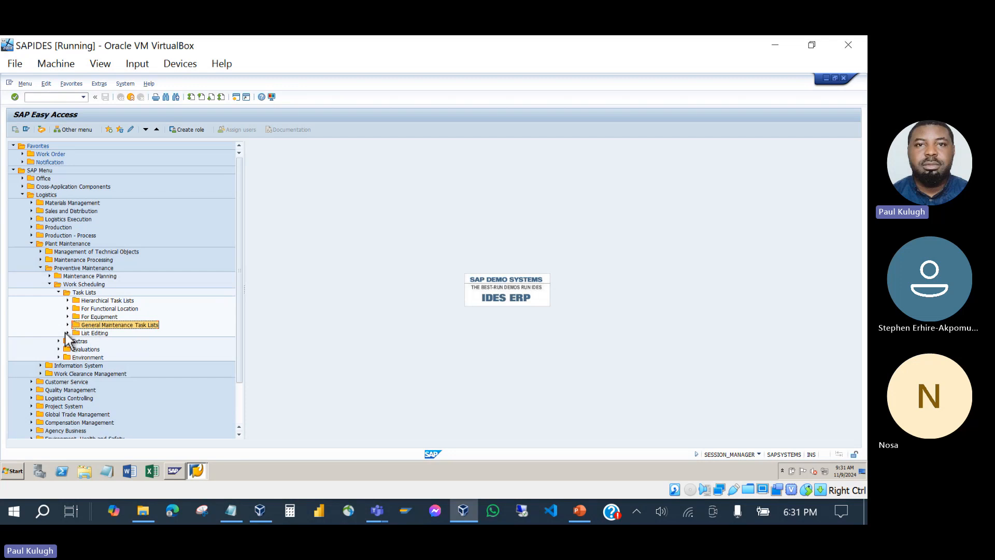
Step: Expand List Editing, examine the IA08 Change and IA10 multilevel display transactions, and collapse the folder
click(67, 333)
click(96, 342)
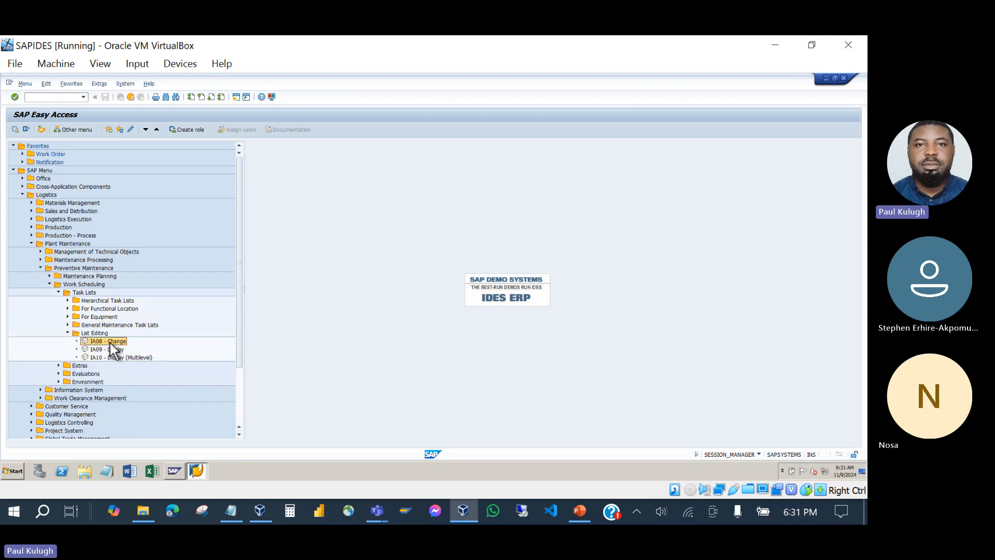
click(92, 357)
click(67, 333)
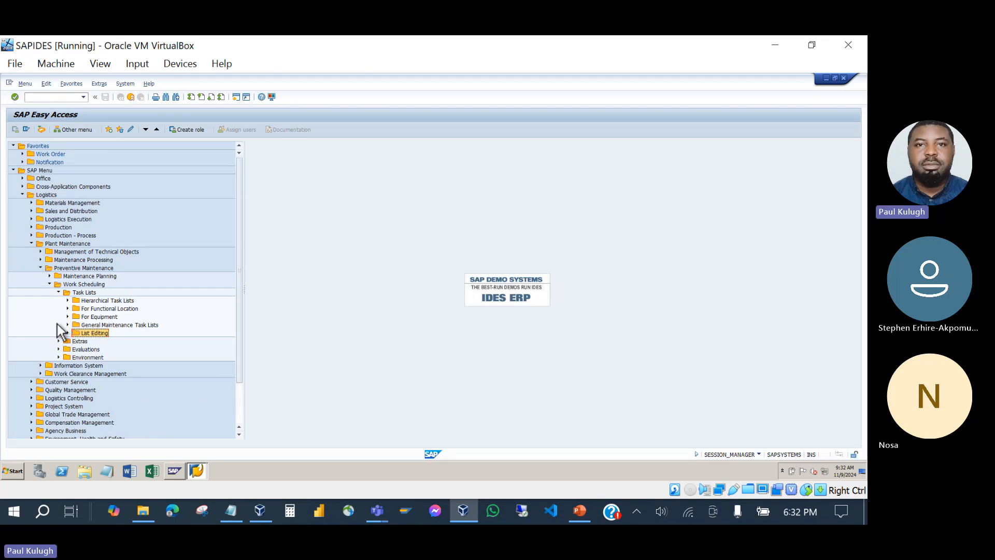
Step: Open the general task list display transaction IA07 and display the task lists of group GEN_MAIN
click(68, 325)
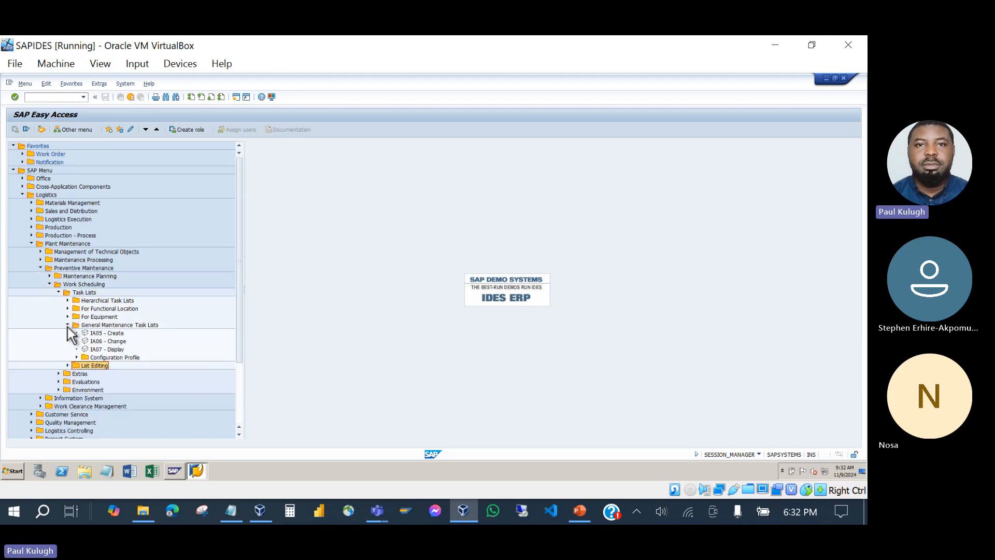
click(90, 349)
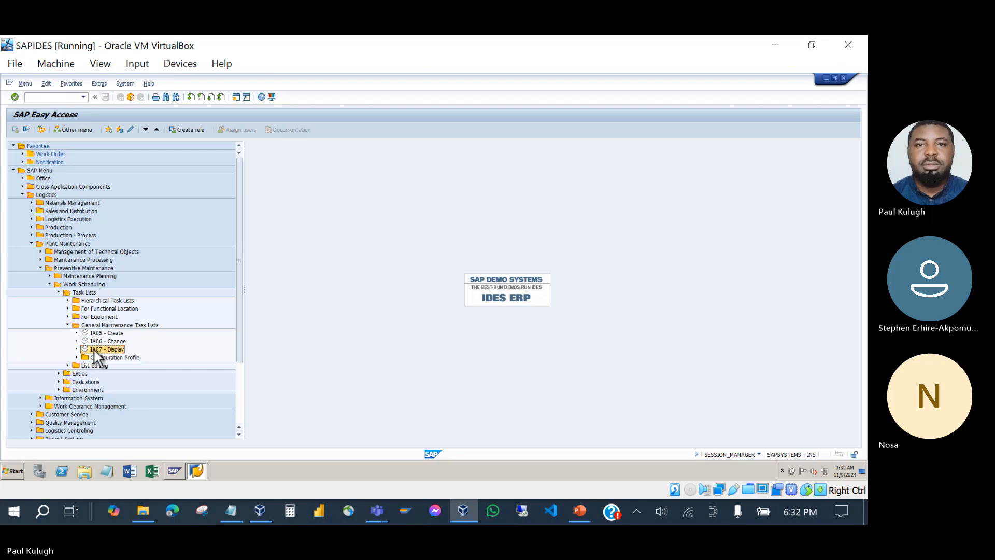
double_click(90, 350)
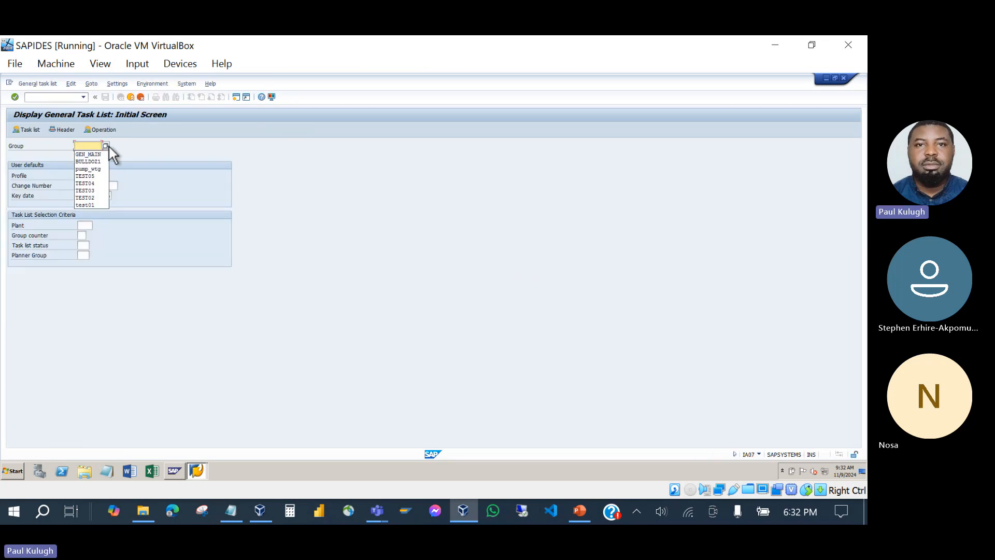
click(92, 152)
key(Return)
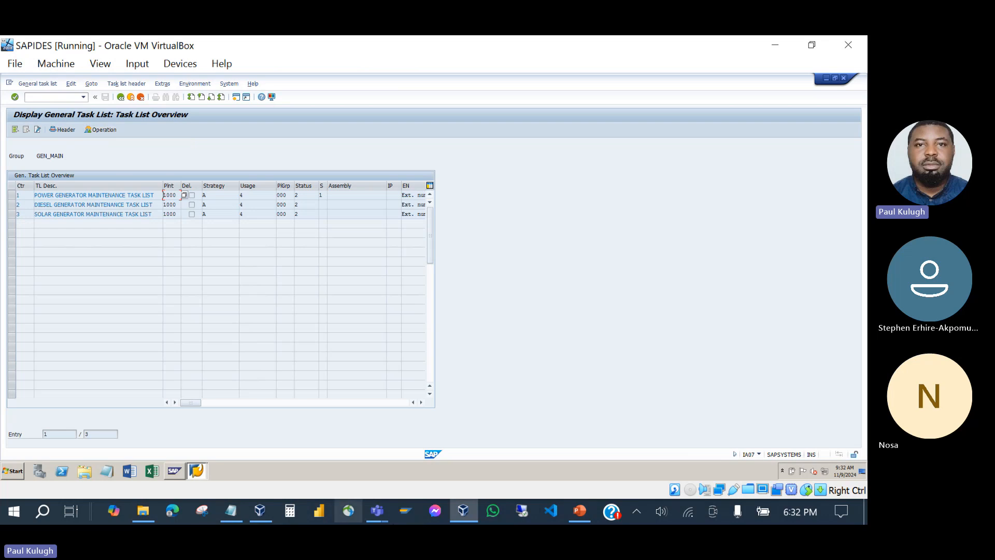
Step: Consult the Structure of Task List slide in PowerPoint, return to SAPIDES, and select the POWER GENERATOR MAINTENANCE TASK LIST row
click(586, 511)
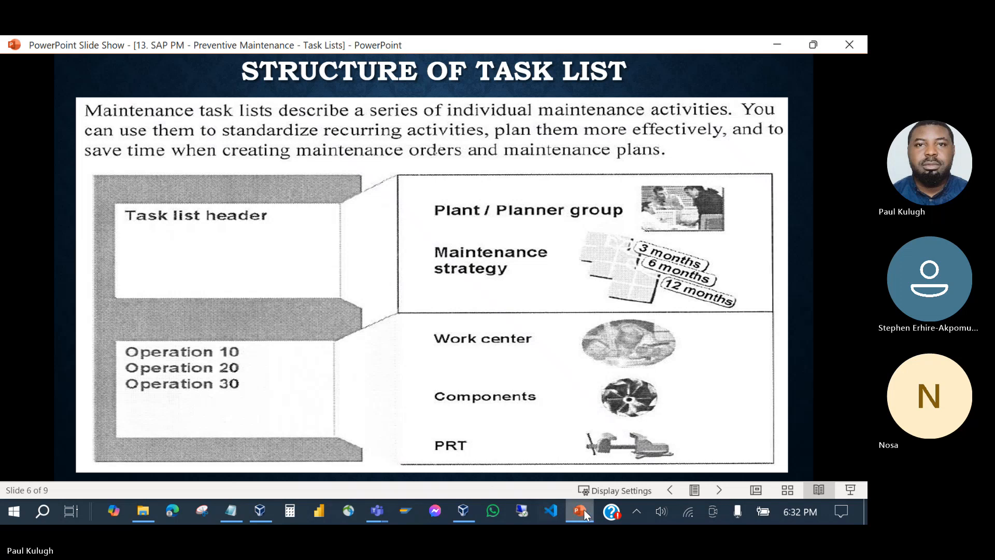
click(584, 509)
click(14, 194)
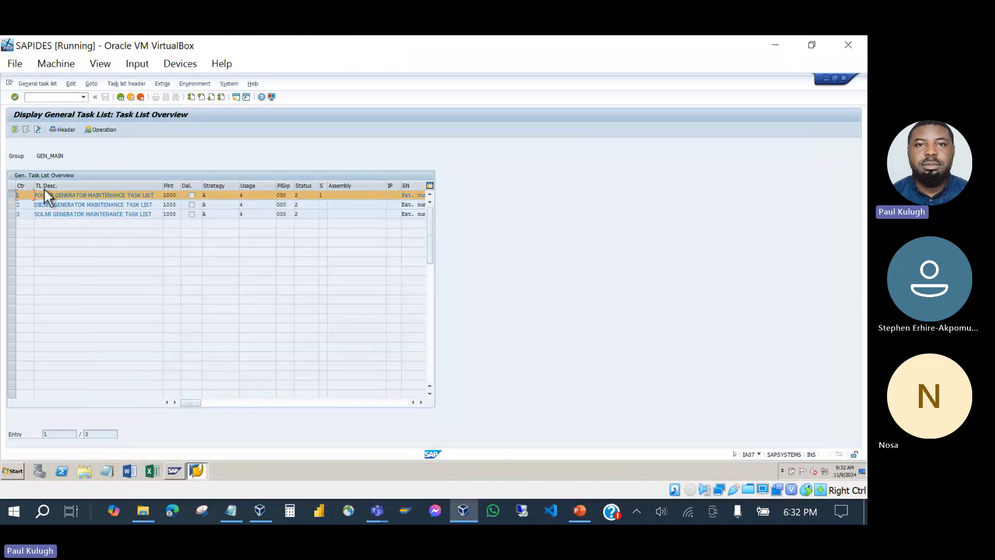
Step: Examine the group name GEN_MAIN against the group counters of its task lists in the overview
click(12, 196)
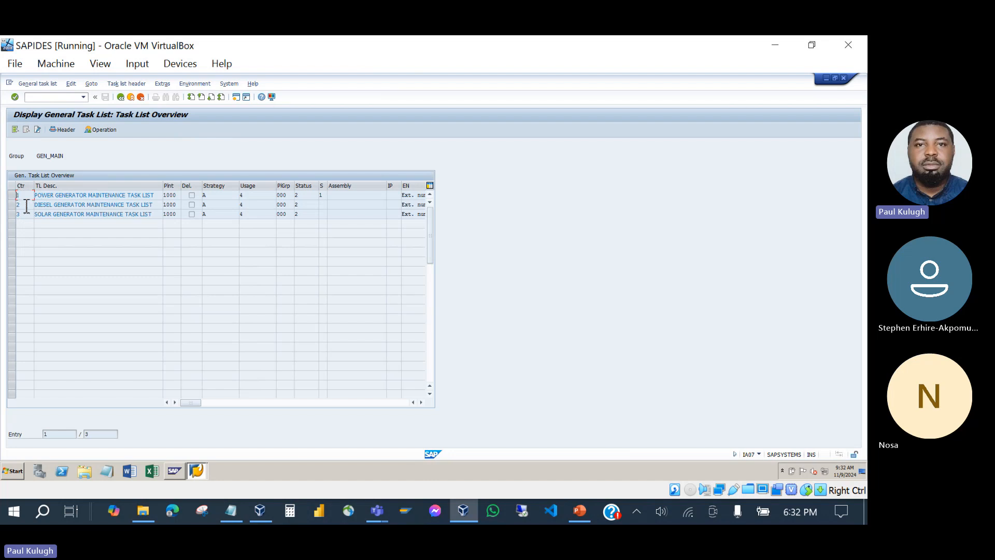
click(28, 160)
drag(36, 162, 74, 162)
click(72, 158)
drag(39, 156, 105, 158)
click(25, 198)
click(28, 215)
double_click(45, 156)
click(23, 197)
drag(64, 157, 34, 157)
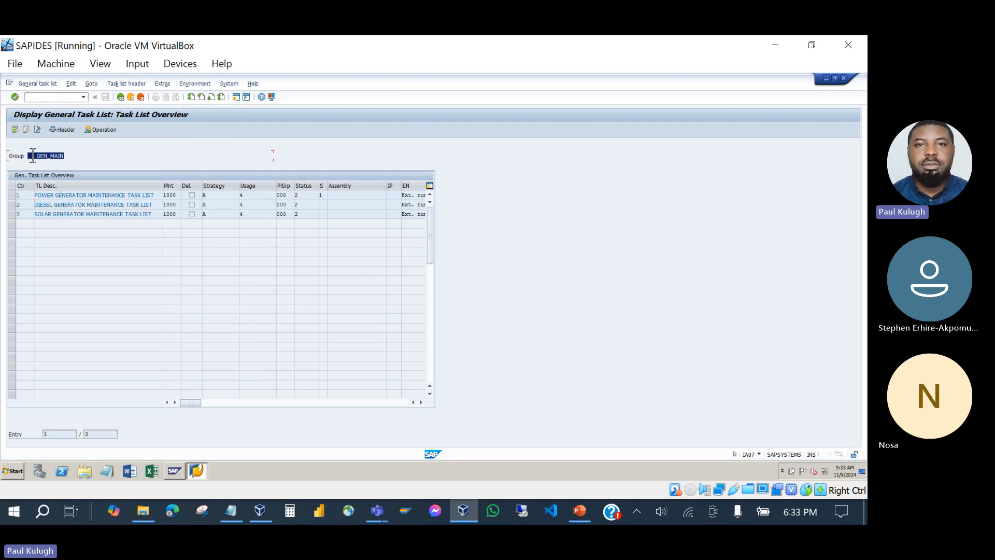
click(90, 157)
Step: Mark the power, diesel and solar generator task lists in turn, clear the selection, and revisit their counters and group name
click(15, 195)
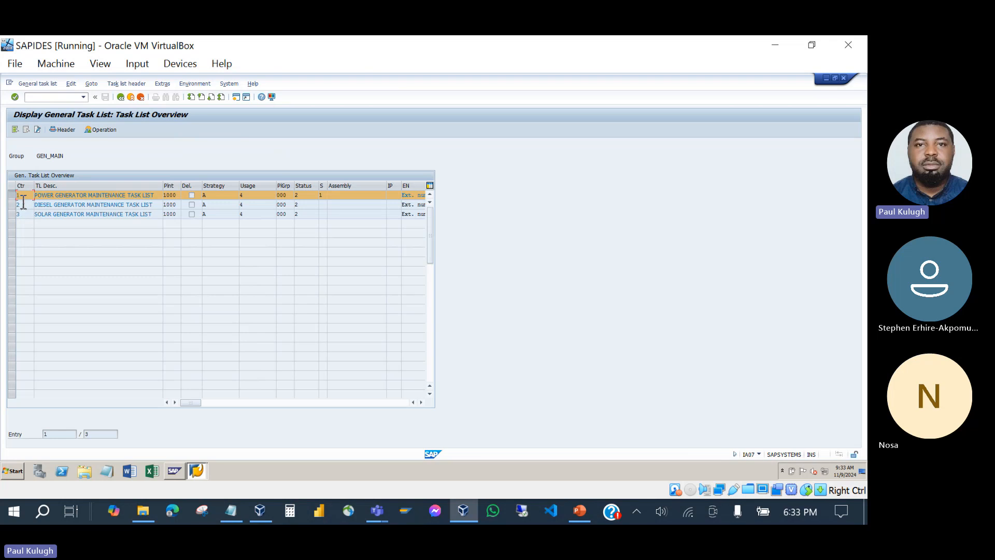
click(12, 205)
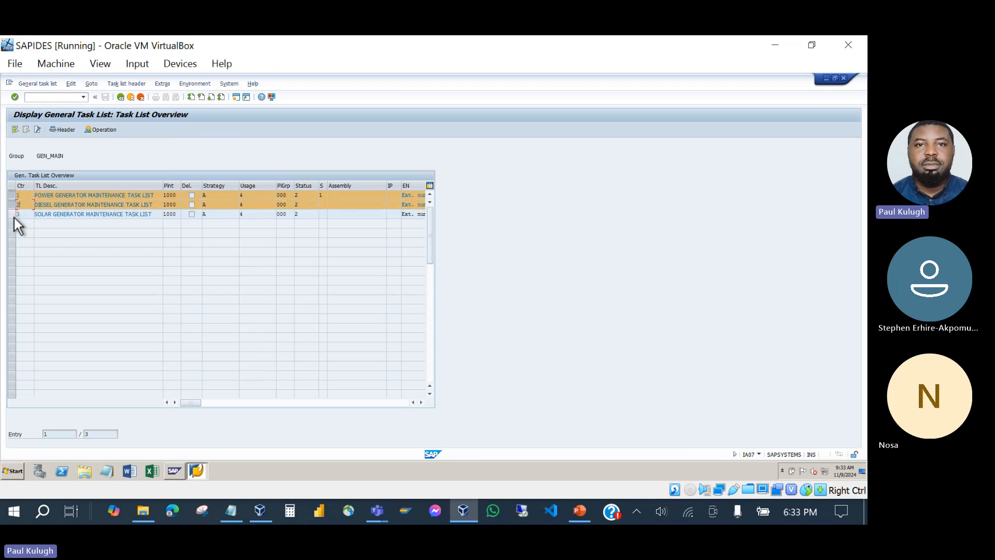
click(14, 217)
click(13, 216)
click(11, 205)
click(12, 196)
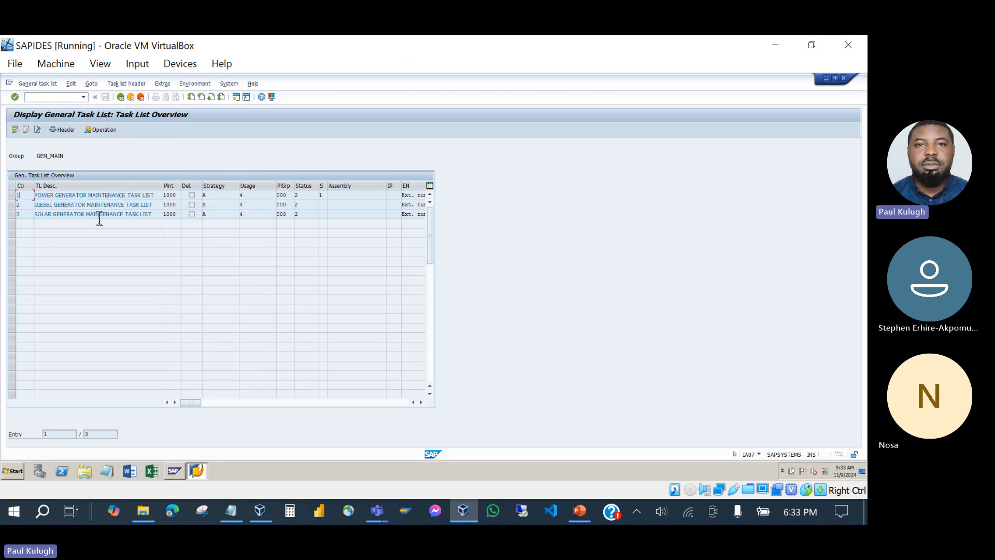
click(25, 206)
click(26, 214)
drag(35, 156, 70, 159)
Step: Display the power generator task list's header, examine its group, counter, planner group, system condition and maintenance strategy, and return to the overview
click(11, 196)
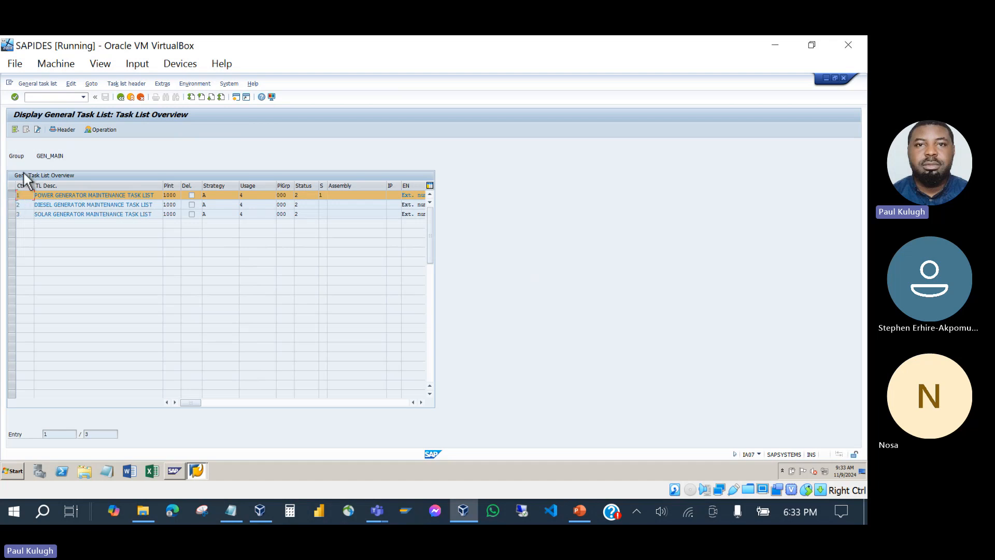
click(11, 196)
click(11, 195)
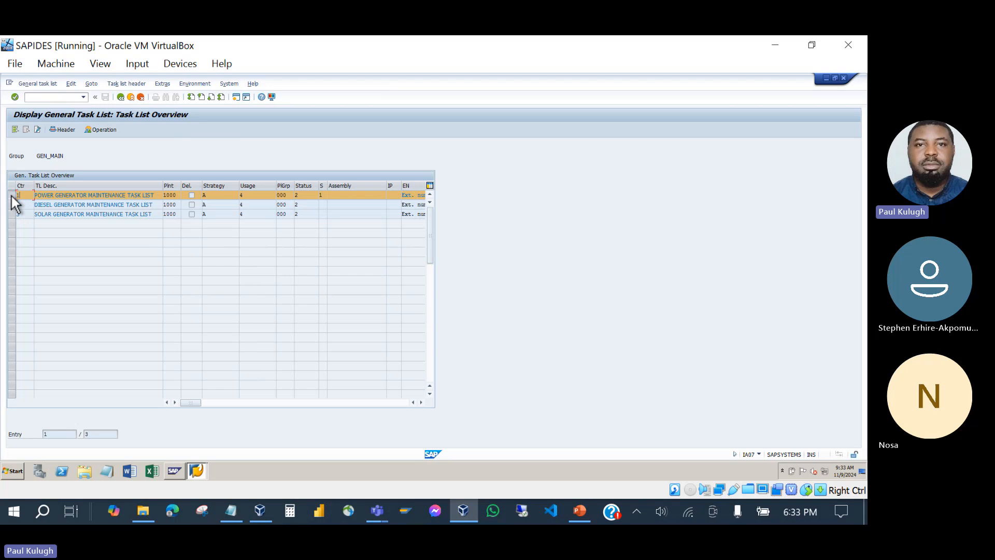
click(62, 129)
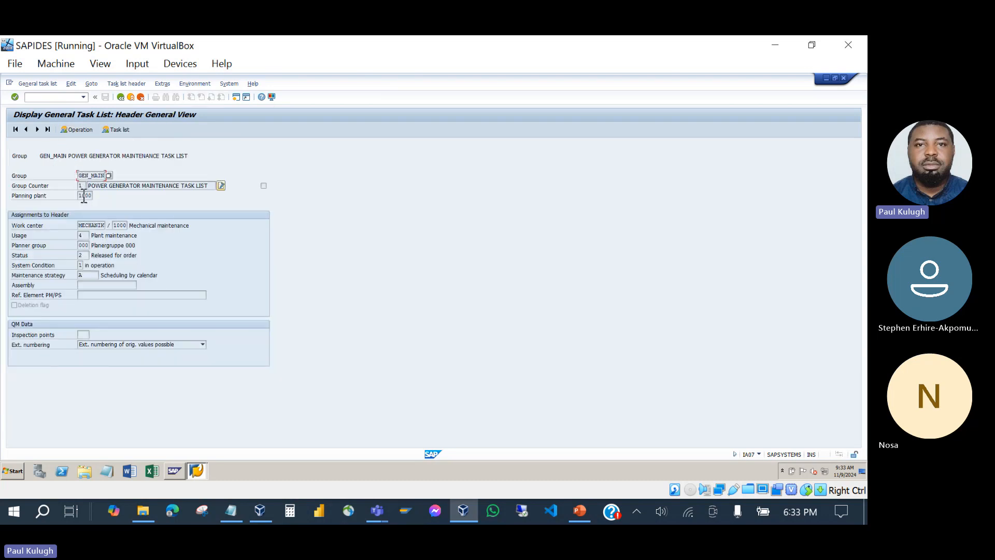
drag(85, 175, 137, 184)
drag(86, 189, 72, 189)
drag(209, 187, 73, 182)
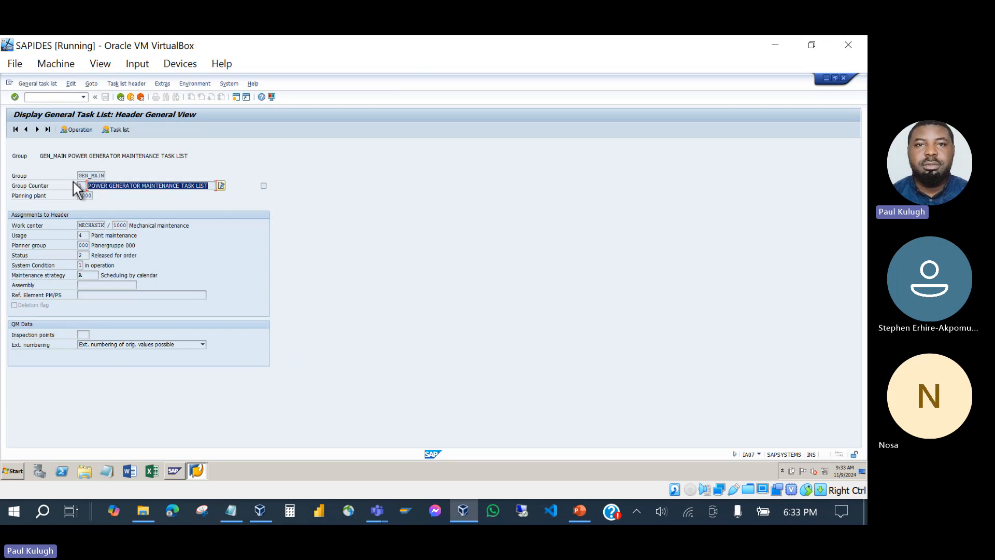
click(89, 245)
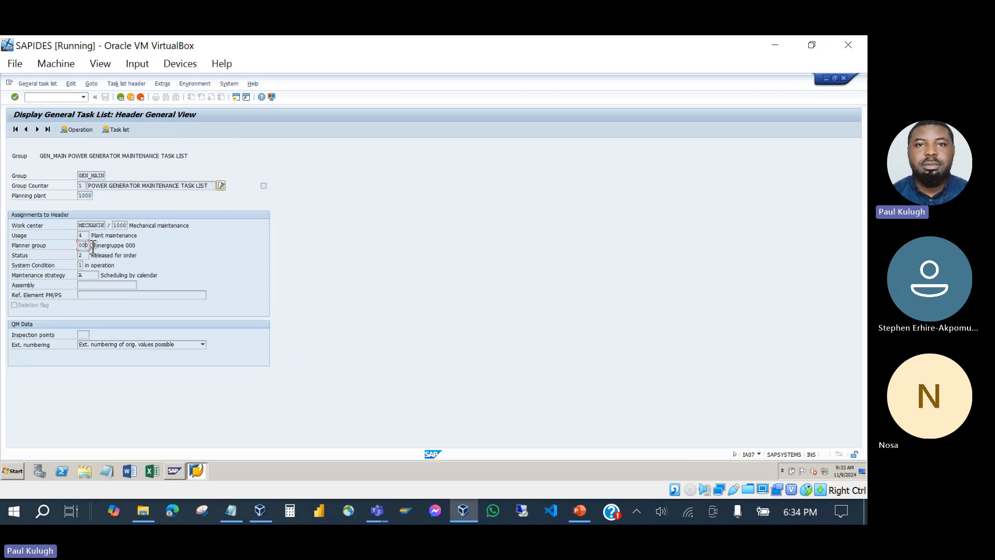
click(81, 265)
click(91, 277)
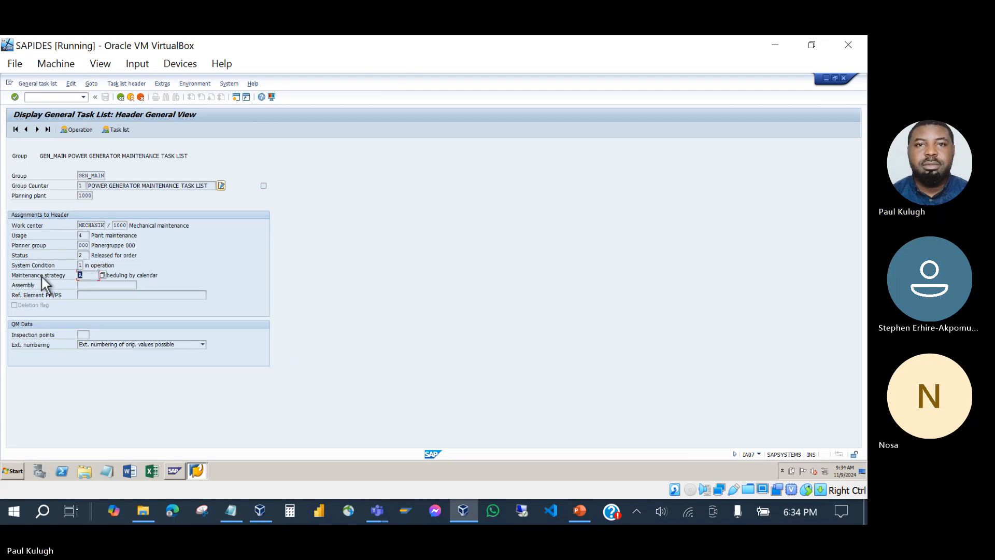
click(118, 97)
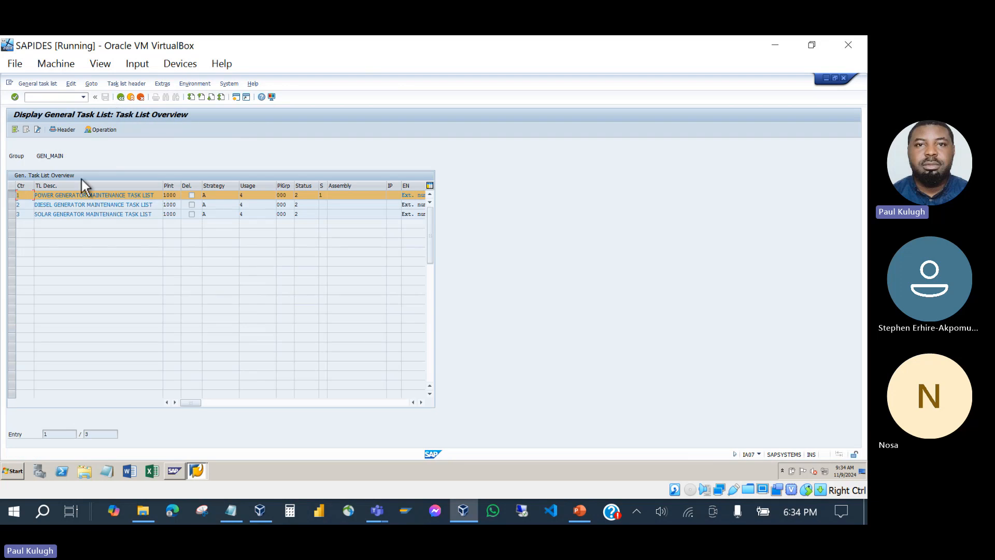
Step: Display the power generator task list's operations, examine their work centers, and compare them with the Structure of Task List slide in PowerPoint
click(100, 130)
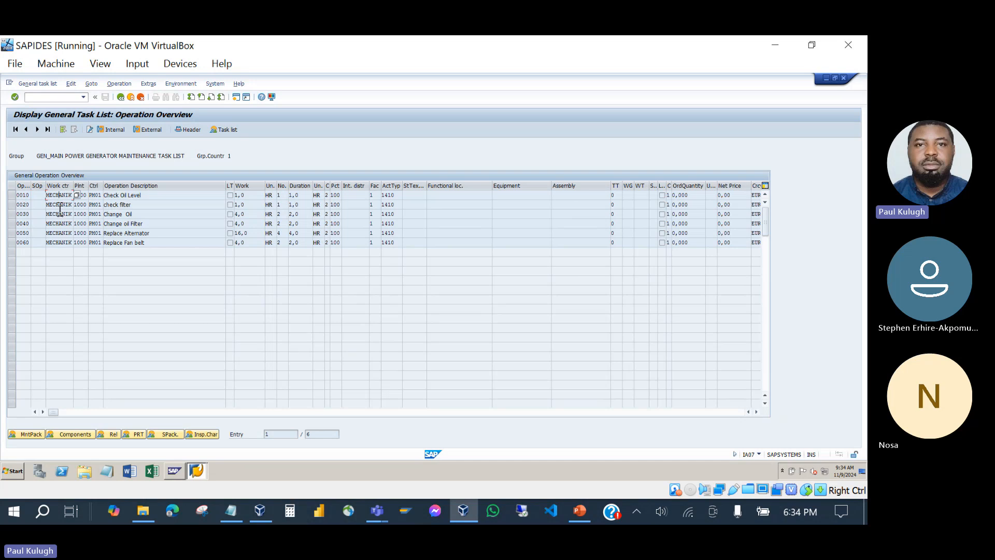
click(58, 233)
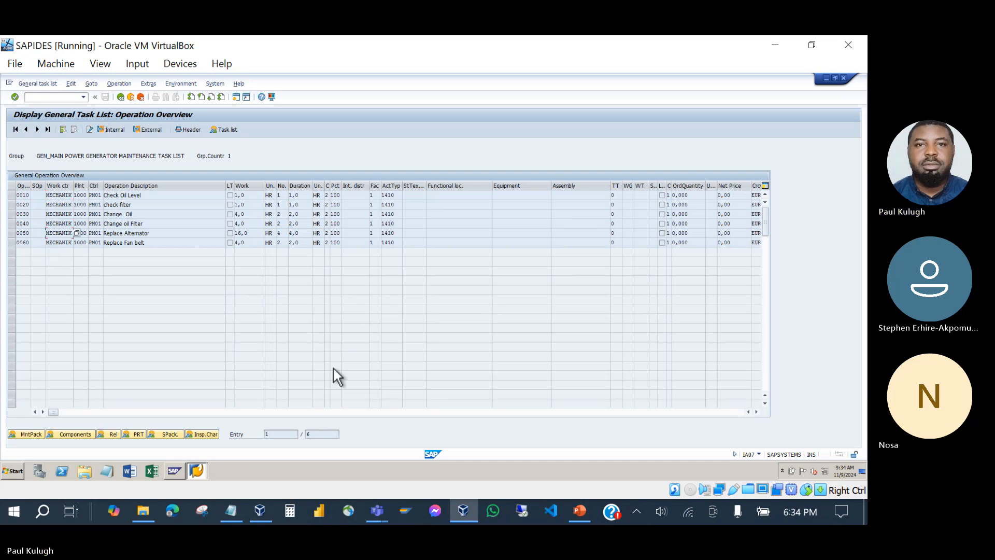
click(576, 516)
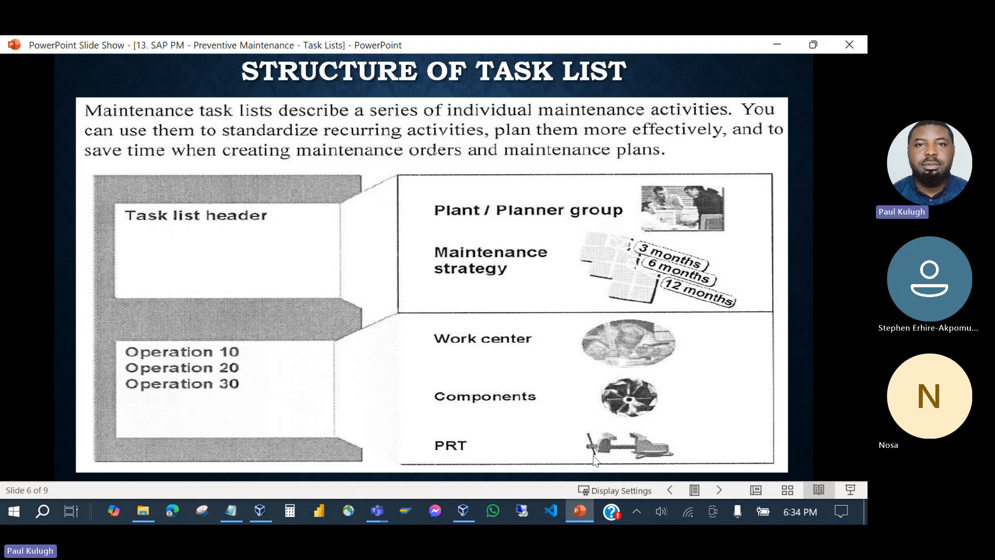
click(577, 521)
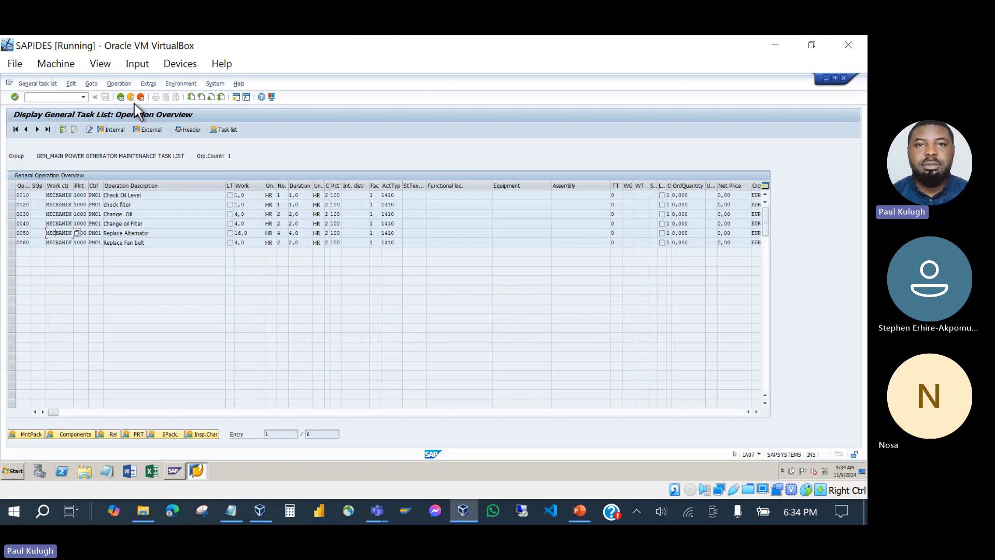
Step: Recheck the maintenance strategy, planner group, planning plant and work center in the power generator header, and return to the task list overview
click(133, 99)
click(89, 276)
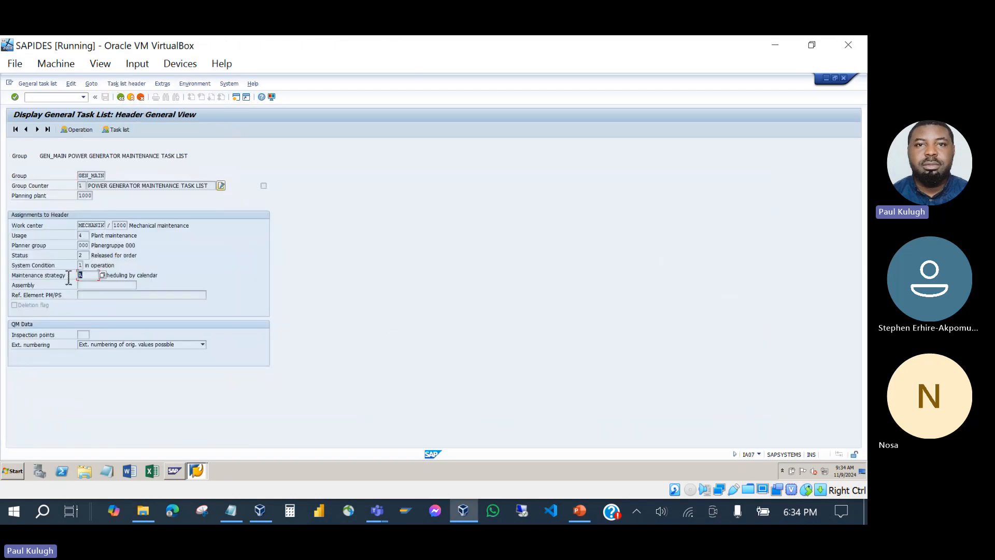
click(83, 245)
click(82, 195)
drag(113, 226, 142, 231)
drag(82, 227, 118, 232)
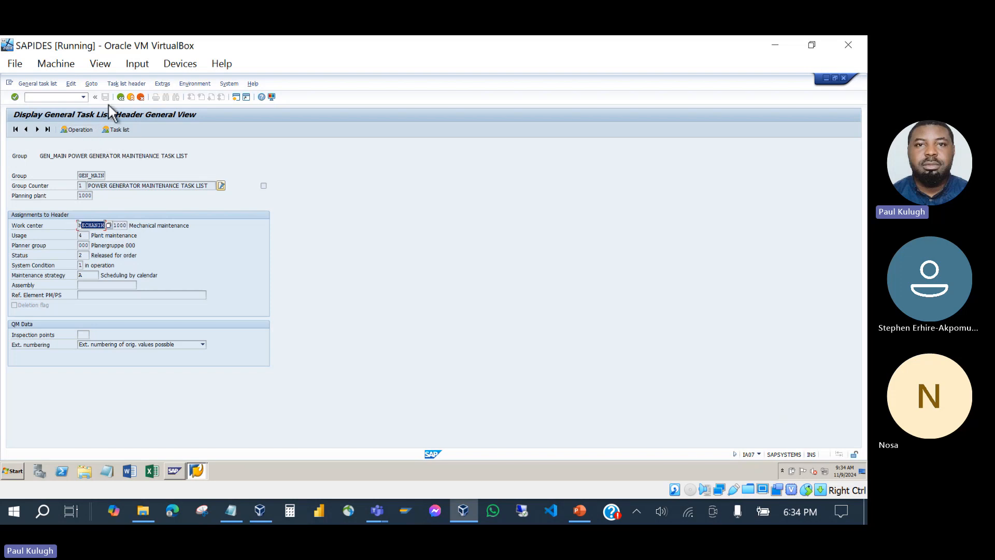
click(118, 130)
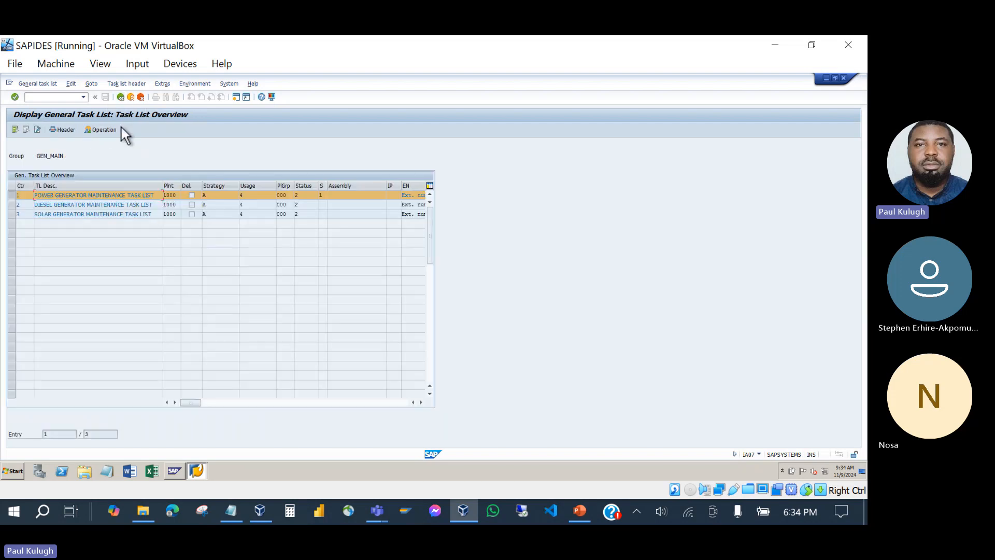
click(377, 512)
click(587, 300)
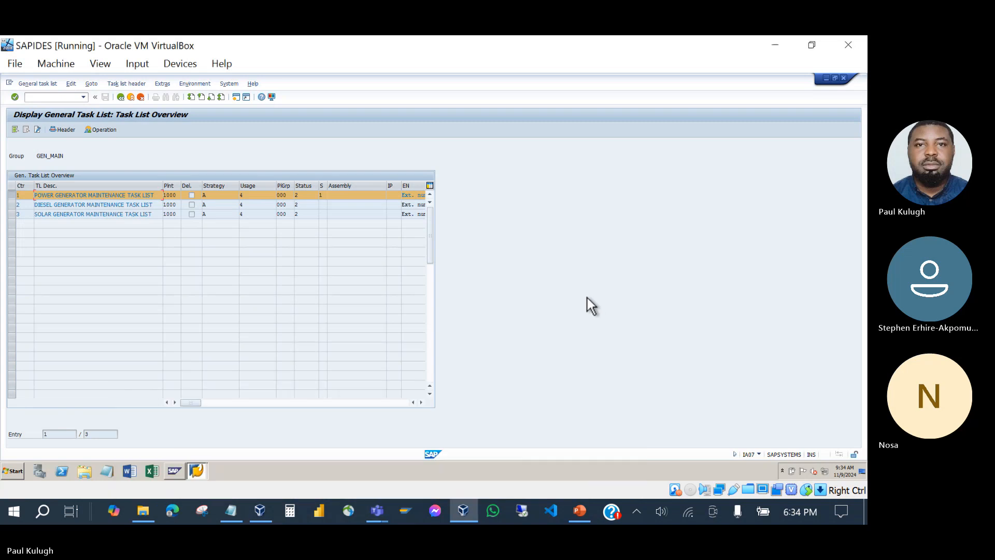
Step: Display the header and operations of the DIESEL GENERATOR MAINTENANCE TASK LIST, and return to the task list overview
click(14, 197)
click(15, 206)
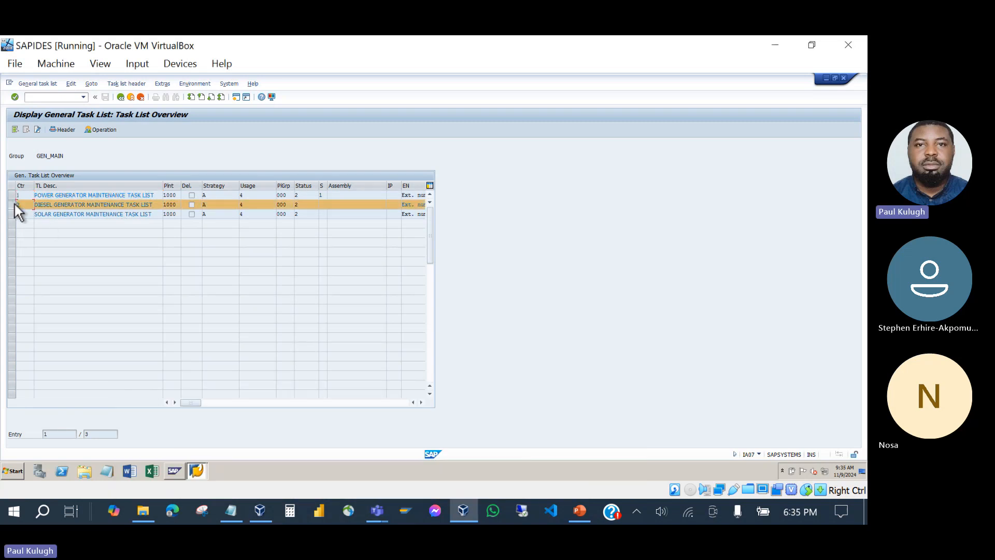
click(63, 129)
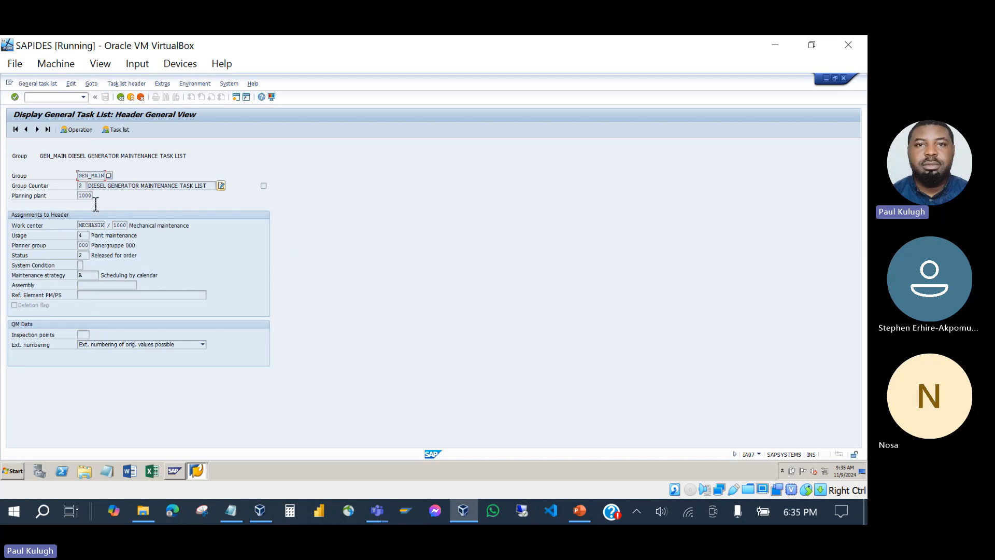
click(120, 97)
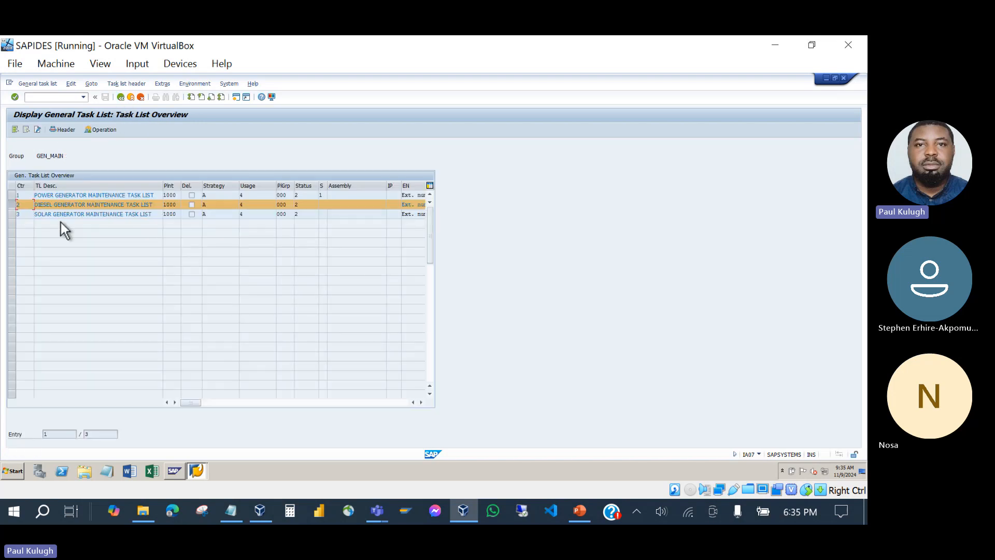
click(104, 130)
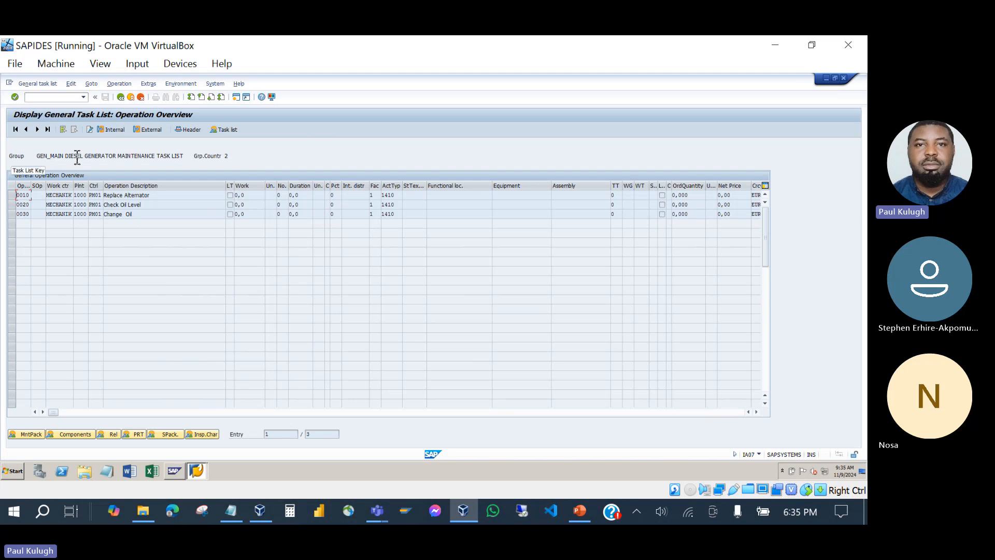
click(118, 100)
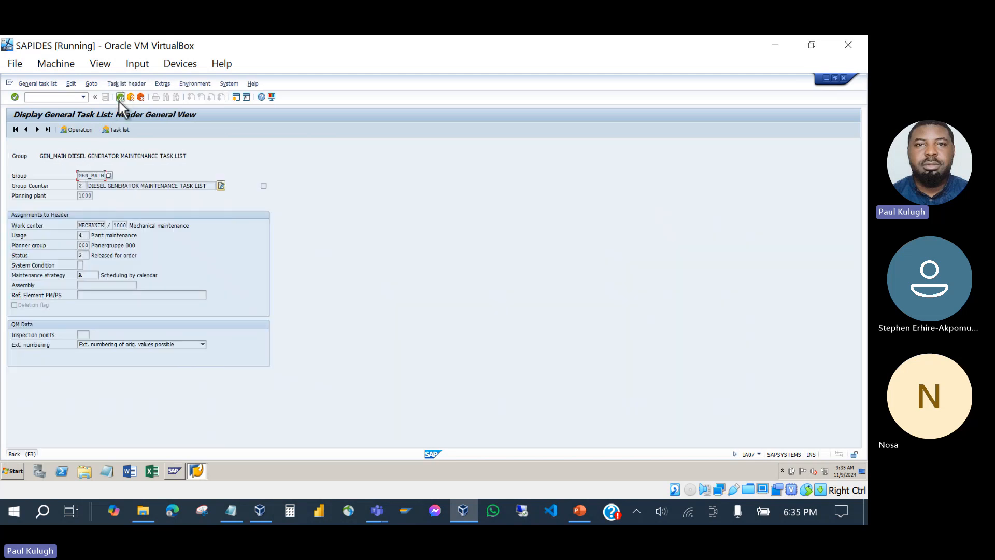
click(120, 98)
Step: Display the operations and header of the SOLAR GENERATOR MAINTENANCE TASK LIST, and return to the task list overview
click(15, 214)
click(16, 215)
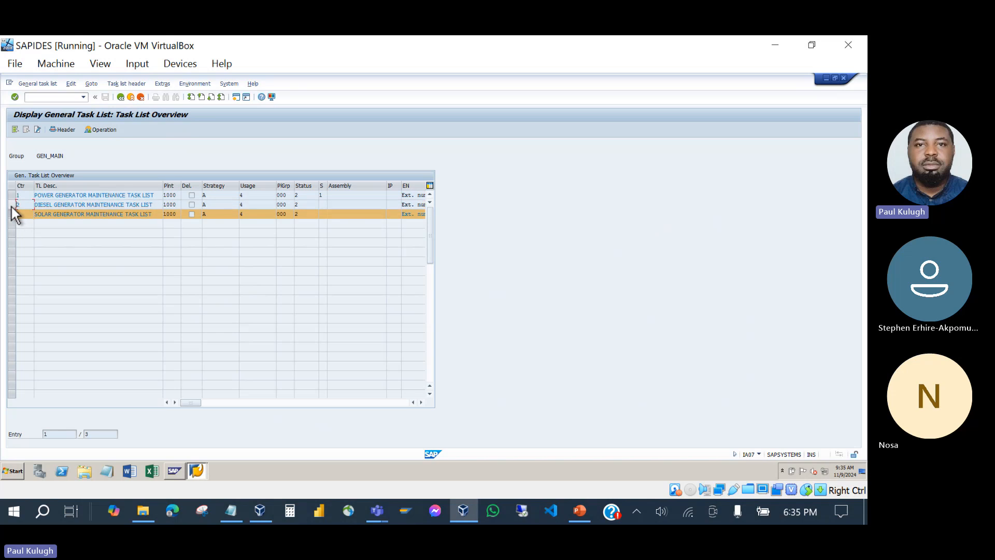
click(95, 130)
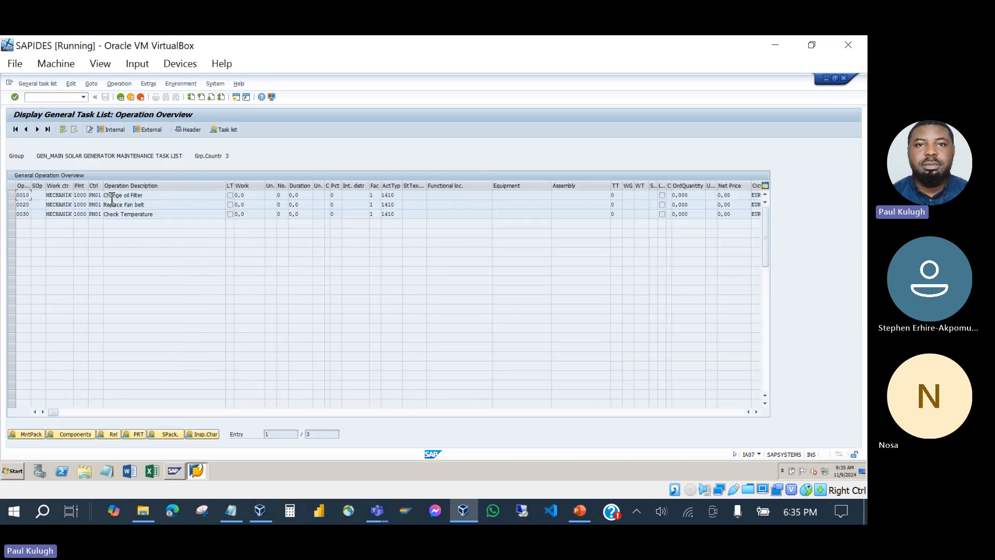
click(120, 98)
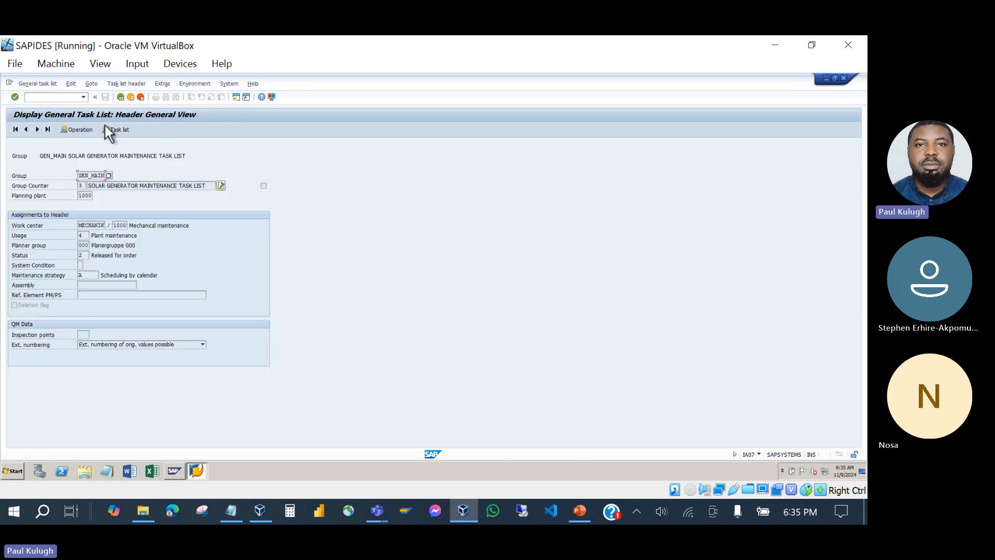
click(120, 98)
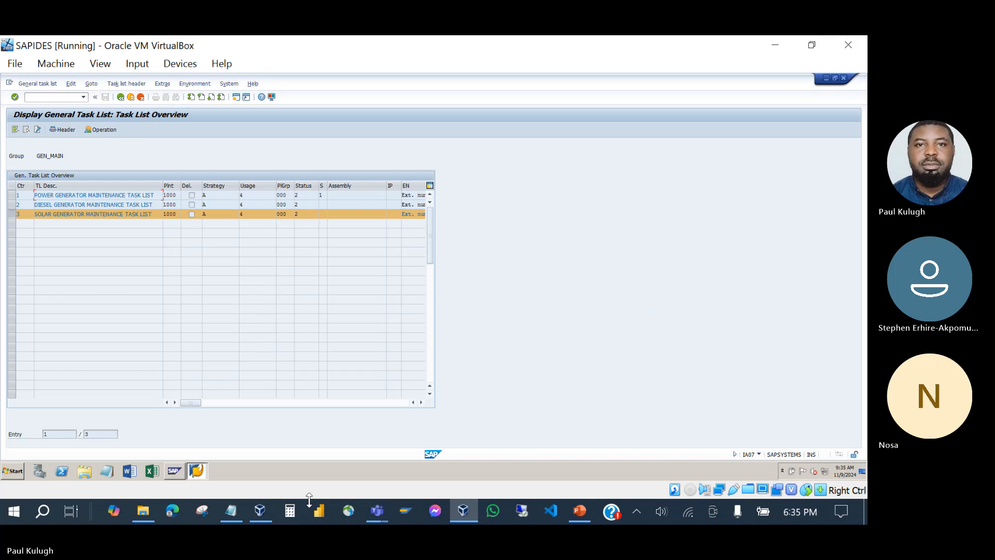
Step: Switch to Notepad and add the heading "Task list Group and Group counter" below the maintenance package notes
click(231, 511)
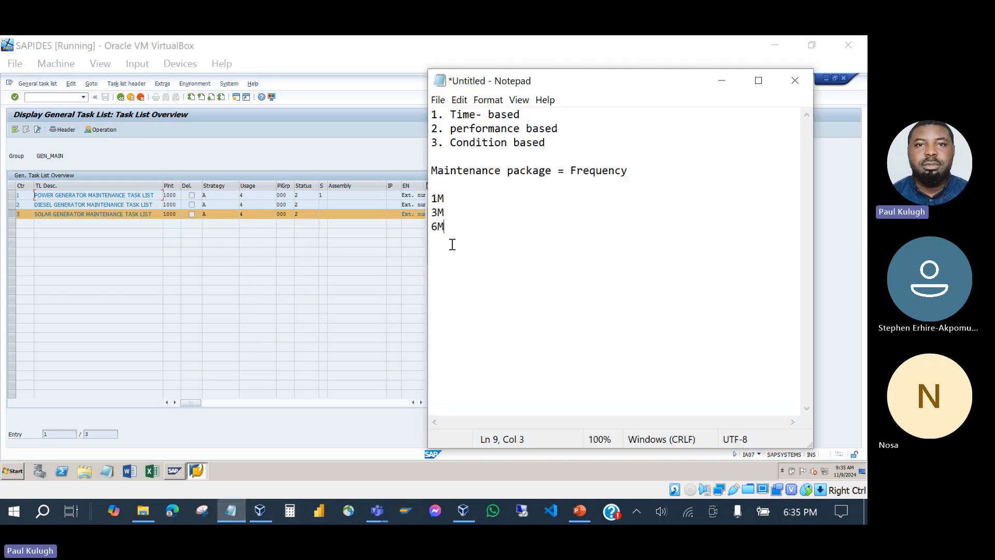
key(Return)
key(Return)
key(Return)
text(Task)
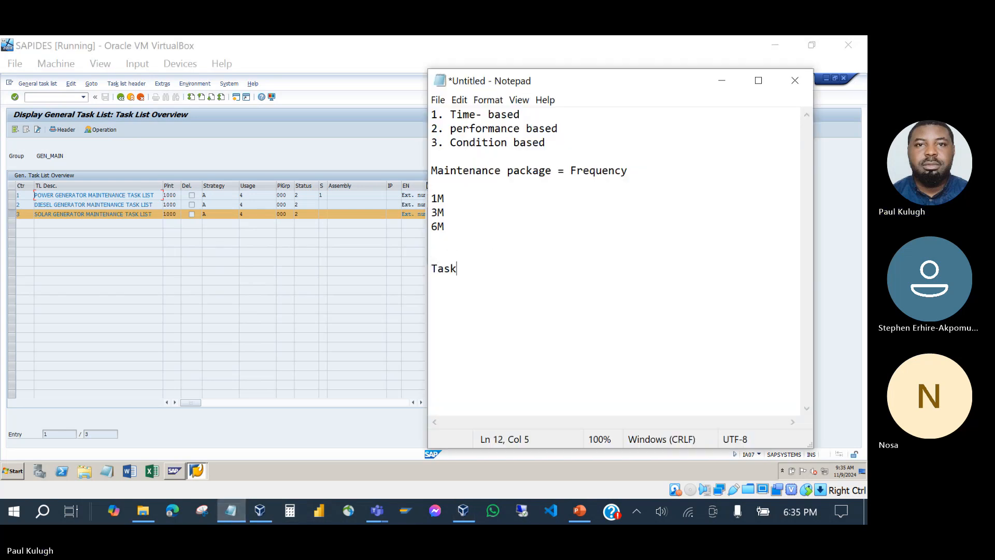
text( li)
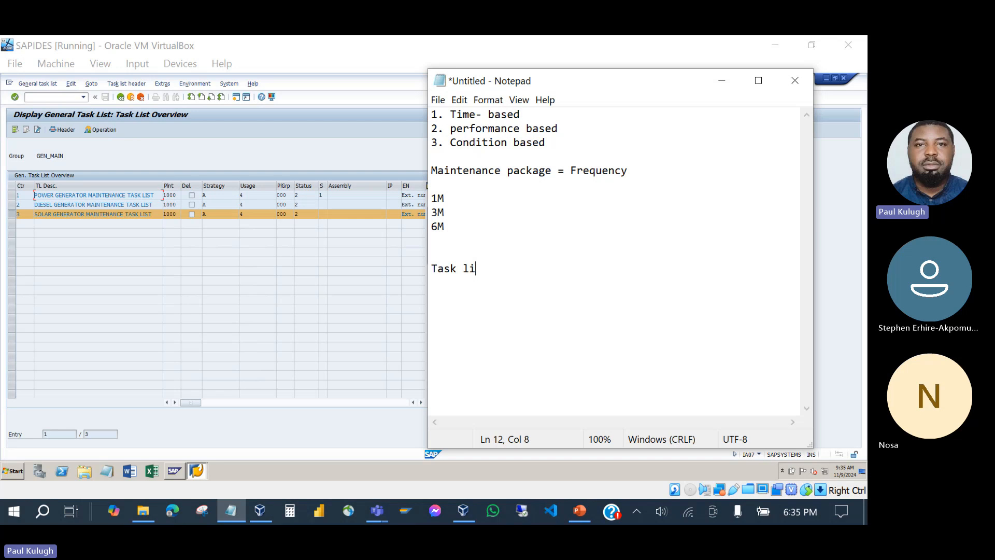
text(st Group)
text(and Group)
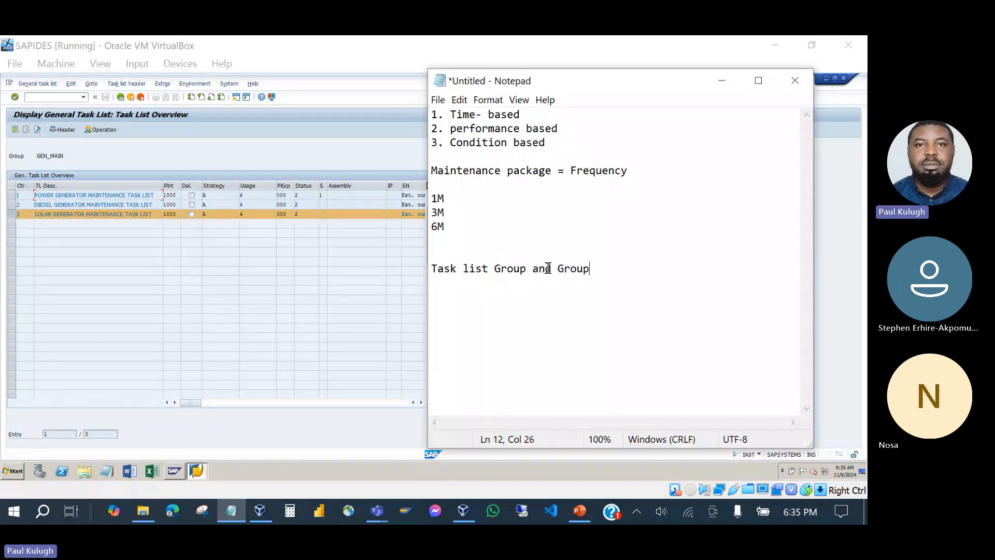
text( counter)
Step: Add the line "Group = General Name (numeric/Alpha number)" below the "Task list Group and Group counter" heading
key(Return)
key(Return)
text(Group)
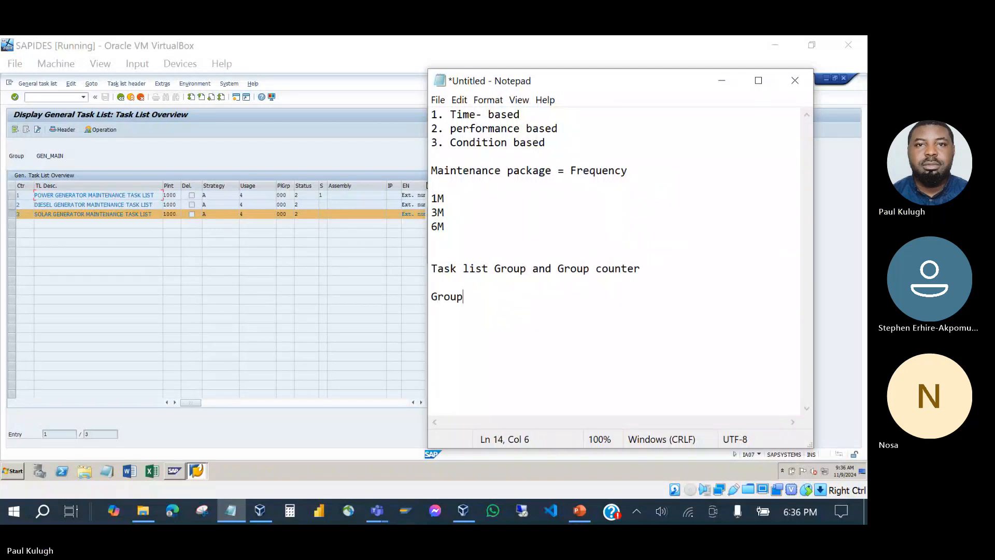
text( = )
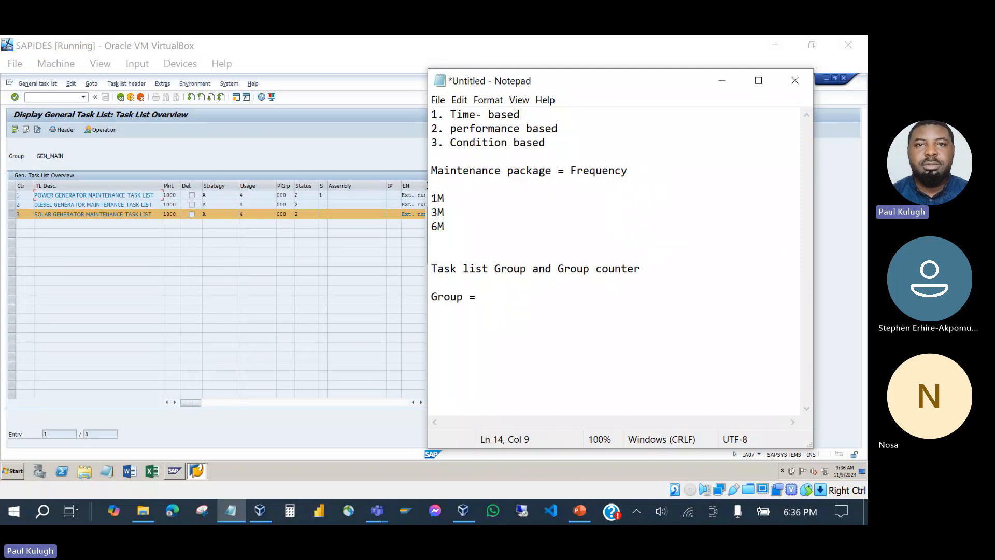
text(General Name ()
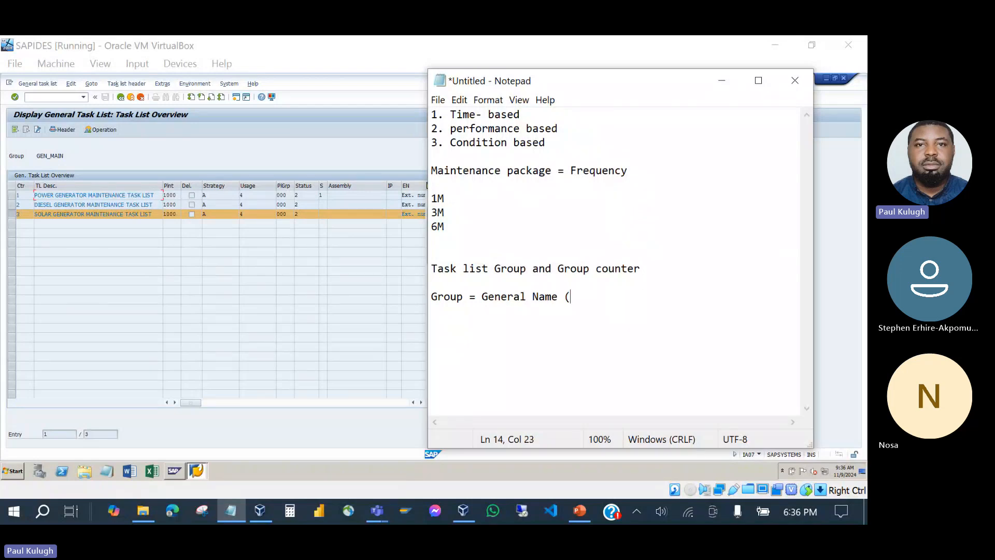
text(numeric/Al)
key(BackSpace)
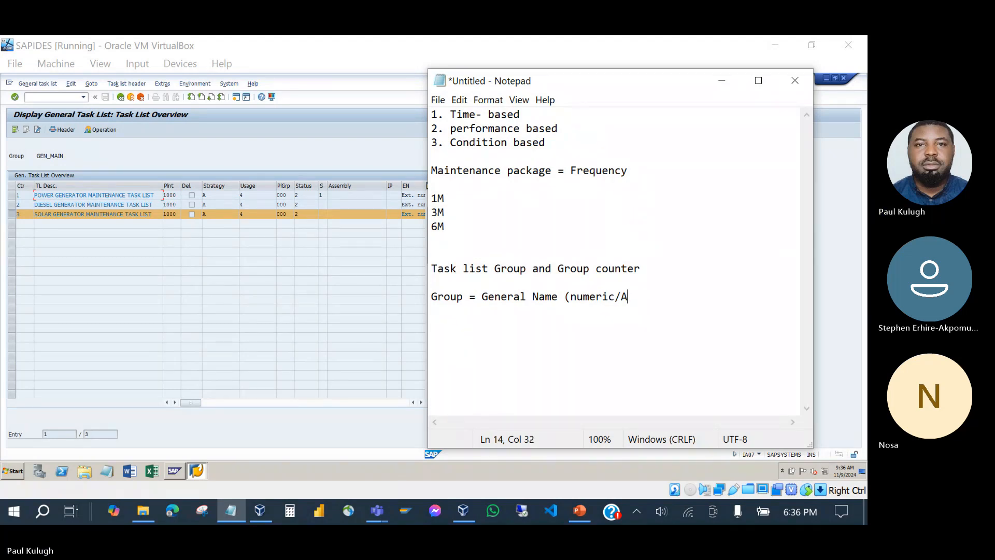
text(lph)
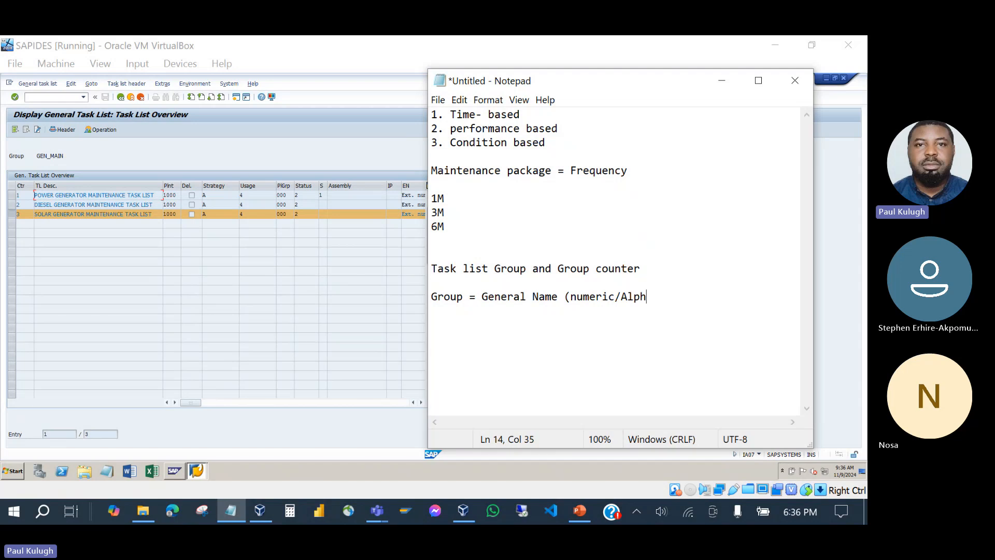
text(a number))
Step: Add the line "Group = Sub-task list number" directly below the General Name definition
key(Return)
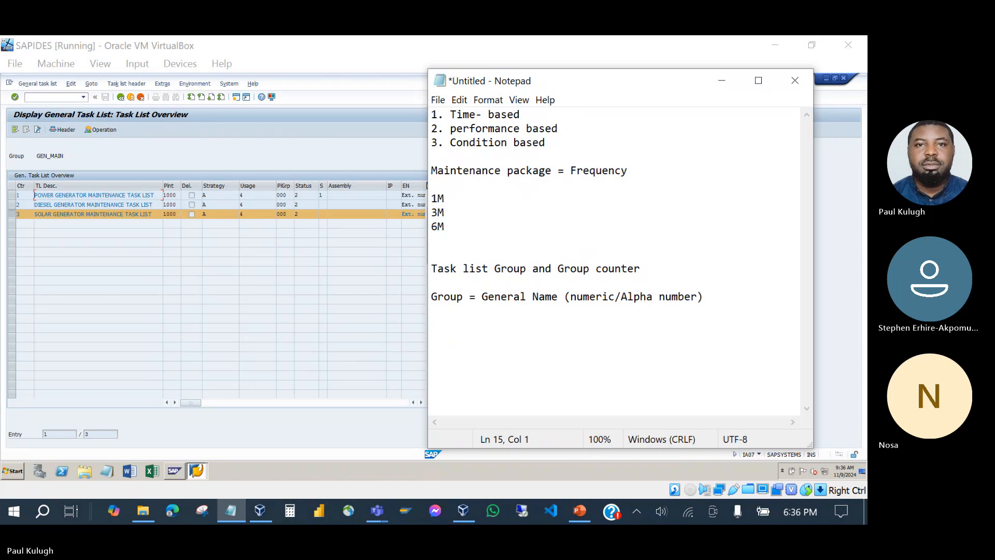
text(Group =)
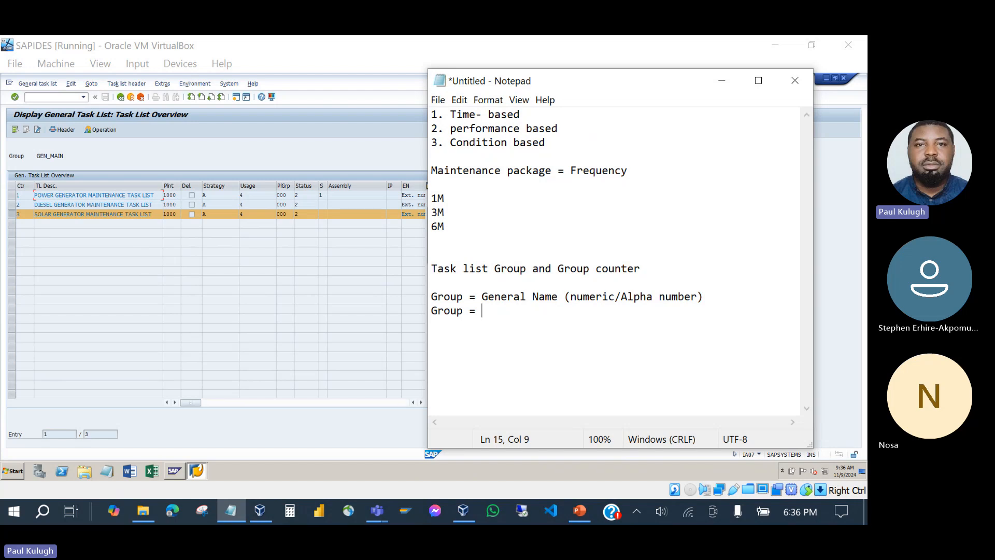
text(Sub-)
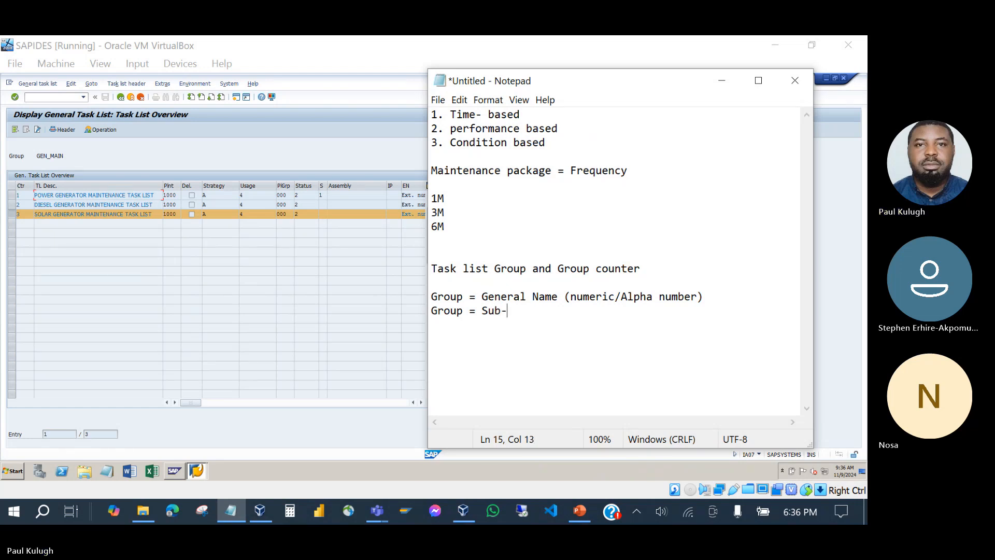
text(task list number)
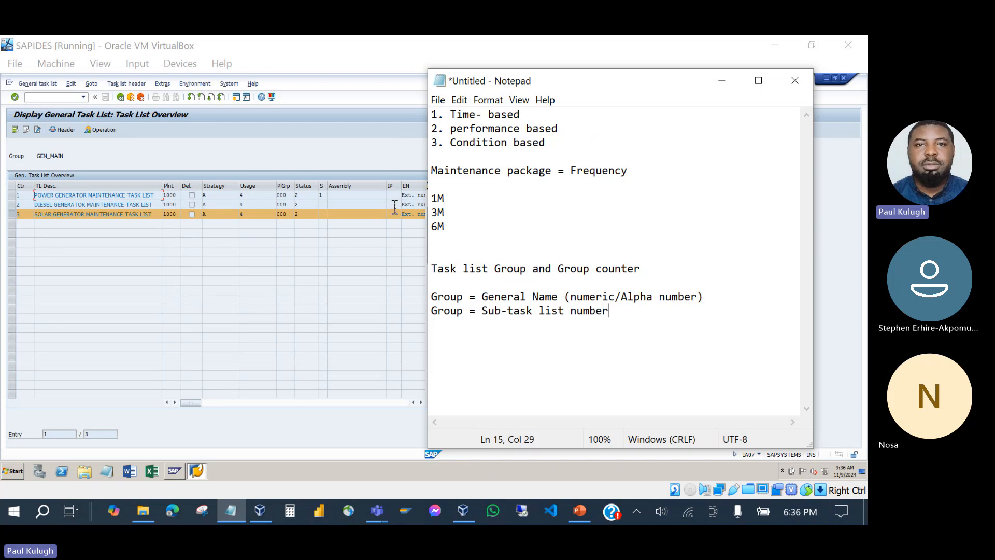
Step: Switch to SAP and mark the power and diesel generator rows to point out the group counters under group GEN_MAIN
click(11, 196)
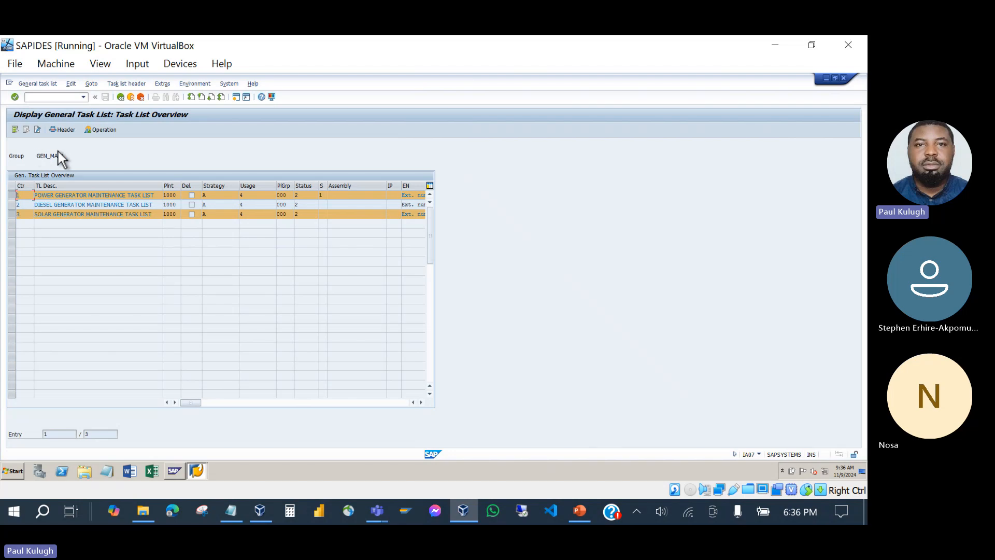
click(11, 208)
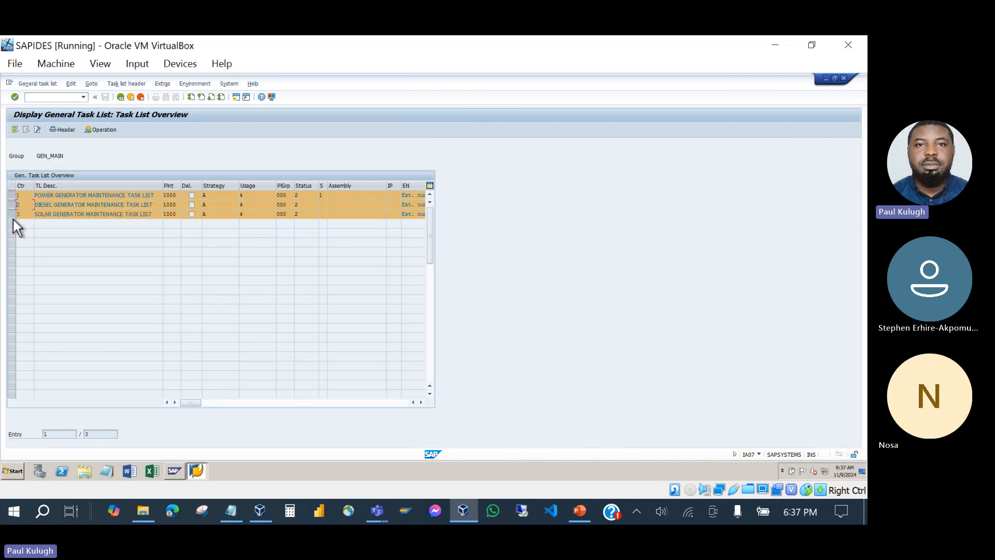
click(13, 196)
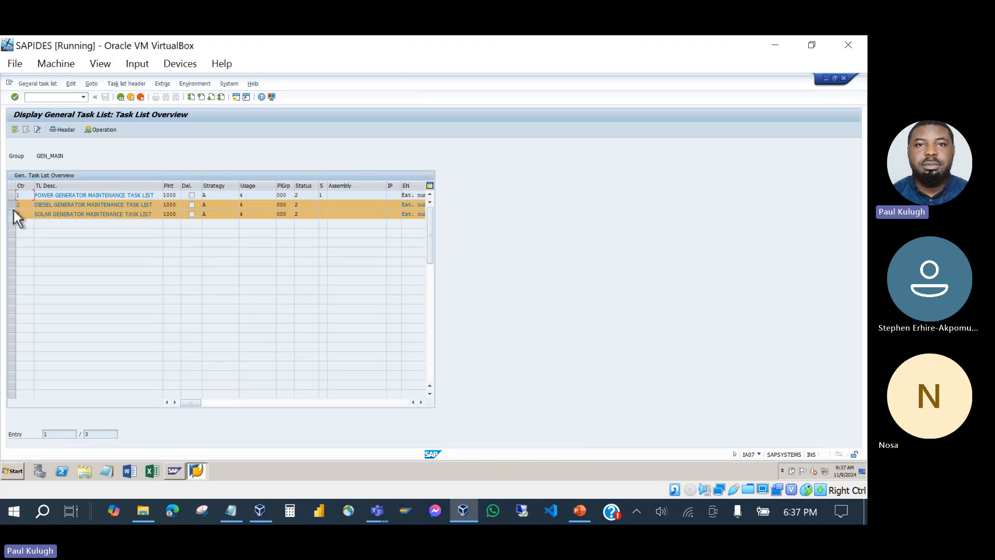
click(12, 205)
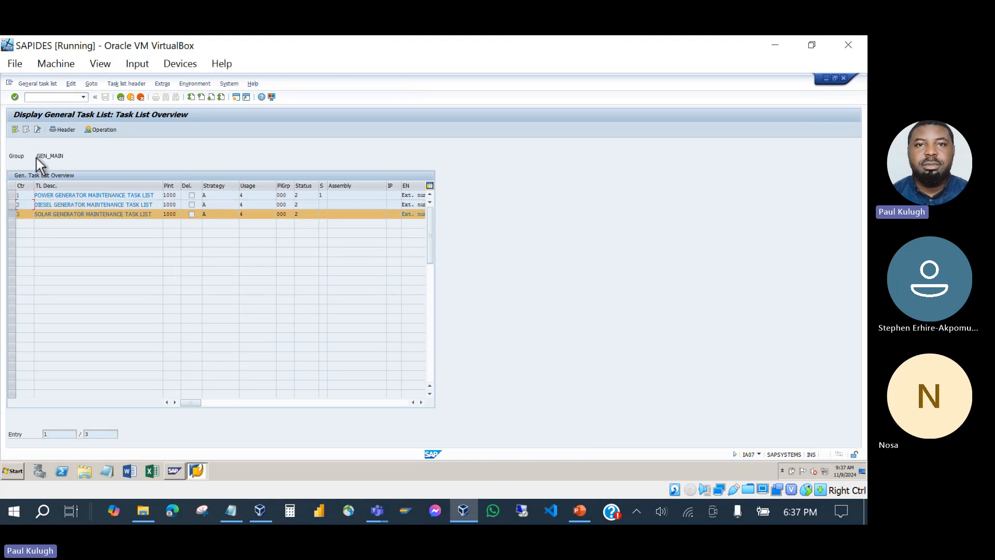
click(13, 196)
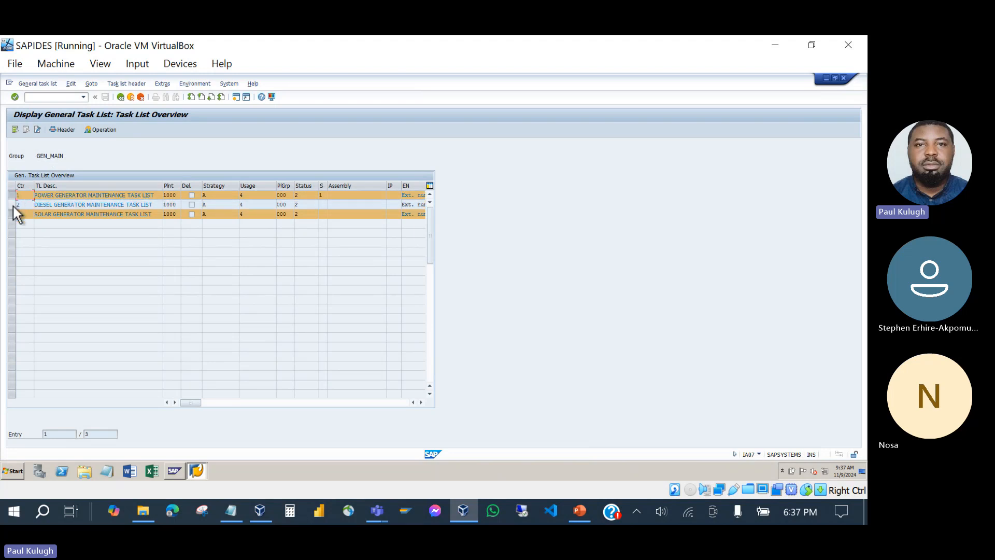
click(13, 205)
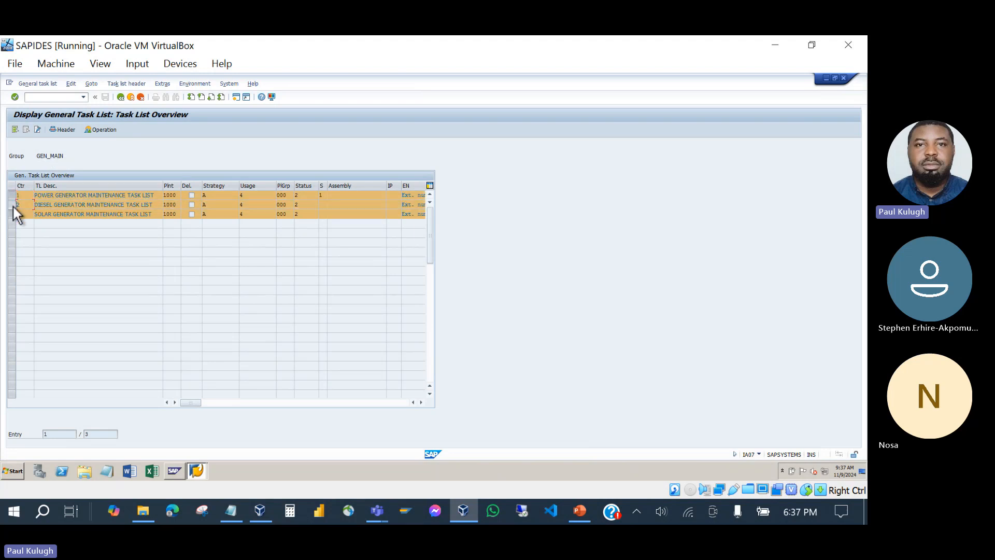
Step: Return to the general task list's initial screen and switch to the "Structure of Task List" slide in PowerPoint
click(122, 98)
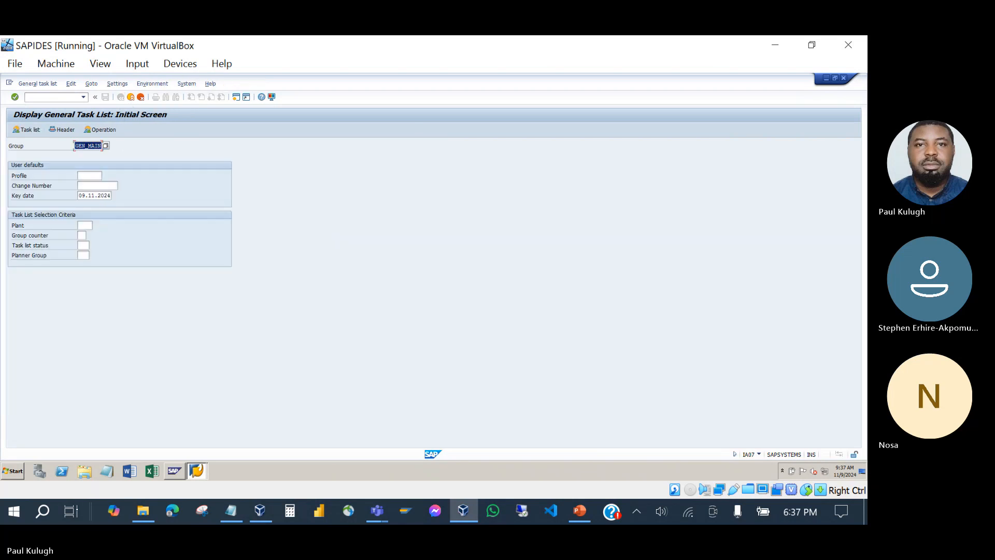
click(581, 513)
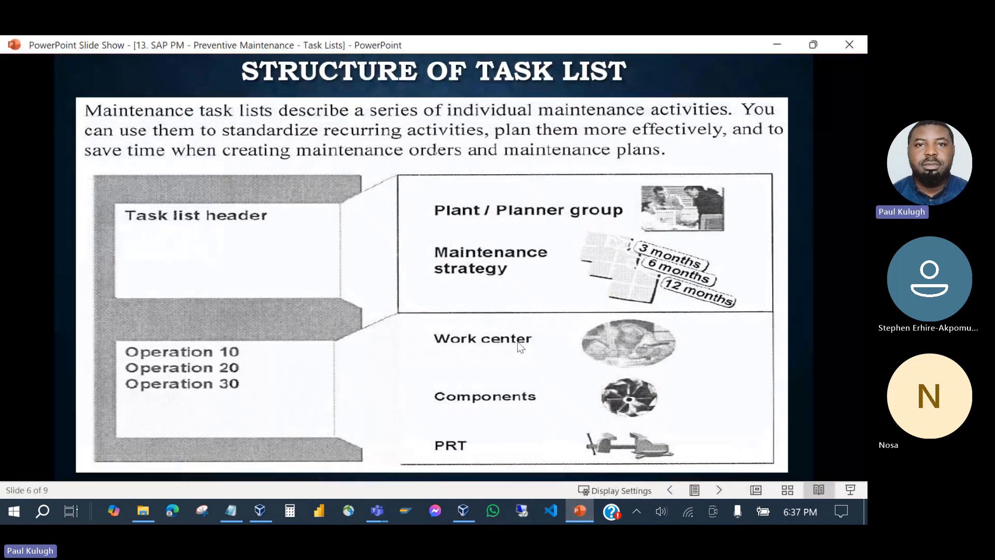
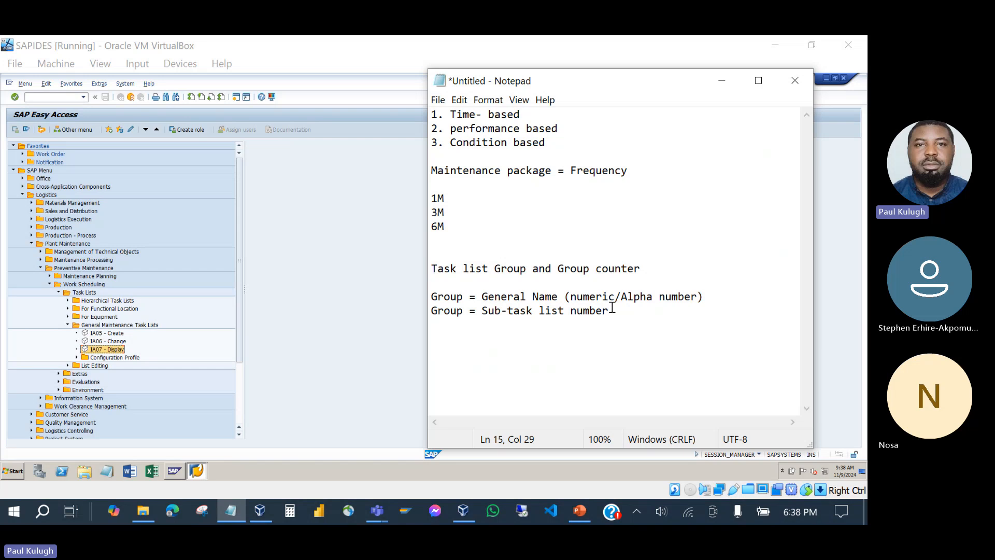
Step: Add the lines "Strategy" and "single cycle" to the Notepad notes, spaced below the group definitions
key(Return)
key(Return)
key(Return)
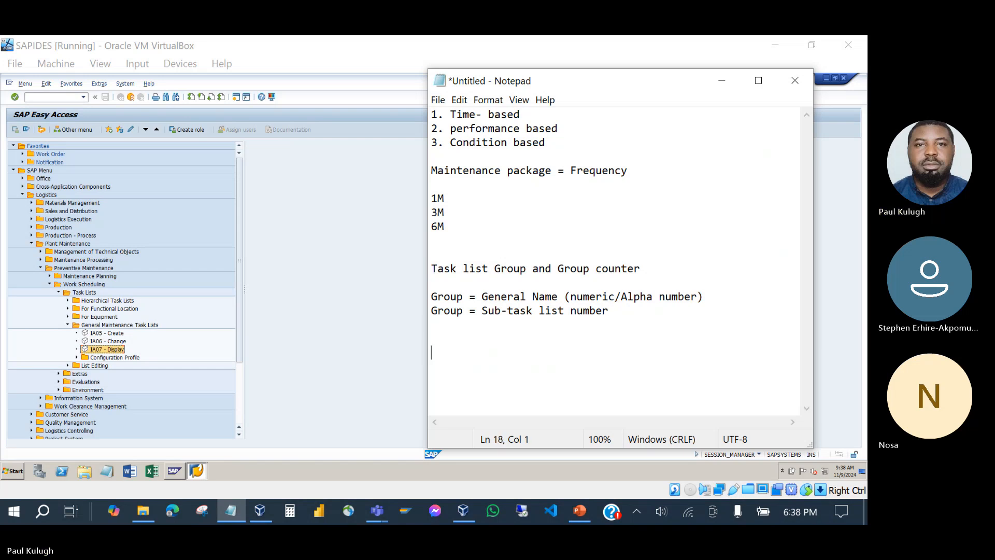
text(Strag)
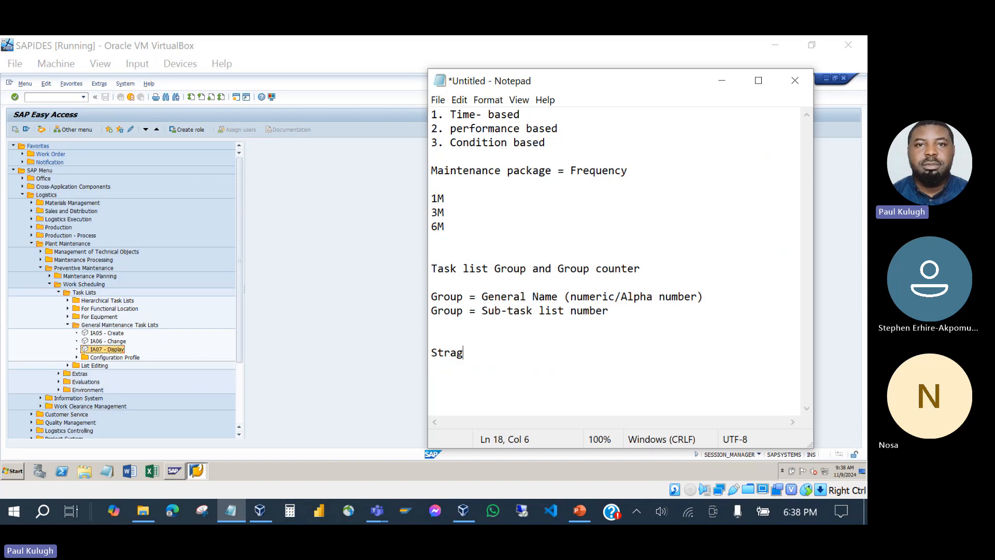
key(BackSpace)
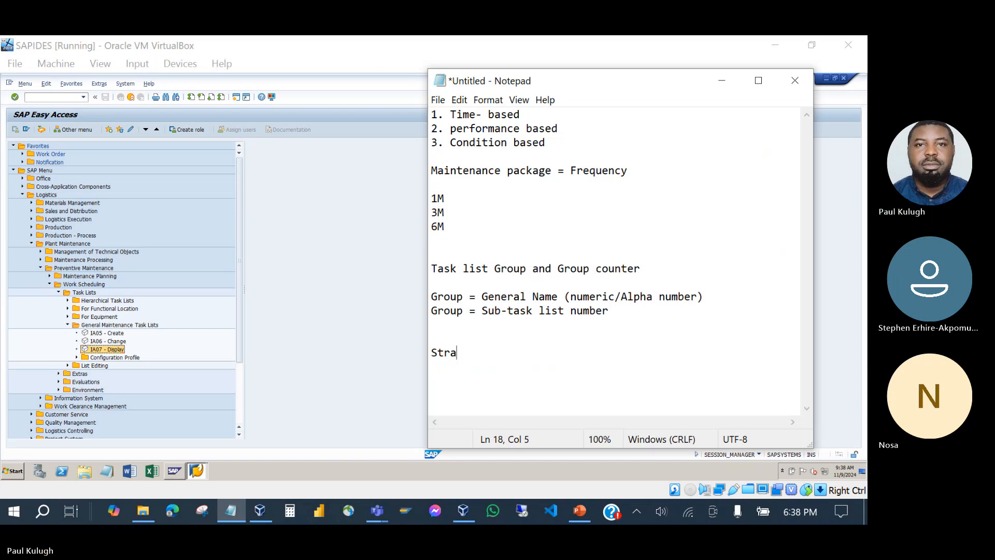
text(teh)
key(BackSpace)
text(gy)
key(Return)
text(s)
key(BackSpace)
text(si)
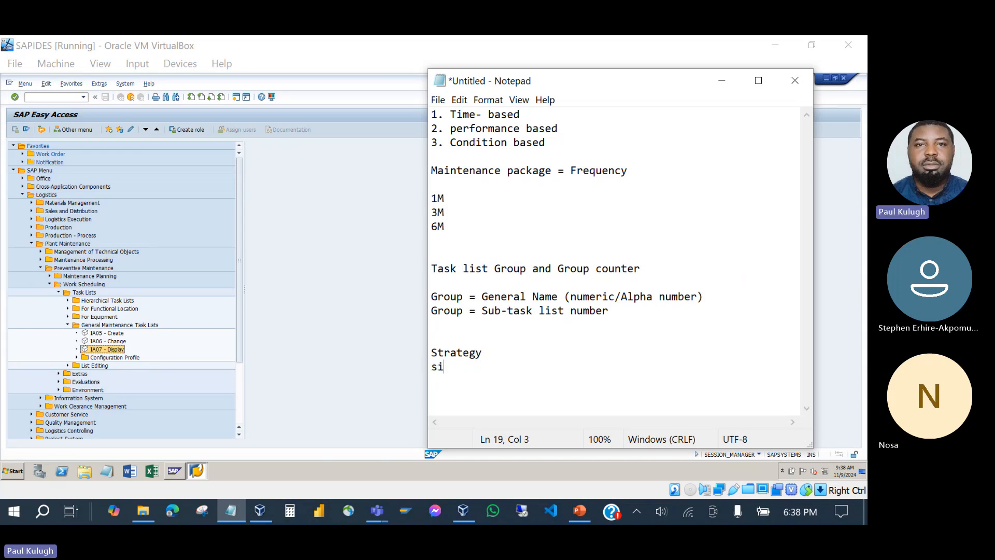
text(ngle cycle)
Step: Add the line "Maintenace Plan - Strategy Plan or Single cycle Plan" below "single cycle", separated by a blank line
key(Return)
key(Return)
text(Mainten)
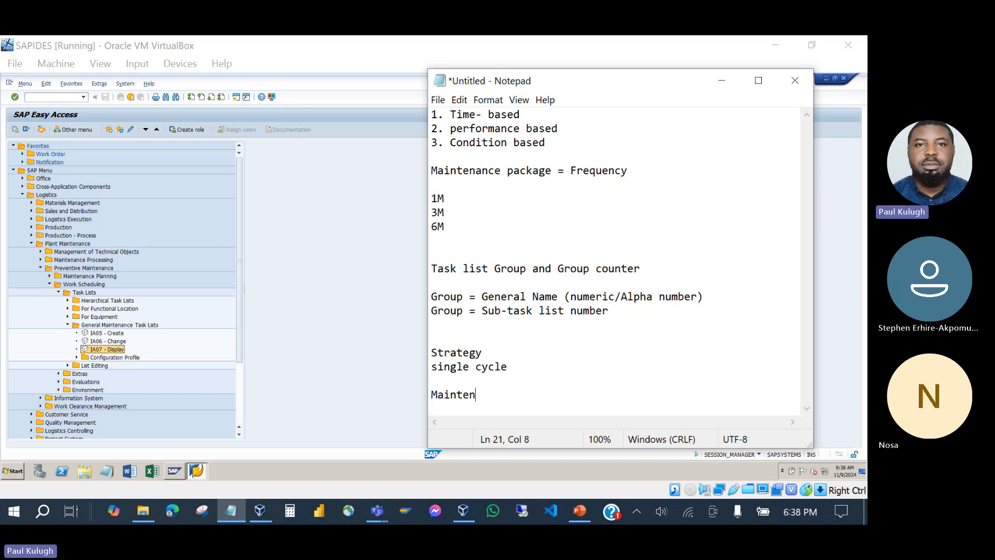
text(ace Plan - )
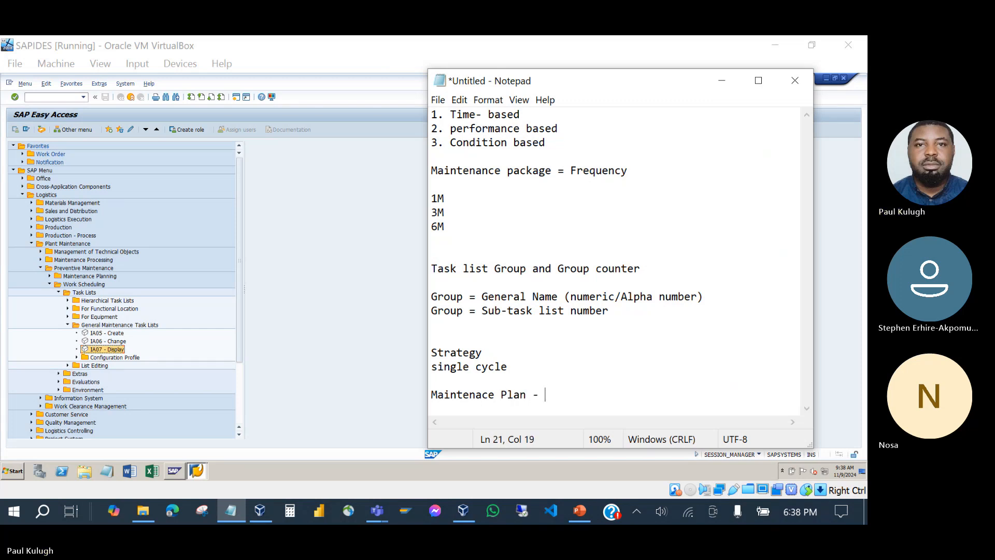
text(Star)
key(BackSpace)
key(BackSpace)
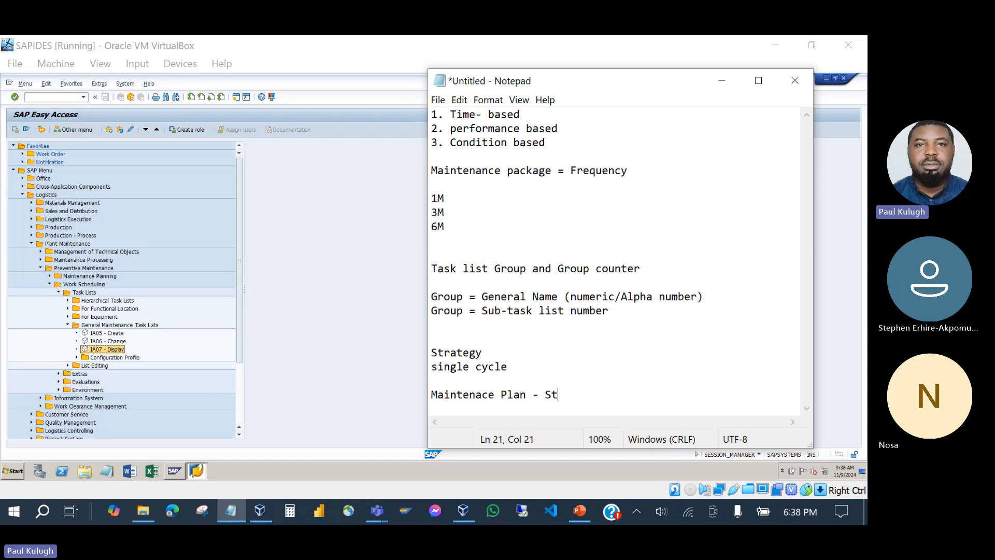
text(ra)
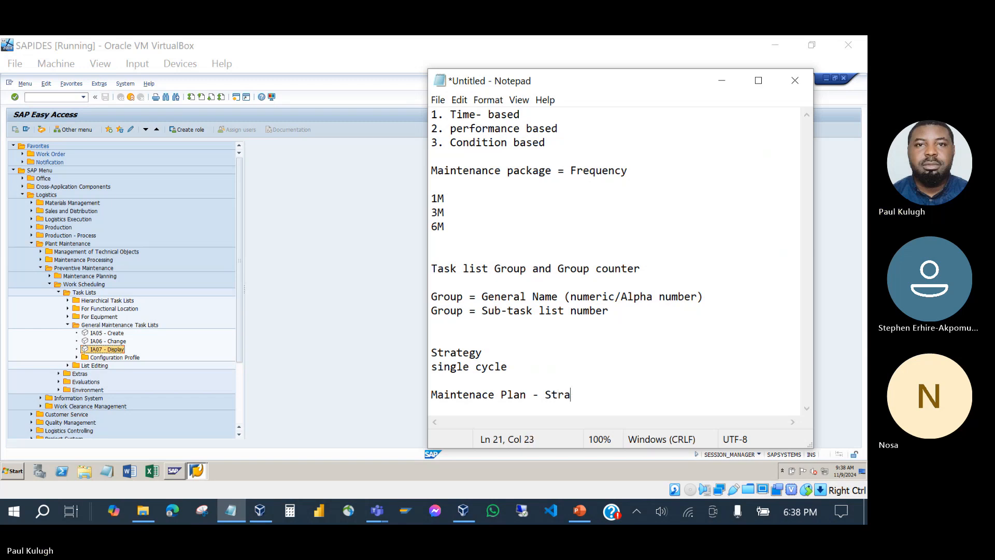
text(tegy Plan )
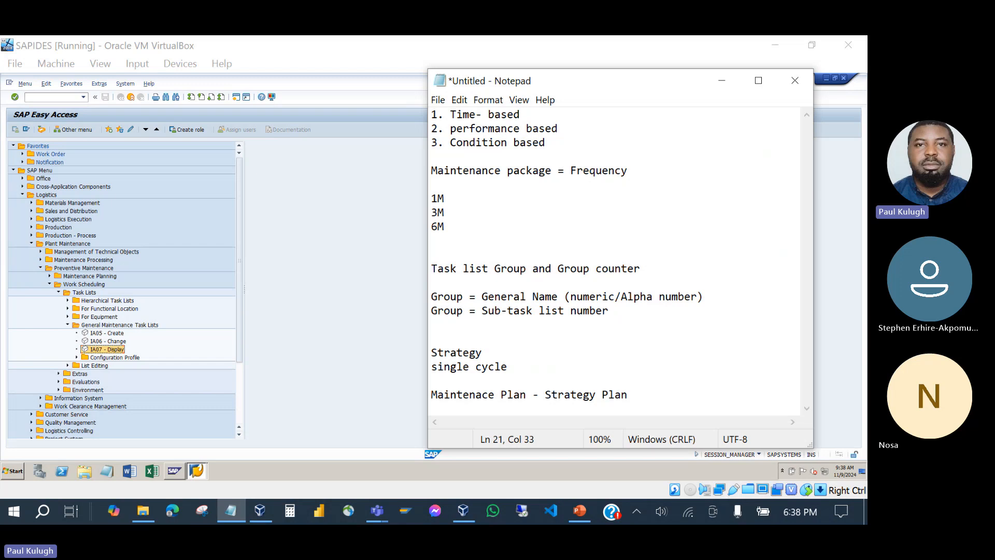
text(or Single cyc)
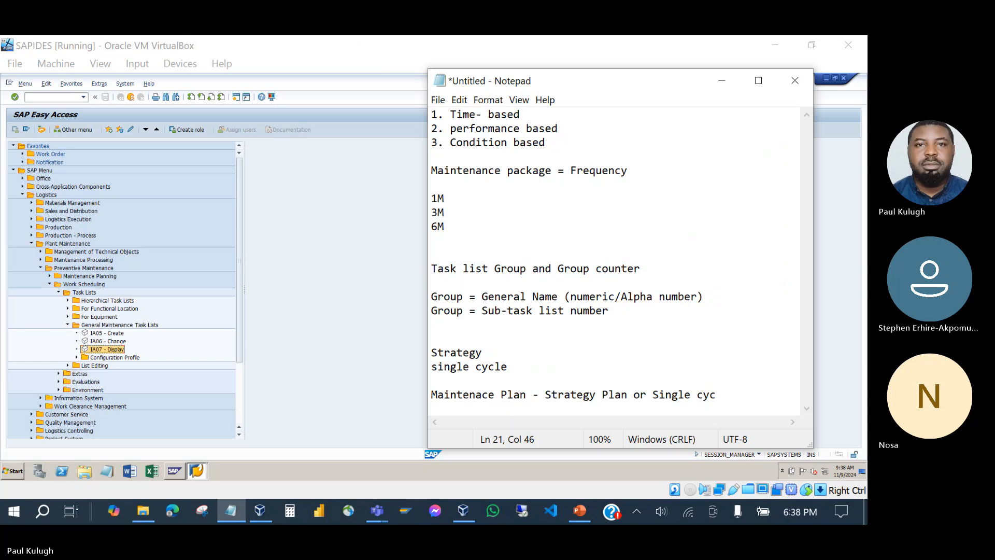
text(le Plan)
Step: Add the frequency list "1M, 3M, 6M" below the maintenance plan line, separated by a blank line
key(Return)
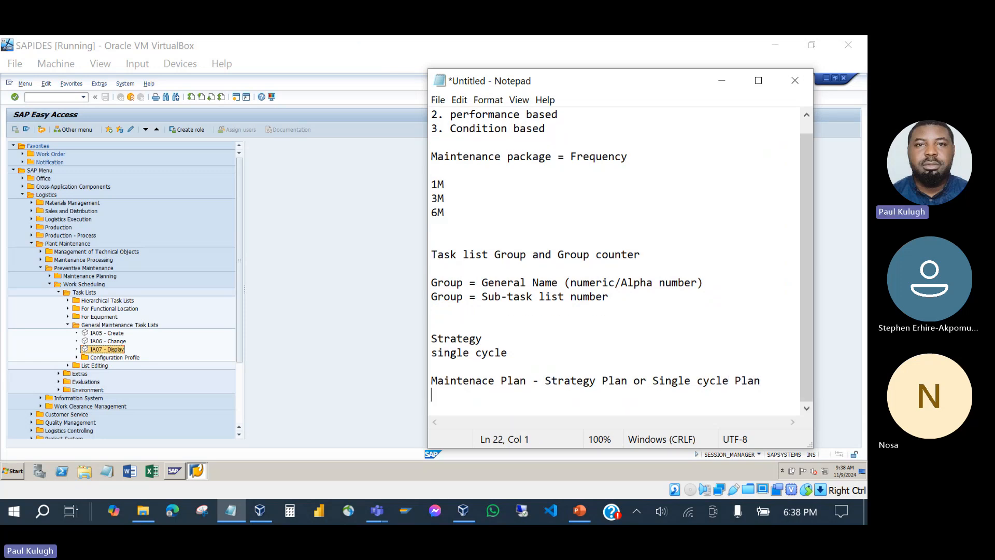
key(Return)
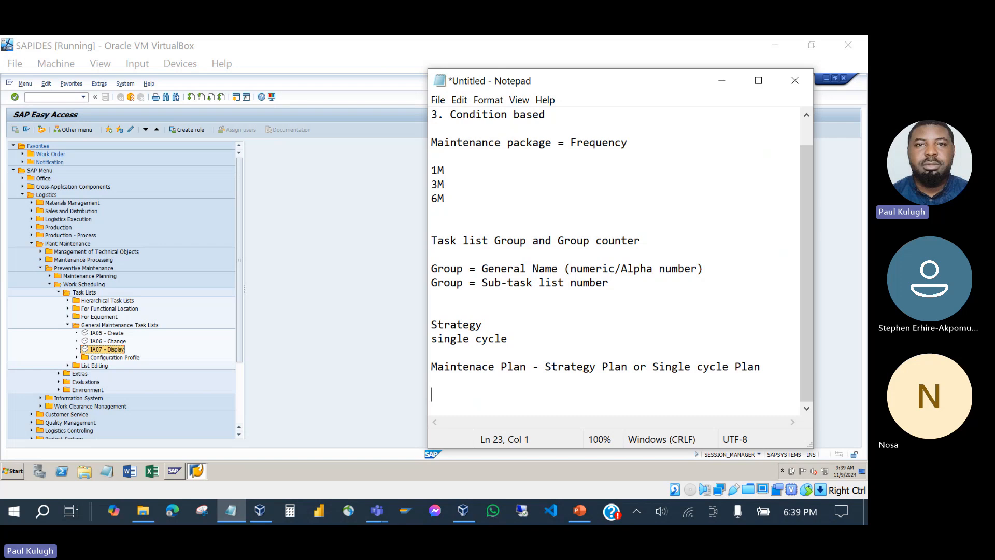
text(1M)
text(, )
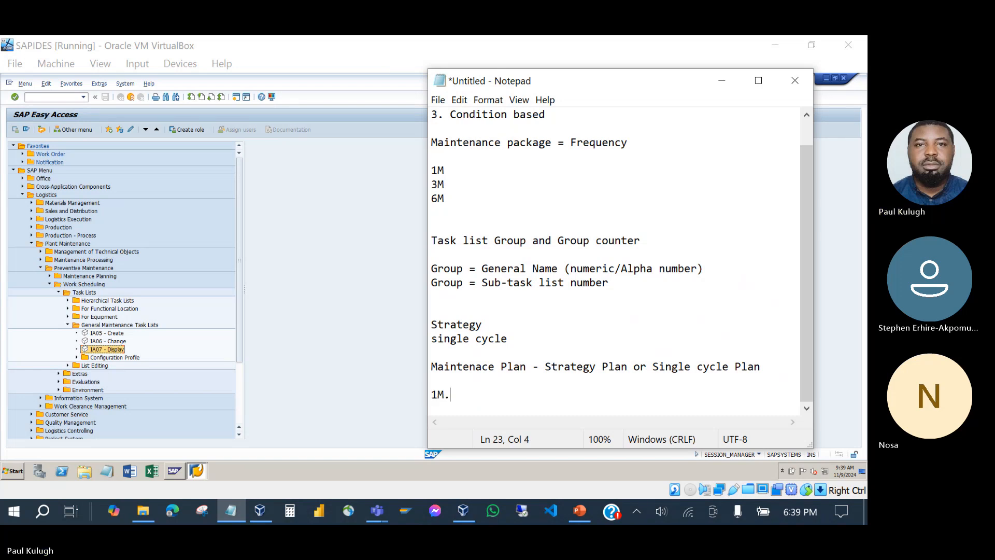
text(3)
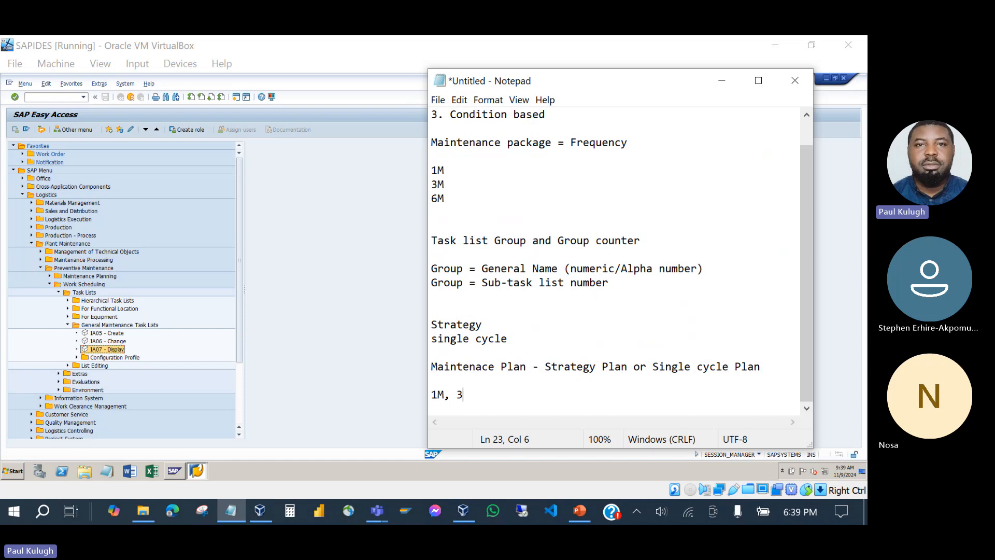
text(M, 6M)
Step: Add a separate "1M" line below the frequency list and highlight the frequencies to compare multiple and single cycles
key(Return)
key(Return)
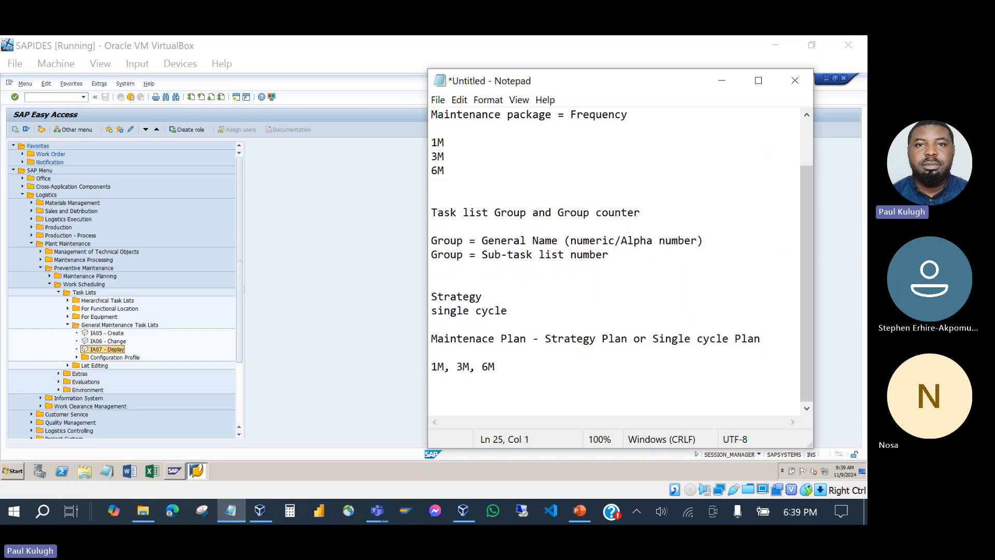
text(1M)
drag(456, 396, 422, 395)
drag(457, 366, 422, 394)
mouse_move(504, 367)
mouse_down()
mouse_move(431, 369)
mouse_move(498, 368)
mouse_up()
drag(446, 394, 425, 405)
click(447, 399)
double_click(438, 397)
click(474, 403)
Step: Add a separate "3M" line below the single "1M" entry and highlight it
key(Return)
key(Return)
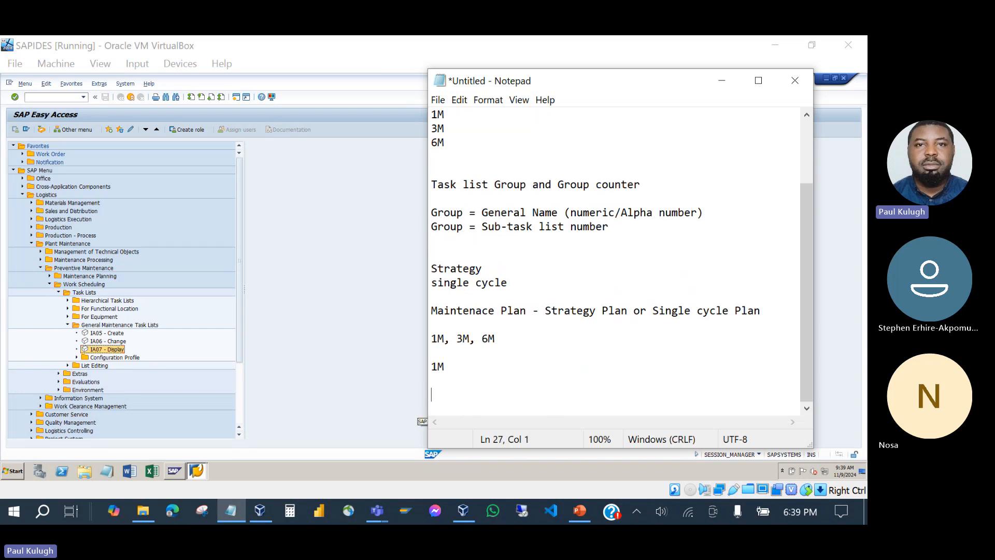
text(3M)
drag(437, 392, 451, 395)
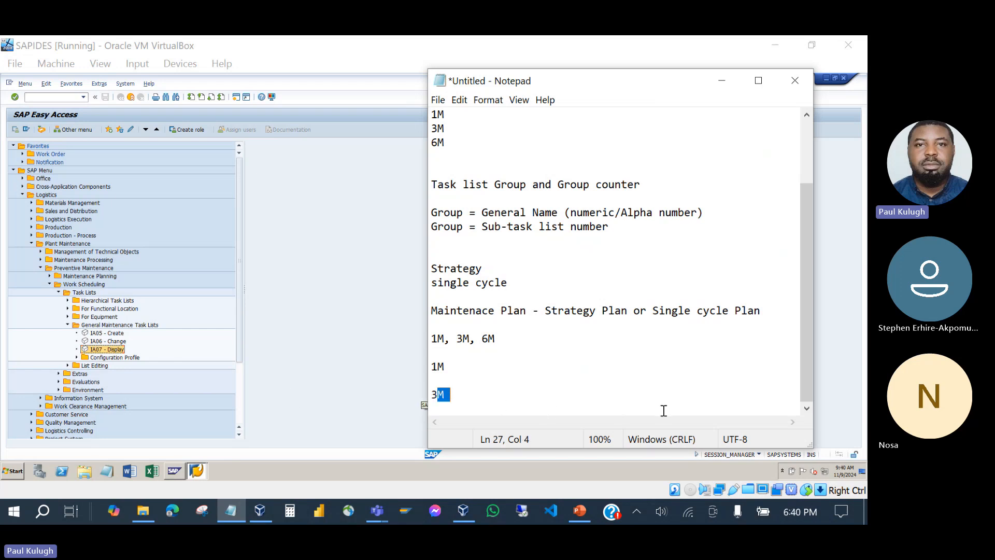
Step: Highlight the frequencies "1M, 3M, 6M" and the plan types "Strategy Plan or Single cycle Plan" in the notes
click(502, 340)
click(463, 399)
click(437, 338)
drag(437, 338, 533, 355)
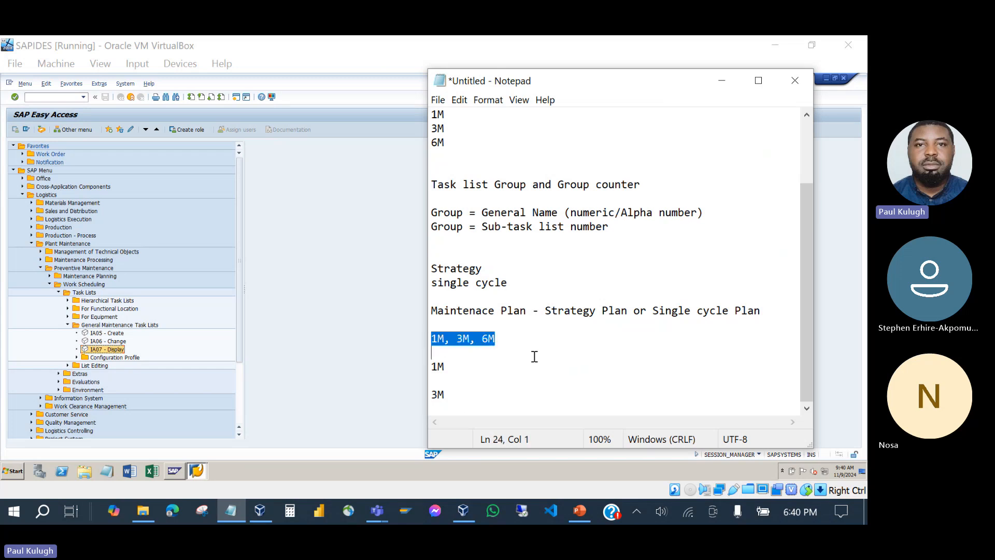
click(366, 328)
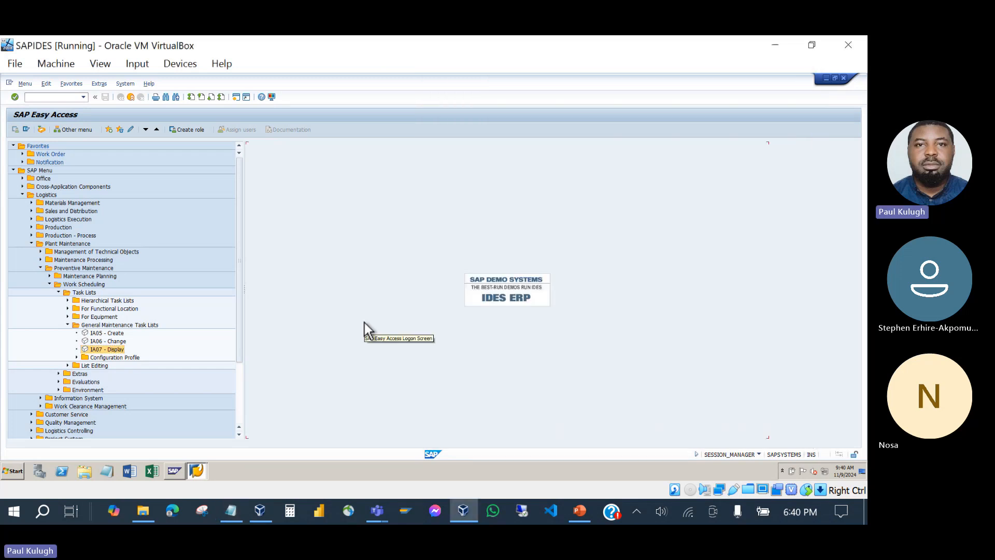
click(237, 508)
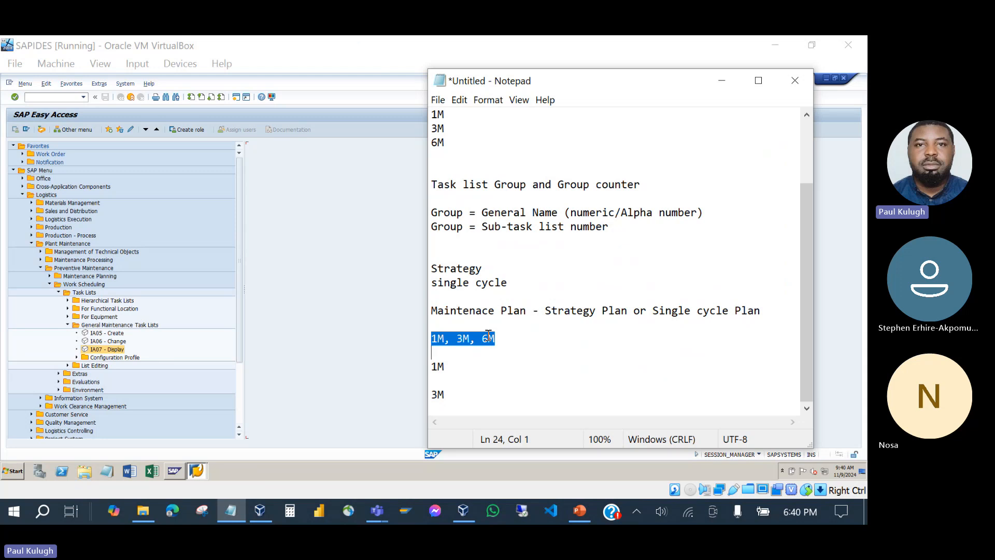
drag(546, 310, 769, 316)
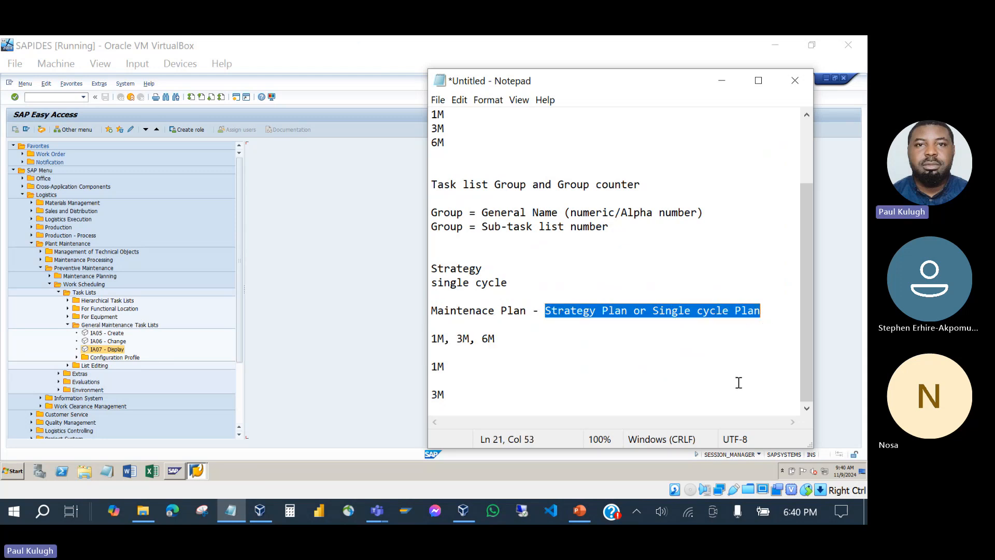
scroll(739, 382, up, 2)
scroll(739, 385, down, 2)
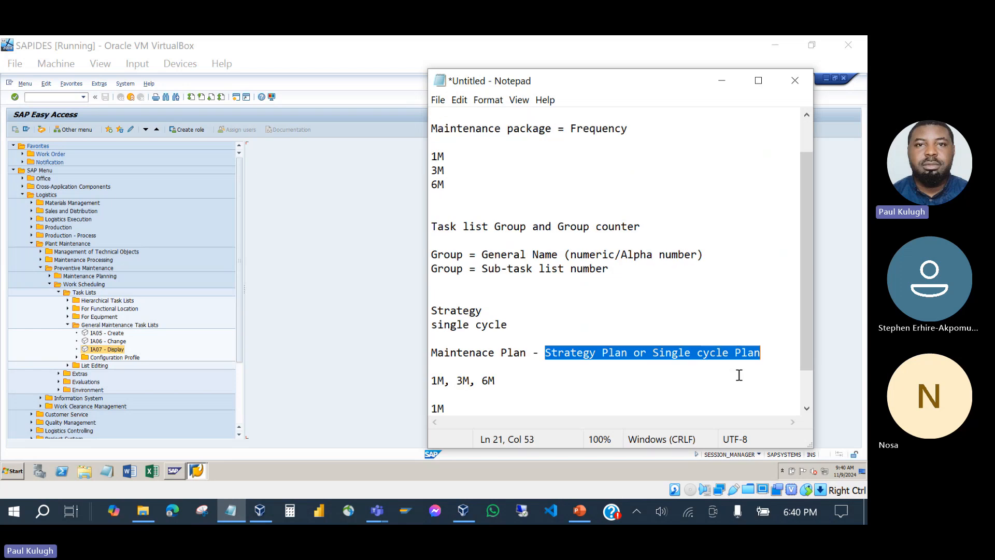
Step: Switch to SAP, display general task list GEN_MAIN with IA07, and examine the maintenance strategy in the power generator task list header
double_click(101, 349)
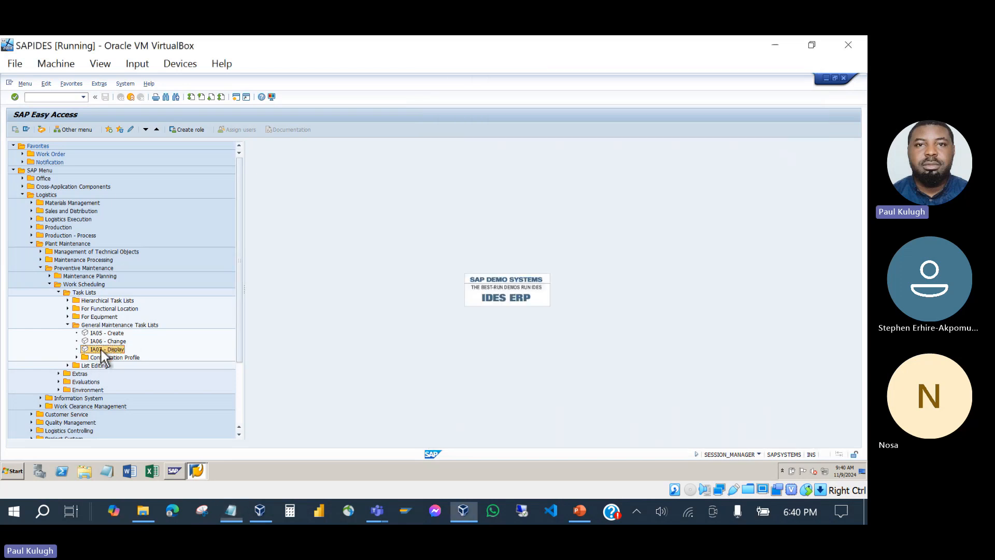
key(Return)
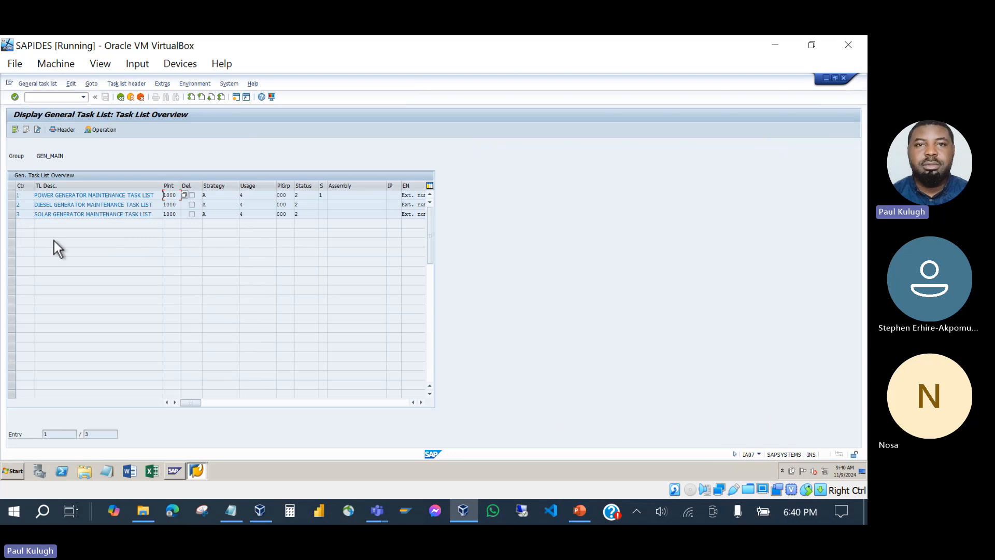
click(12, 195)
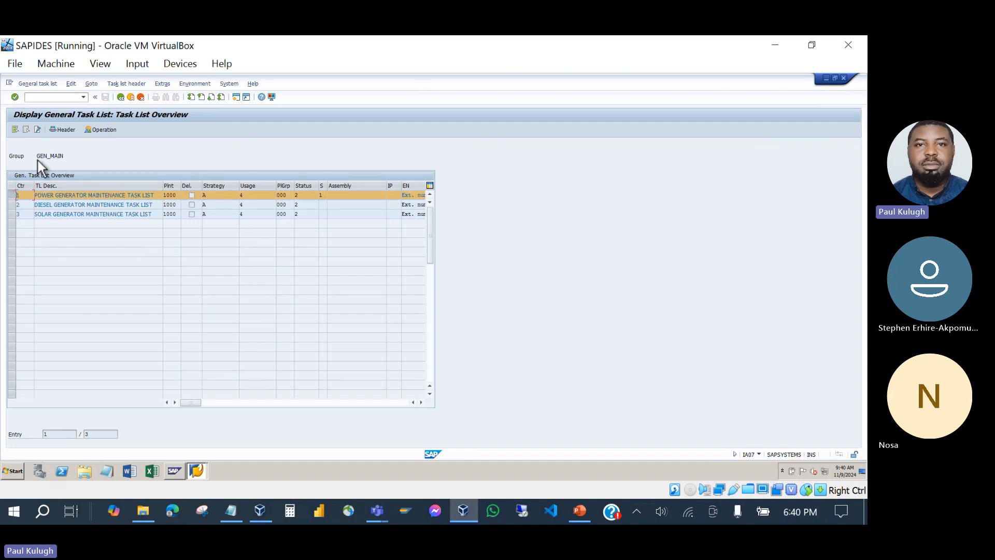
click(99, 129)
click(179, 133)
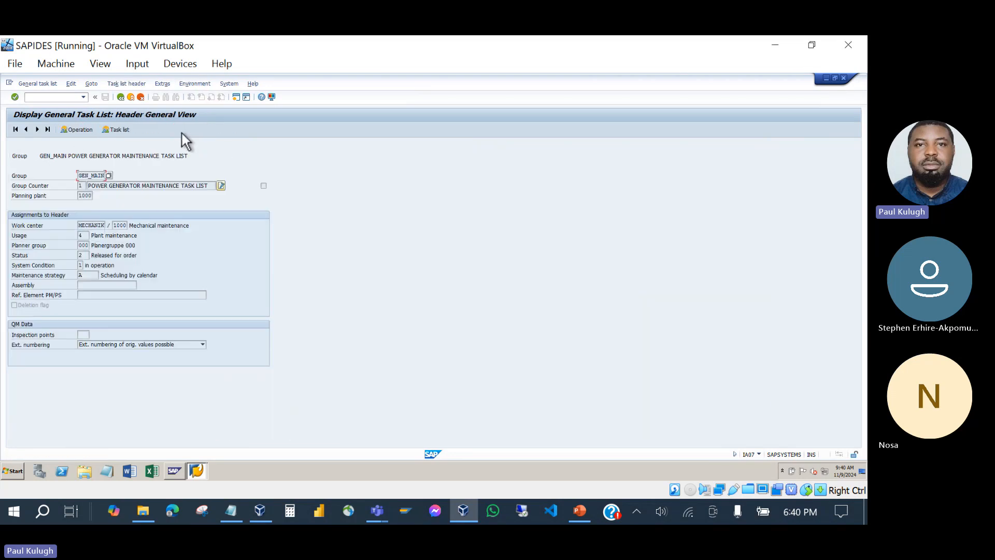
click(87, 275)
click(81, 275)
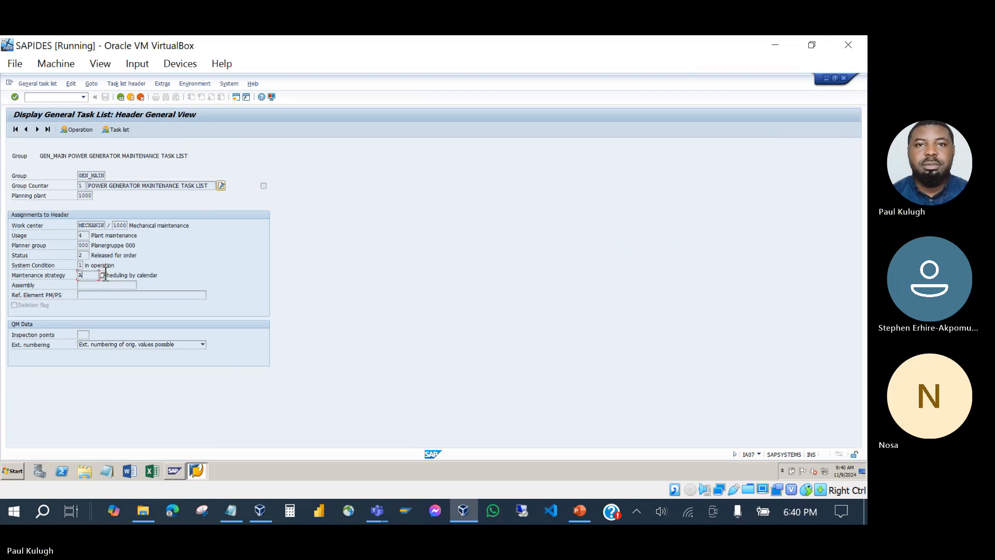
click(121, 97)
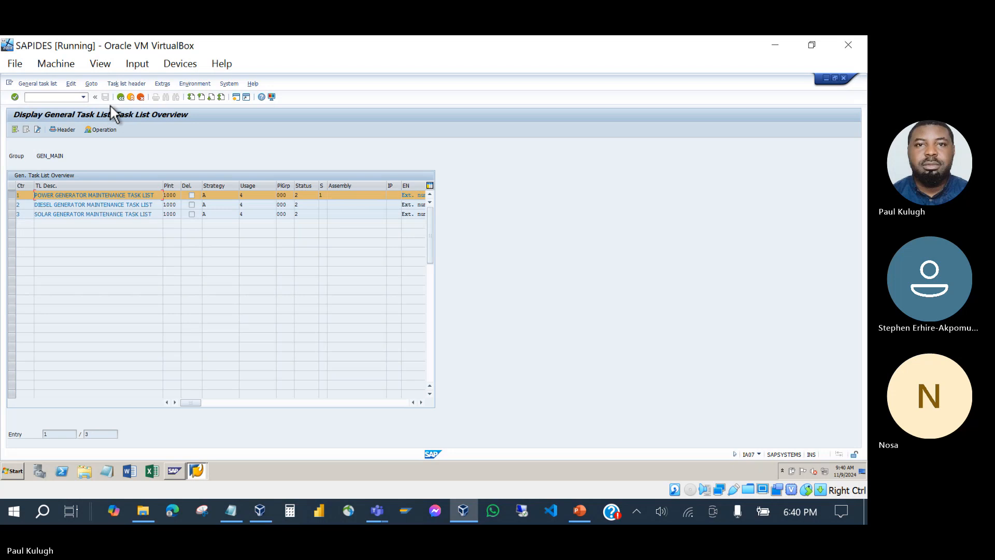
Step: Switch to the Notepad notes and highlight "Single cycle Plan" in the maintenance plan line
click(232, 511)
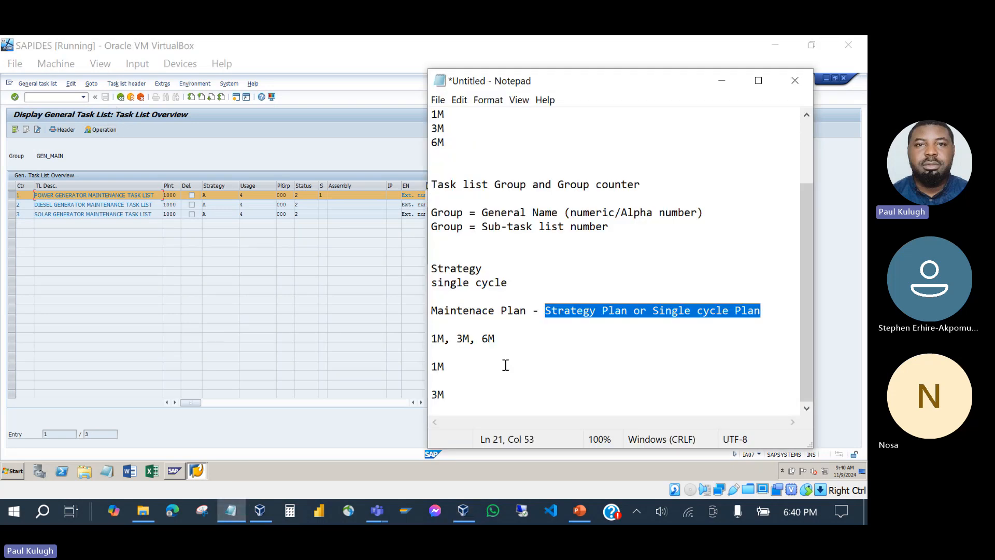
click(519, 336)
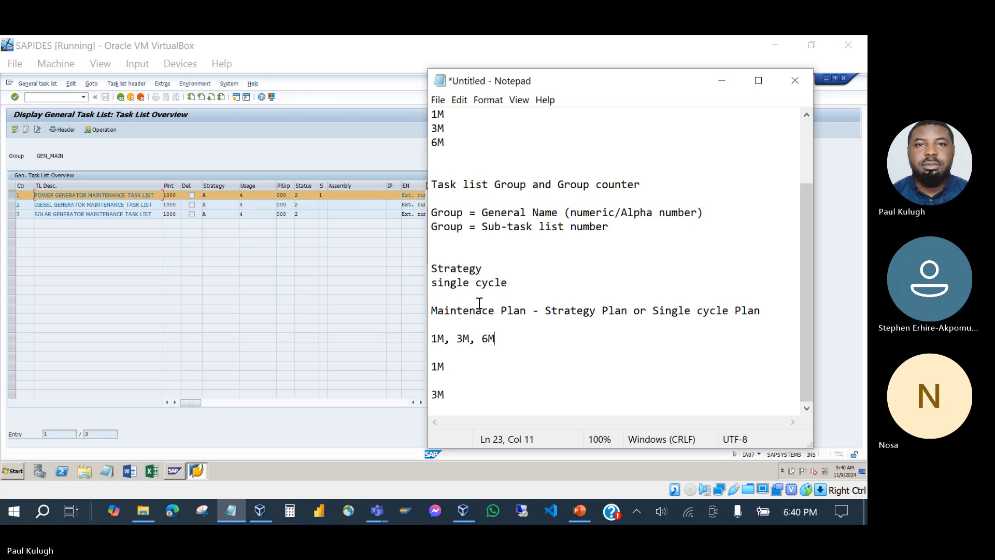
drag(431, 310, 800, 318)
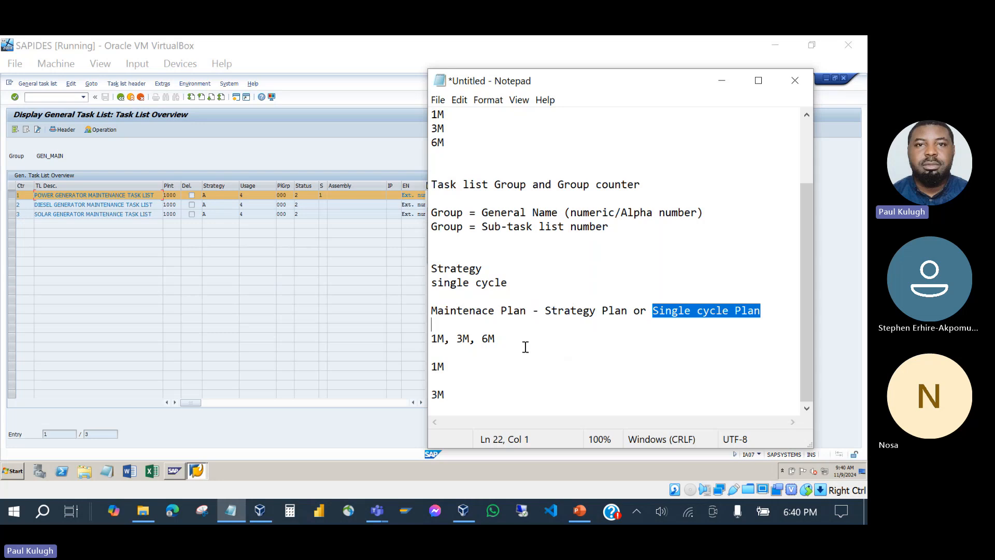
Step: Add the line "Task List (Strategy) -> Strategy MP" below the "3M" entry, separated by two blank lines
click(497, 389)
key(Return)
key(Return)
key(Return)
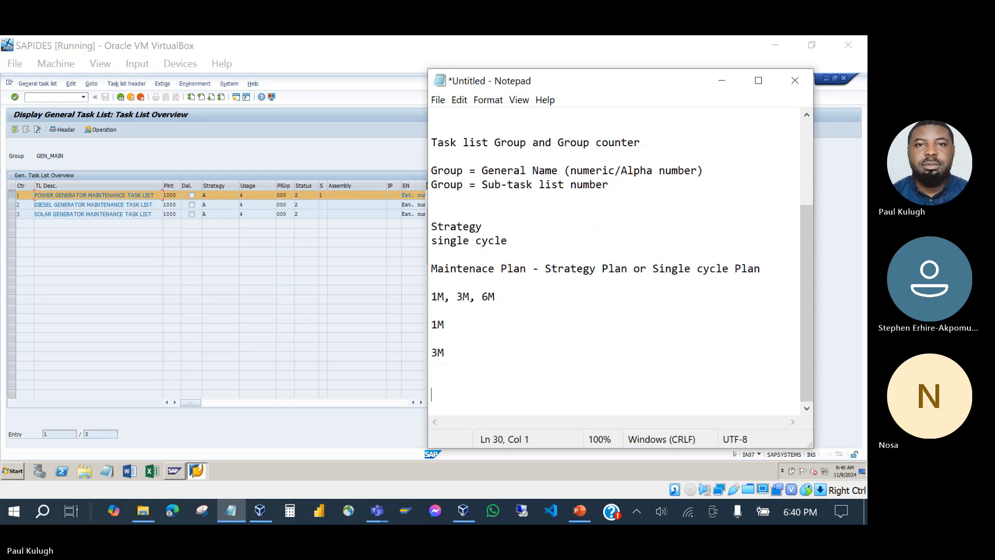
text(T)
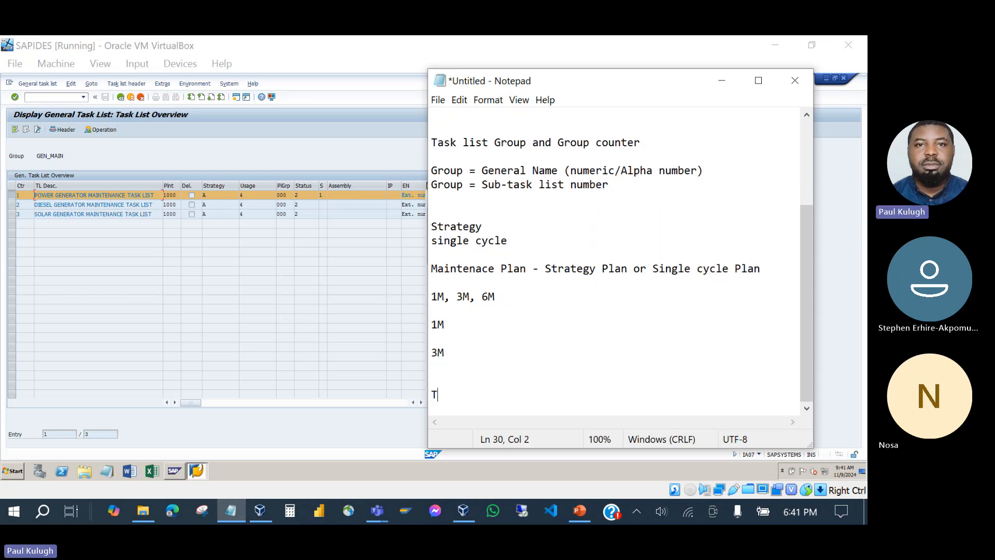
text(ask List (S)
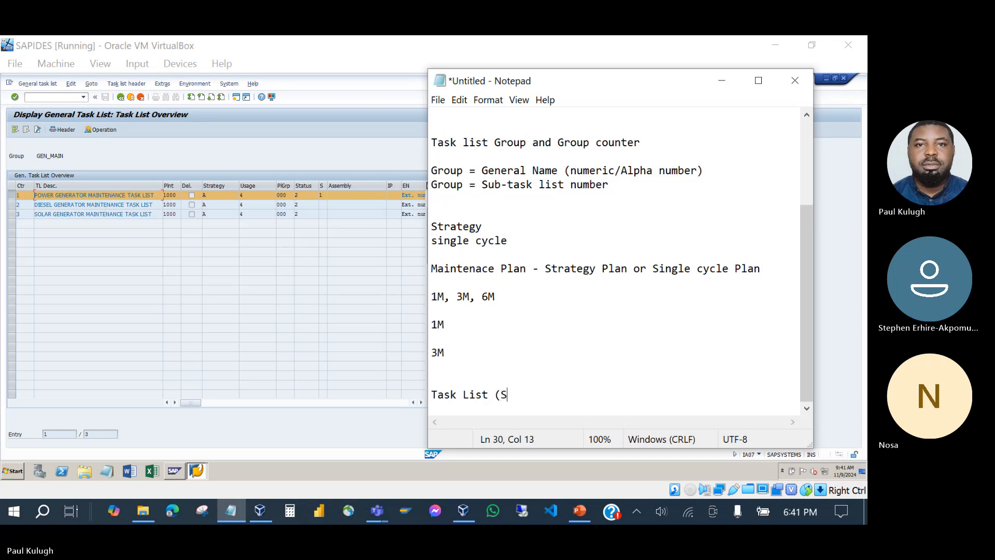
text(trategy) )
text(-)
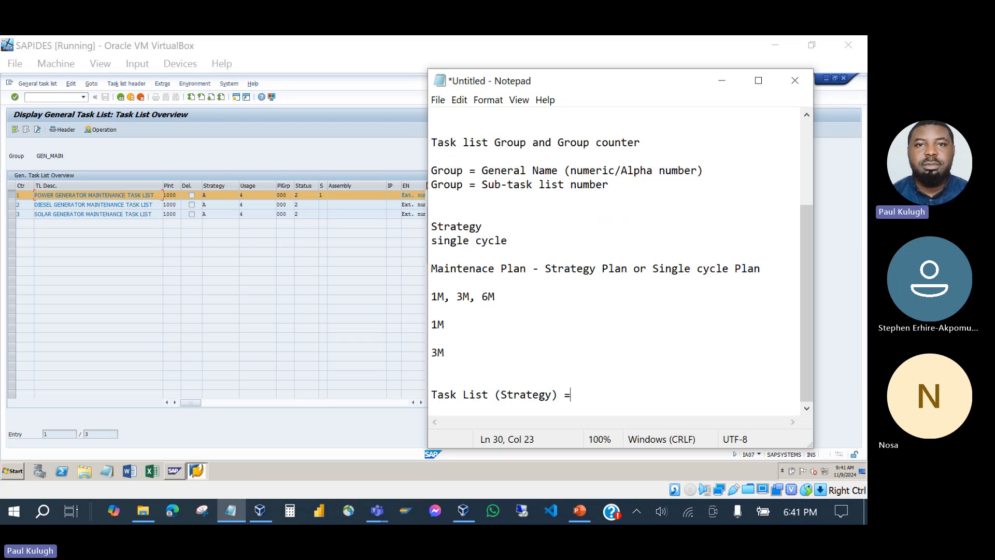
key(BackSpace)
text(-> Strategy MP)
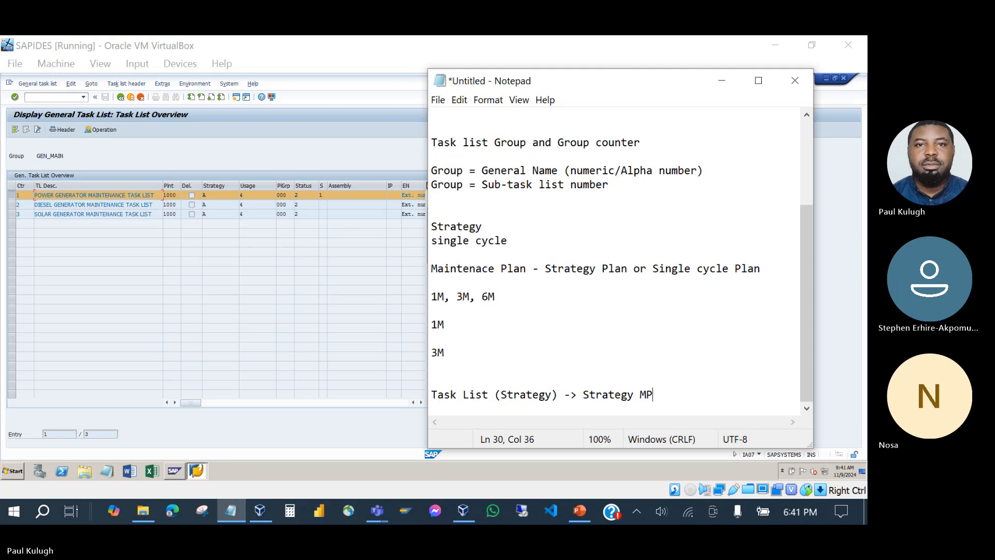
Step: Add the line "Task List (Single Cycle) -> single Cycle MP" directly below the strategy task list line
key(Return)
text(Task)
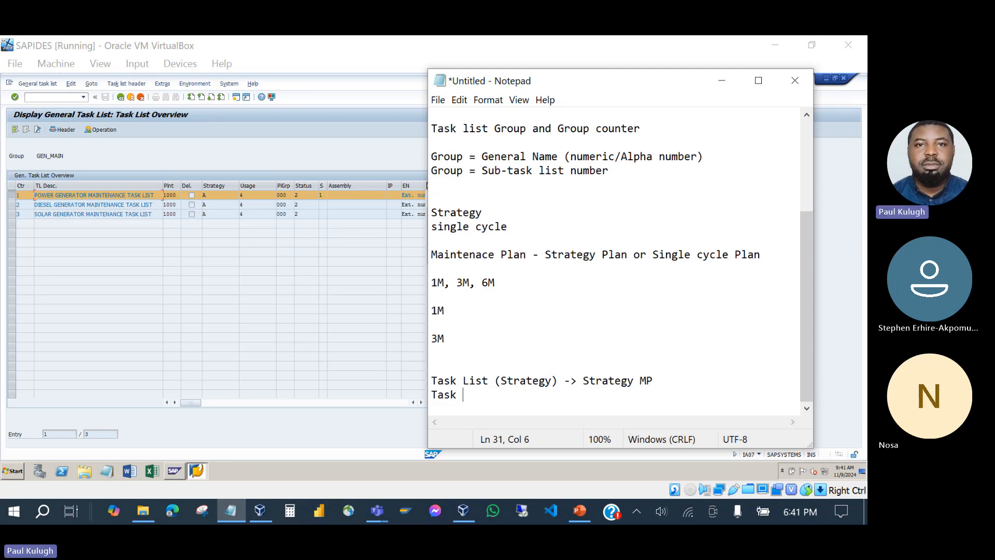
text( List )
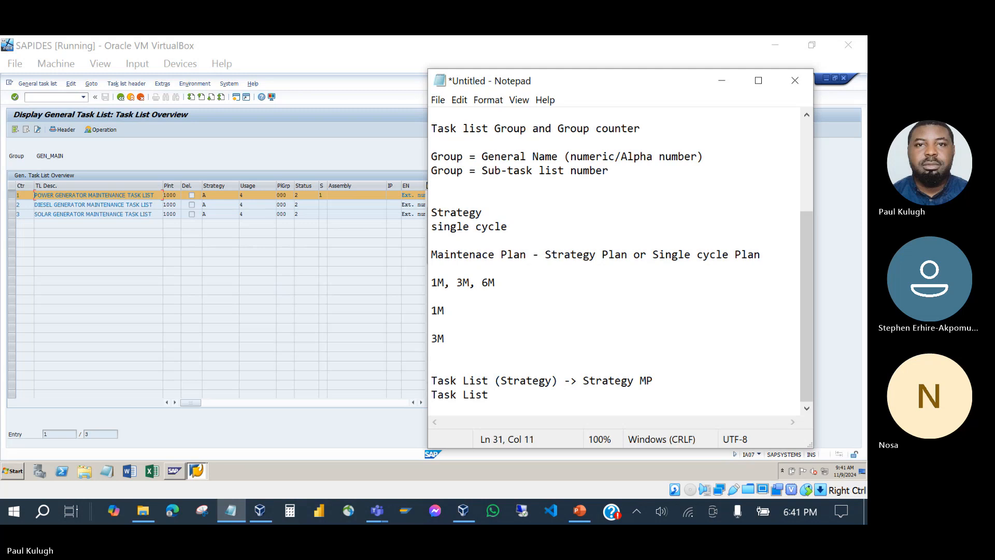
text((Single Cycle))
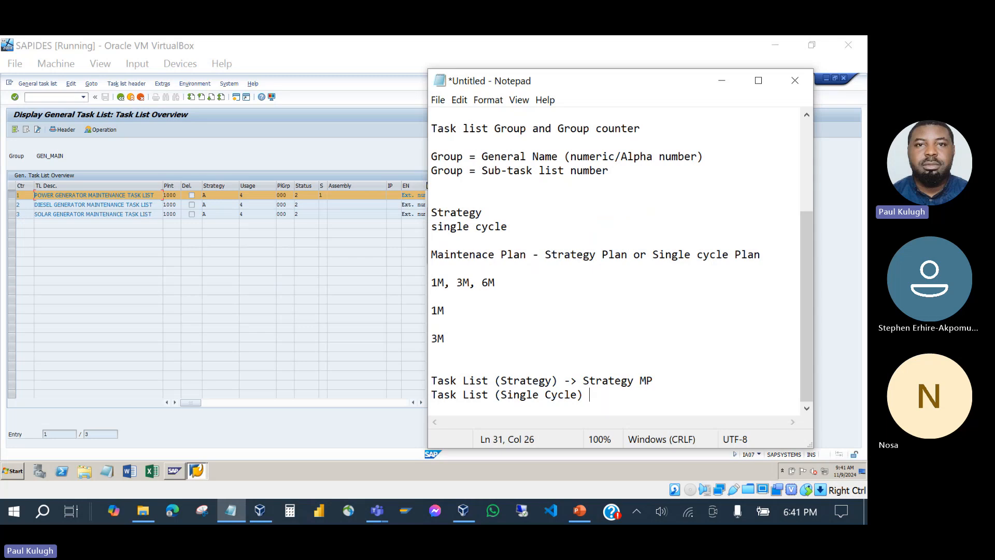
text( -)
text(> S)
key(BackSpace)
text(sin)
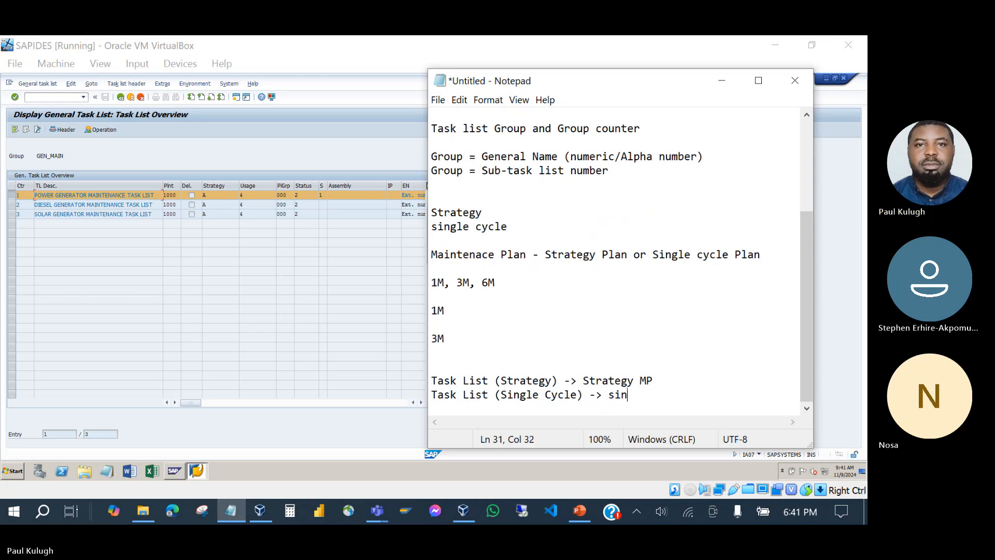
text(gle Cycle MP)
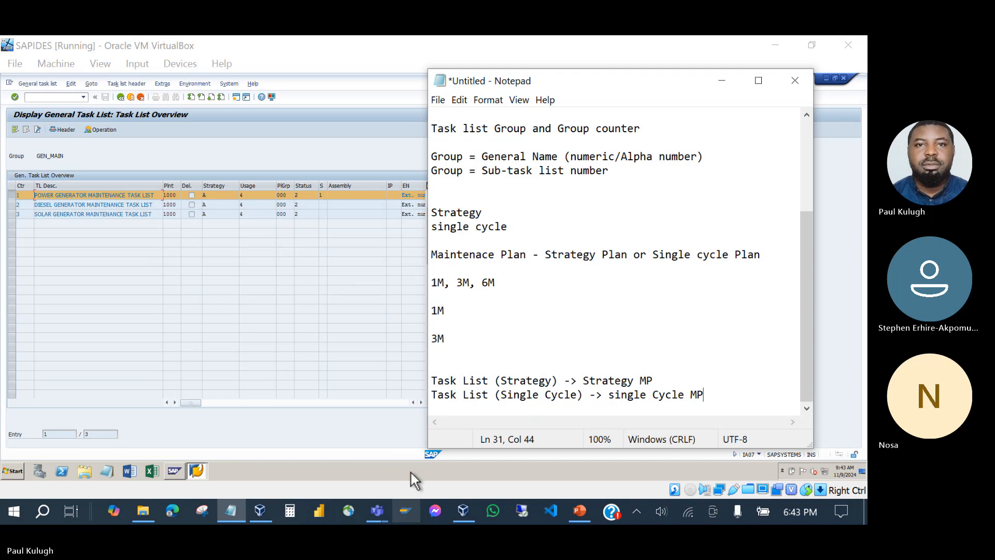
Step: Highlight "Task List (Strategy)" in the notes and review the maintenance strategy in SAP's power generator task list header
mouse_move(430, 380)
mouse_down()
mouse_move(568, 378)
mouse_move(429, 386)
mouse_up()
click(561, 381)
click(10, 195)
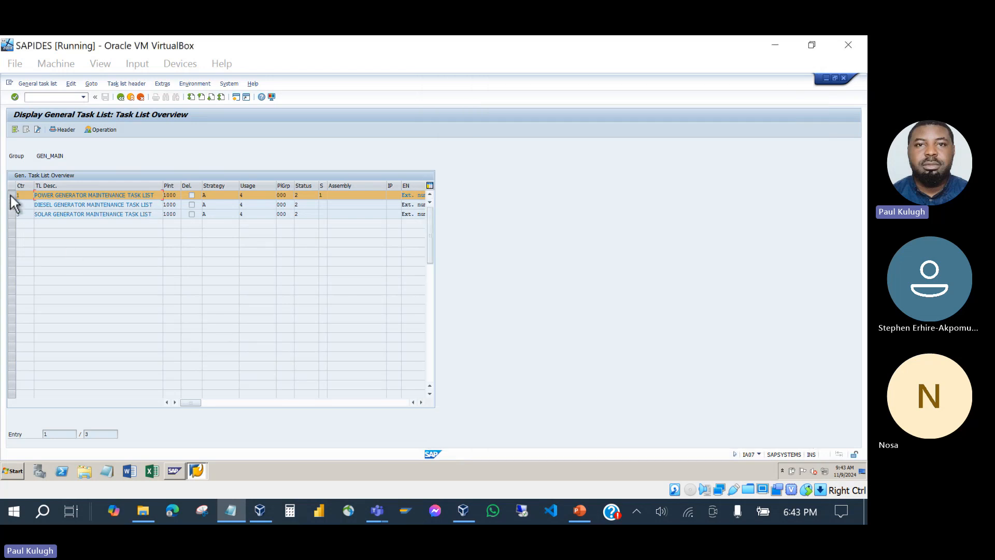
click(63, 129)
click(82, 275)
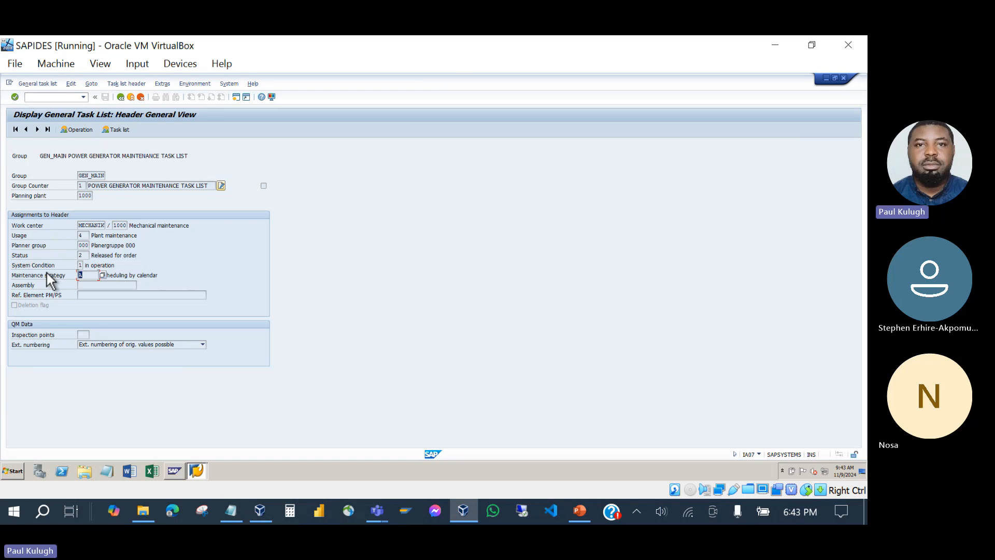
click(82, 275)
double_click(88, 275)
click(121, 97)
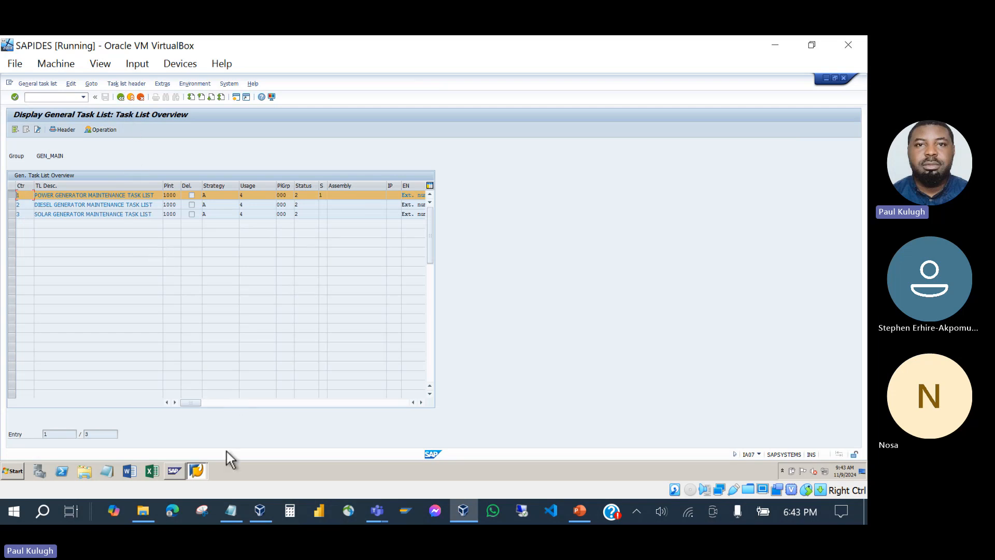
Step: Return to the Notepad notes and highlight the strategy and single cycle task list lines in turn to compare them
click(233, 512)
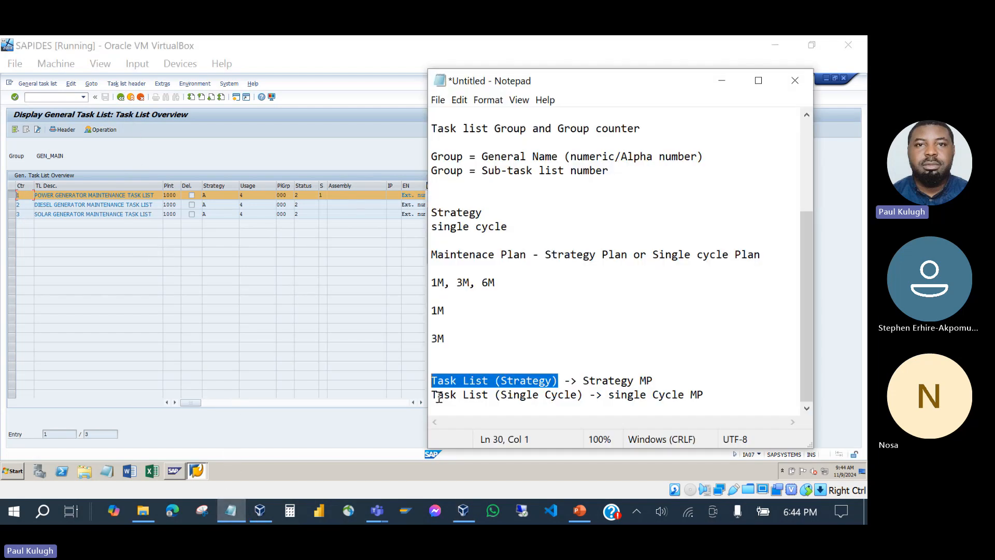
drag(438, 395, 706, 394)
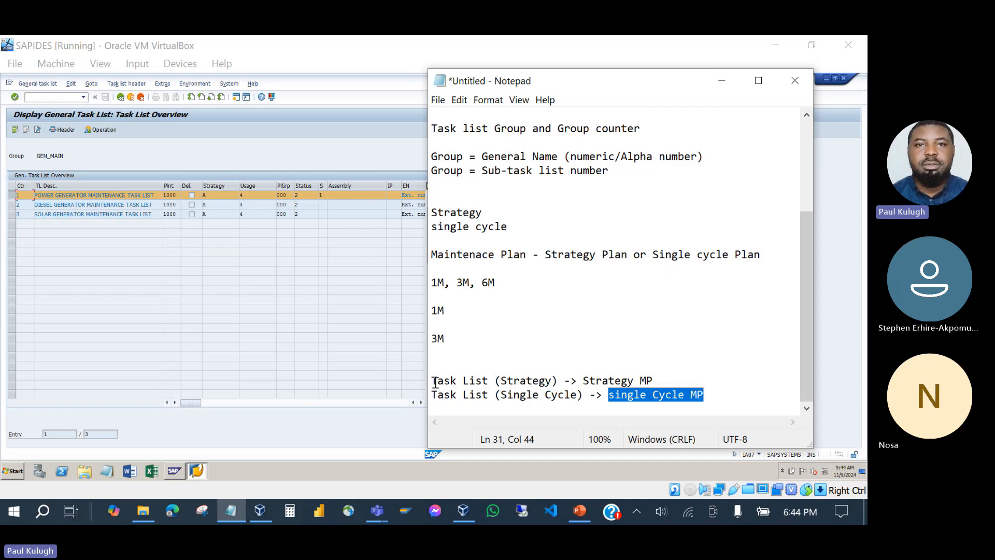
drag(432, 381, 654, 383)
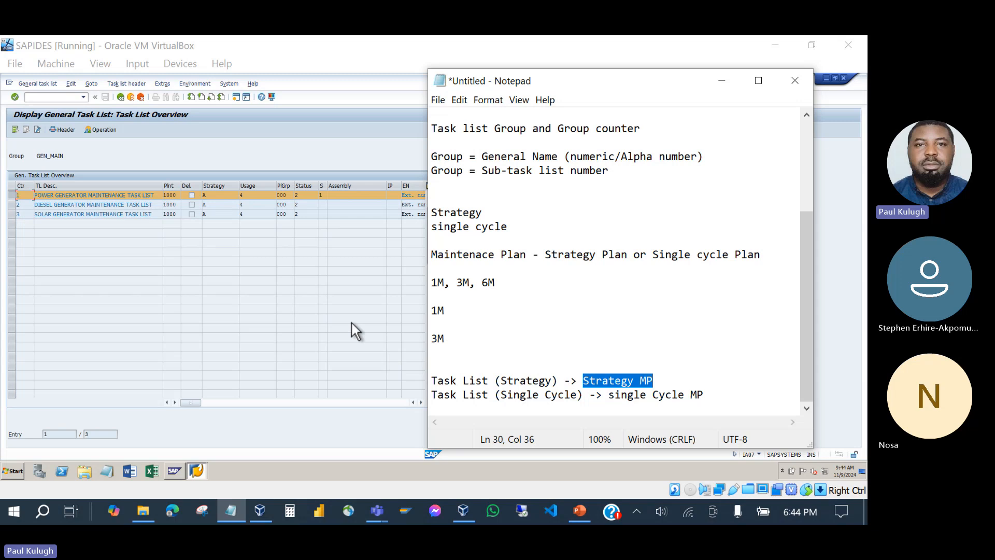
drag(655, 381, 451, 362)
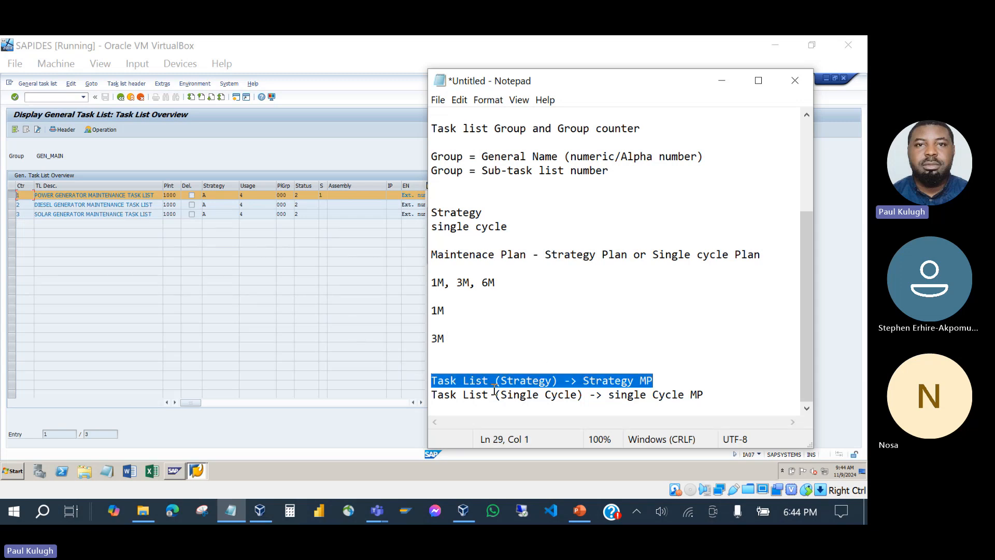
drag(430, 394, 745, 392)
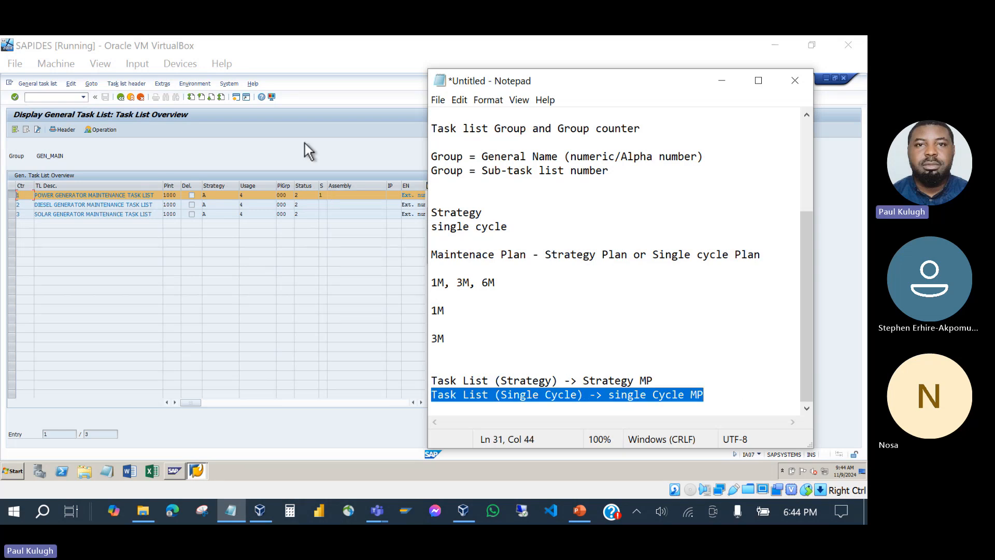
Step: Switch to SAP, leave the general task list display, and collapse the General Maintenance Task Lists folder in SAP Easy Access
click(120, 98)
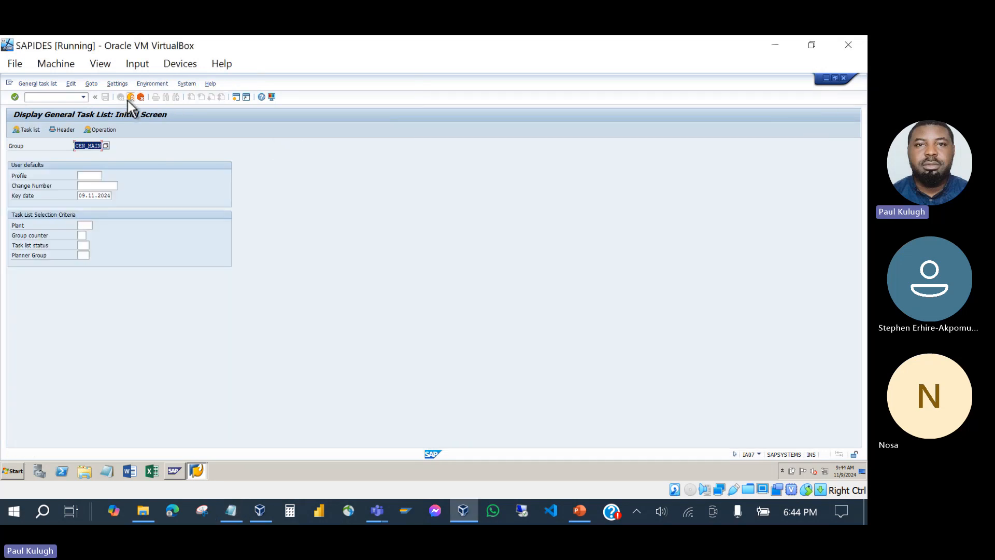
click(128, 99)
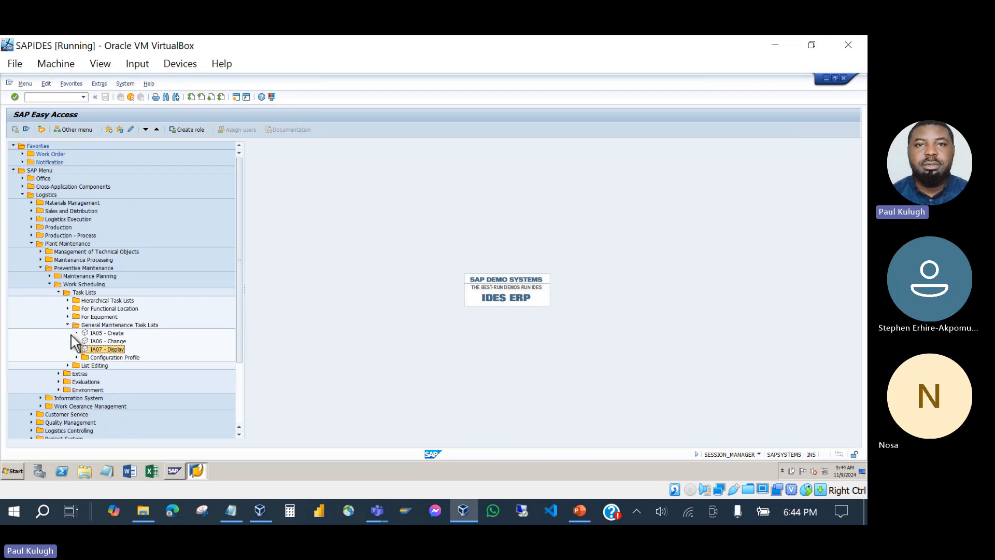
click(67, 325)
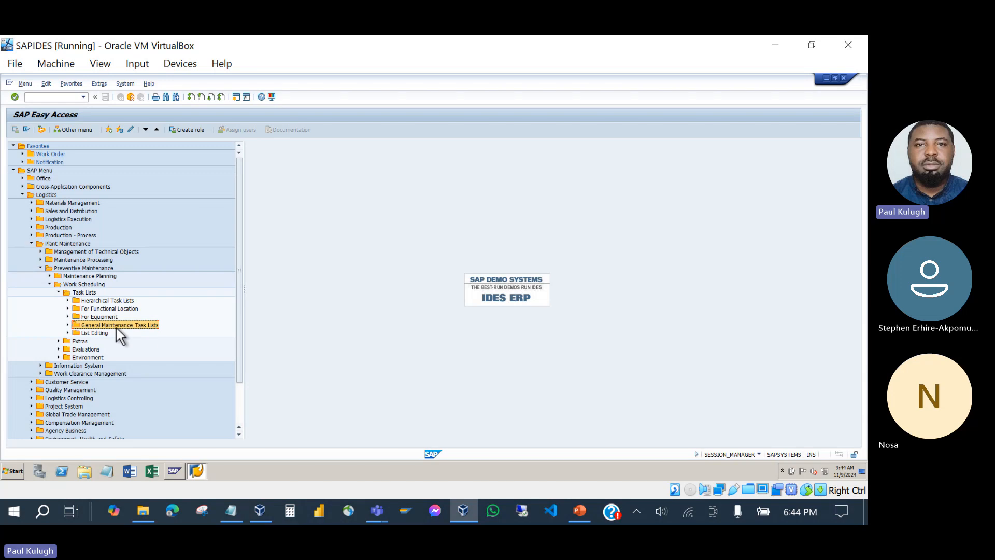
Step: Expand General Maintenance Task Lists, open IA05 - Create, and clear the prefilled group
click(67, 324)
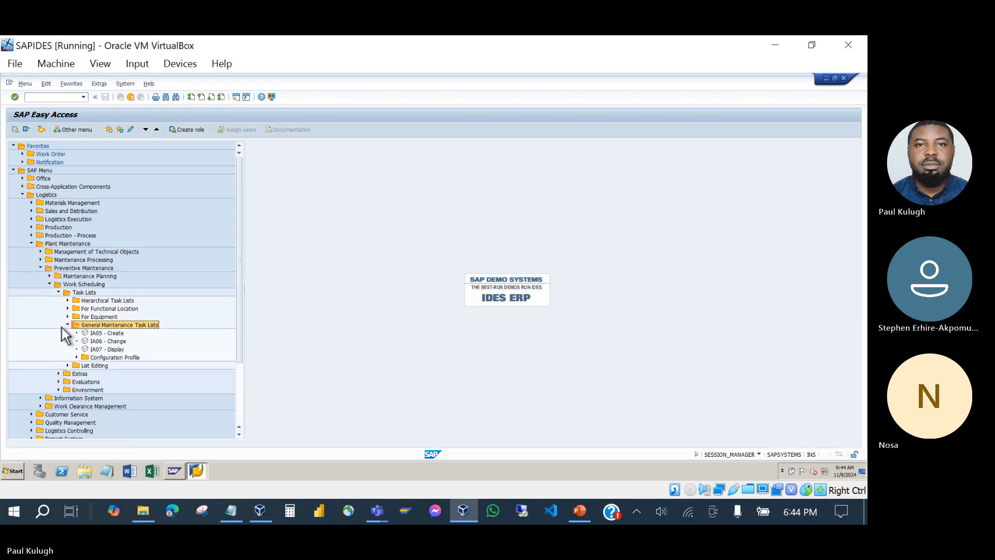
click(94, 334)
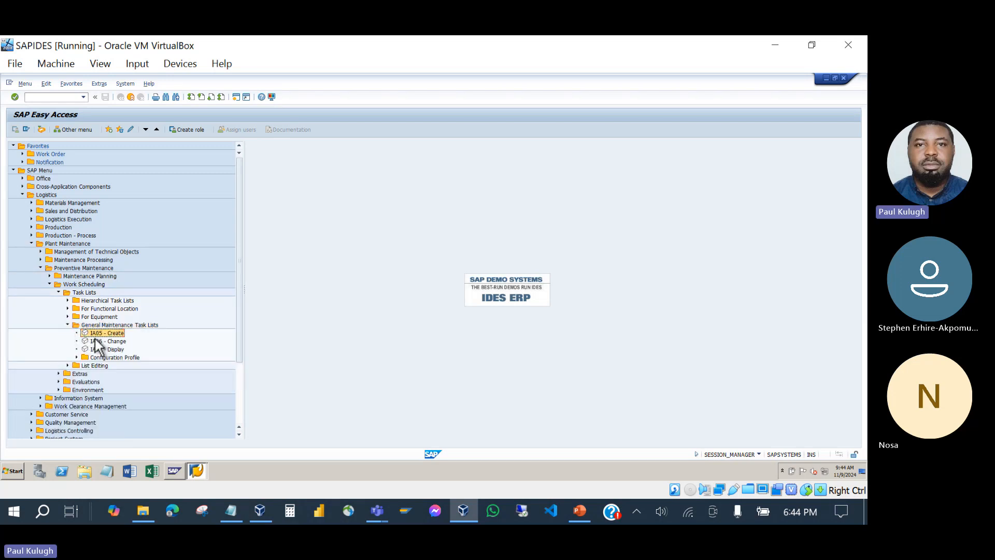
double_click(107, 334)
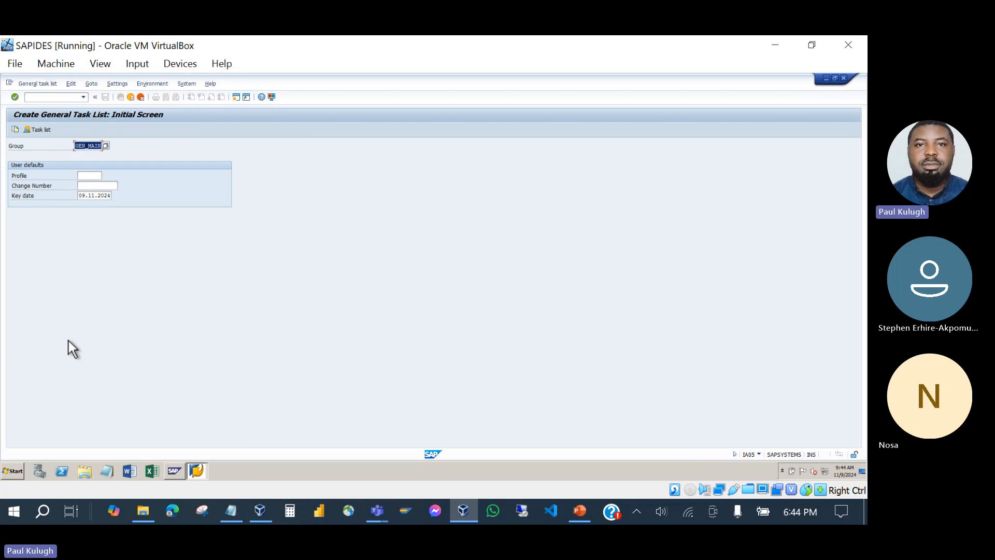
key(BackSpace)
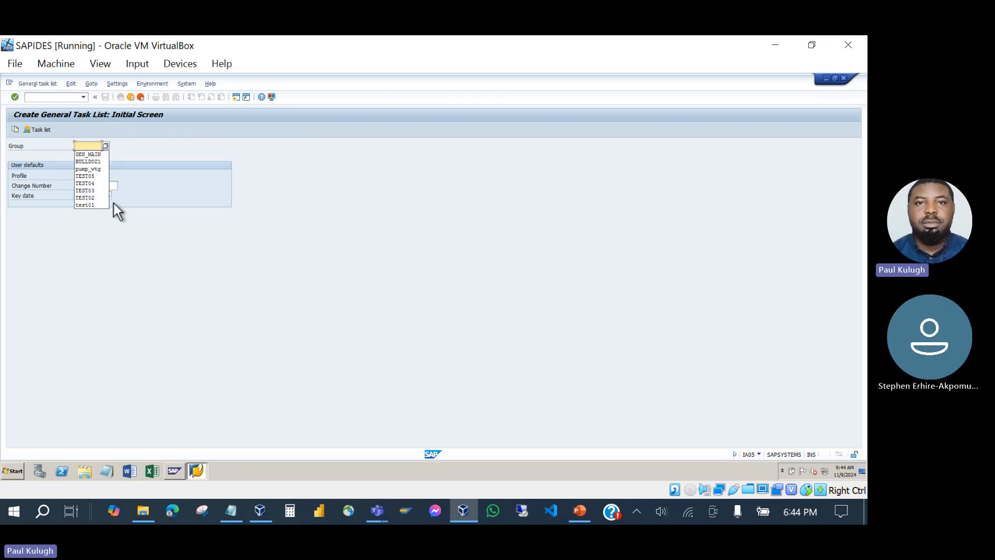
click(212, 204)
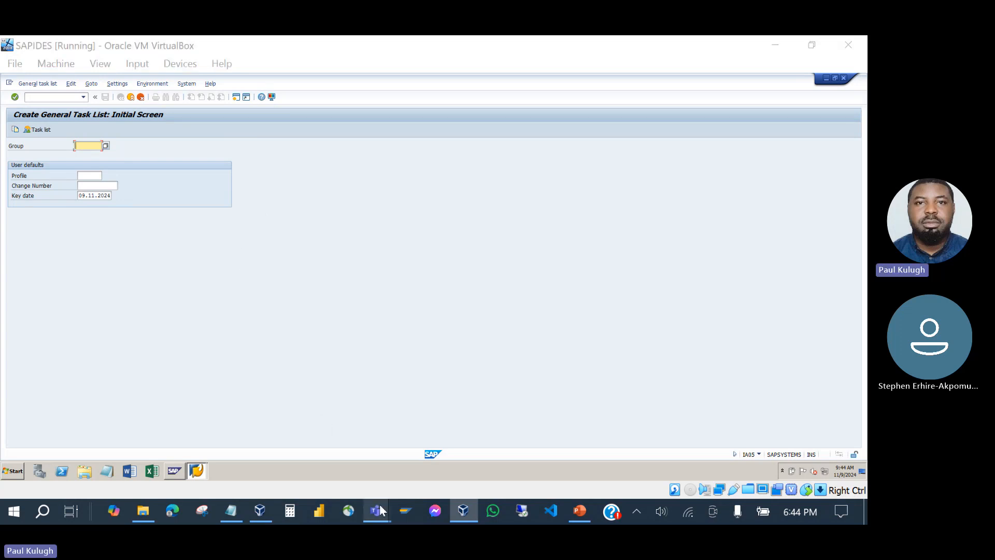
Step: Switch to the Teams meeting, admit the participant waiting in the lobby, and return to SAP
mouse_move(379, 504)
click(382, 462)
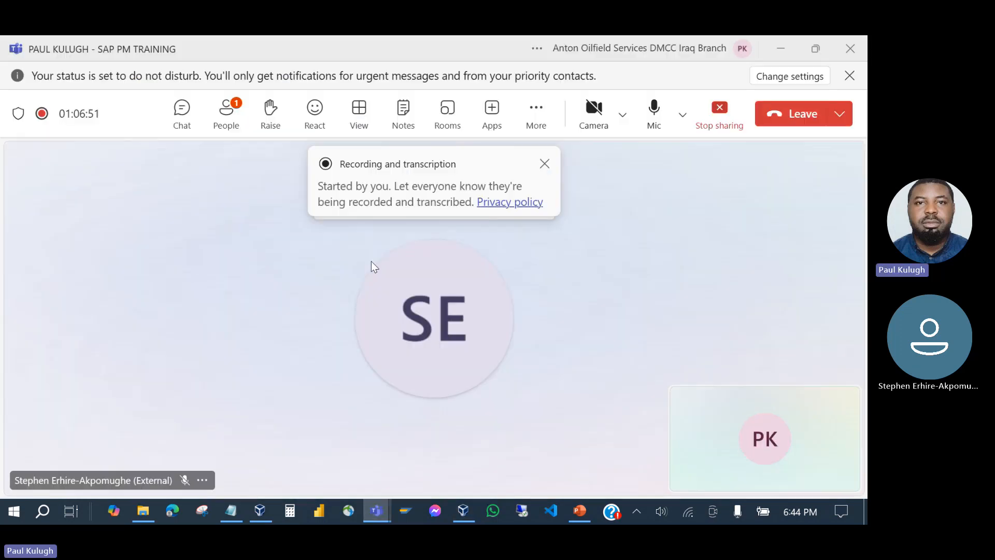
click(226, 113)
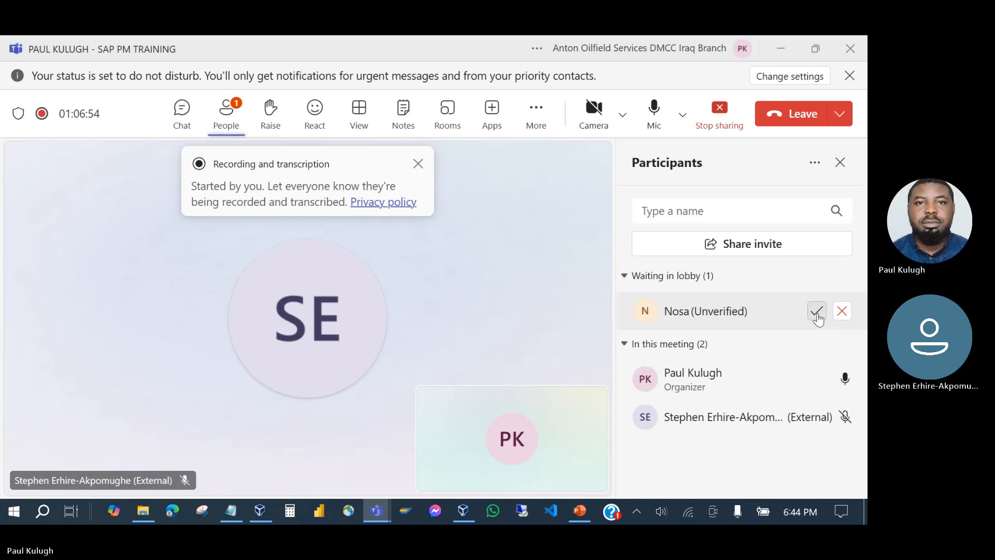
click(816, 312)
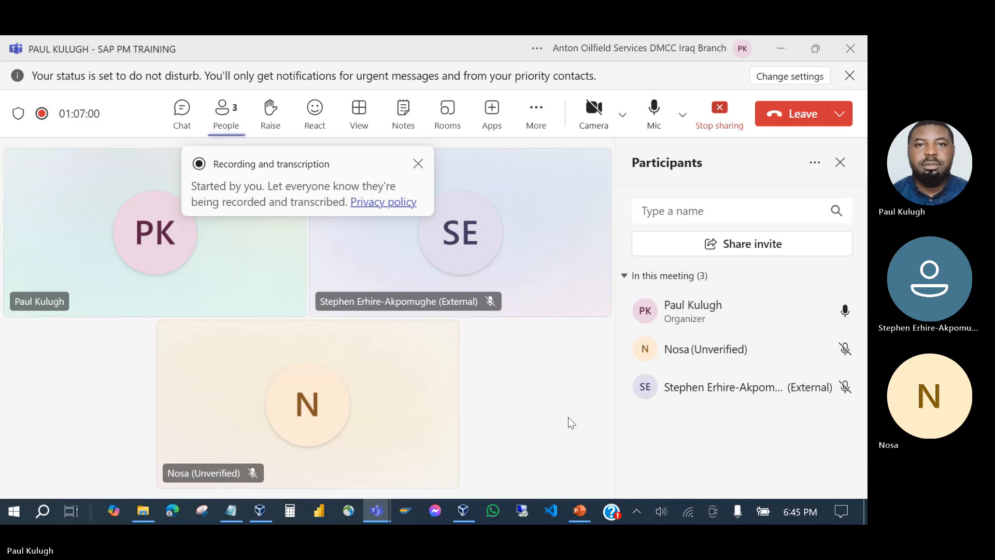
click(781, 51)
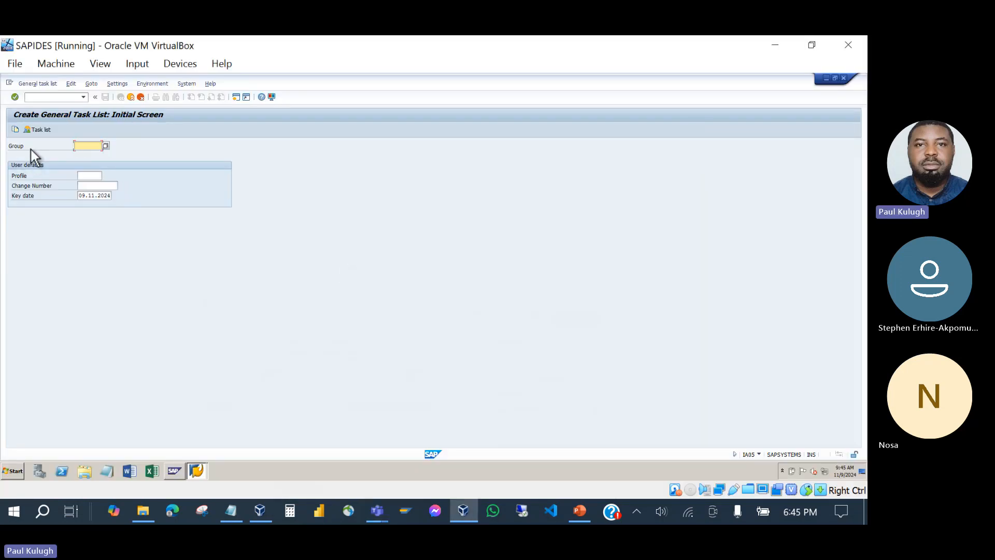
Step: Restart IA05 from SAP Easy Access and try ForkL_MA as the task list group
click(130, 97)
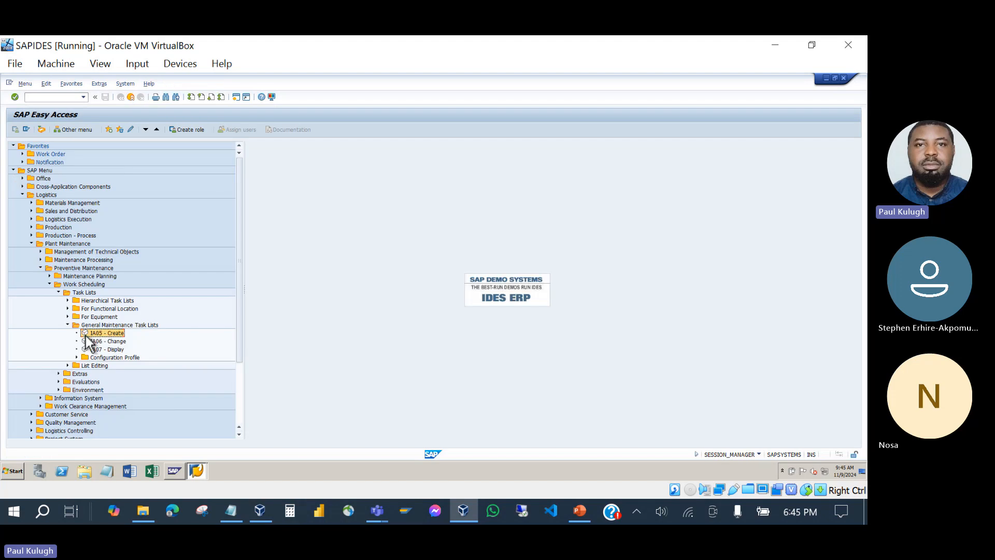
double_click(86, 336)
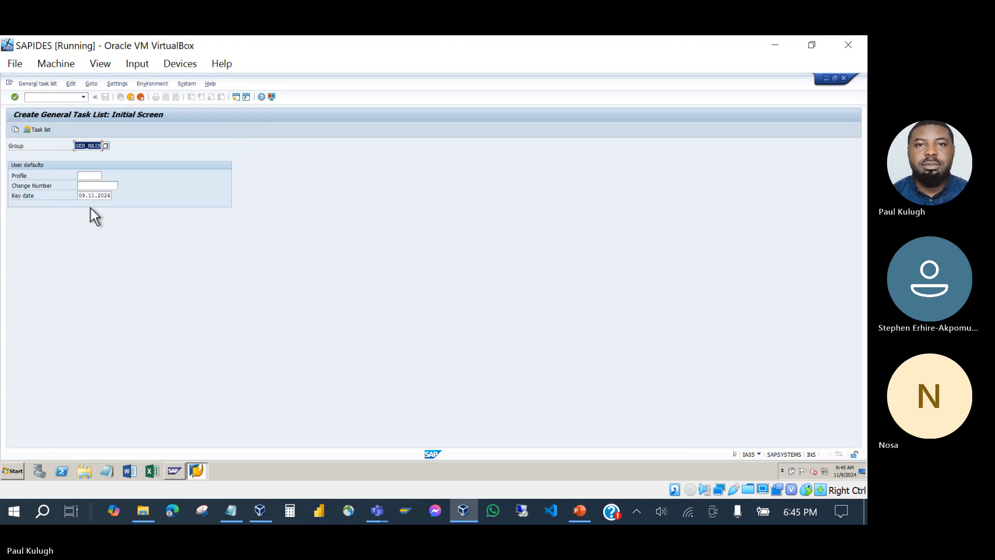
click(88, 148)
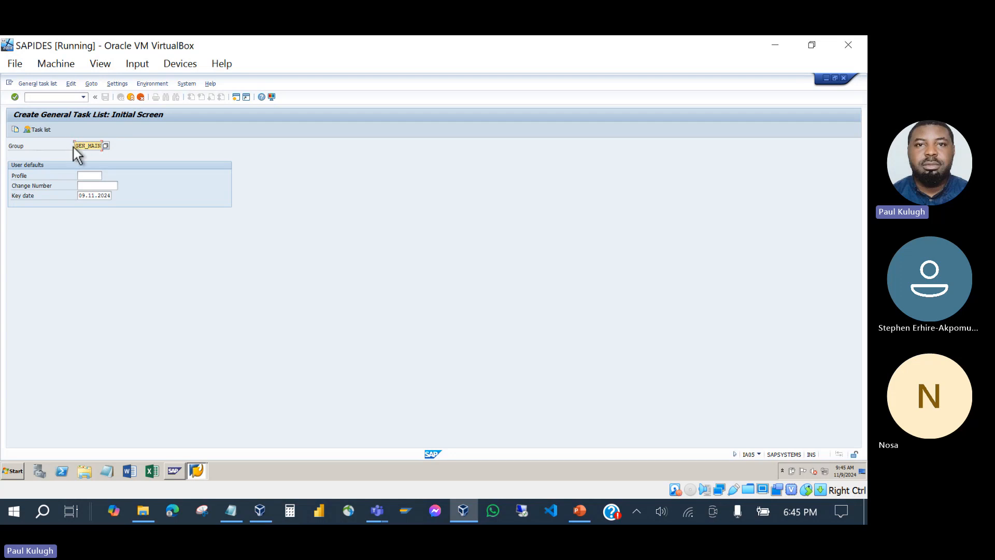
double_click(80, 150)
text(Fork)
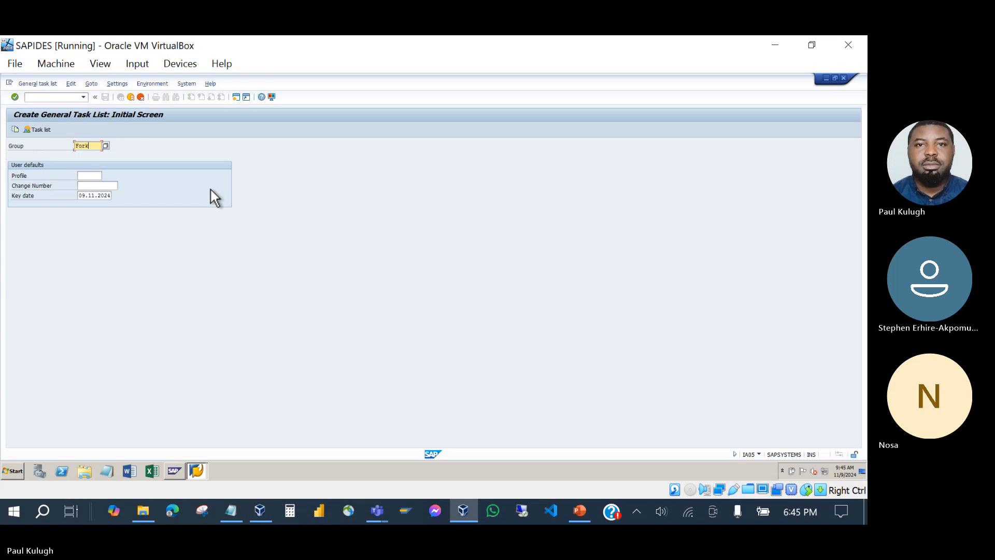
text(L_MA)
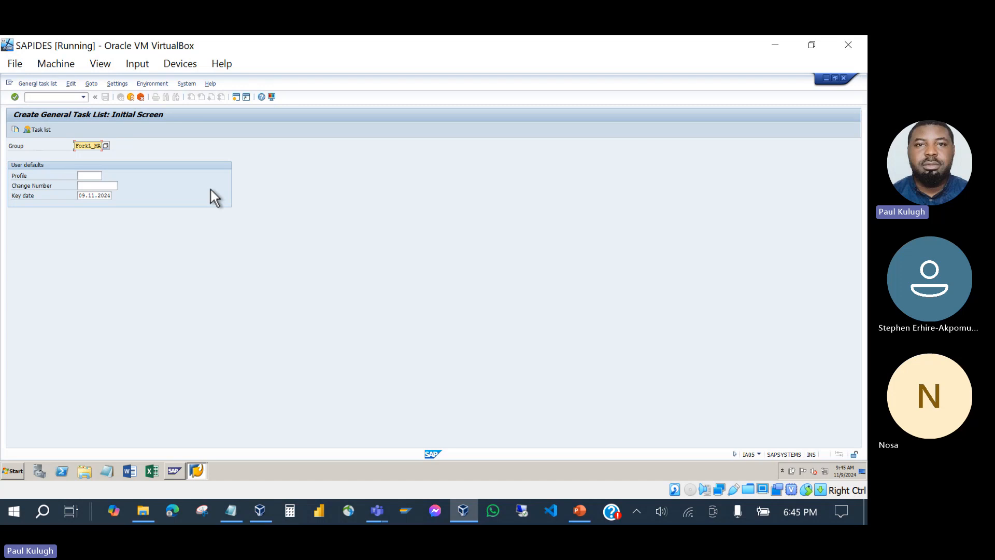
Step: Replace the group with FORK_LIF and proceed to the task list's header general view
key(BackSpace)
key(BackSpace)
key(BackSpace)
key(BackSpace)
key(BackSpace)
key(BackSpace)
key(BackSpace)
key(BackSpace)
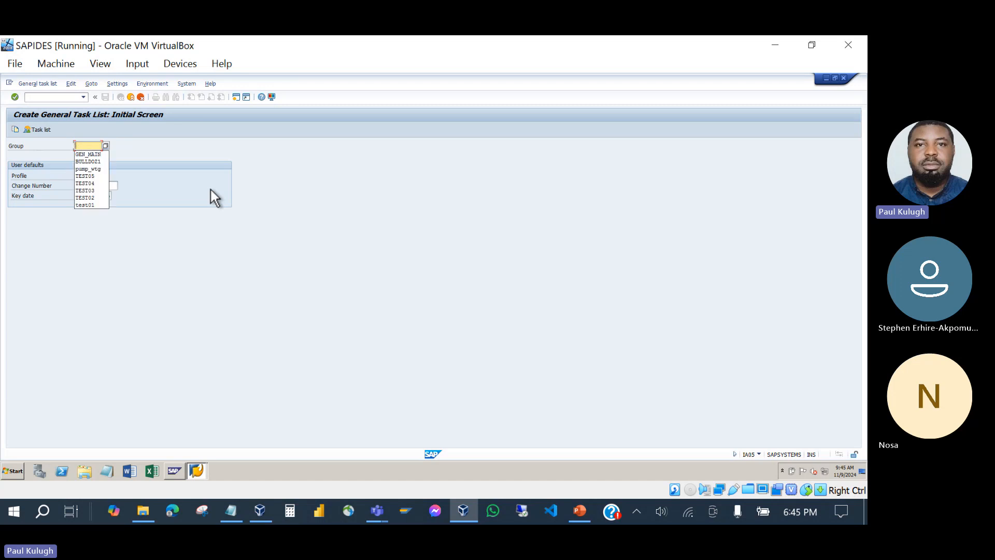
text(FORK)
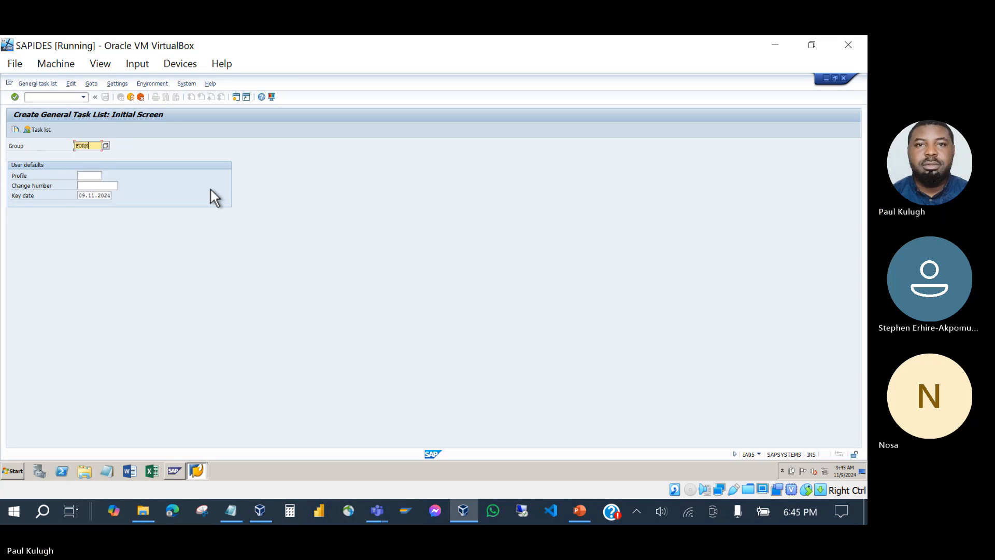
text(_LIF)
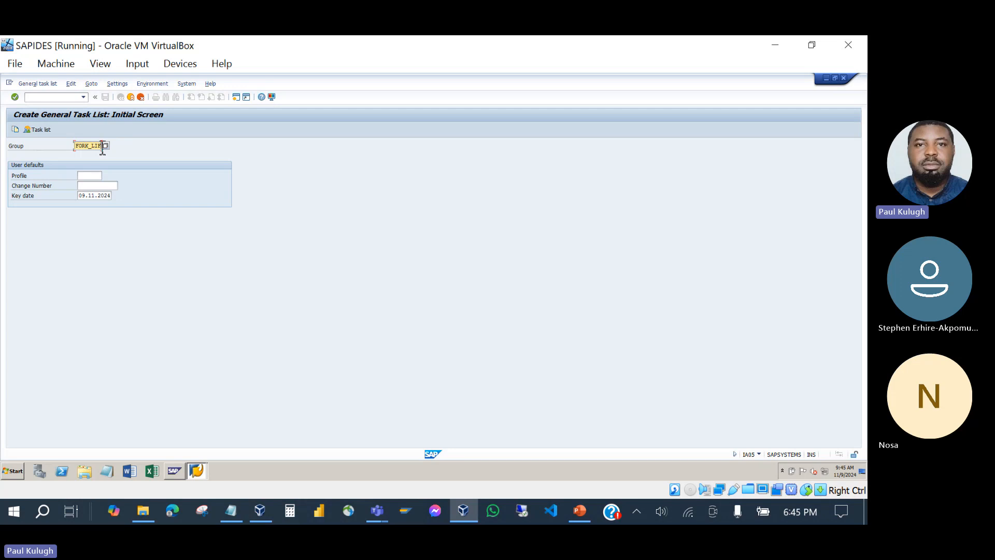
key(Return)
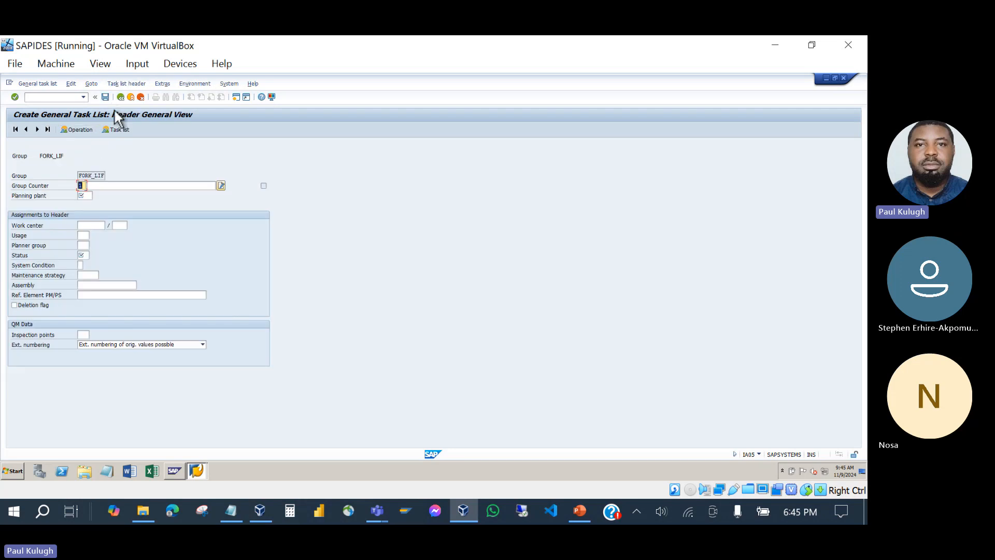
Step: Check the Structure of Task List slide in PowerPoint, return to SAP, and highlight the header's group and group counter
click(586, 511)
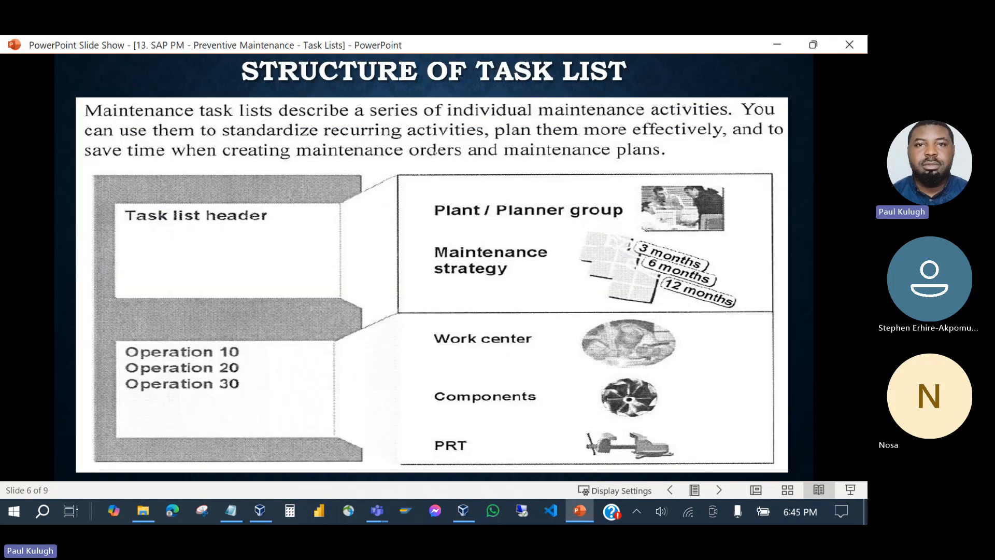
click(583, 512)
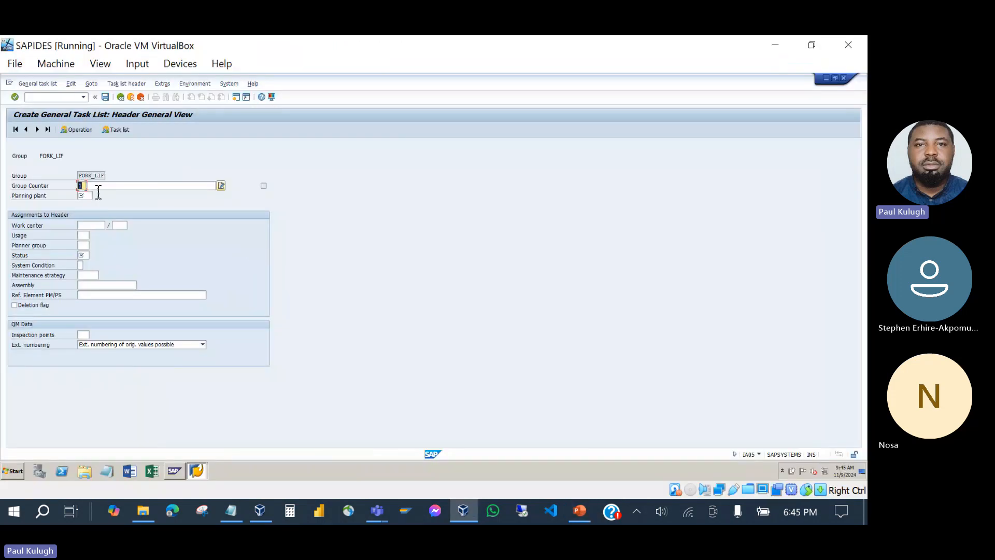
click(96, 188)
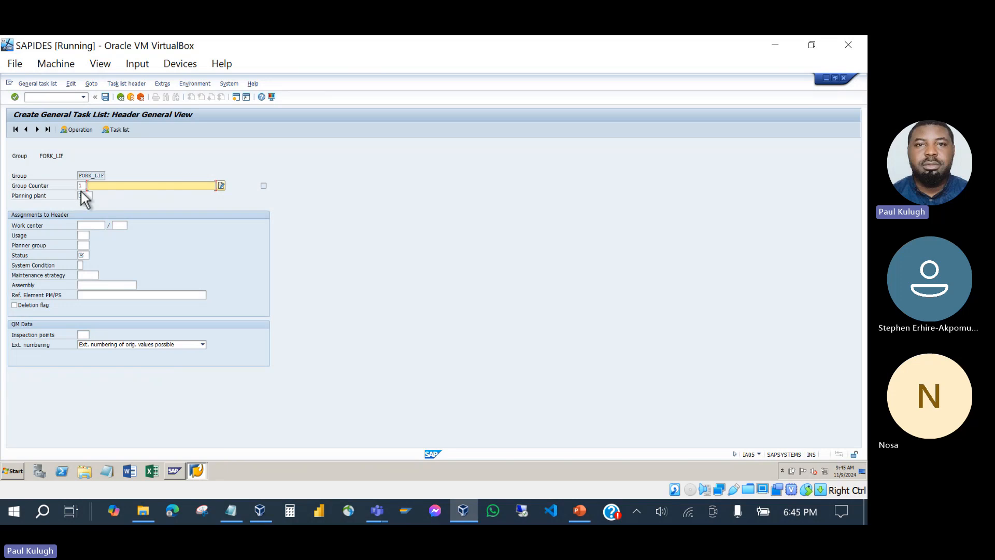
click(83, 197)
drag(78, 176, 109, 179)
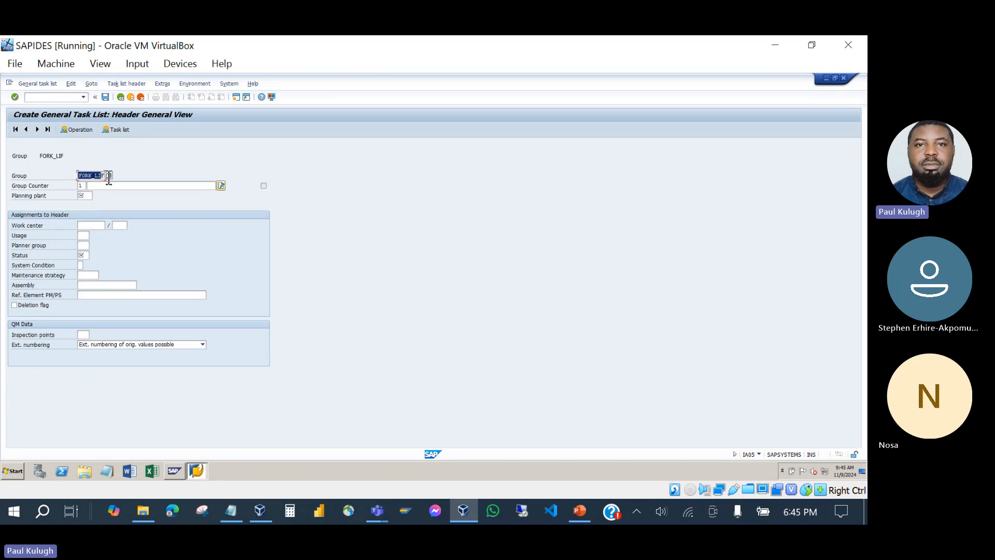
click(84, 187)
drag(80, 186, 120, 178)
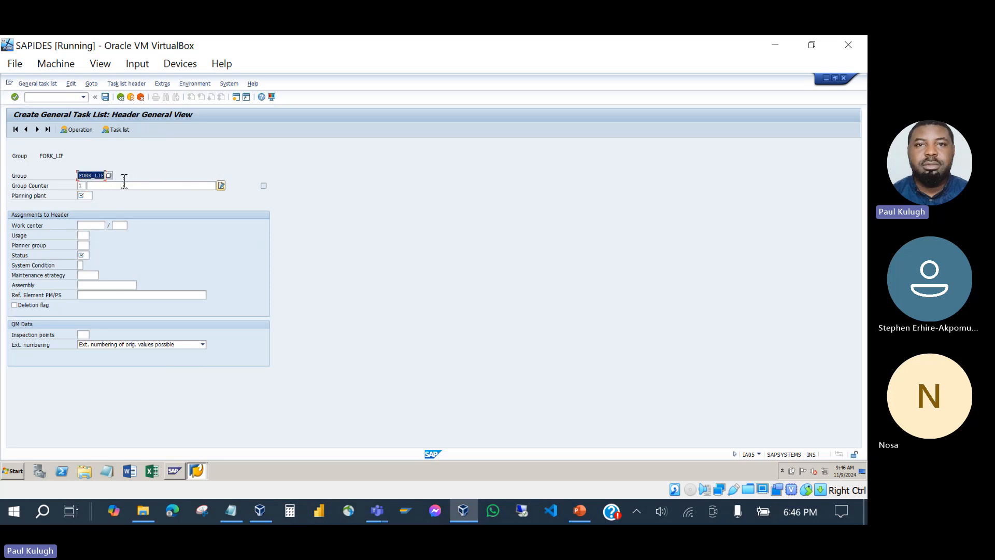
double_click(80, 185)
Step: Describe group counter 1 as FORKLIFT MAINTENANCE and set the planning plant to 1000
key(Tab)
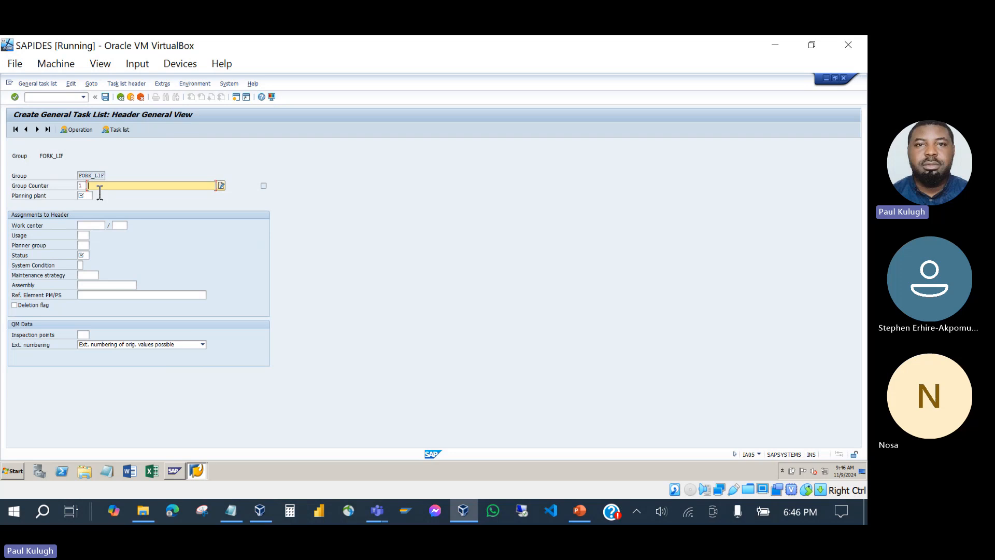
text(fO)
key(BackSpace)
key(BackSpace)
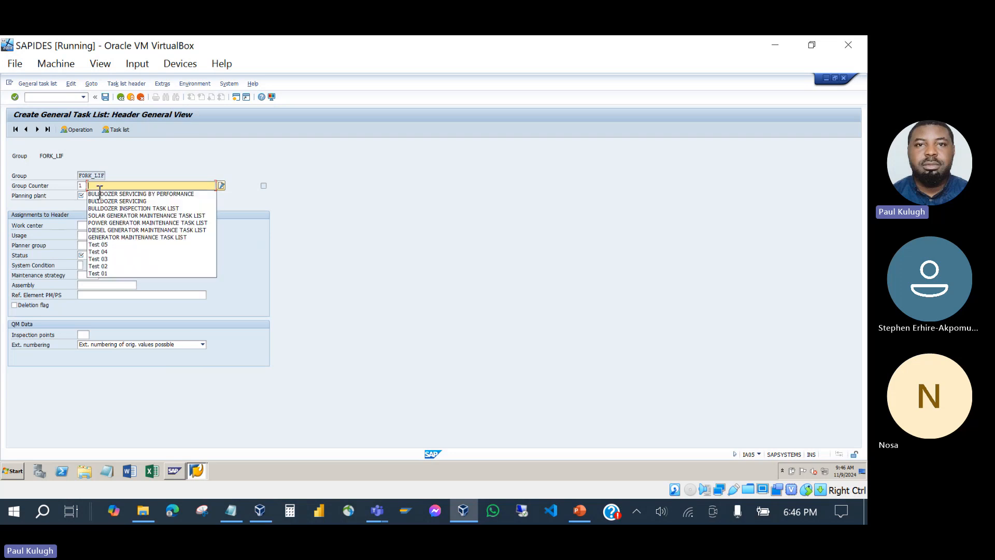
text(FORK)
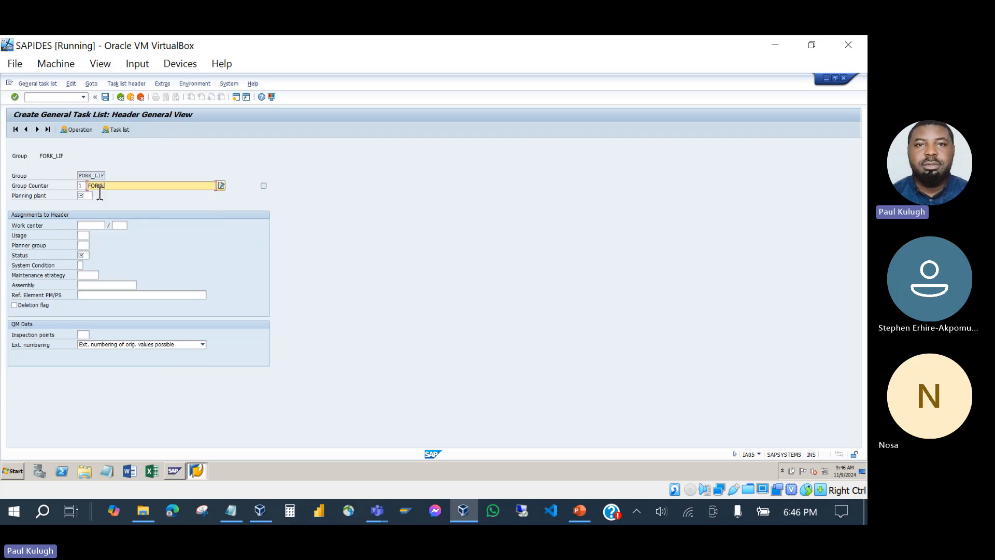
text(LIFT MAINTENANCE)
click(83, 196)
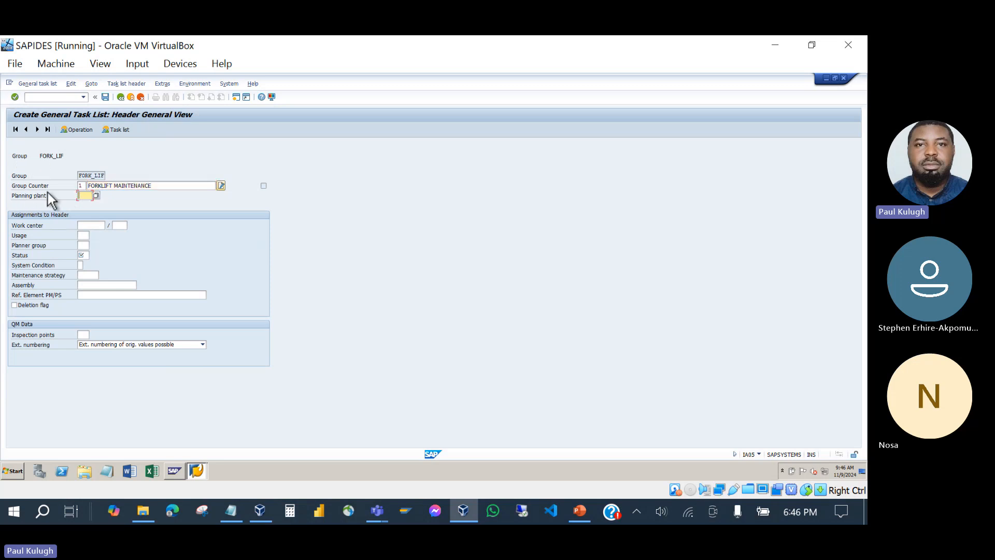
text(1000)
Step: Assign work center MECHANIK in plant 1000 to the task list header
click(92, 225)
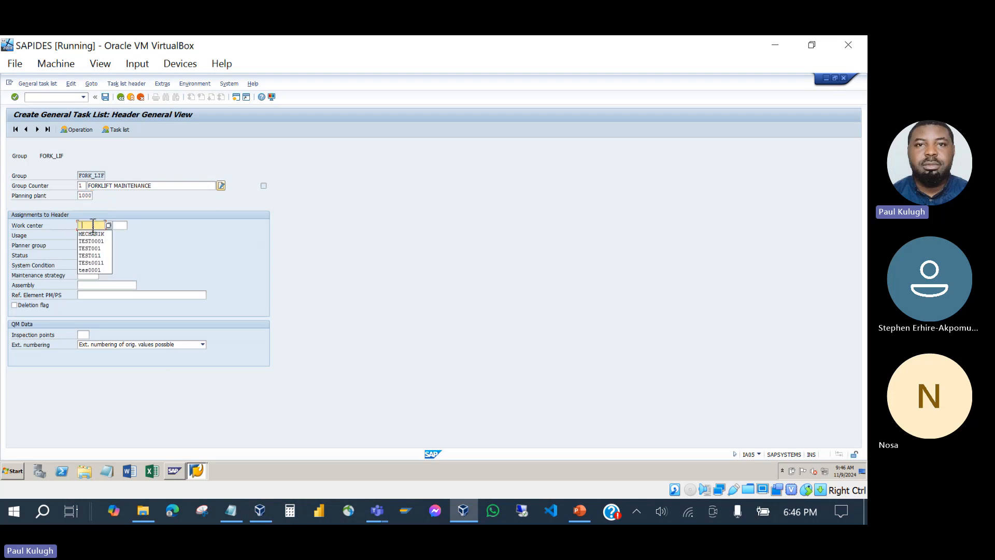
click(97, 235)
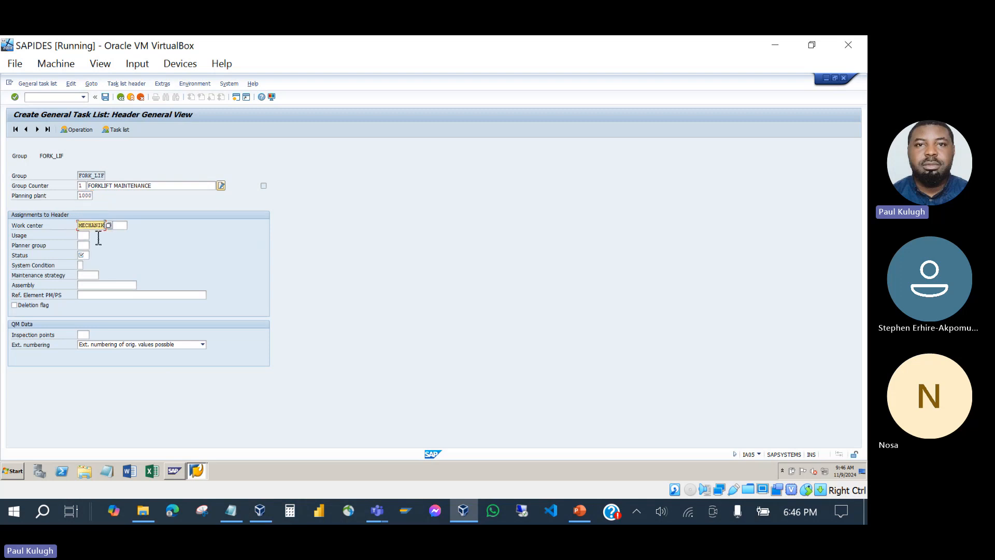
click(118, 227)
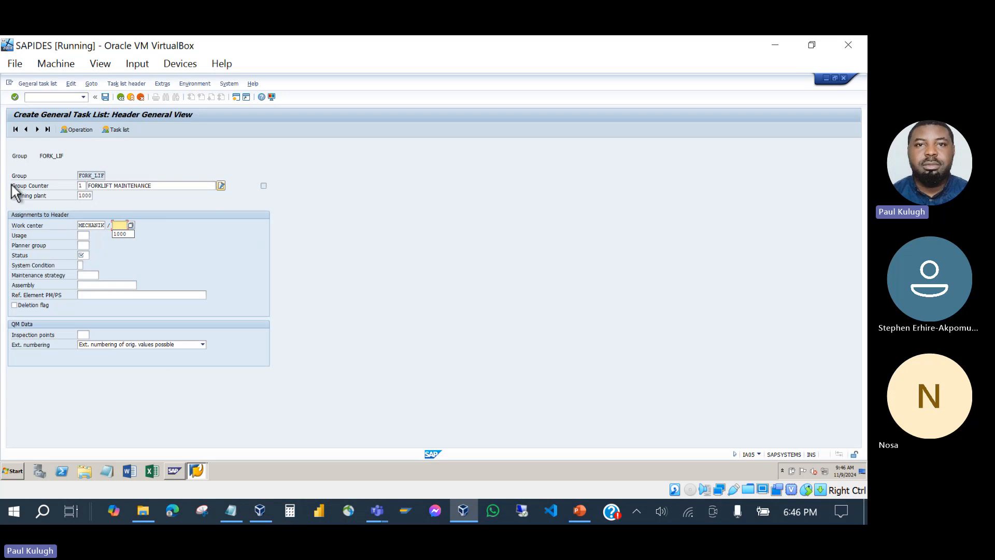
Step: Set the header's usage to 4 (Plant maintenance) and its planner group to 001
click(83, 236)
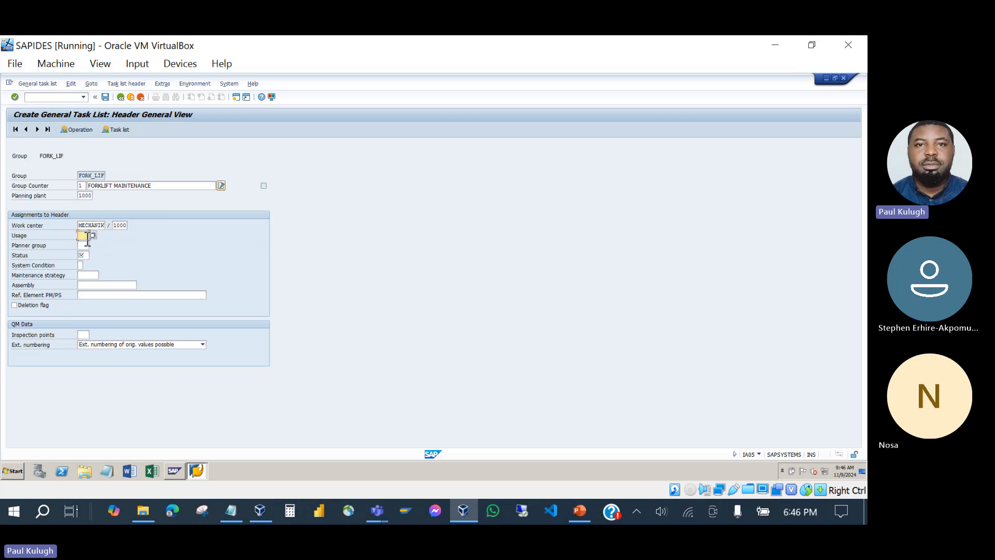
click(94, 235)
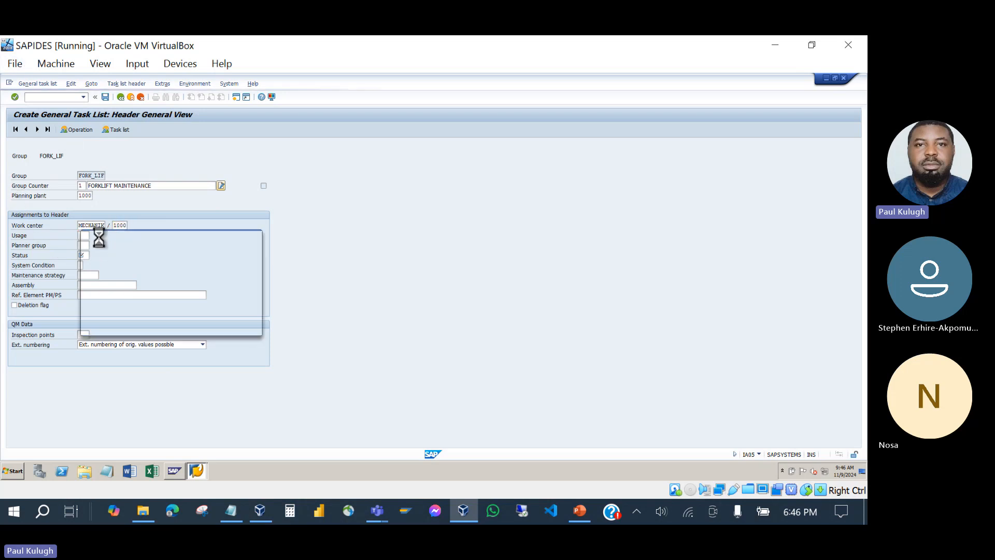
click(116, 310)
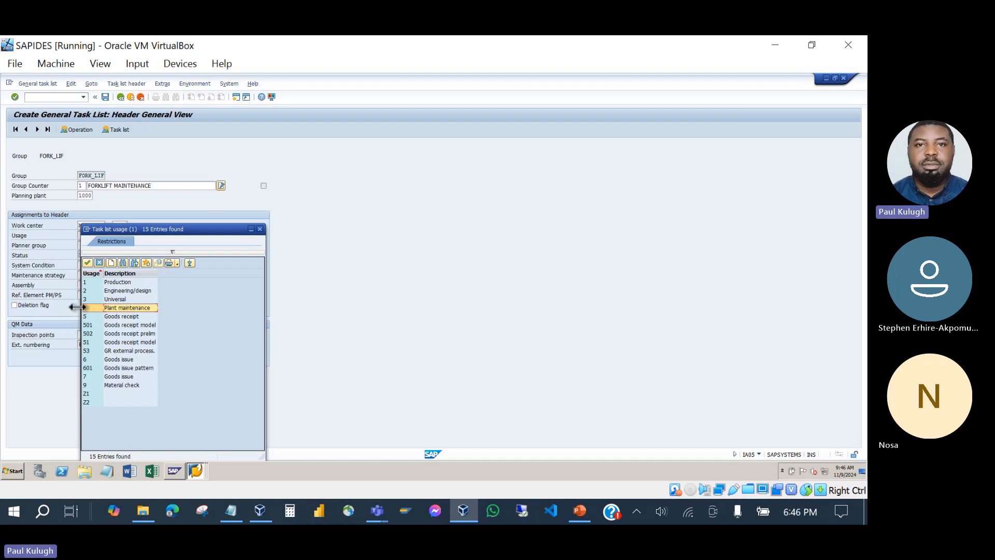
double_click(115, 310)
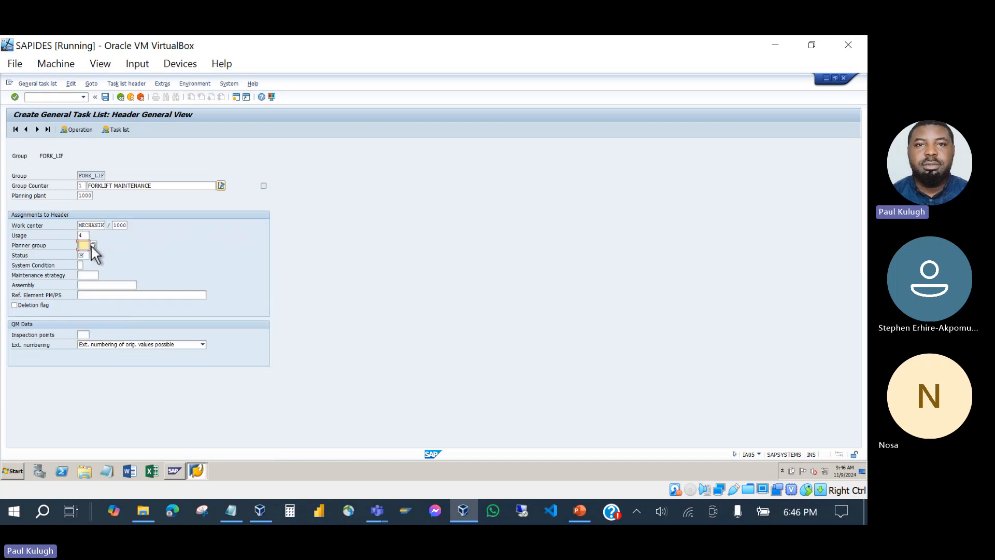
click(94, 246)
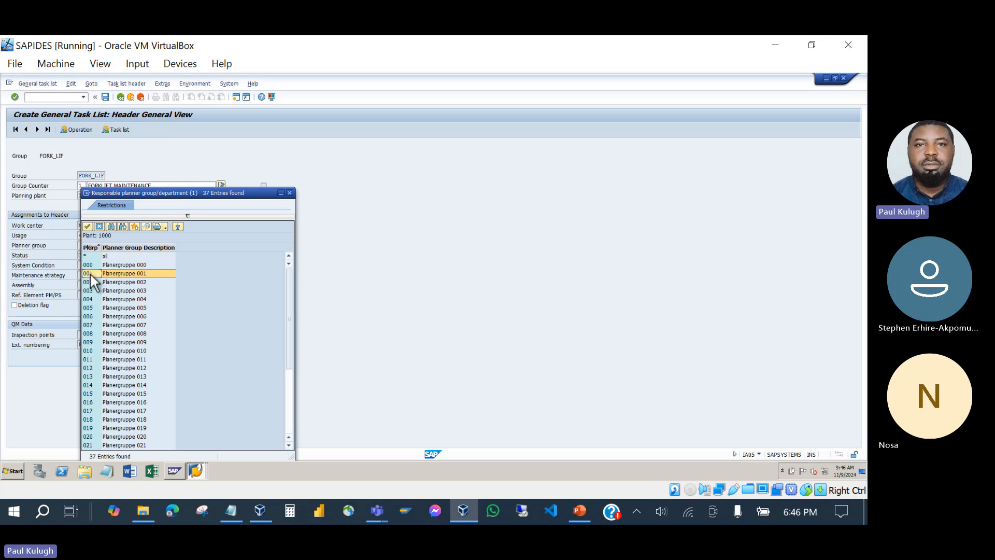
double_click(91, 275)
Step: Set the task list header's status to 2 (Released for order)
click(87, 256)
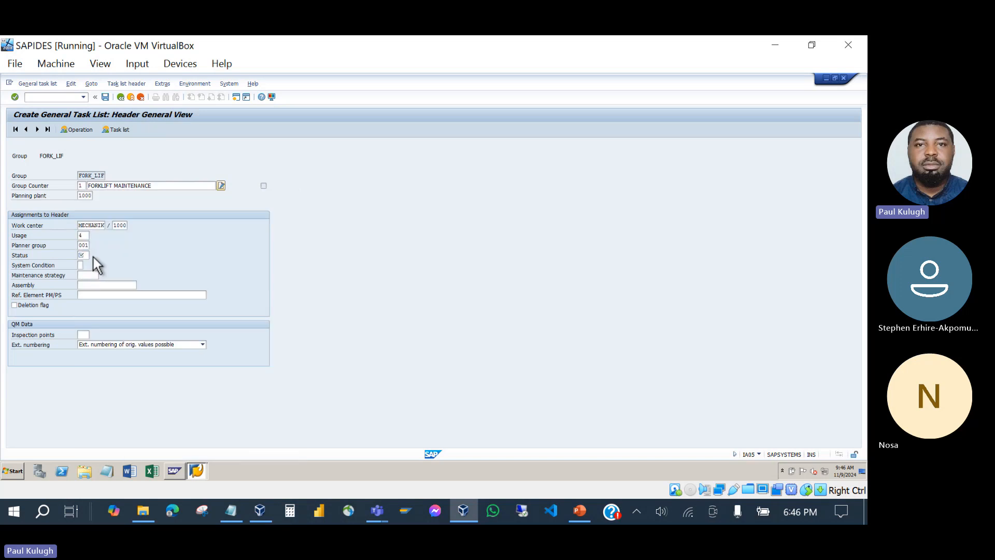
click(93, 256)
click(110, 301)
click(115, 290)
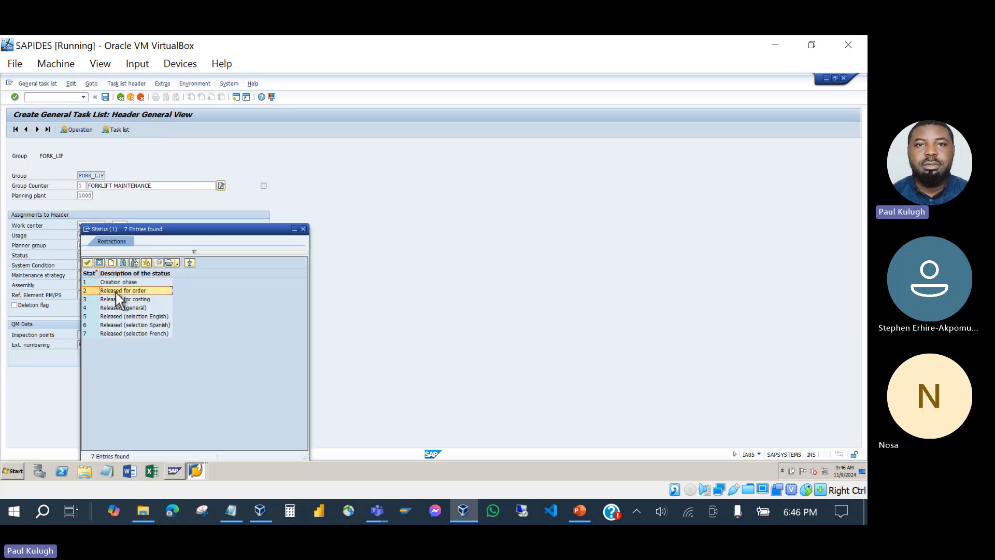
double_click(129, 290)
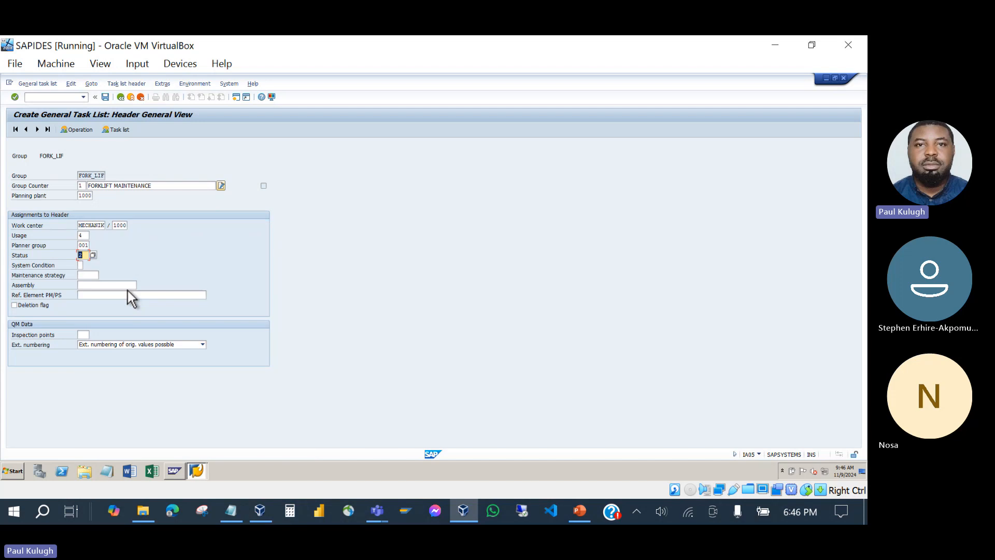
Step: Set the header's system condition to 1 (in operation)
click(79, 265)
click(86, 265)
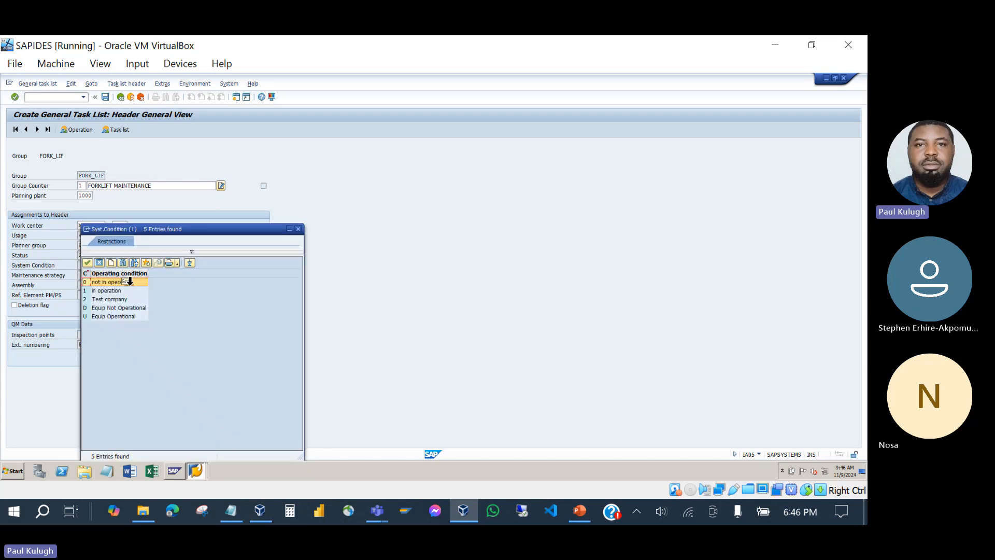
drag(169, 227, 319, 129)
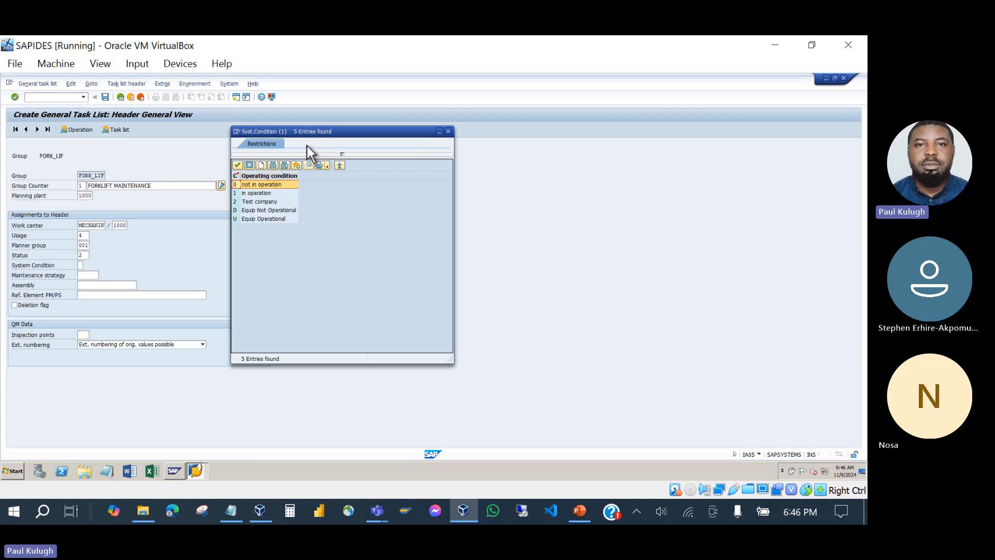
click(254, 194)
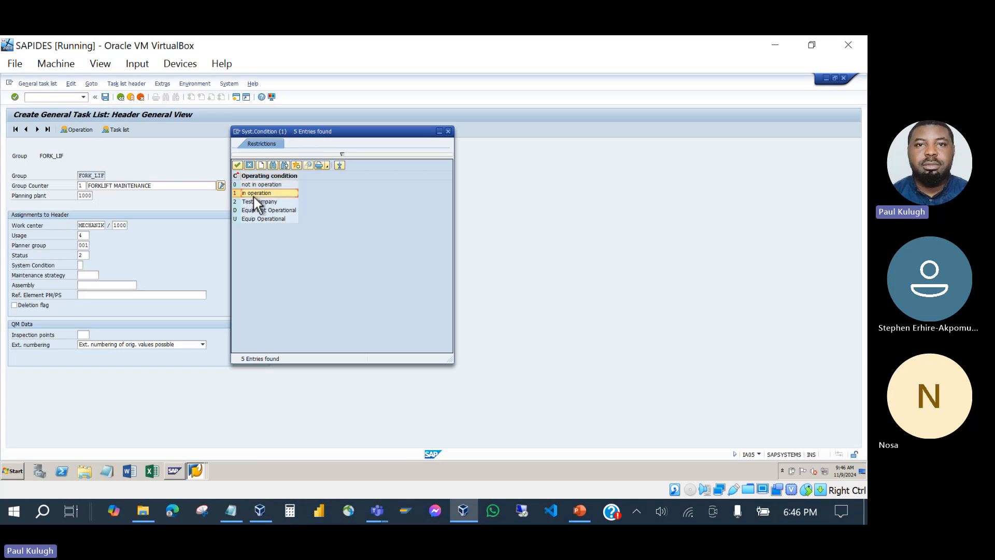
double_click(254, 195)
Step: Assign maintenance strategy A (Scheduling by calendar) and confirm the header assignments
click(87, 274)
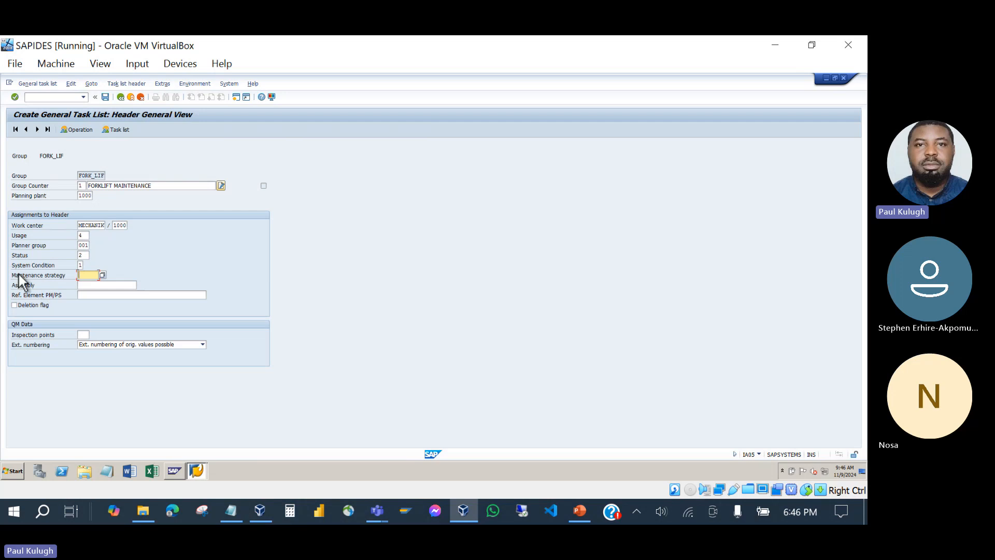
click(102, 275)
drag(209, 123, 414, 123)
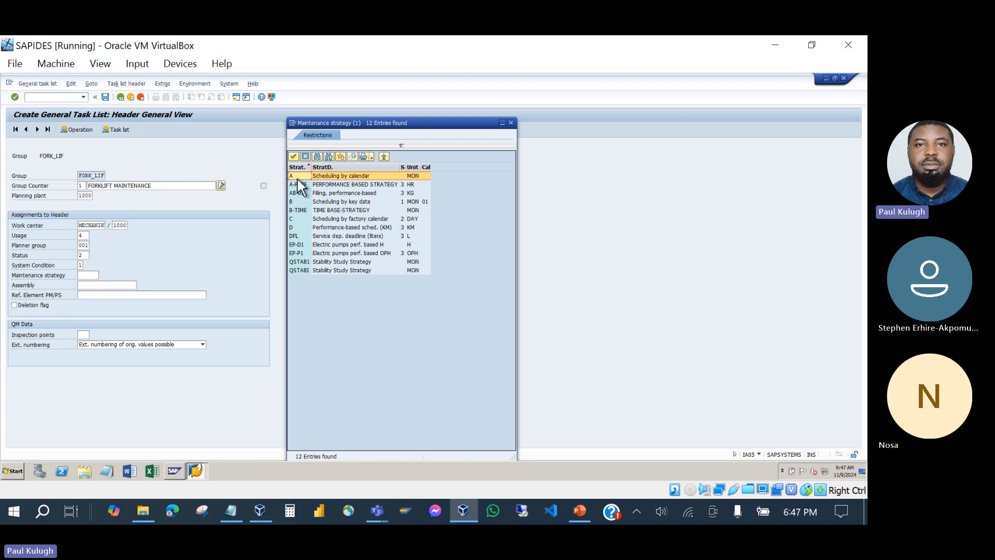
click(337, 176)
double_click(338, 176)
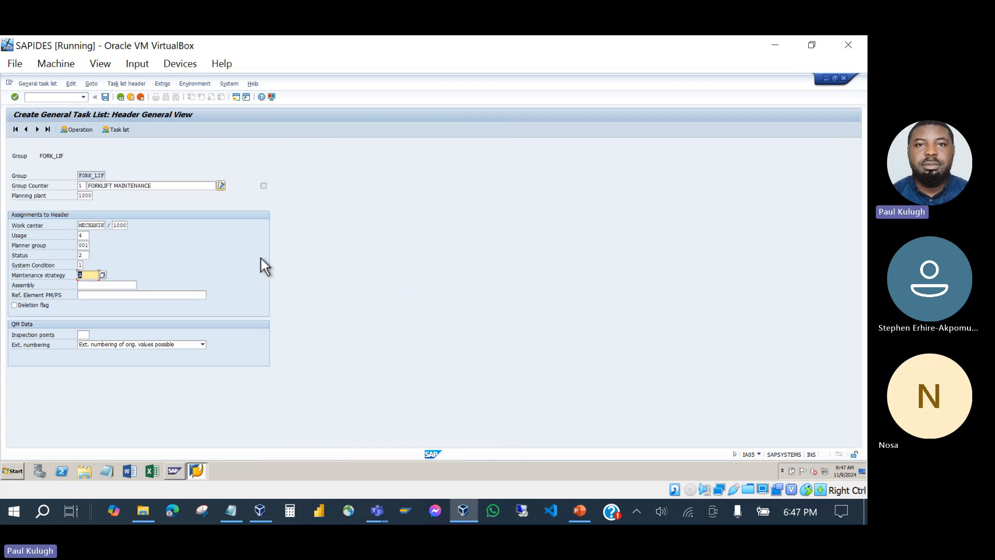
key(Return)
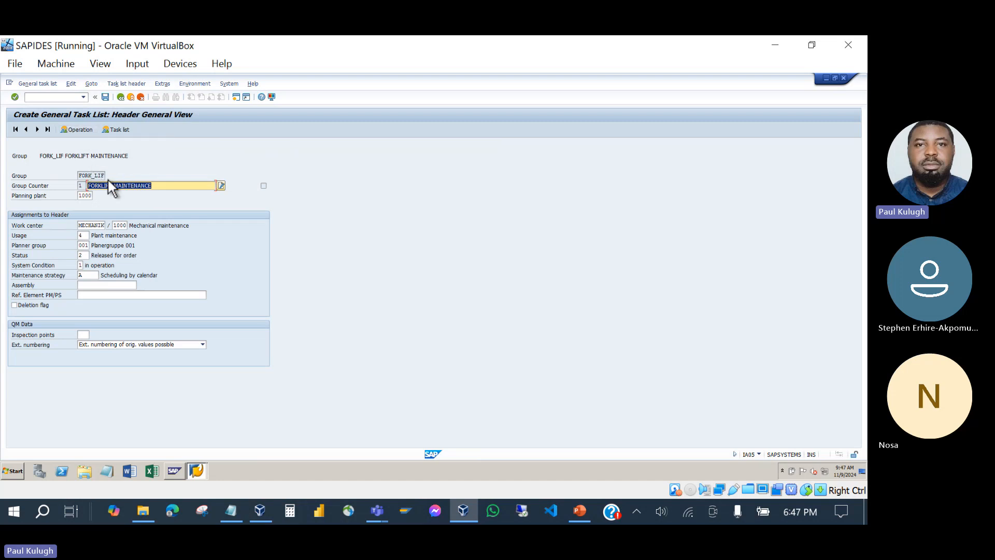
Step: Go to the task list's operation overview and describe operation 0010 as CHECK BELT
drag(158, 187, 86, 188)
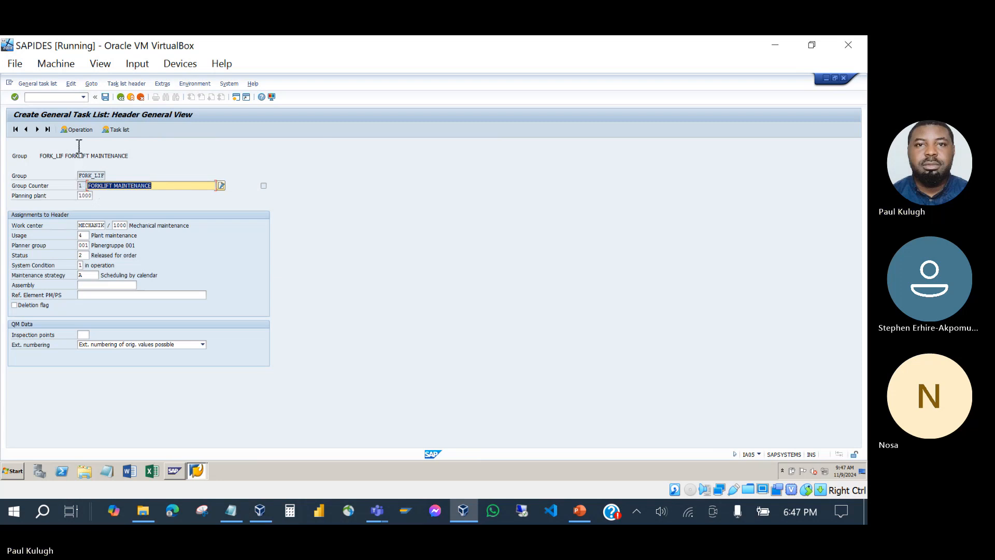
click(75, 131)
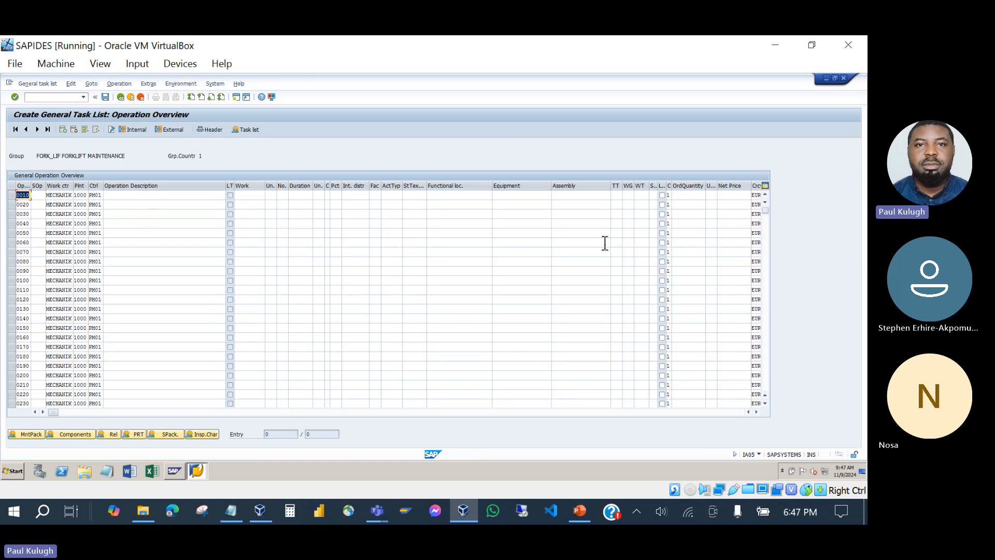
click(142, 196)
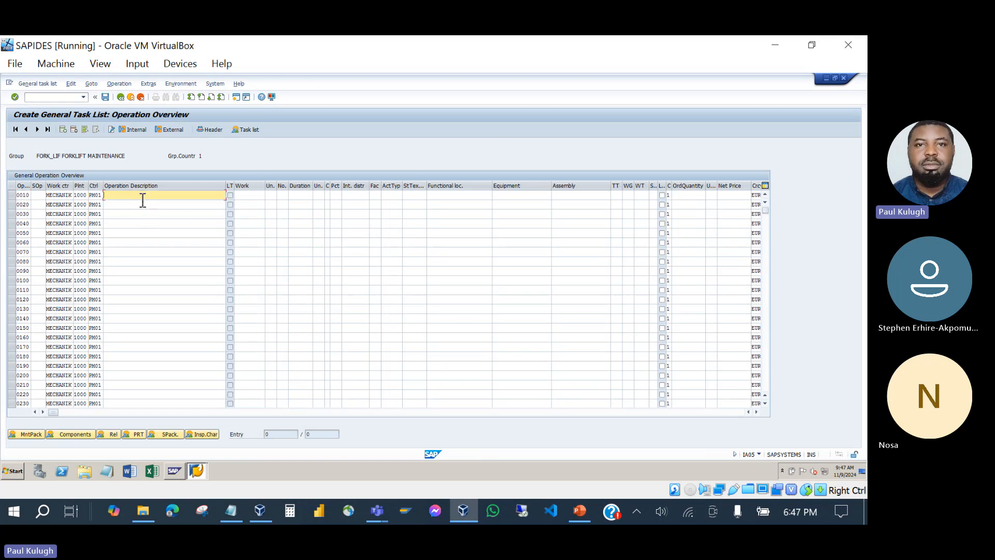
text(cH)
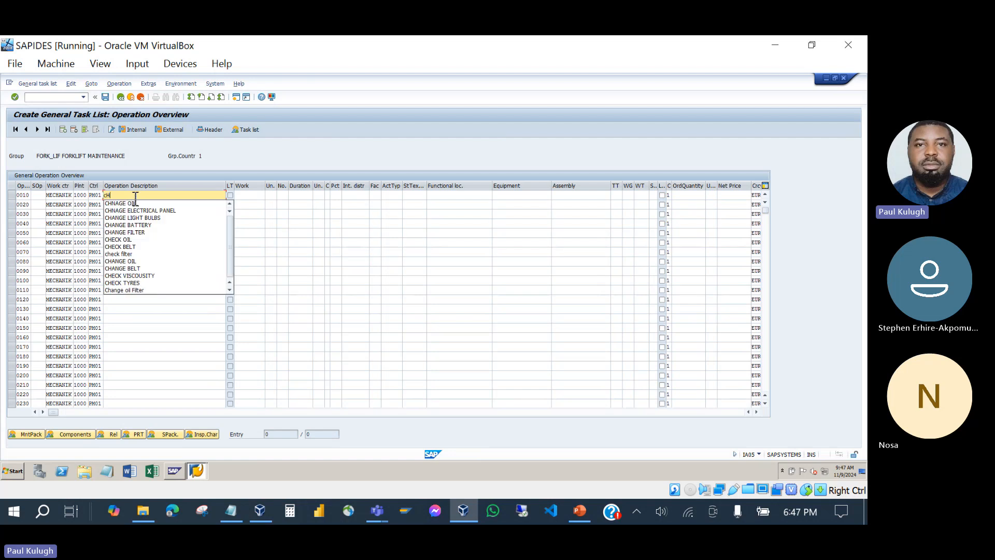
key(BackSpace)
key(BackSpace)
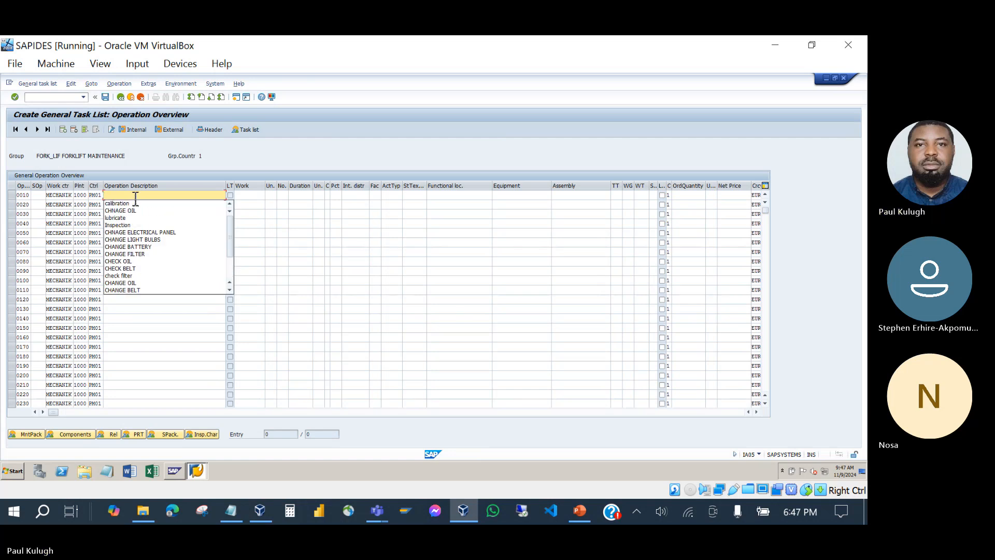
text(Check)
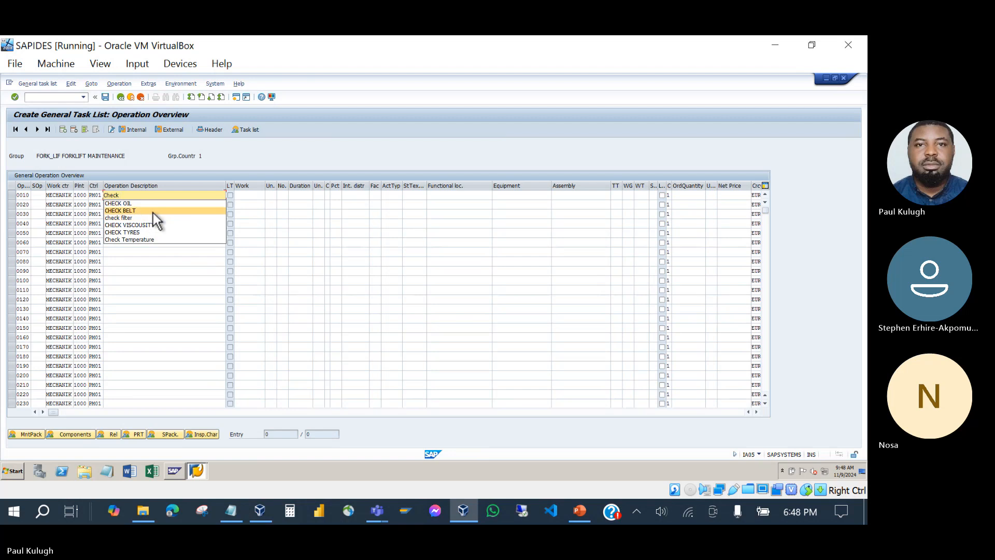
click(153, 211)
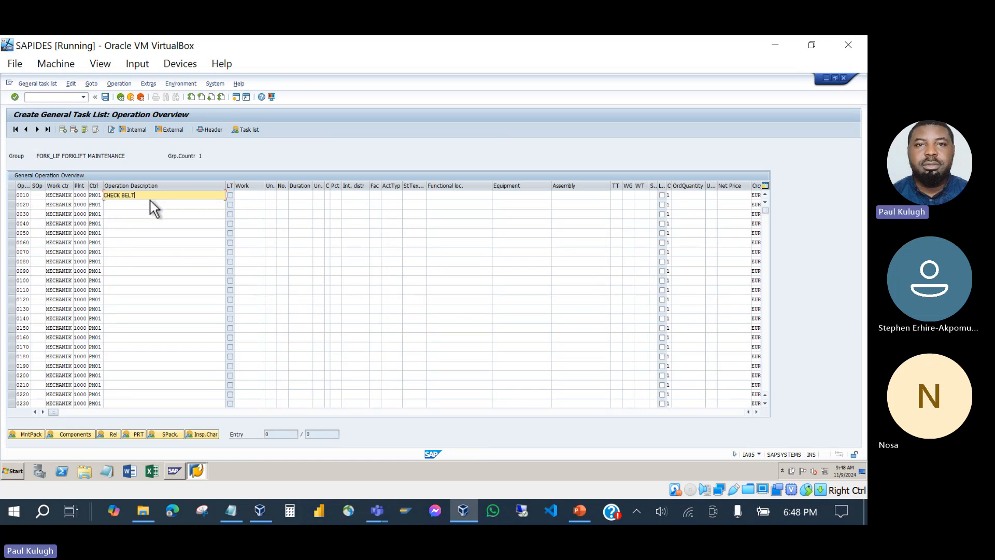
Step: Give operation 0010 the work unit hr and set its number of persons to 2
click(256, 196)
click(271, 196)
text(h)
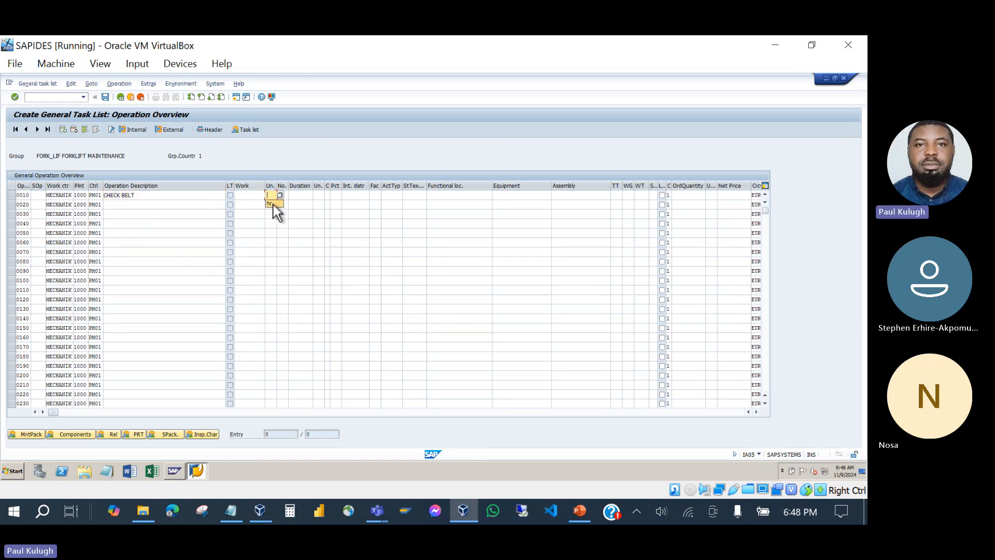
click(273, 204)
click(290, 198)
click(282, 196)
text(2)
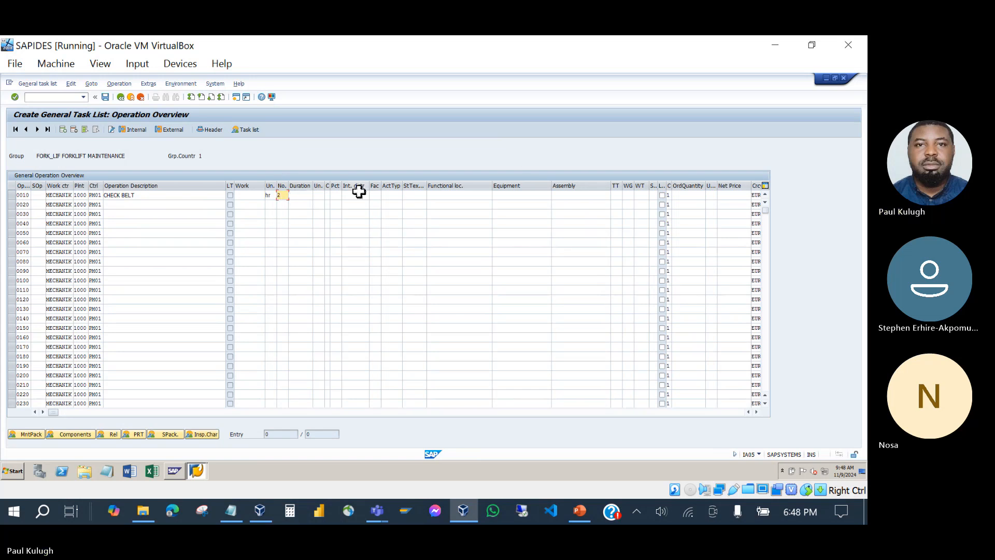
Step: Set the duration of operation 0010 to 4 hr and confirm the entry
click(301, 201)
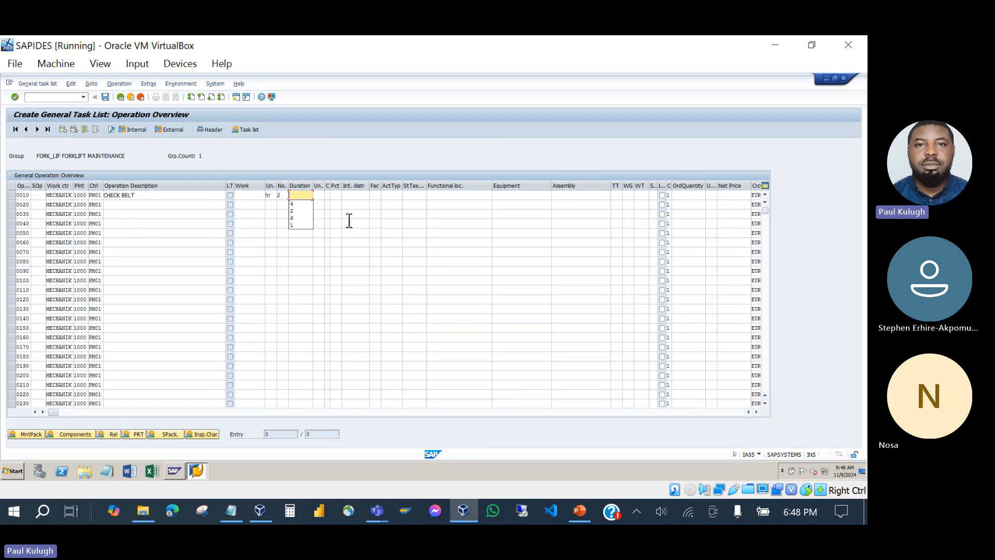
click(310, 204)
click(321, 197)
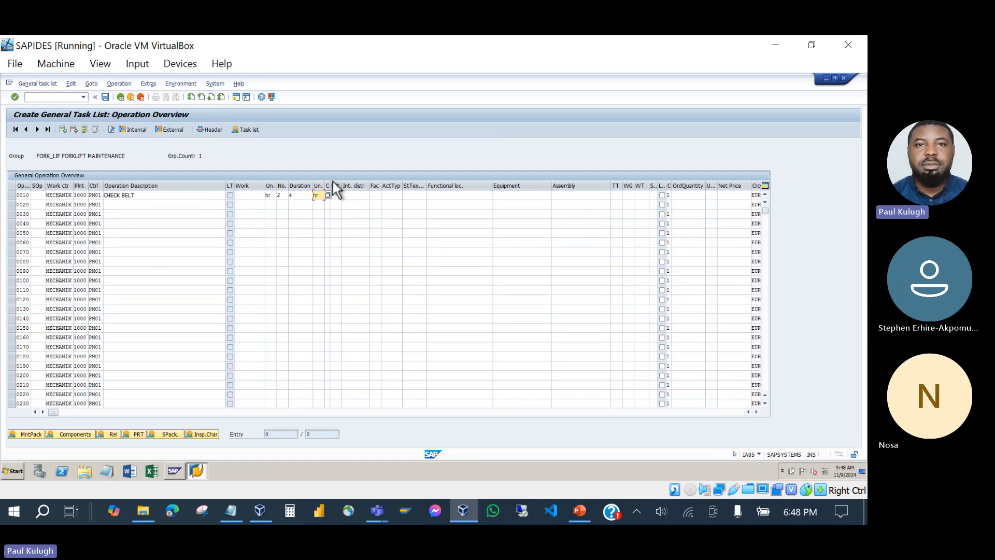
key(Return)
key(Return)
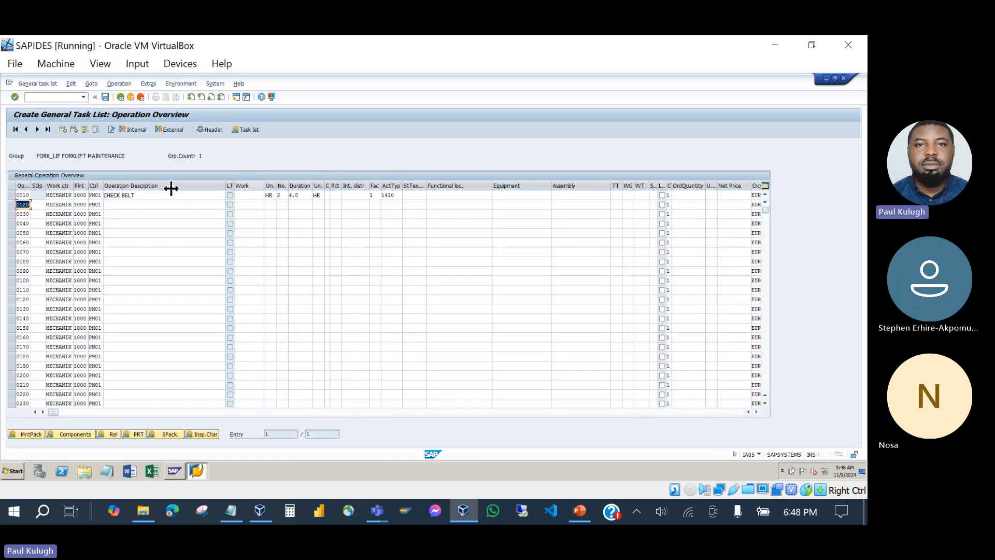
Step: Describe operation 0020 as CHNAGE OIL with work unit hr and number 4
click(132, 207)
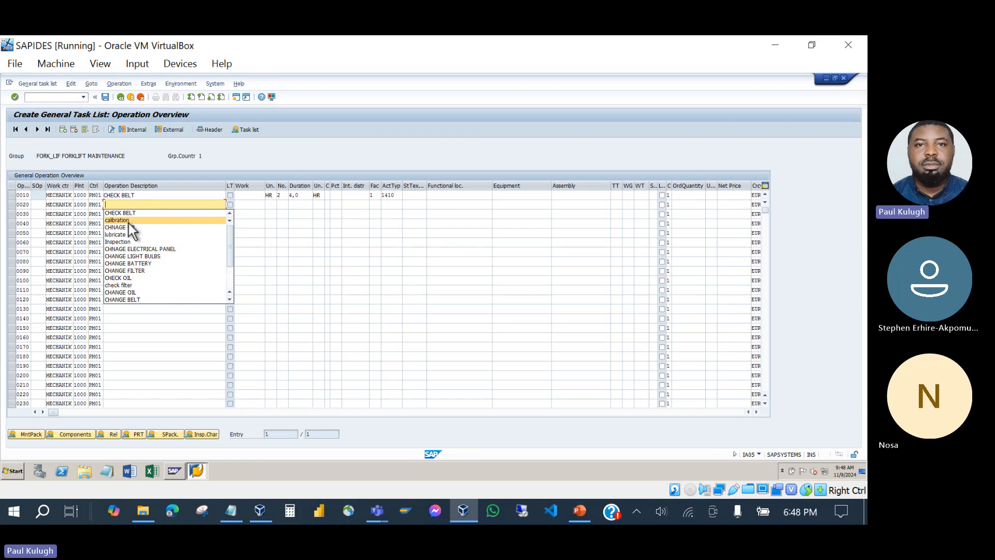
click(135, 230)
click(271, 205)
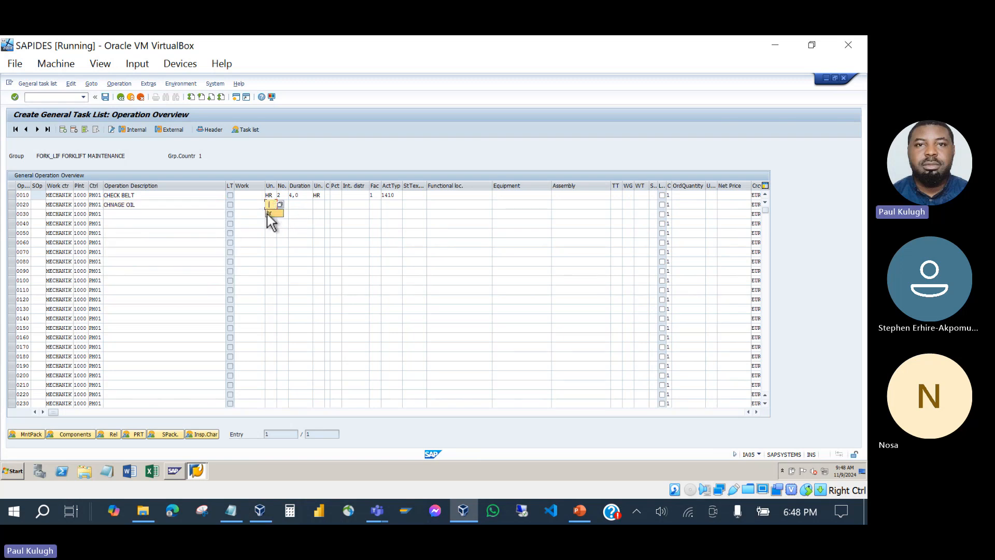
click(270, 214)
click(283, 206)
text(4)
Step: Set the duration of operation 0020 to 6 hr and confirm the entry
click(309, 205)
text(6)
key(Return)
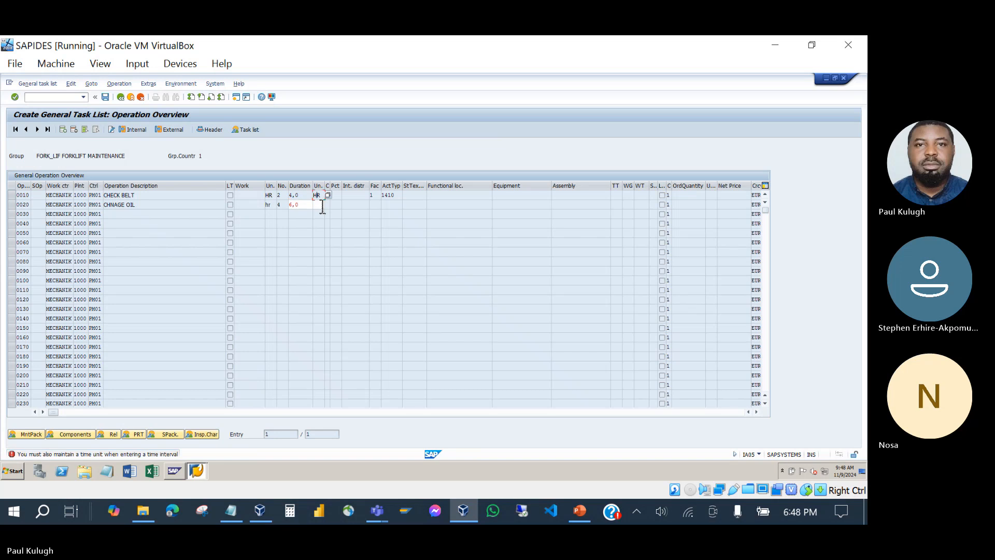
click(320, 205)
click(320, 213)
key(Return)
key(Return)
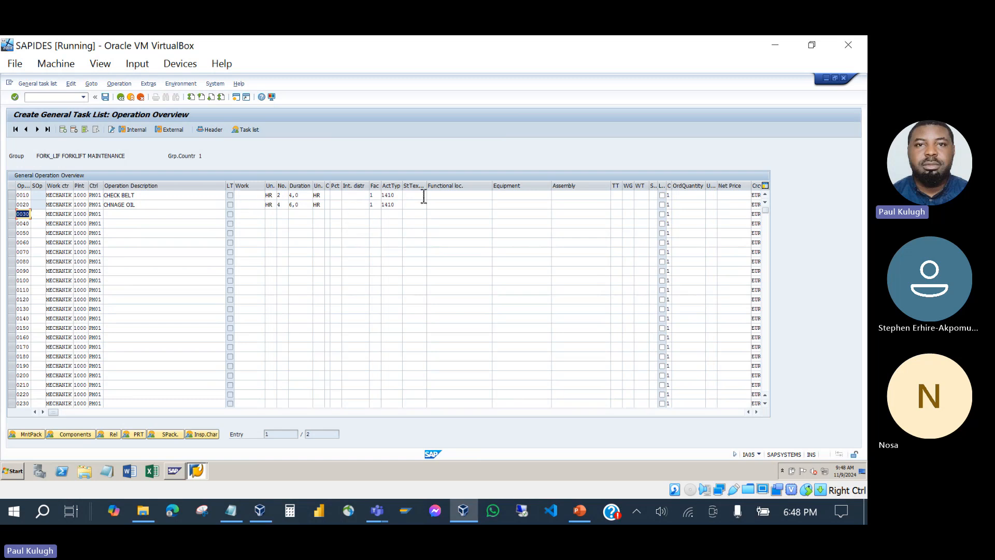
click(323, 195)
click(337, 196)
click(327, 197)
click(330, 195)
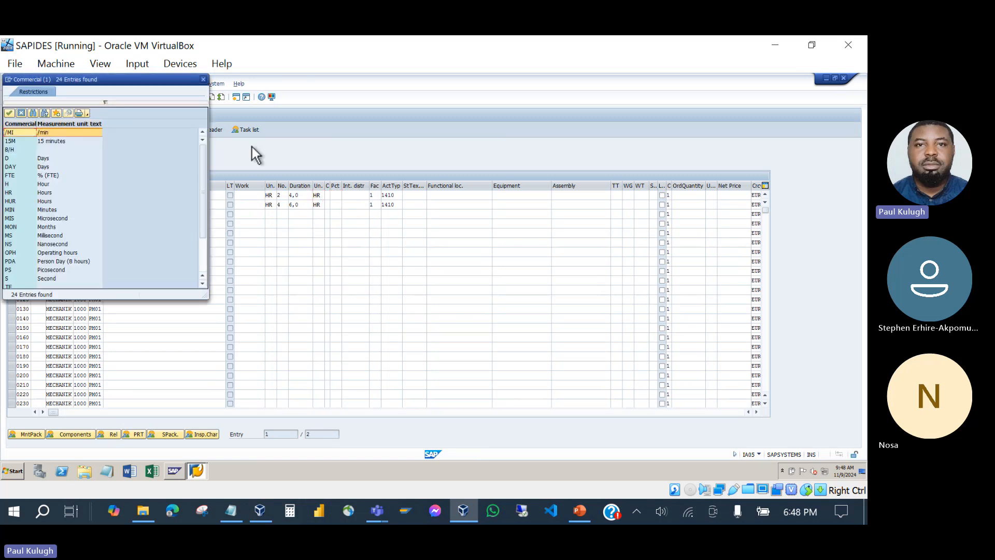
click(202, 79)
Step: Widen the duration unit and calculation key columns in the operation overview
click(336, 196)
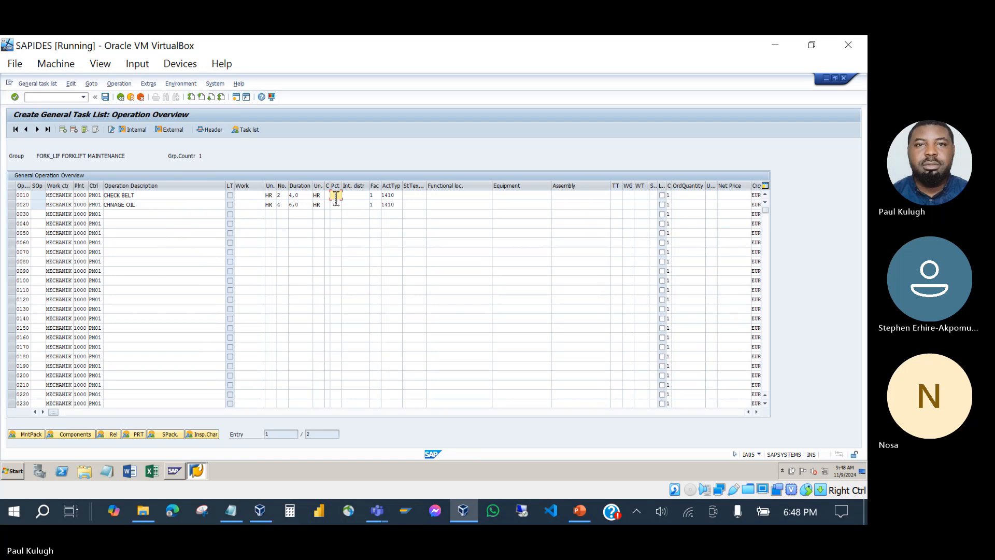
click(326, 197)
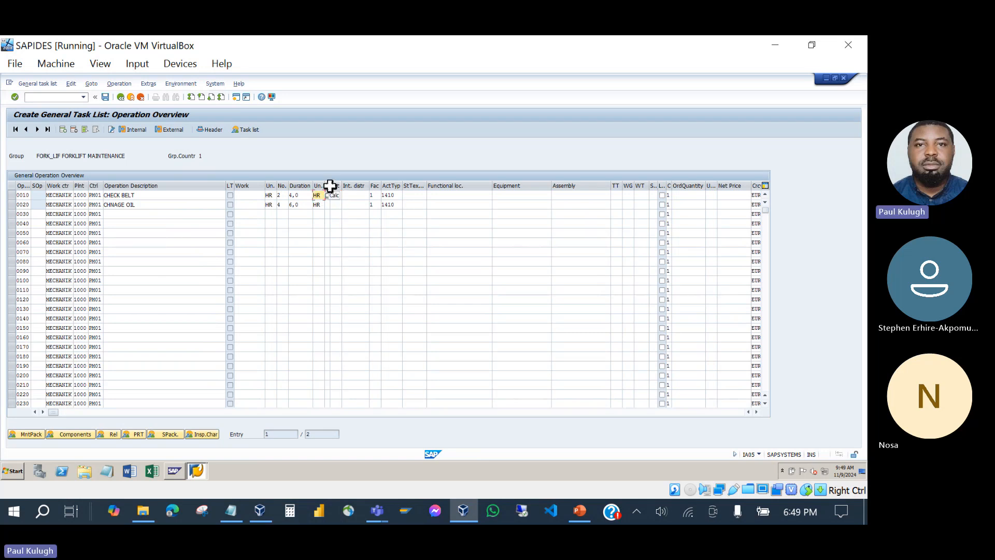
drag(329, 190, 360, 192)
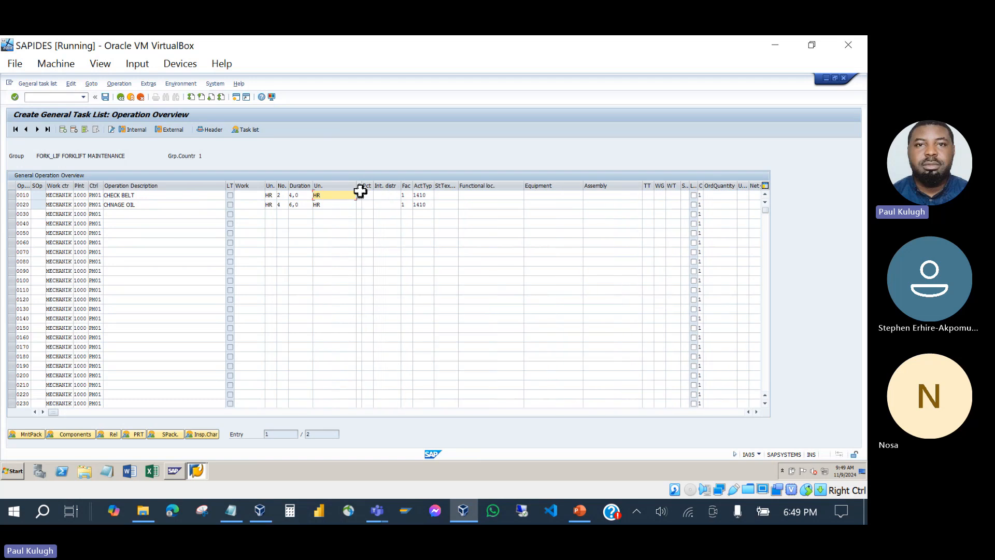
click(361, 214)
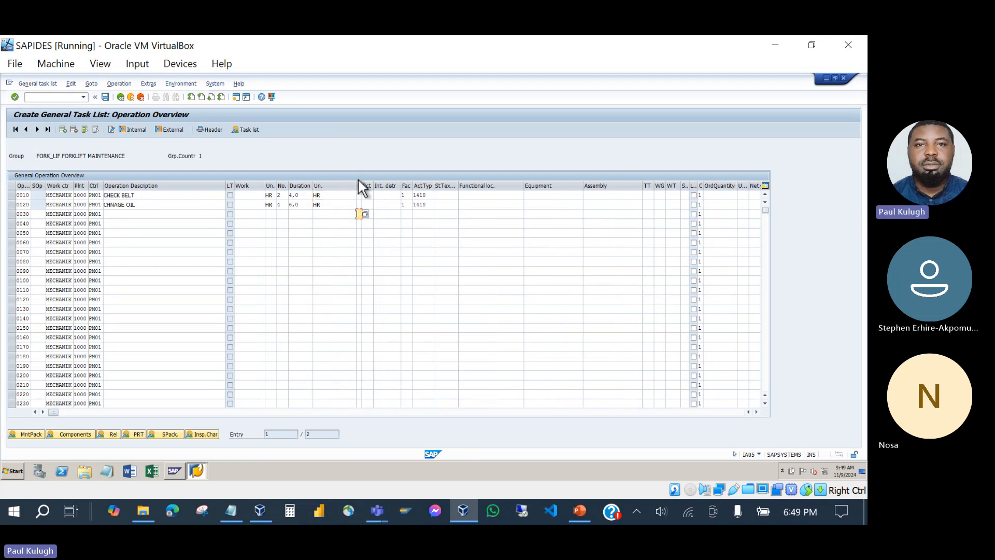
drag(363, 187, 391, 188)
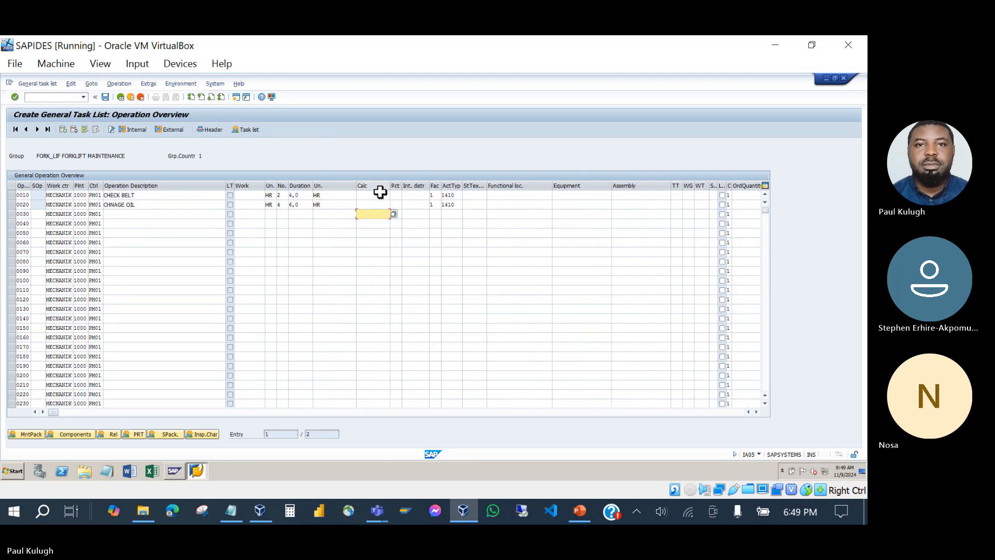
Step: Assign calculation key 2 (Calculate work) to operations 0010 and 0020 and confirm the entries
click(381, 195)
click(394, 196)
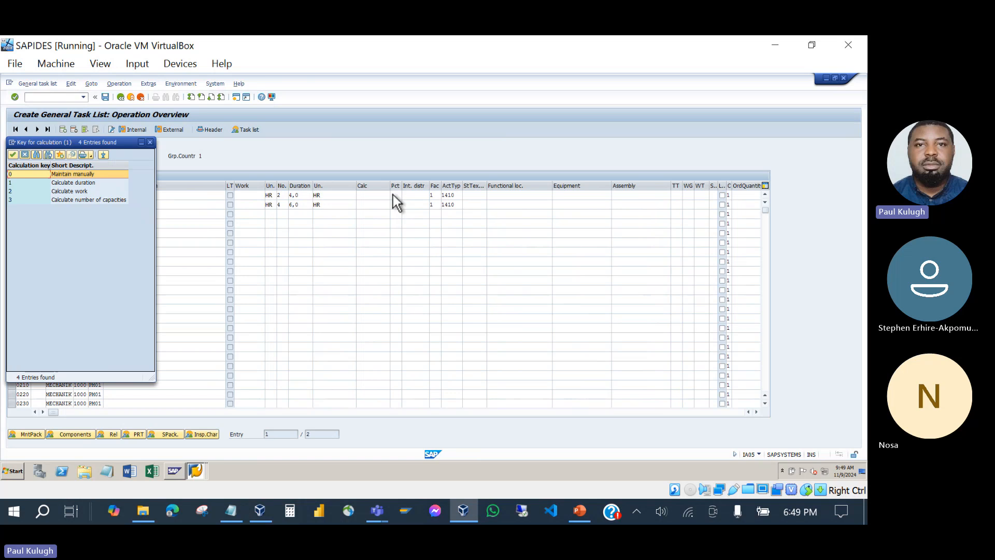
double_click(76, 190)
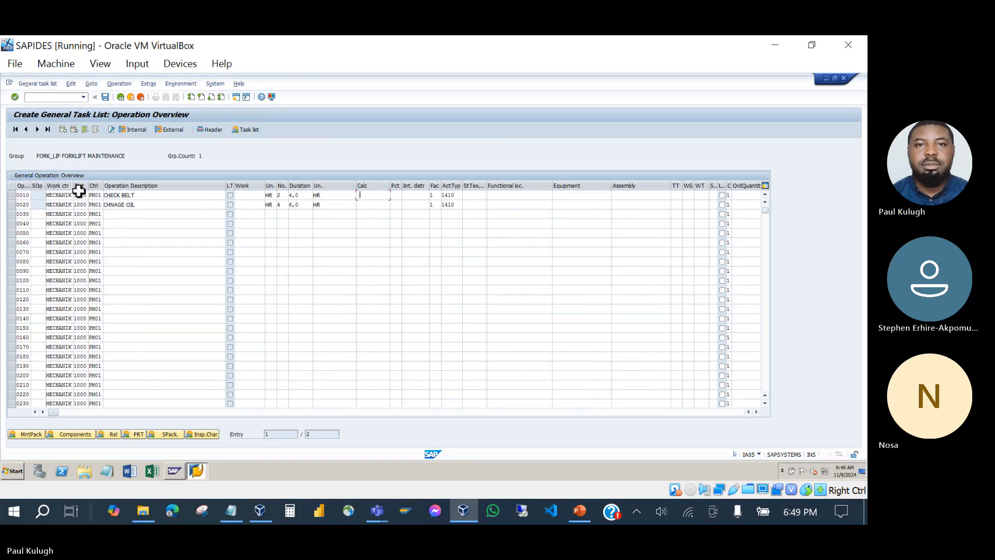
click(369, 205)
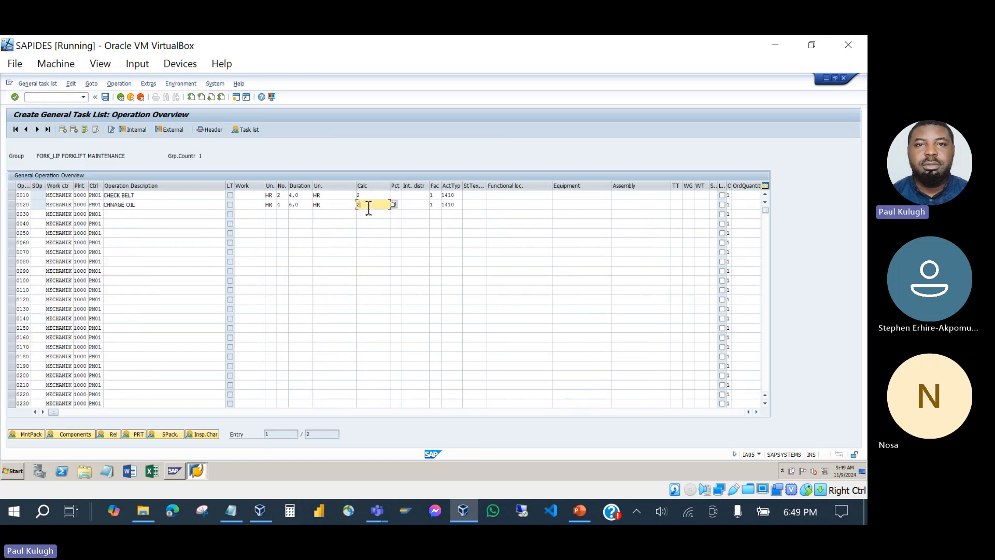
text(2)
key(Return)
key(Return)
Step: Describe operation 0030 as CHNAGE ELECTRICAL PANEL with work unit hr and number 3
click(137, 214)
click(137, 214)
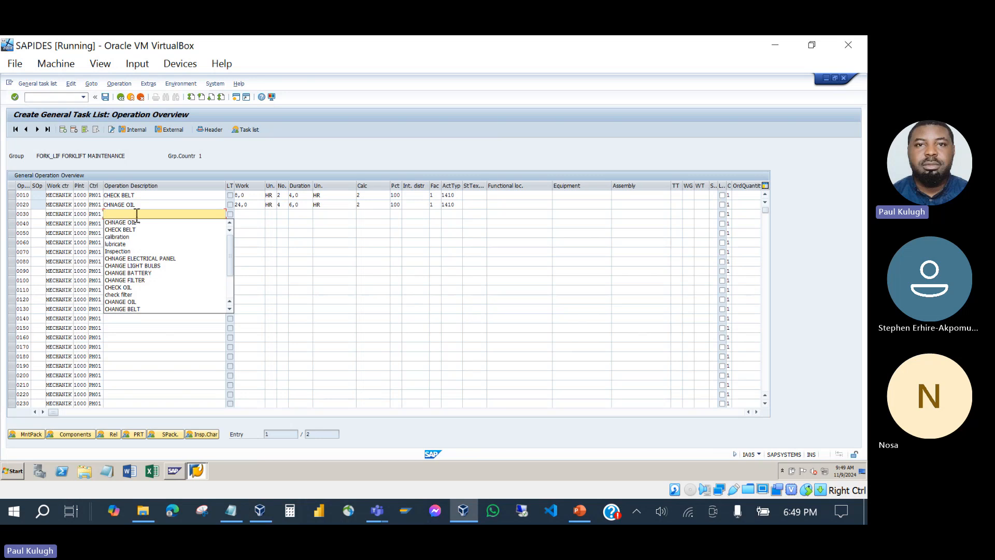
click(135, 259)
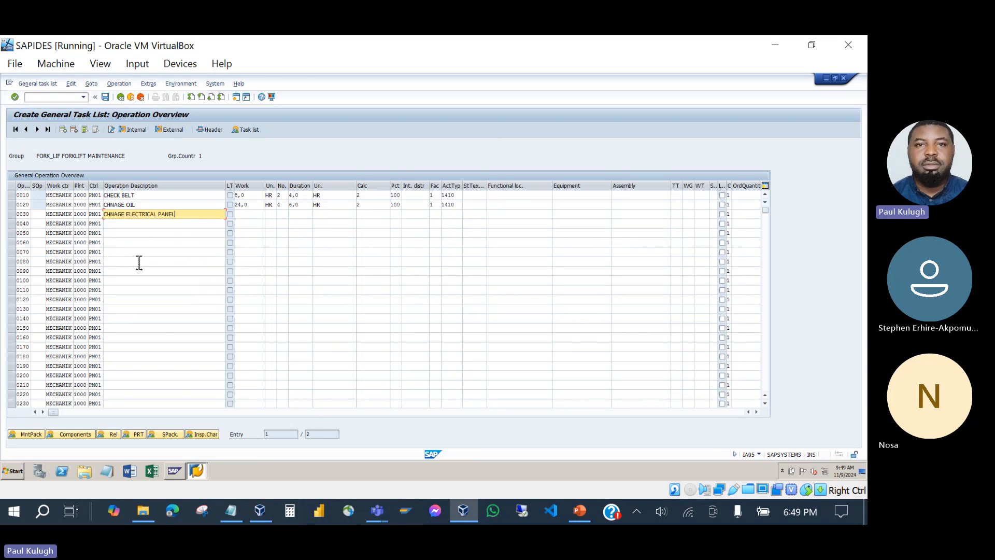
click(137, 262)
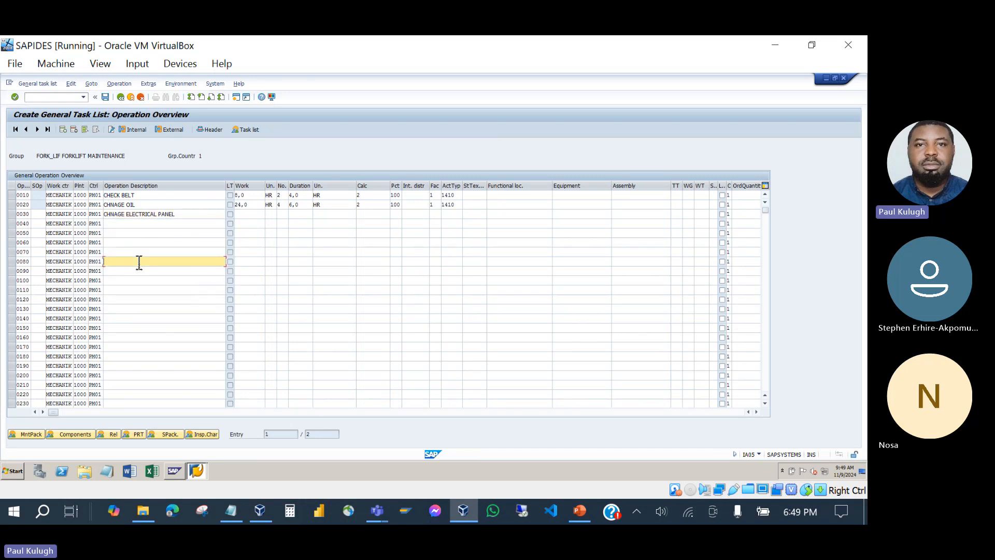
click(270, 214)
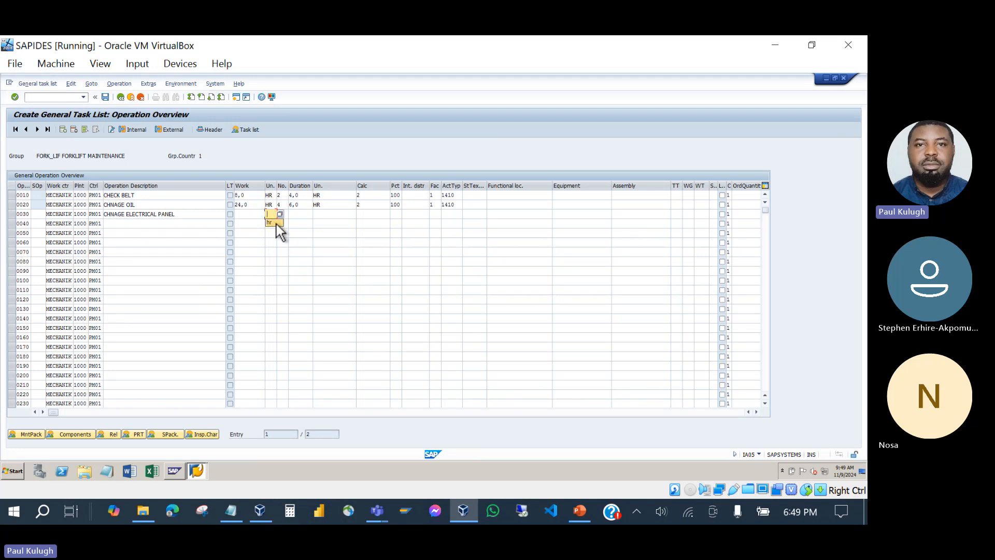
click(275, 223)
click(301, 206)
click(284, 214)
text(3)
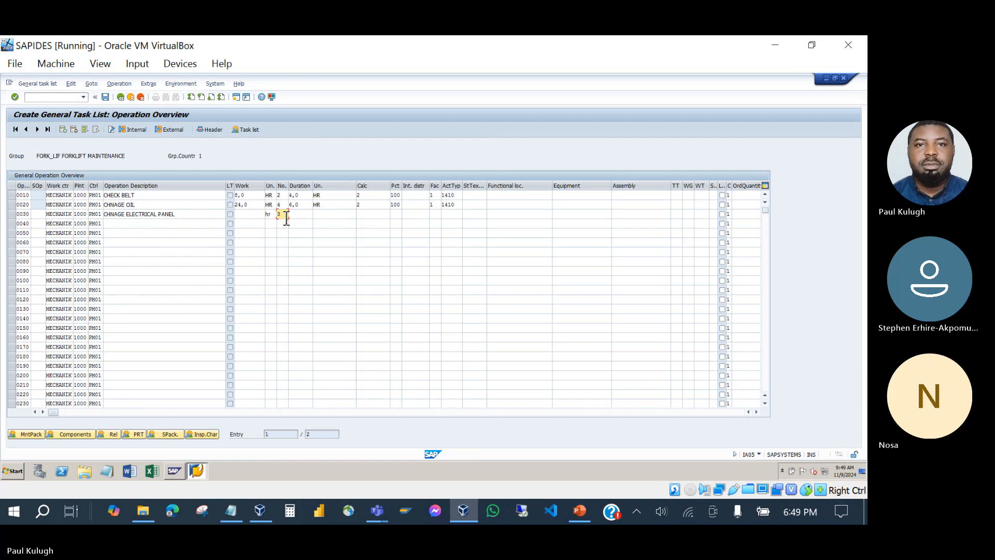
Step: Set operation 0030 to a duration of 4 hr with calculation key 2 and confirm the entry
click(304, 216)
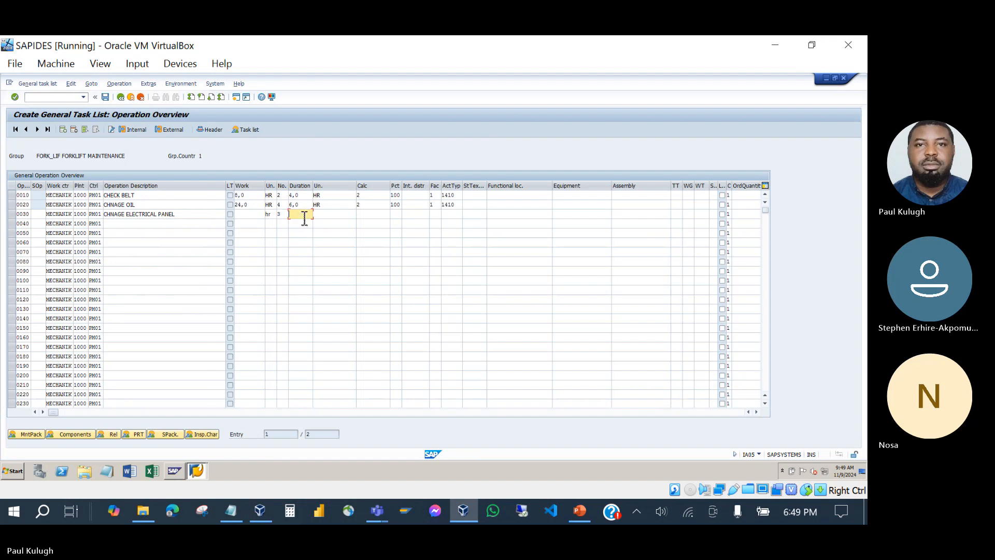
click(330, 215)
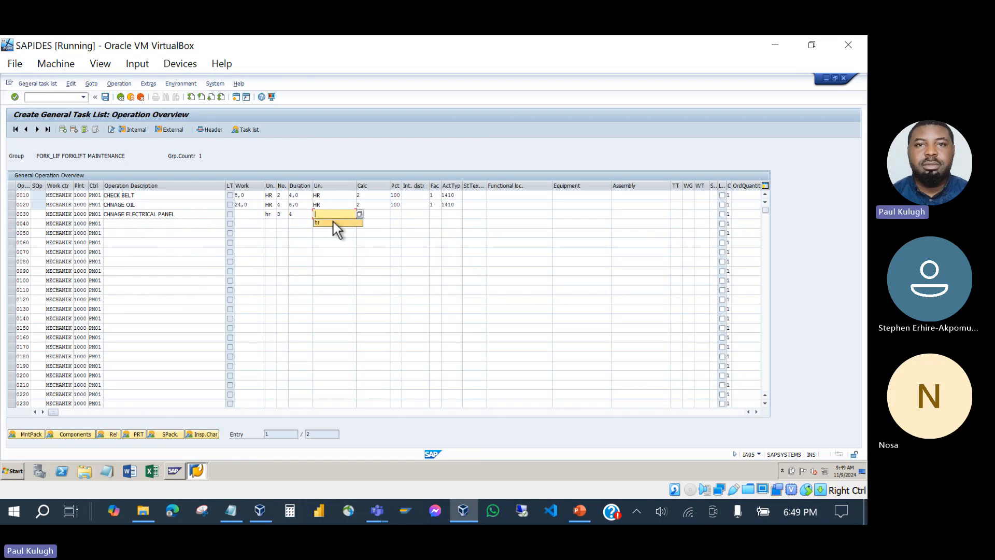
click(334, 221)
click(381, 215)
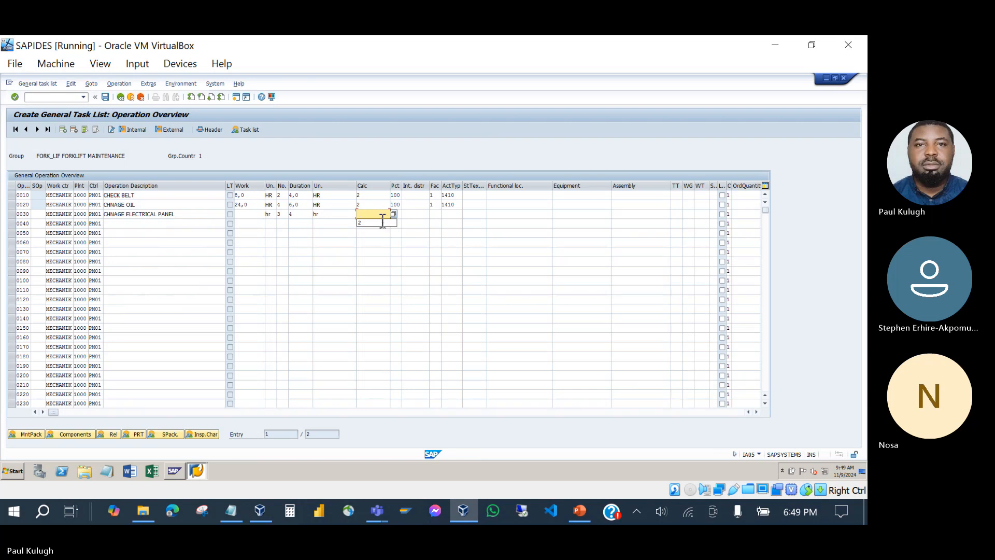
click(380, 223)
key(Return)
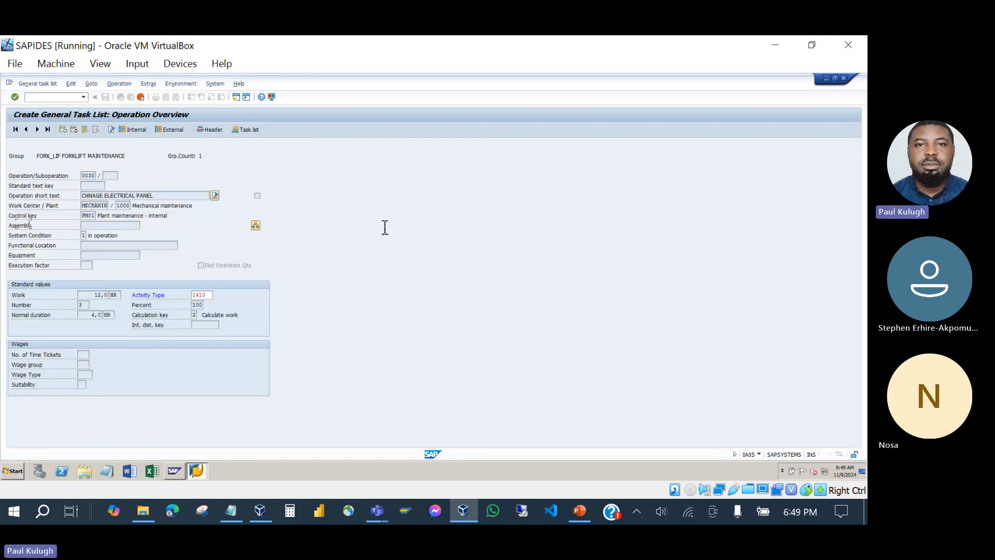
key(Return)
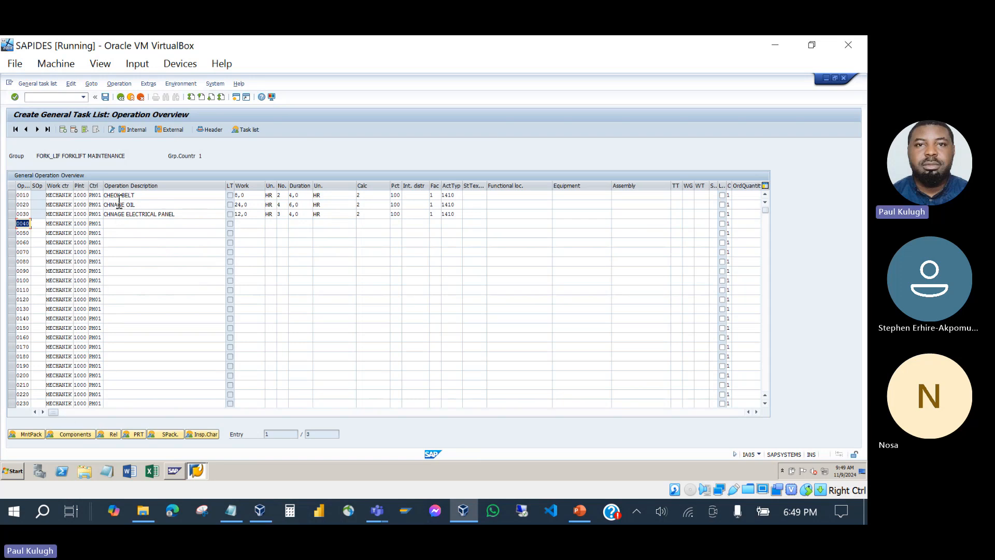
Step: Review the three operation descriptions and view the maintenance packages offered for them, returning to the operation overview
click(146, 197)
click(146, 206)
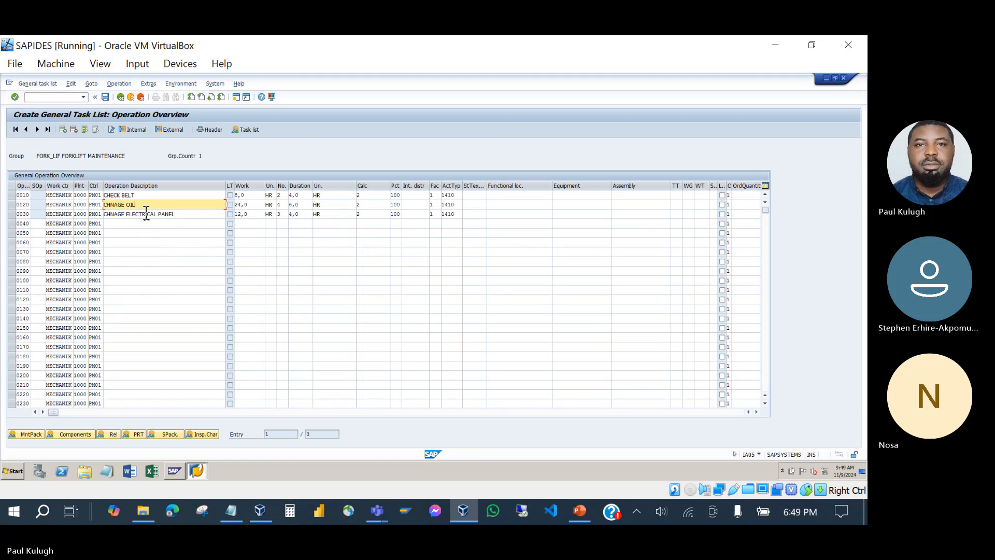
click(147, 215)
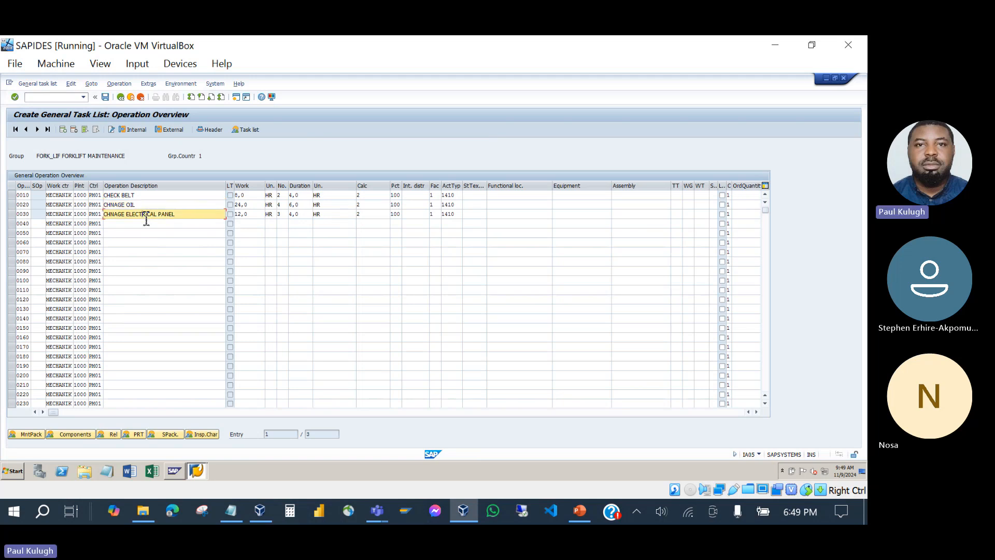
click(30, 434)
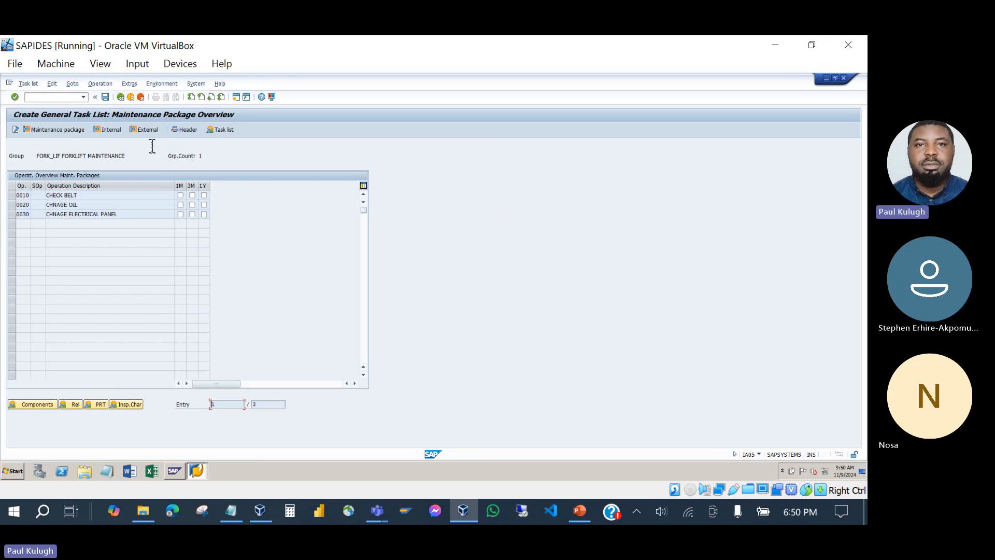
click(120, 98)
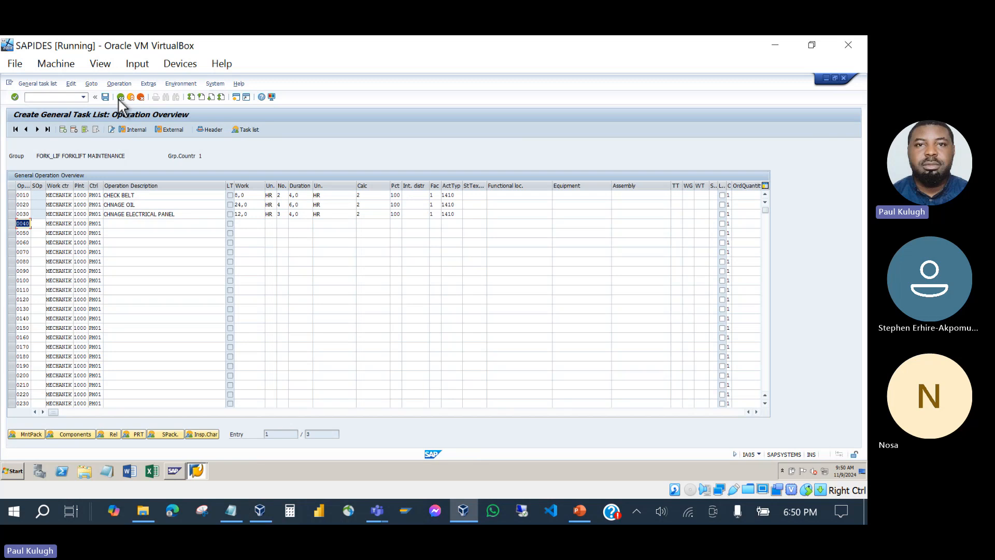
Step: Change the header's maintenance strategy to B-TIME and view the packages it offers for the operations
click(211, 129)
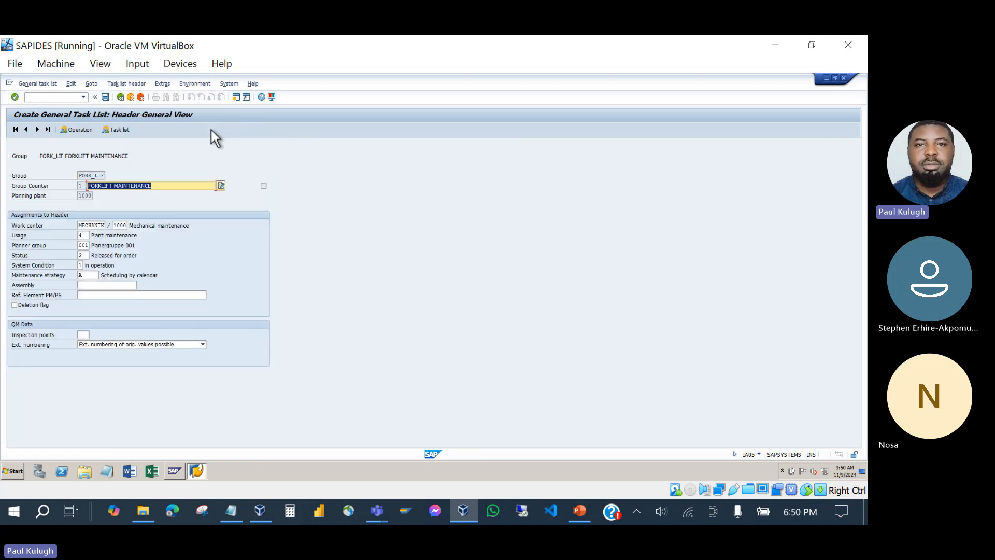
click(84, 275)
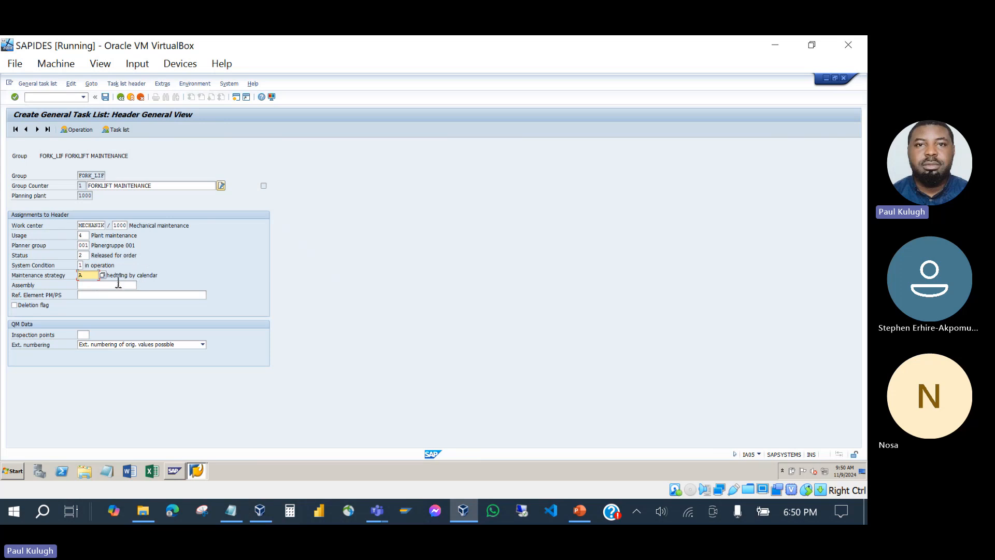
click(102, 275)
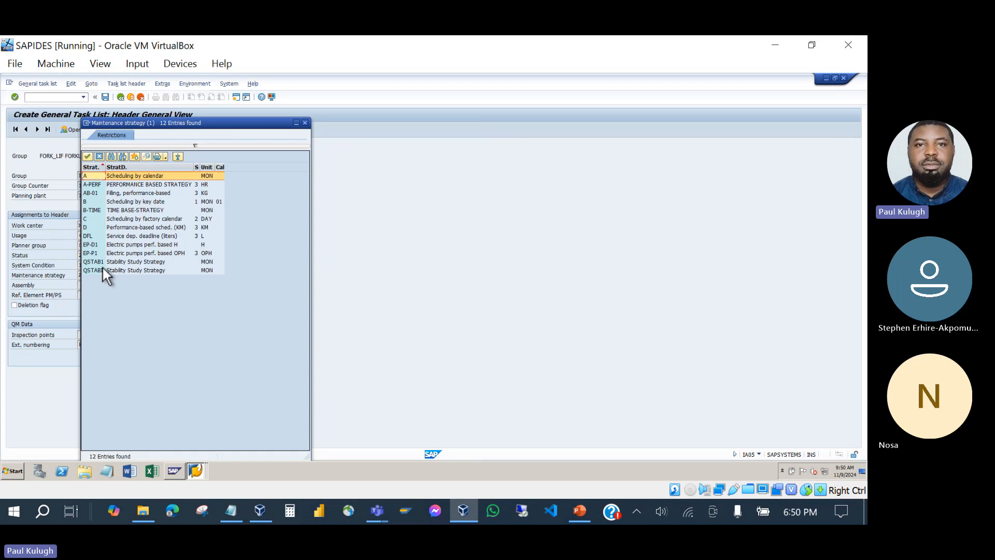
double_click(94, 210)
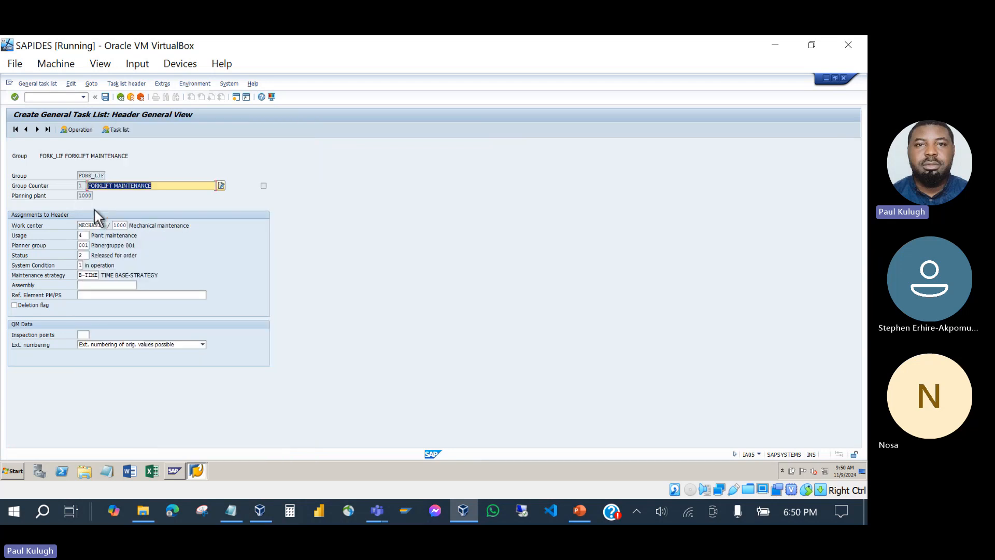
click(80, 133)
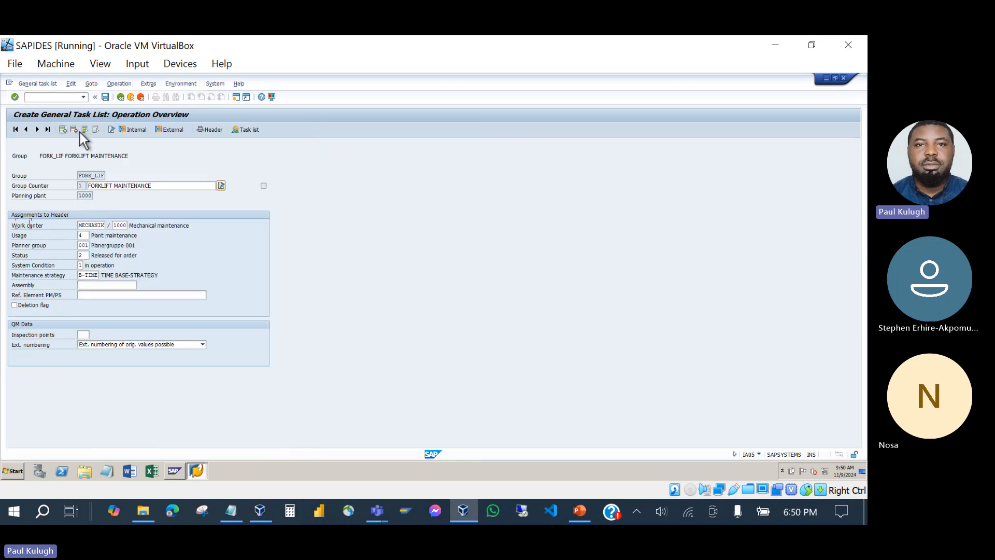
click(30, 437)
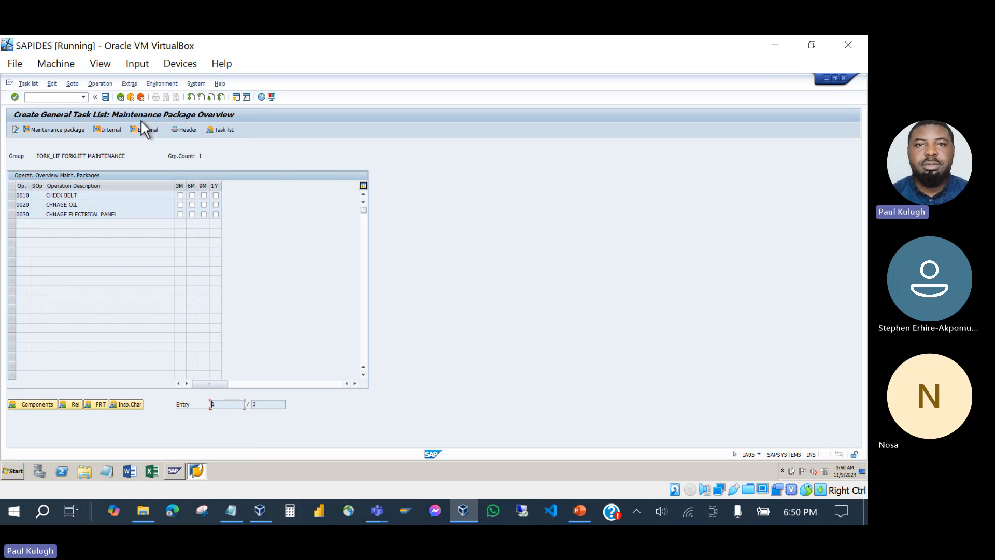
click(120, 97)
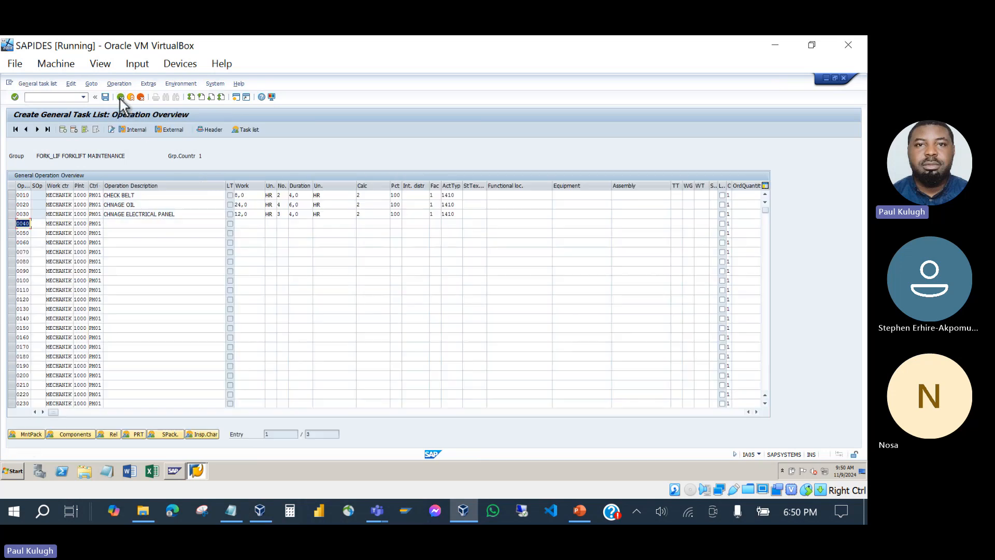
Step: Set the header's maintenance strategy to A (Scheduling by calendar) and open the maintenance package overview for the operations
click(205, 131)
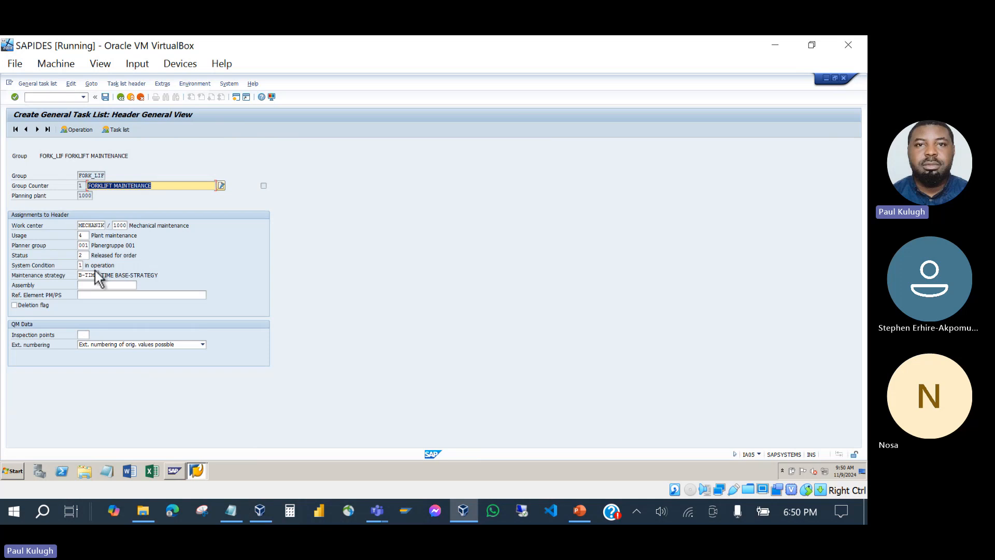
click(96, 273)
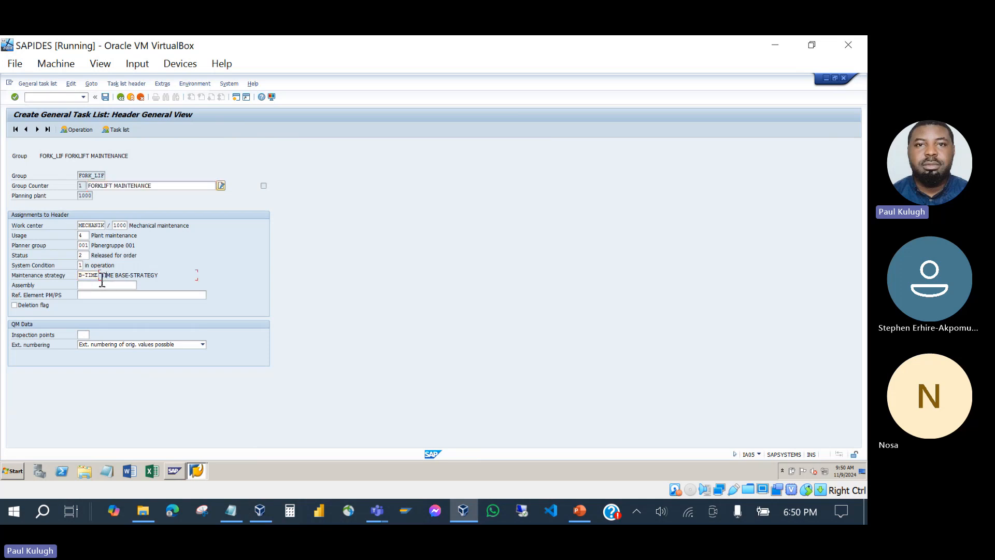
click(102, 275)
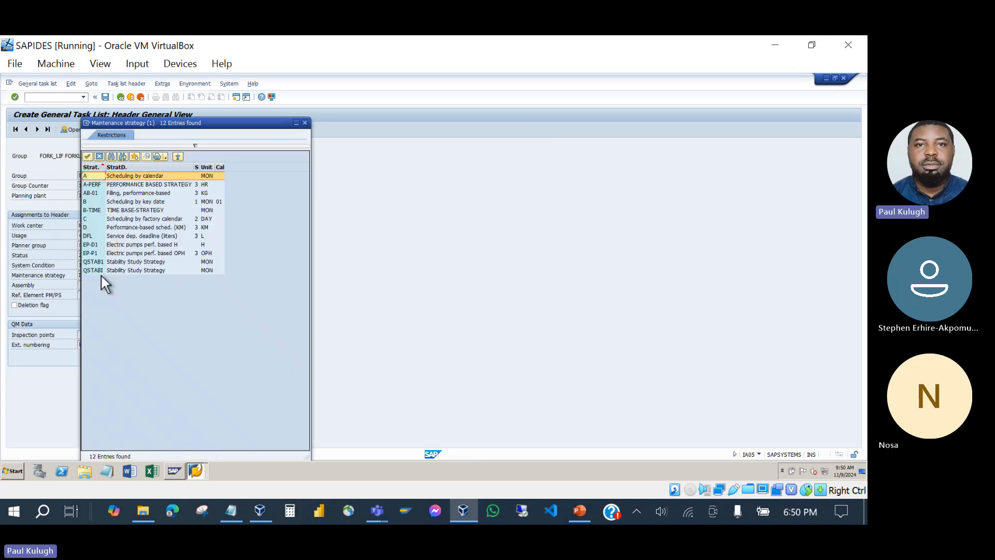
double_click(97, 176)
click(102, 184)
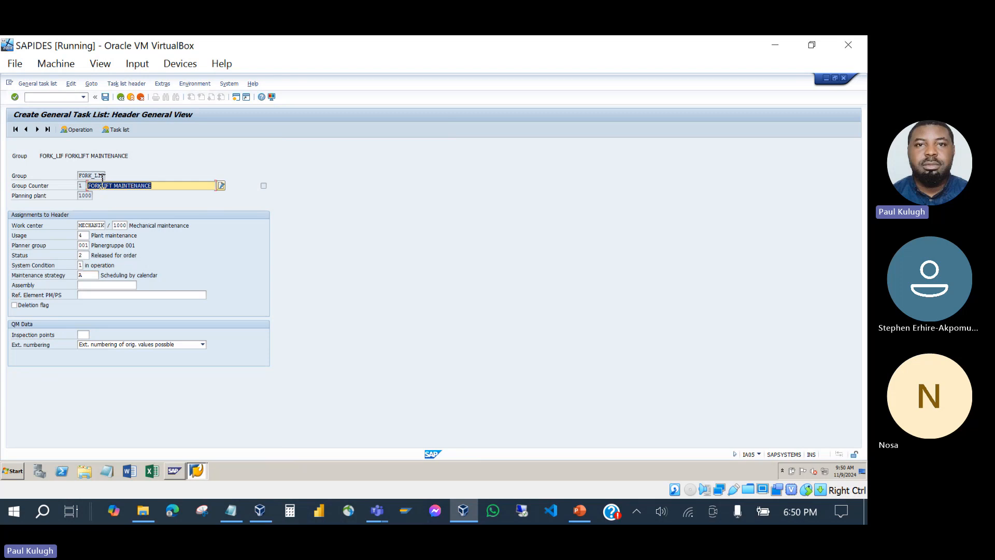
click(80, 132)
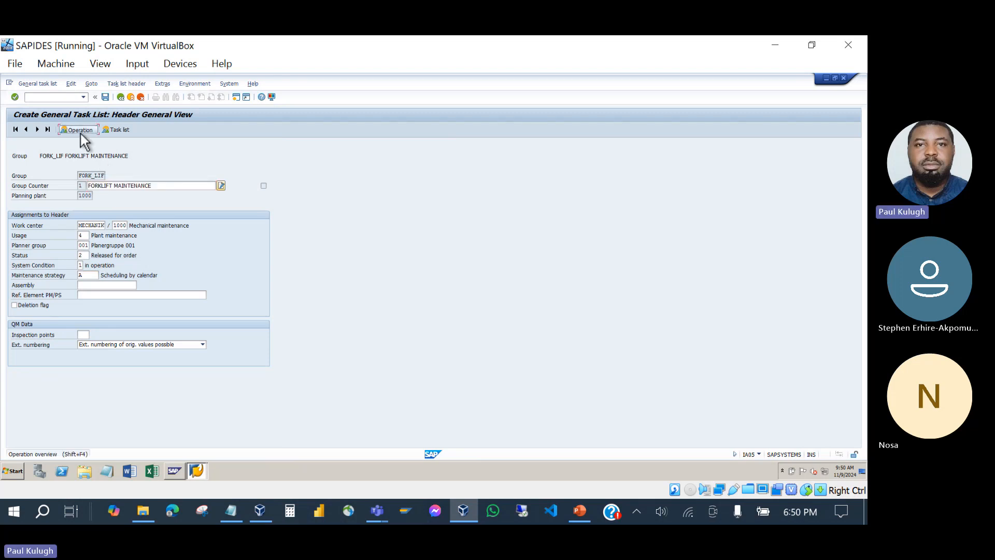
click(27, 435)
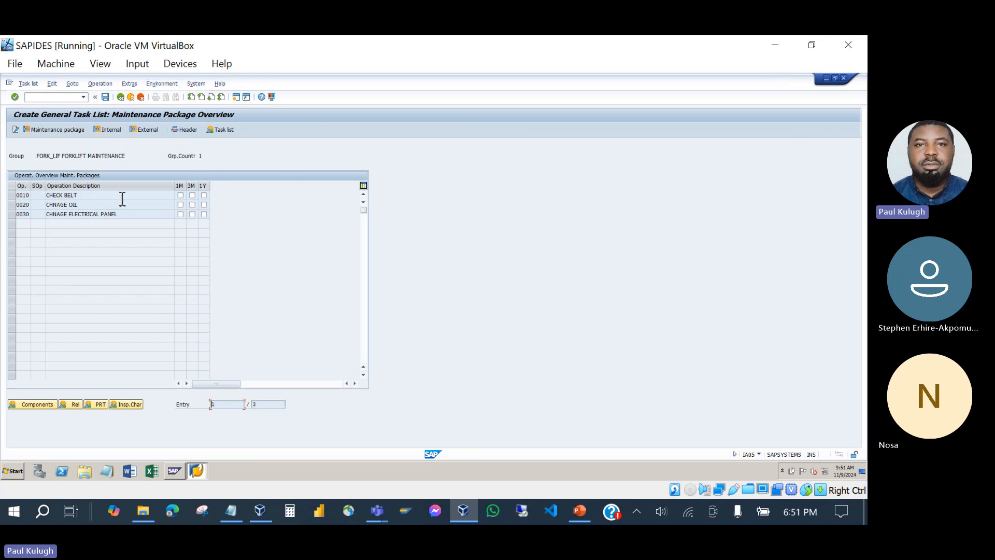
Step: Assign the 1M package to CHECK BELT, 3M to operation 0020 and 1Y to operation 0030
drag(83, 197, 7, 198)
click(180, 195)
drag(84, 206, 48, 205)
click(192, 206)
click(204, 215)
drag(107, 196, 34, 196)
click(14, 195)
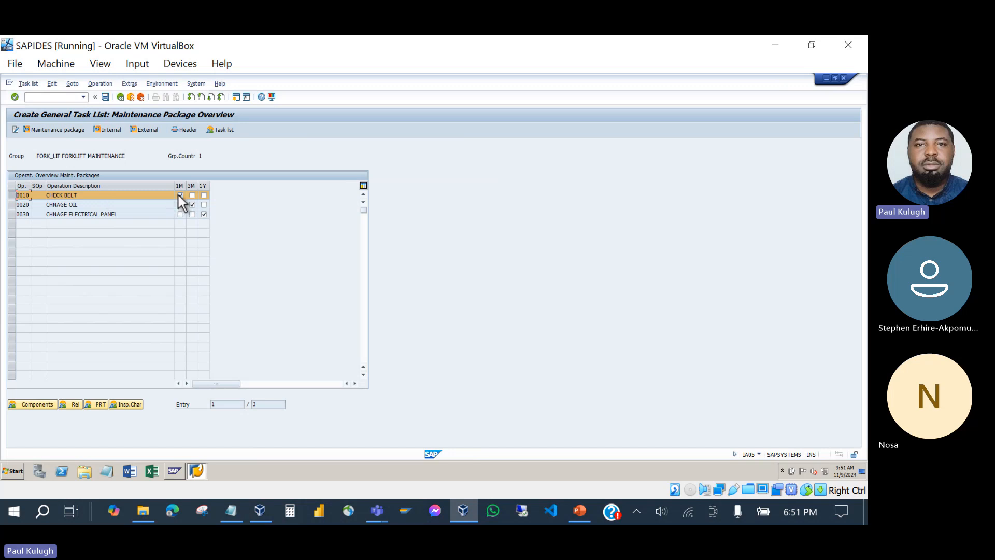
drag(105, 198, 34, 196)
click(14, 196)
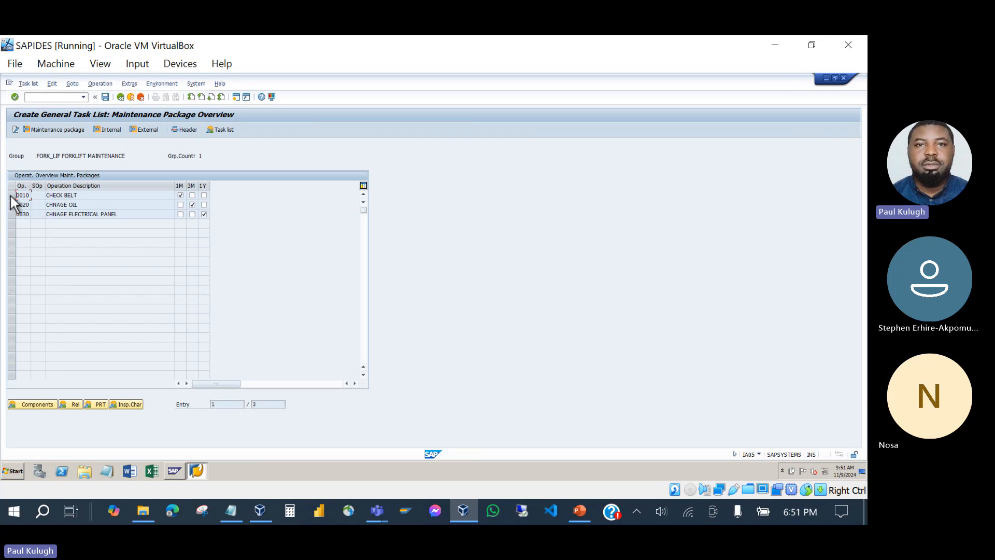
drag(96, 198, 17, 204)
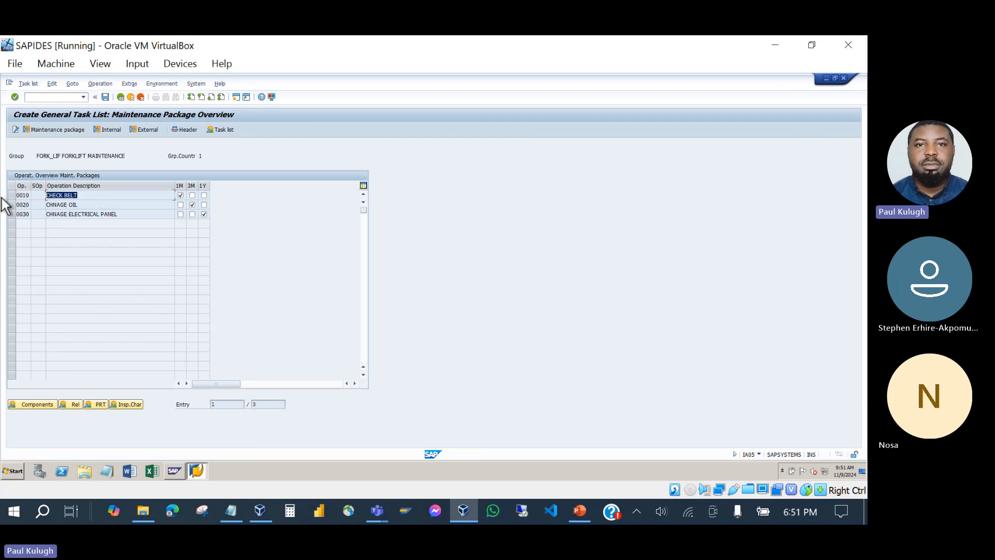
Step: Clear the 3M package of operation 0020, reopen the maintenance package overview and assign 3M again
click(192, 205)
click(180, 214)
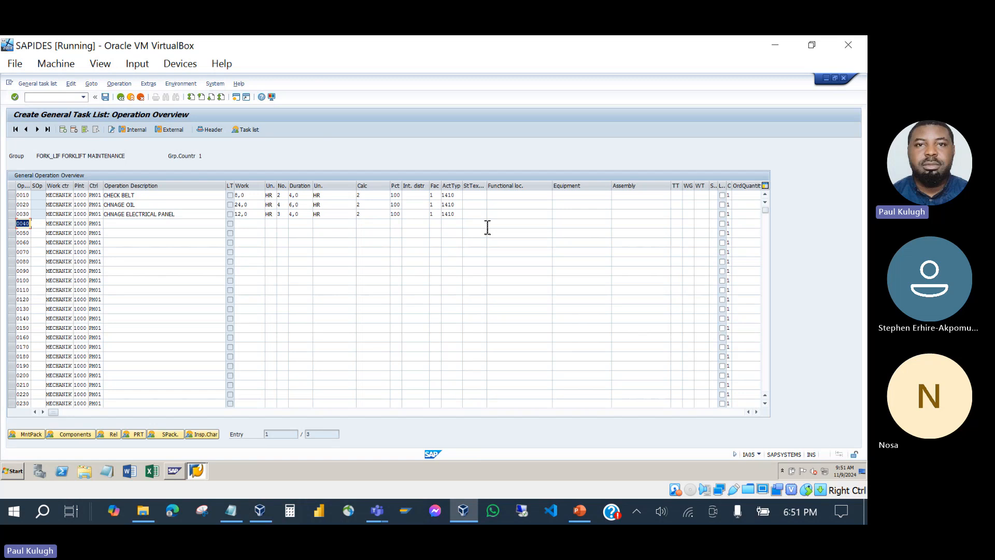
click(39, 436)
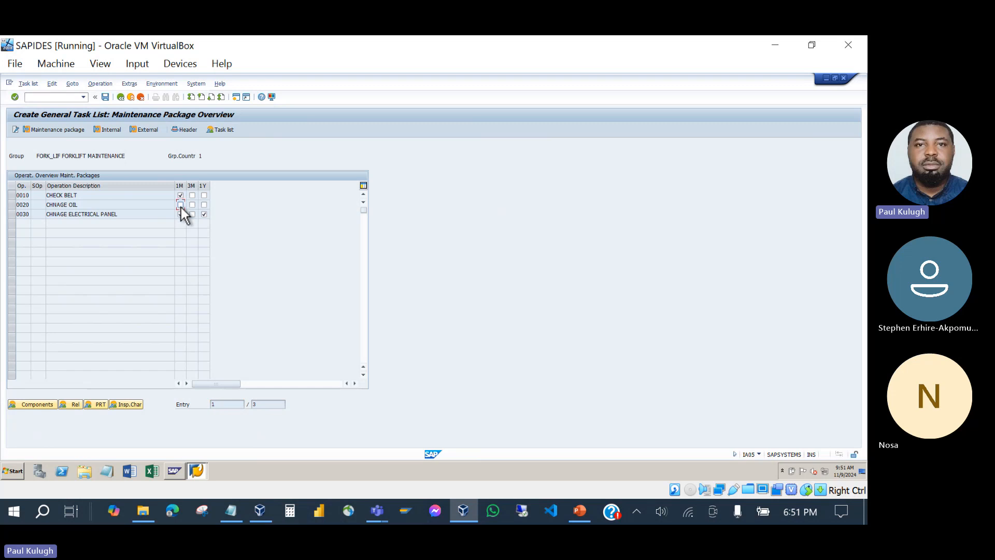
click(191, 205)
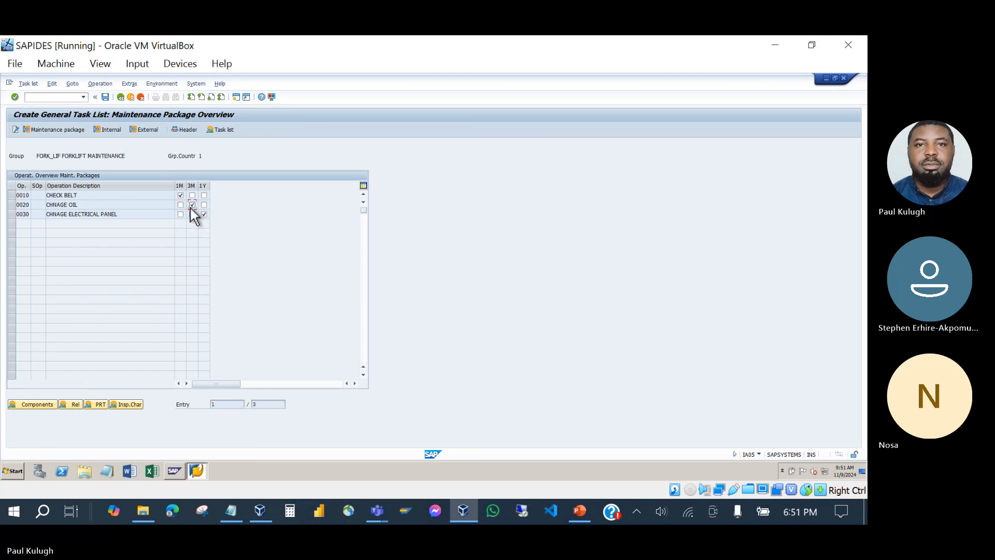
Step: Review the three operation descriptions against their assigned maintenance packages
drag(94, 199, 13, 205)
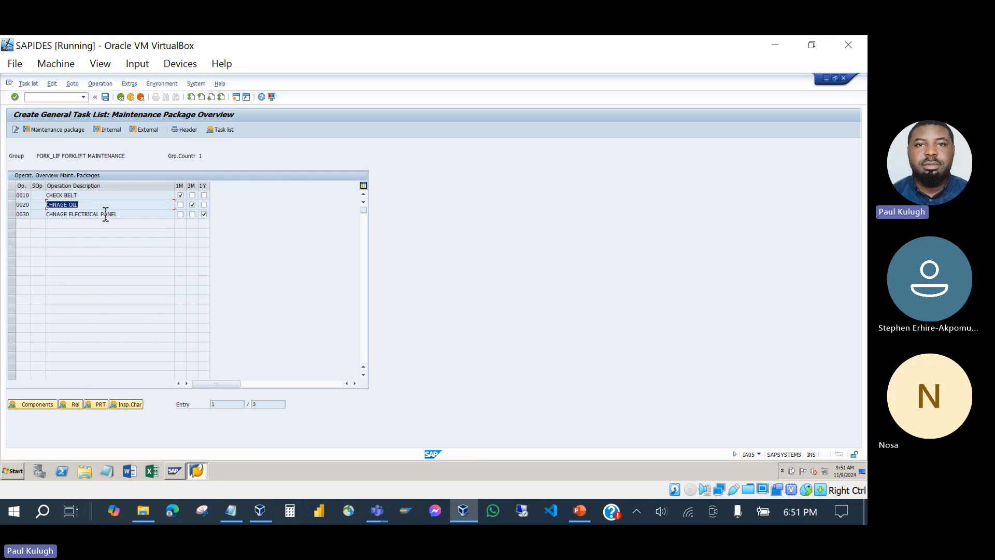
drag(138, 214, 26, 217)
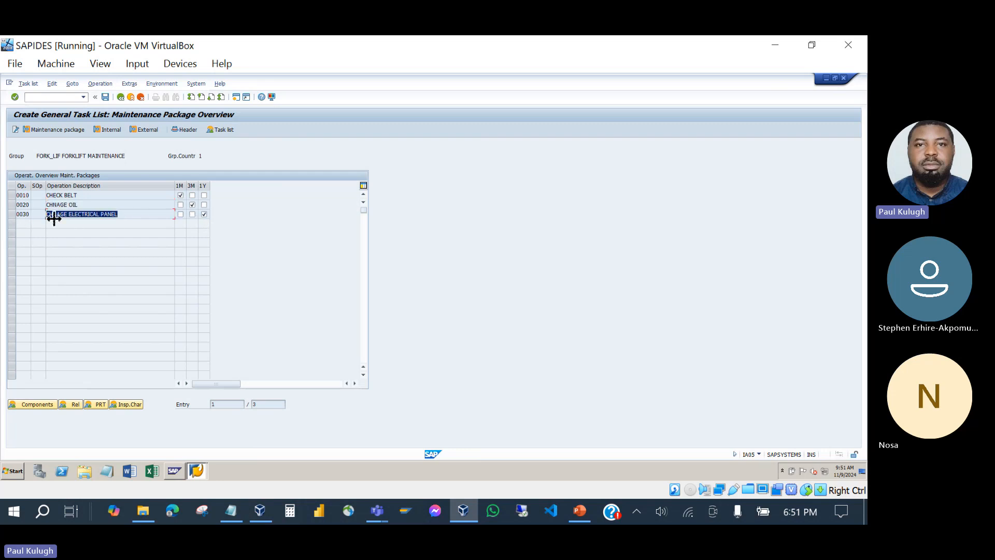
click(118, 204)
click(204, 214)
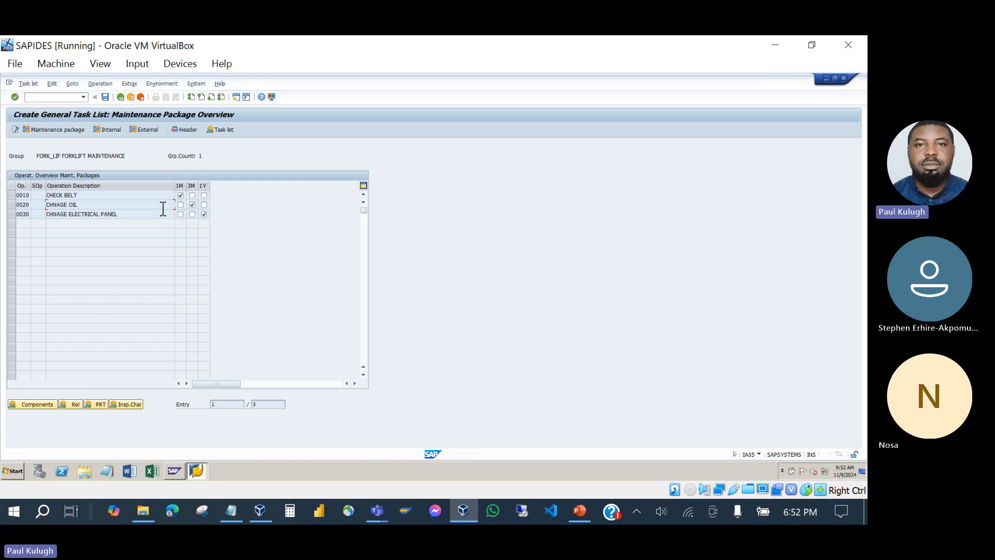
click(192, 204)
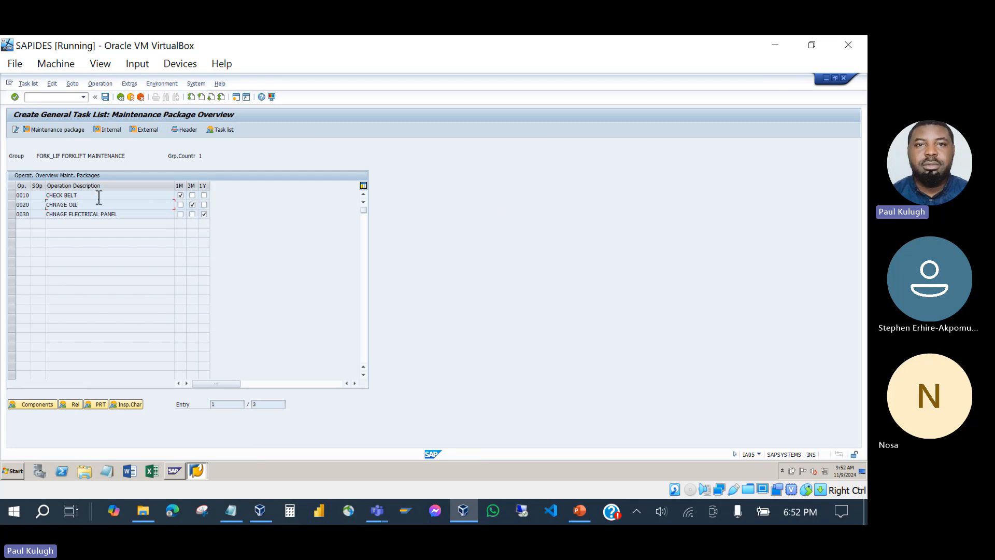
Step: Go back to the operation overview and consult the Structure of Task List slide in PowerPoint, returning to the SAP task list
click(120, 98)
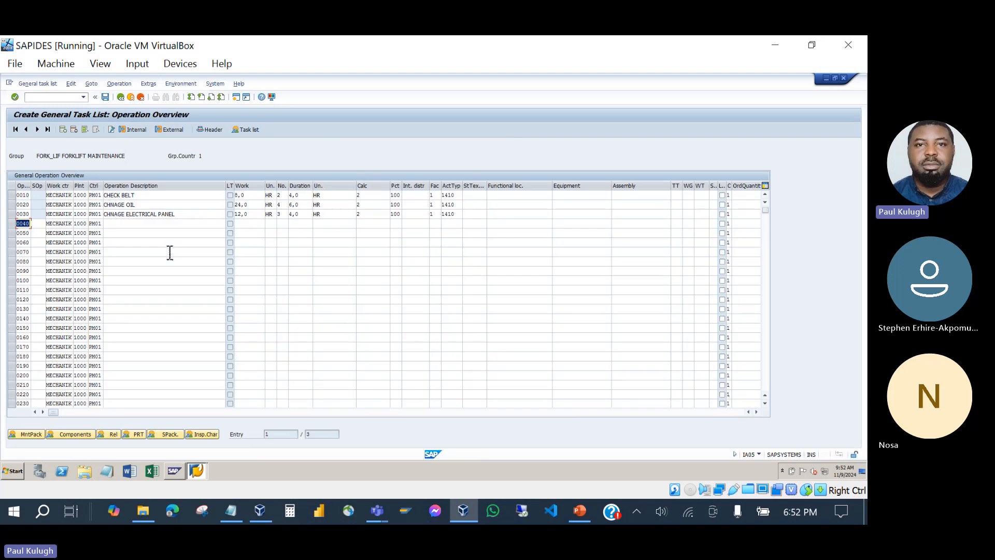
click(580, 512)
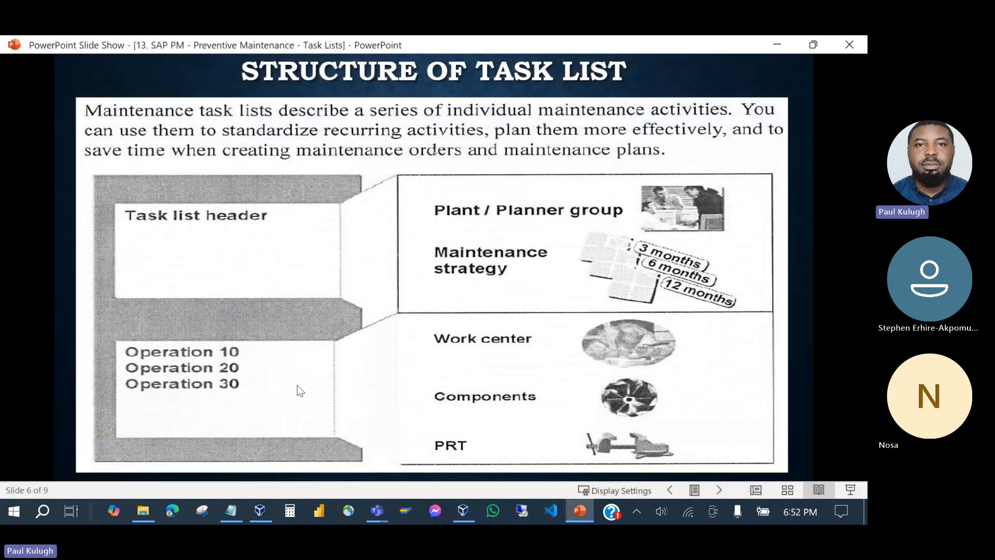
click(582, 512)
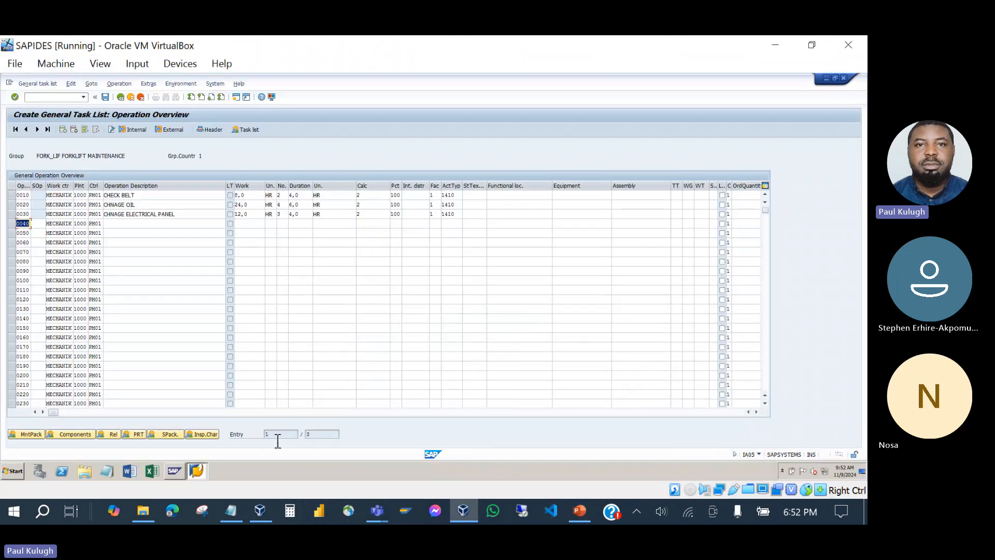
Step: Select operation 0020 for the oil change and open its component overview
click(77, 434)
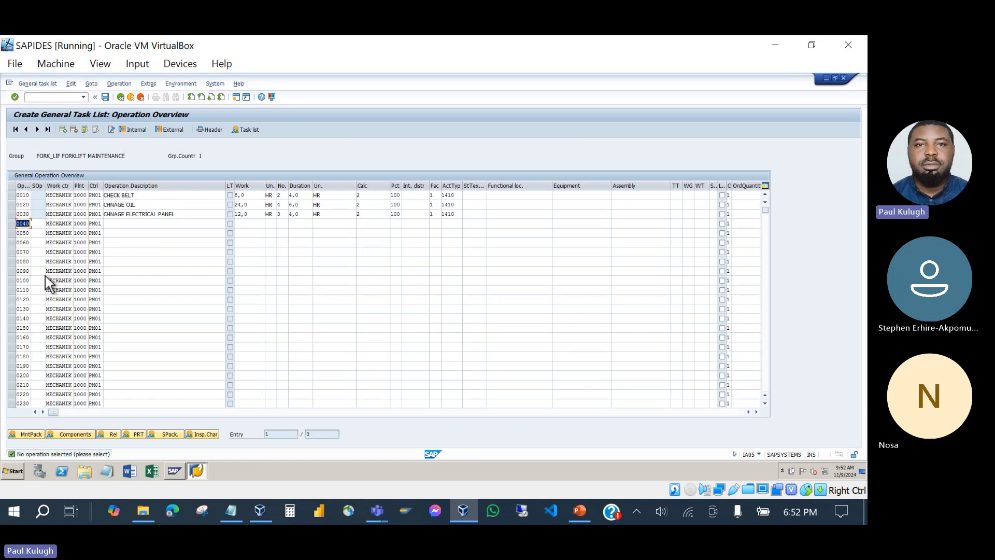
click(14, 195)
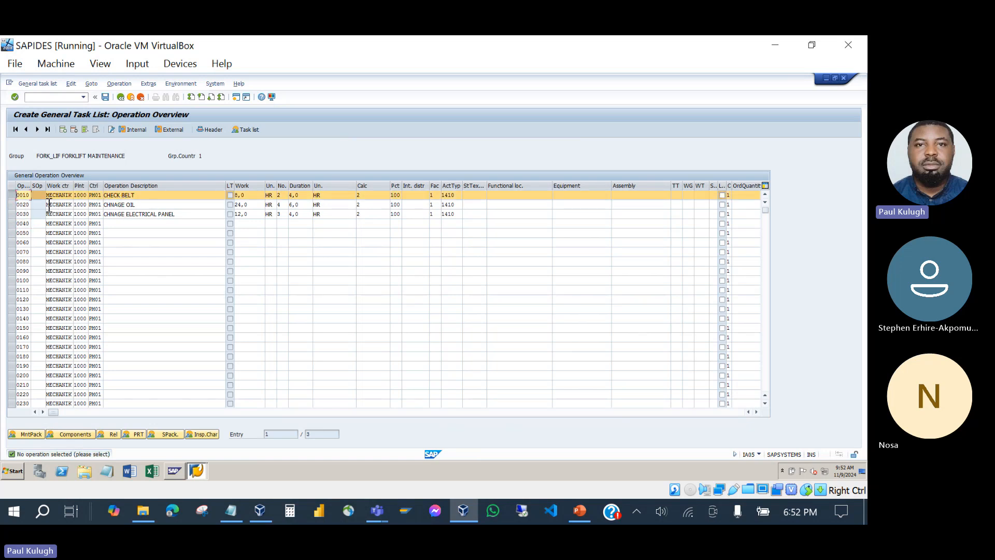
click(12, 195)
click(143, 206)
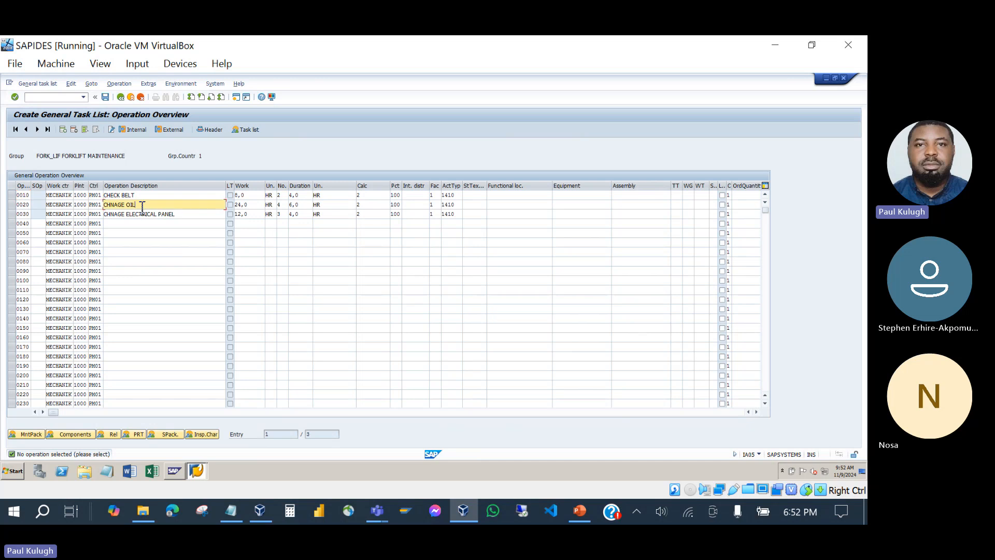
click(12, 214)
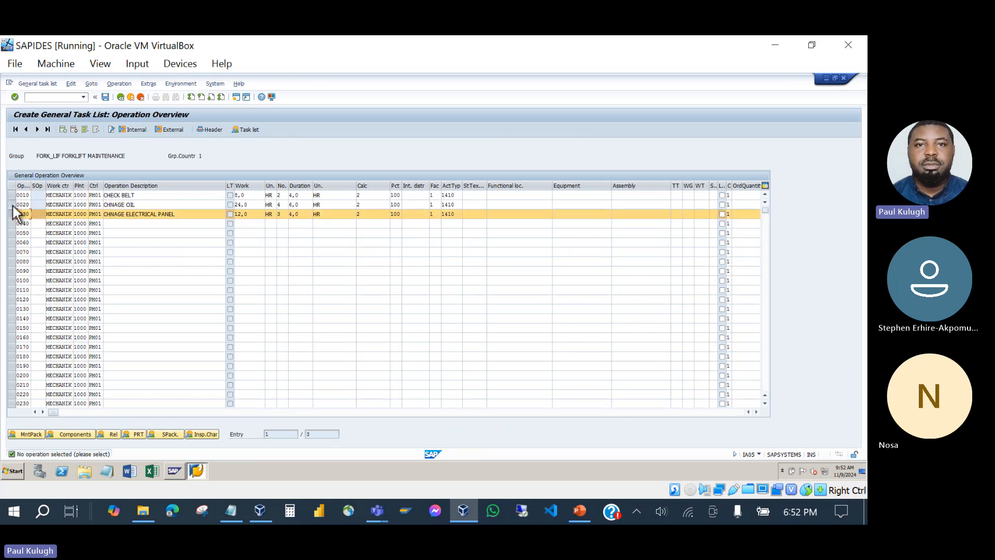
click(12, 205)
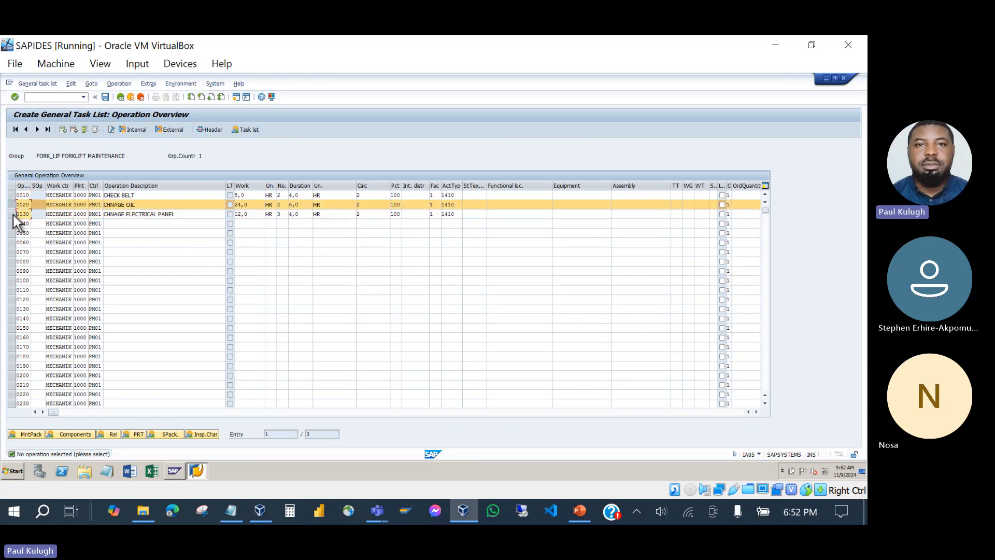
click(80, 434)
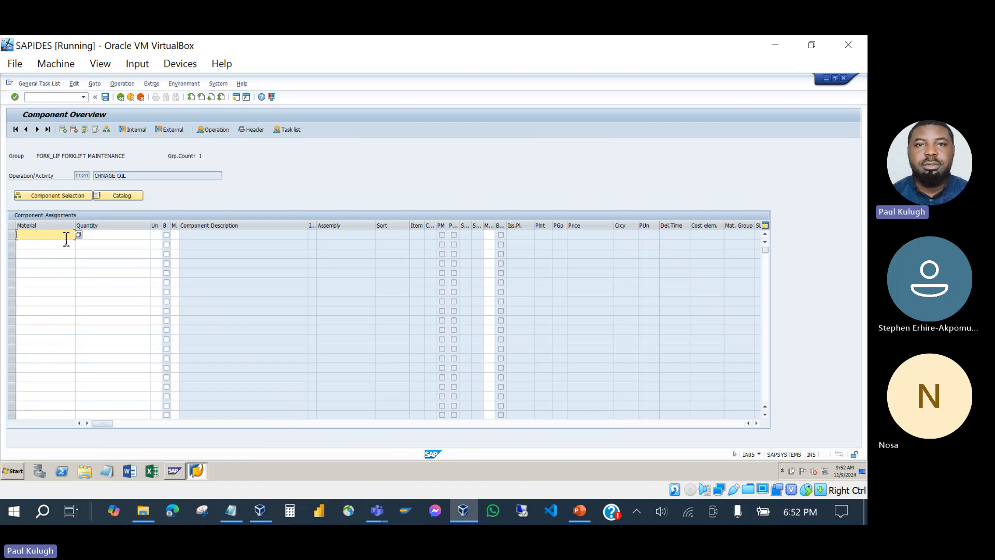
Step: Search materials by the description oil* and try to assign material C_OIL2 as a component of operation 0020
click(78, 234)
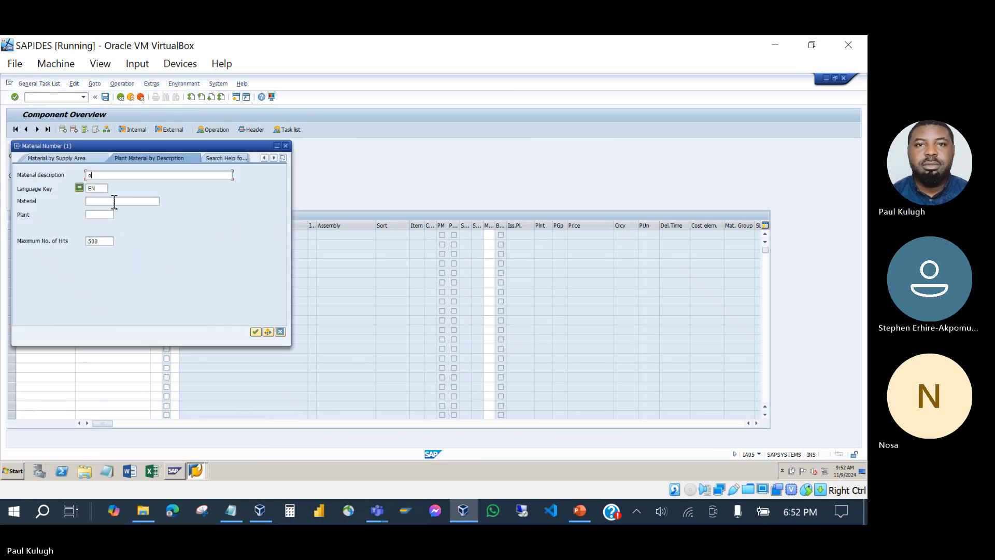
text(oil*)
key(Return)
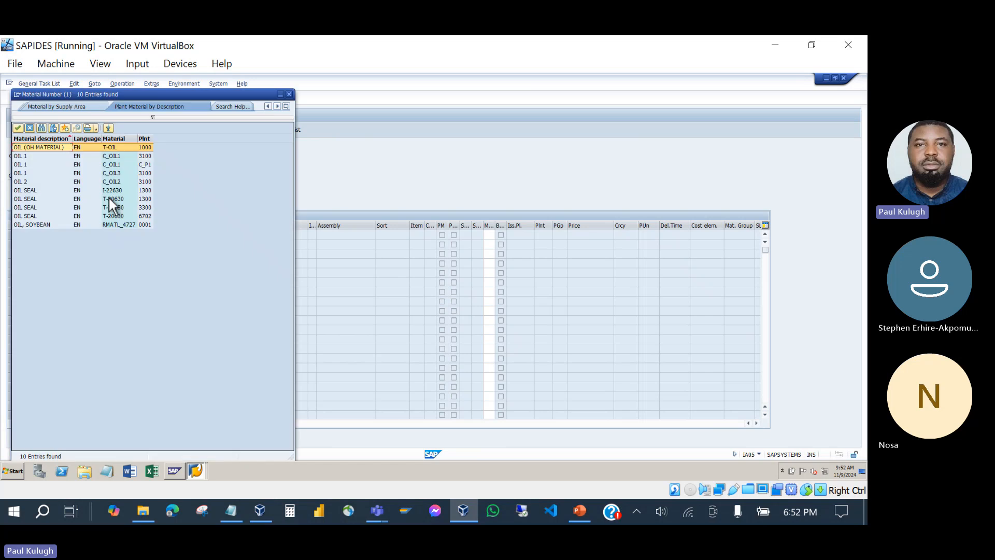
click(35, 184)
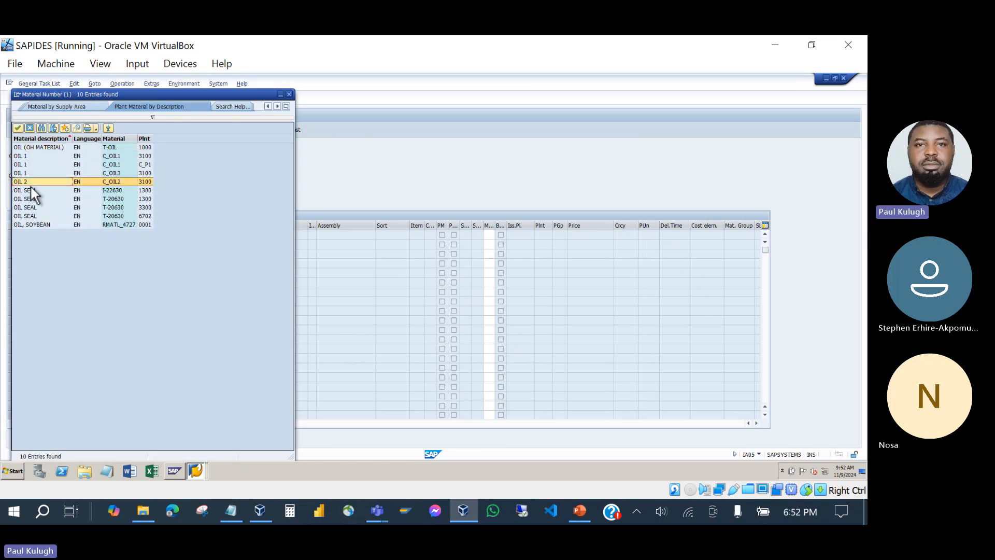
double_click(30, 182)
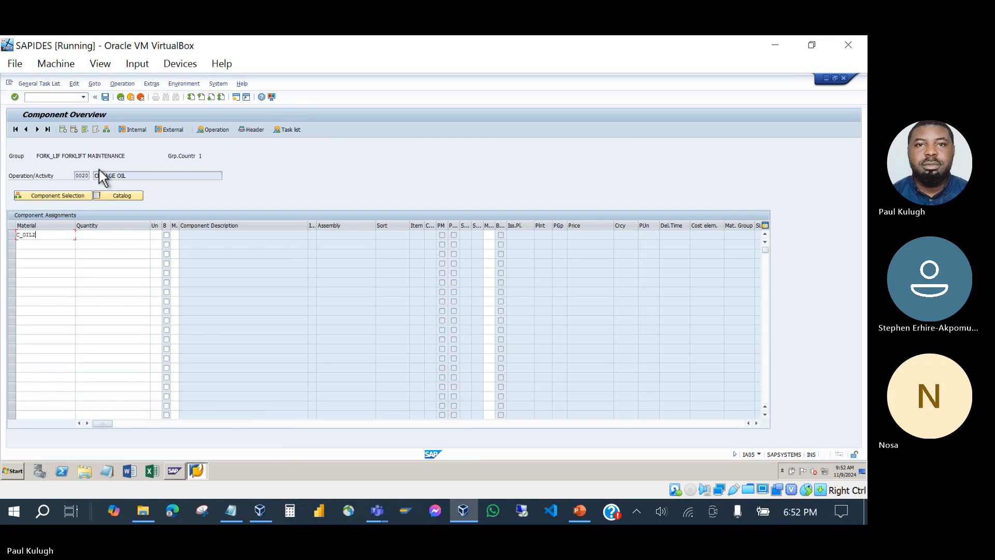
key(Return)
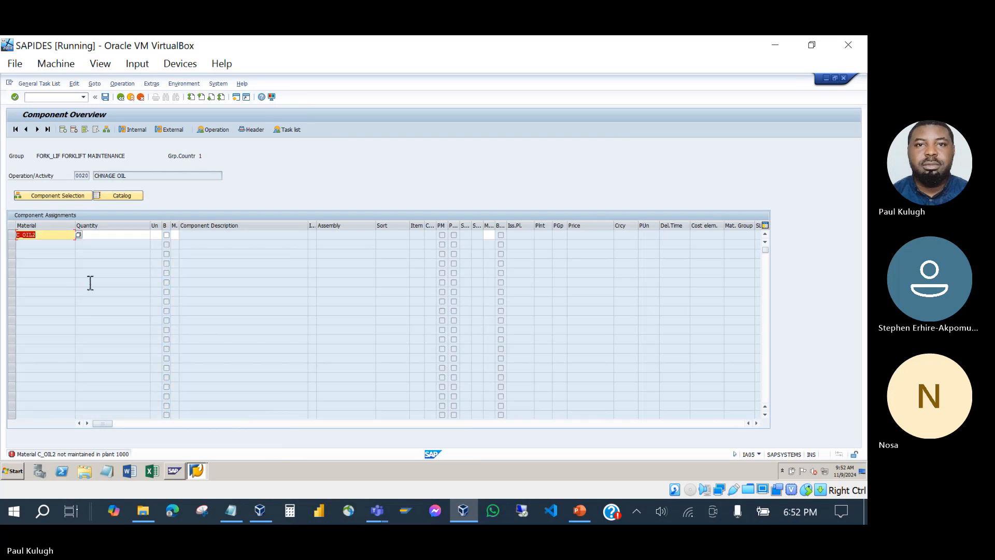
Step: Search plant 1000 for materials described as oil* and assign T-OIL as the component of operation 0020
click(78, 237)
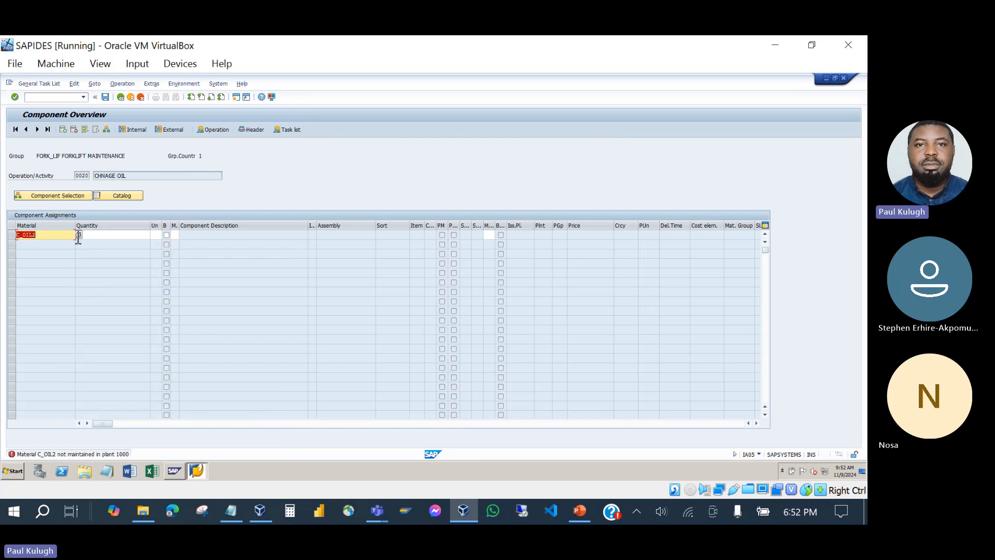
click(77, 236)
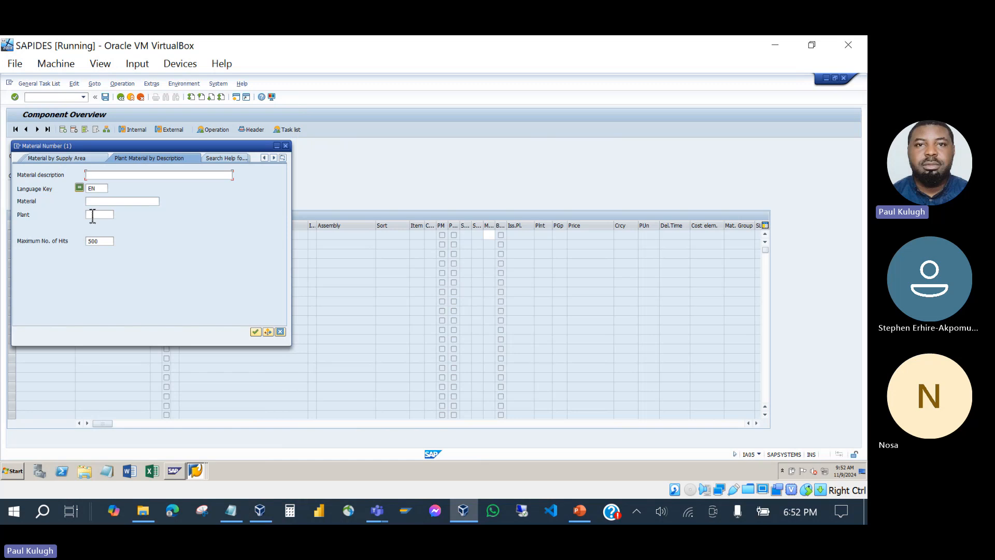
click(102, 215)
text(1000)
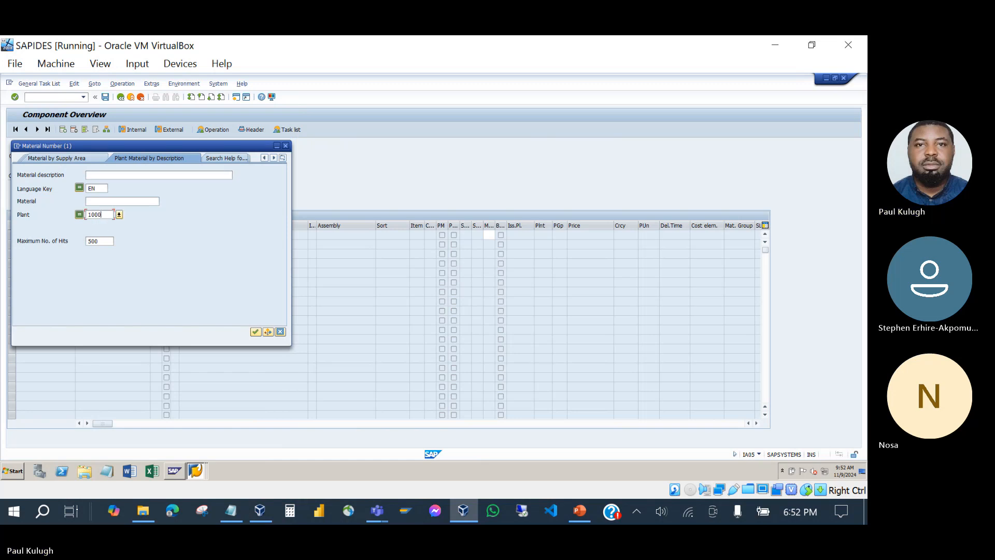
click(124, 178)
text(oil*)
key(Return)
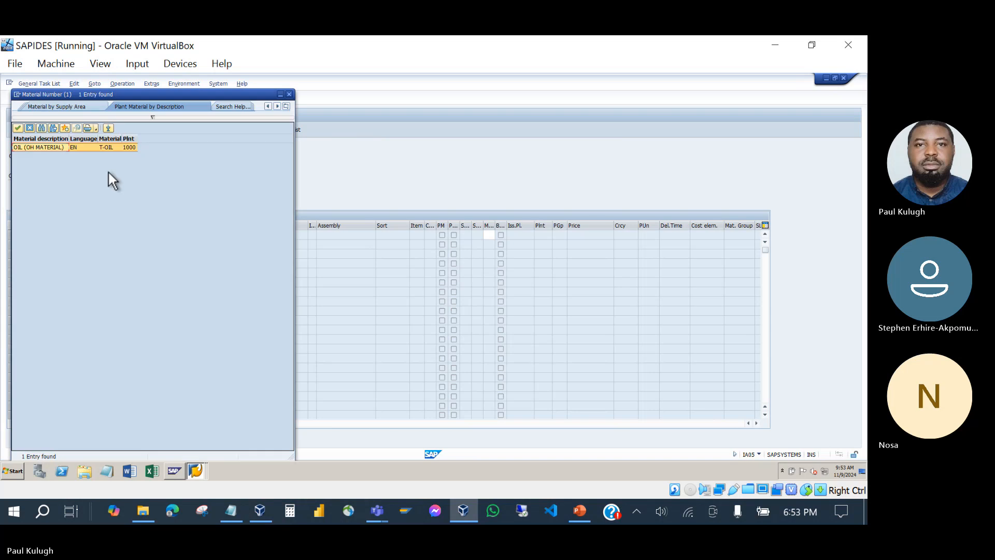
double_click(38, 147)
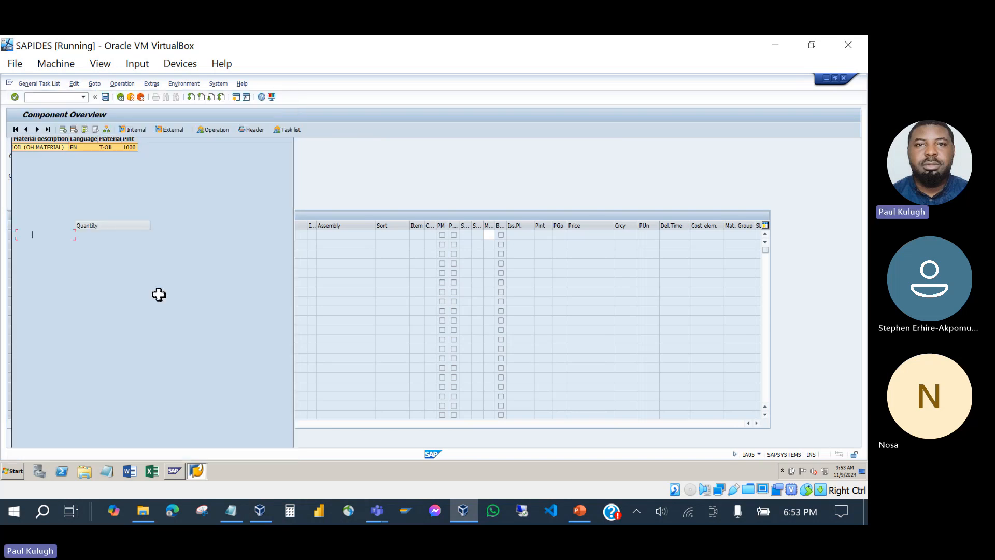
key(Return)
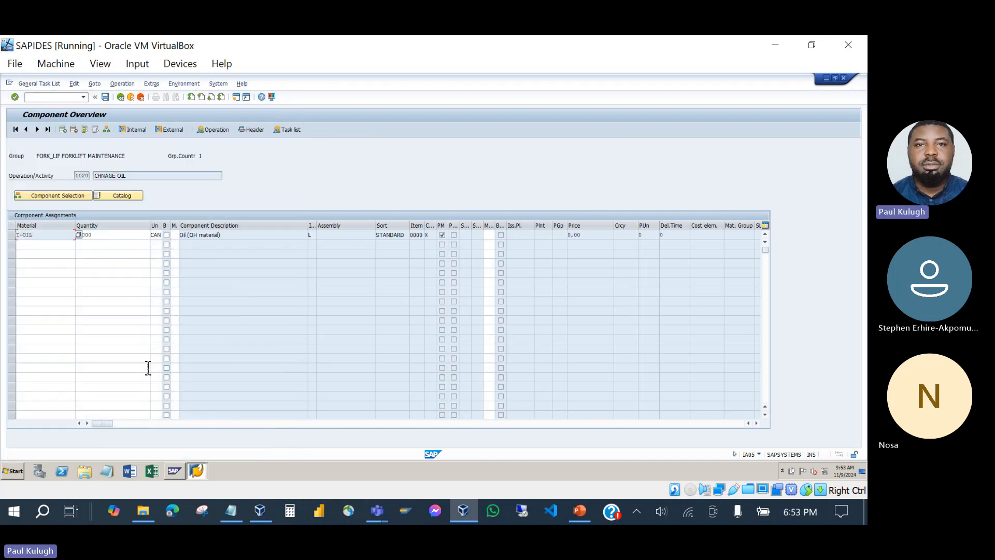
Step: Return to the operation overview and reopen the components of operation 0020 to review the assigned oil material
drag(243, 237, 149, 249)
click(120, 98)
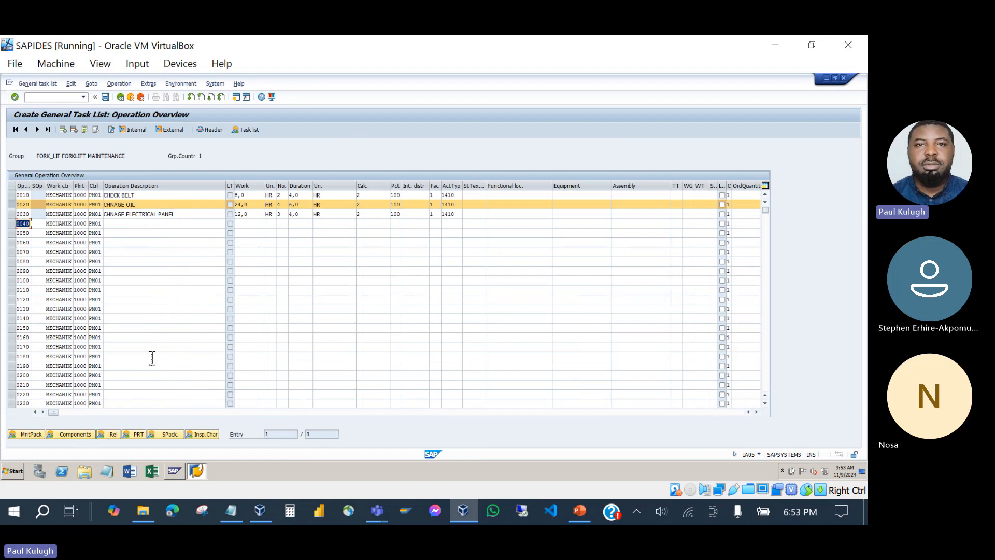
drag(147, 205, 67, 205)
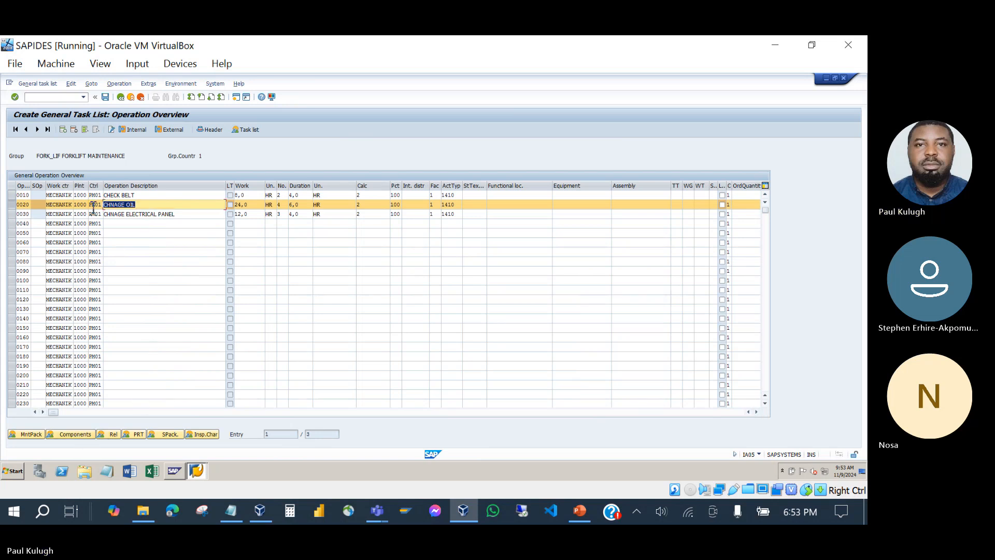
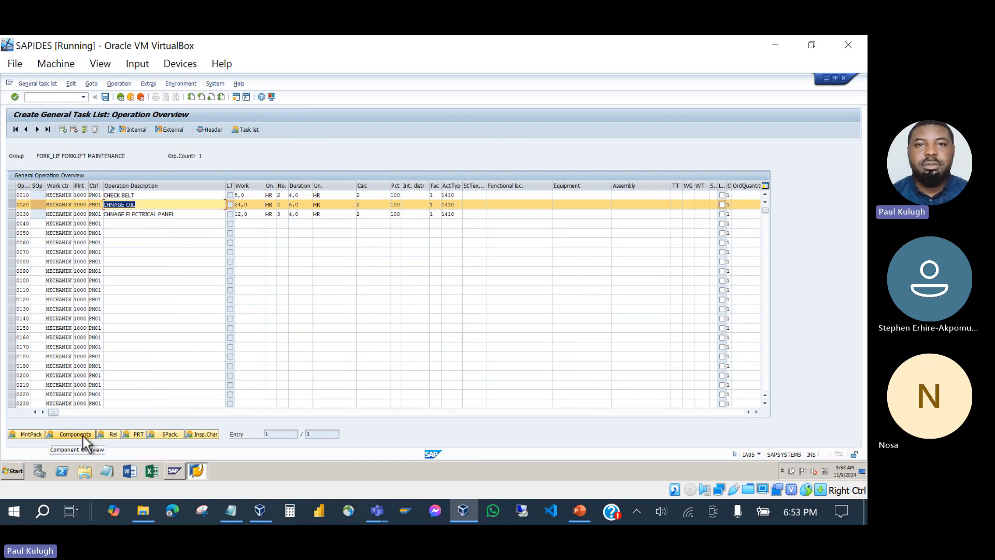
click(155, 215)
click(136, 205)
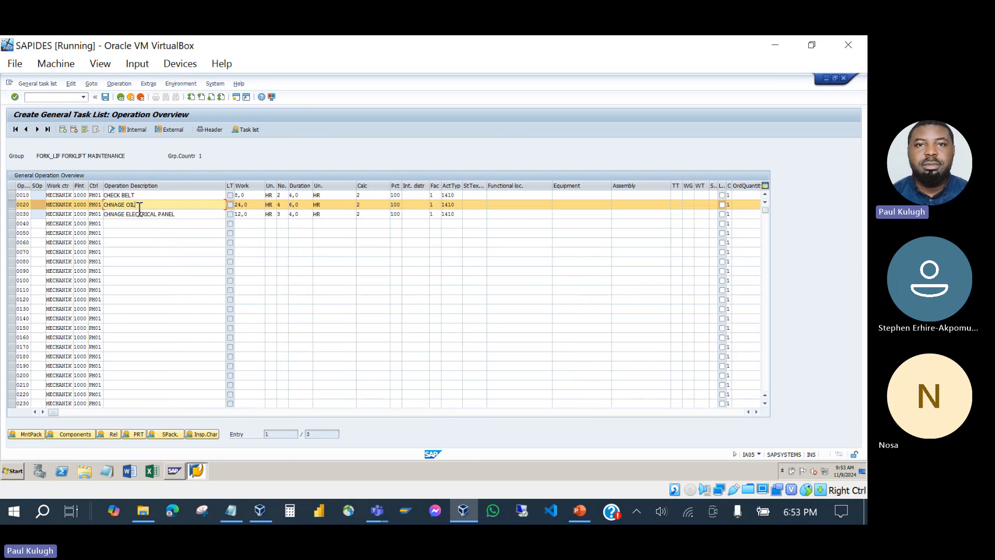
click(78, 438)
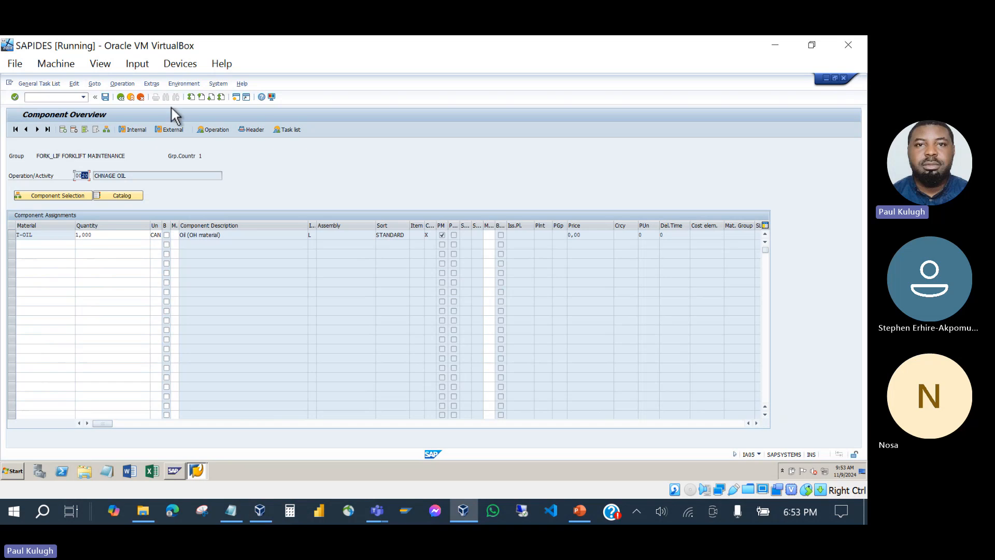
Step: Return to the operation overview and open the component overview of operation 0030 for the electrical panel
click(120, 97)
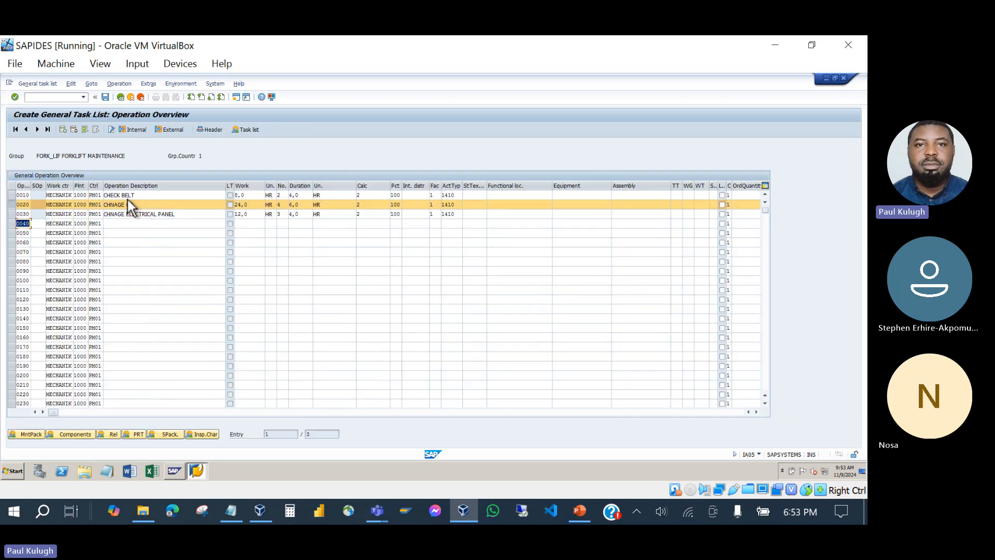
click(11, 213)
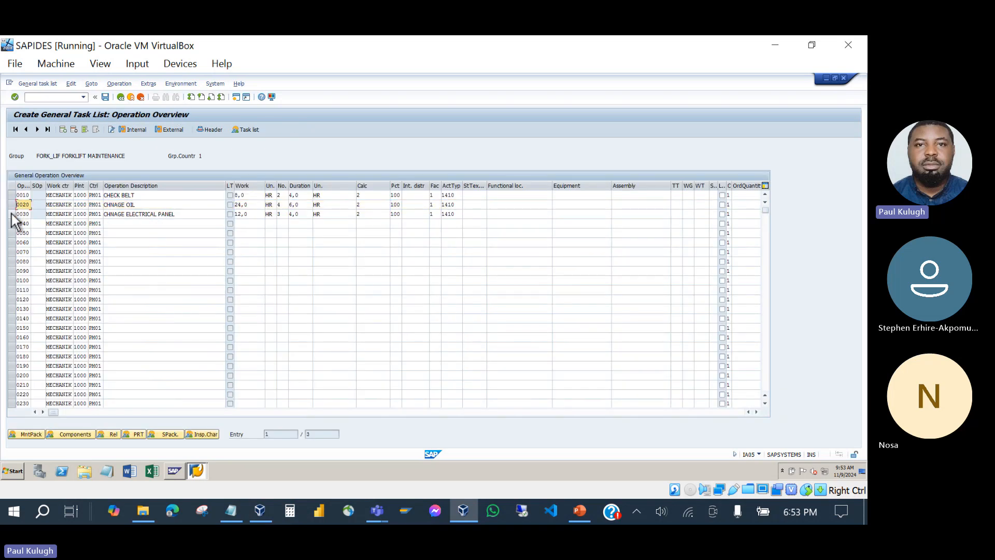
click(75, 434)
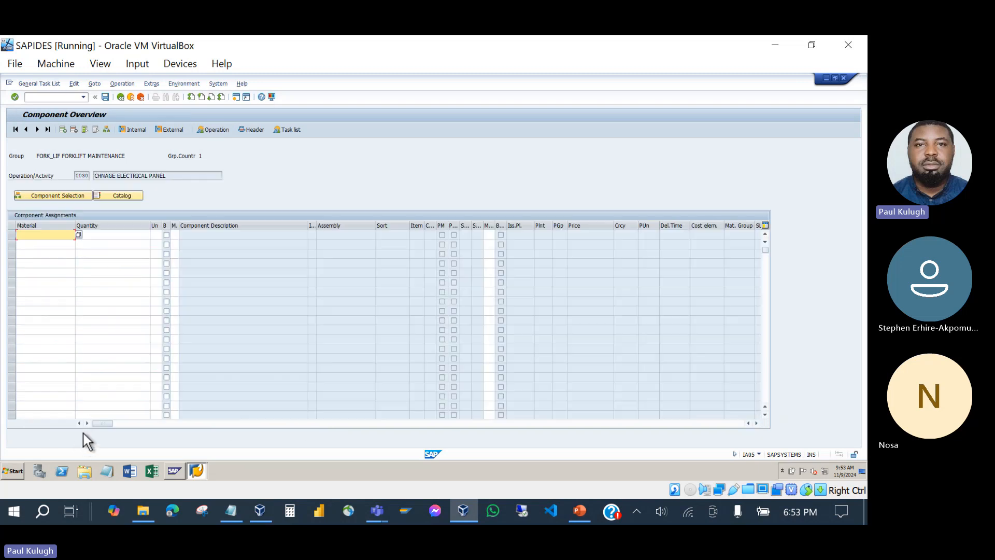
Step: Search plant 1000 for component materials with the description panel*
click(78, 235)
click(108, 215)
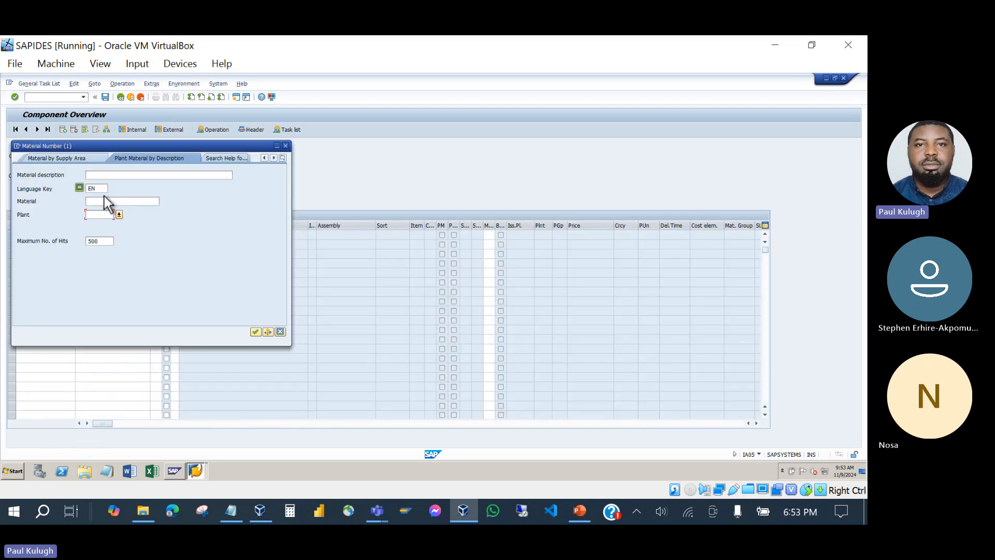
text(1000)
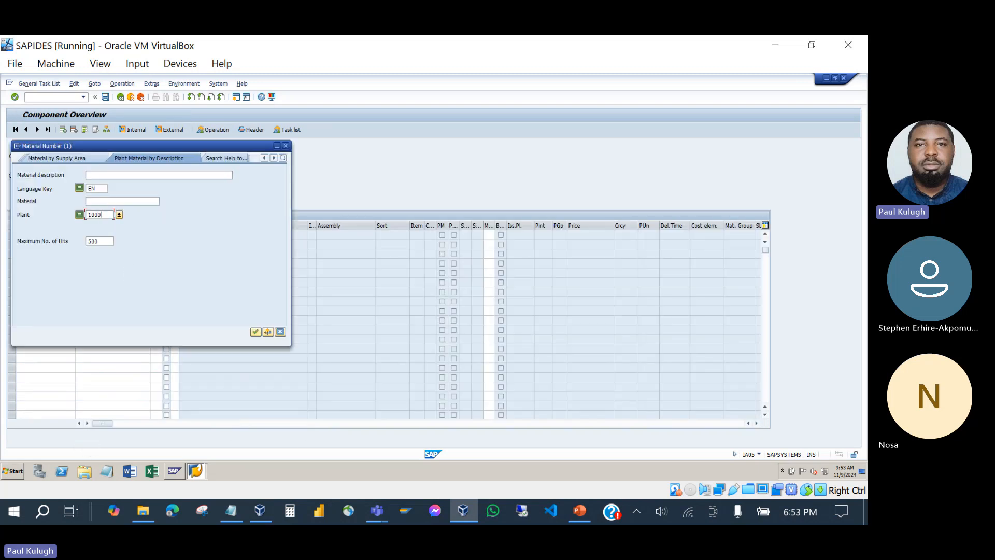
click(102, 175)
text(panel)
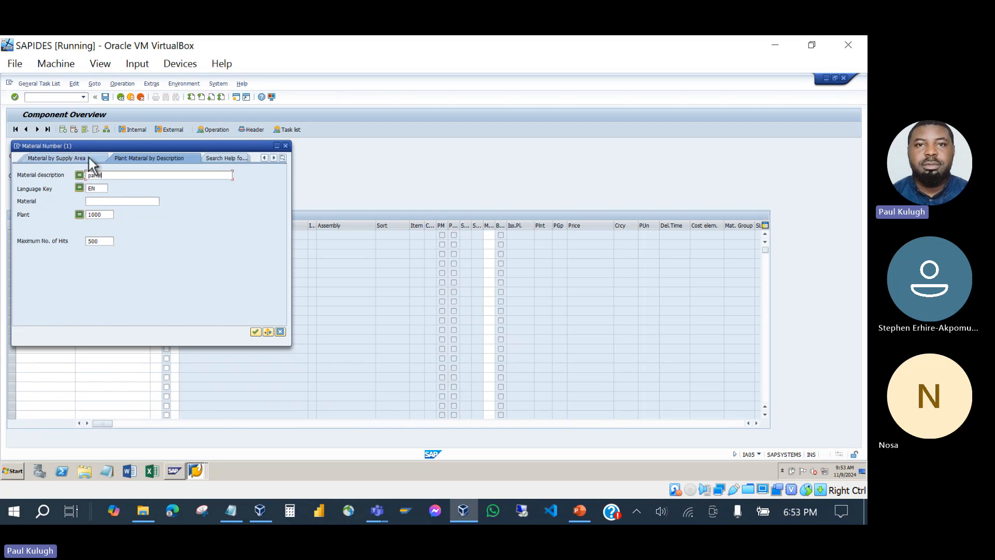
text(*)
key(Return)
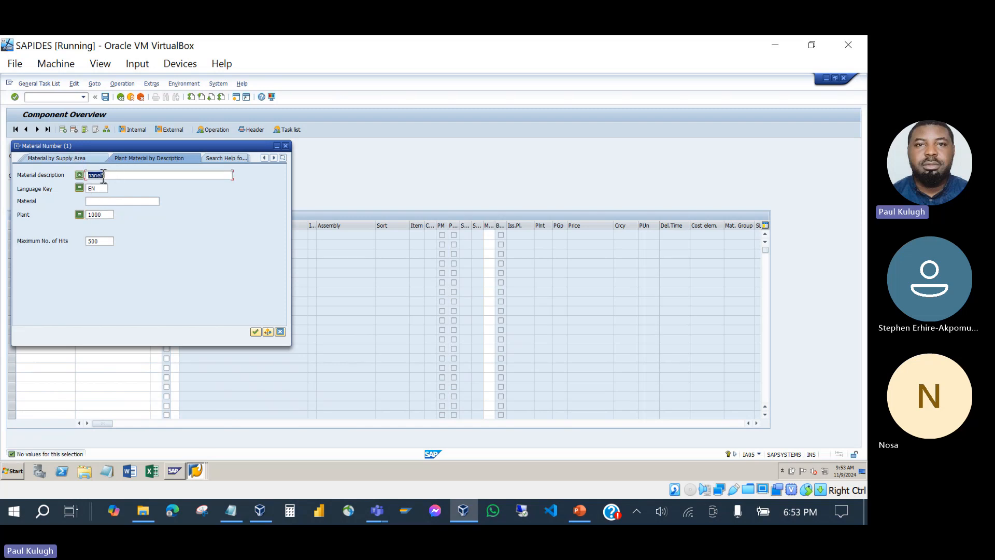
Step: Search plant 1000 without a material description, assign material 1500-600 as the component of operation 0030, and return to the operation overview
key(BackSpace)
key(Return)
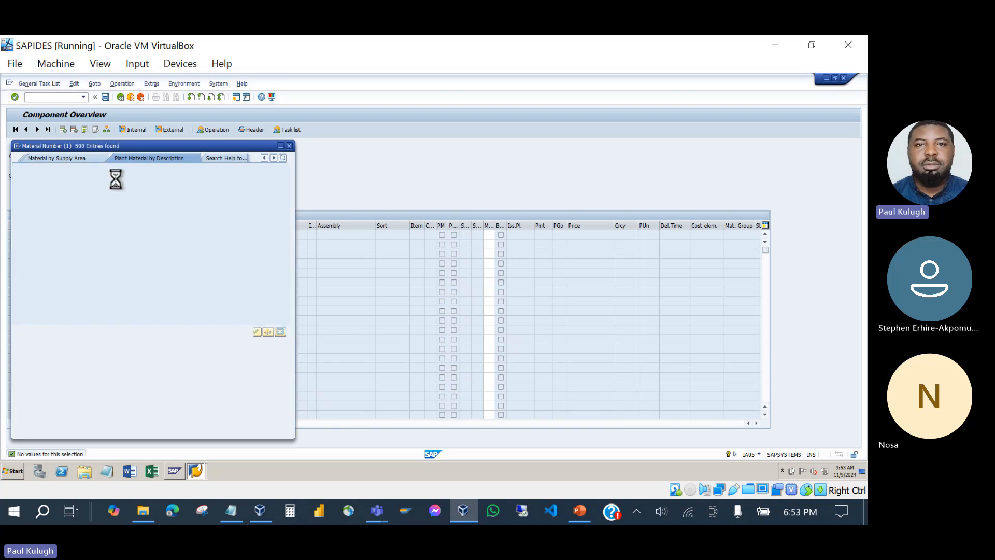
double_click(42, 182)
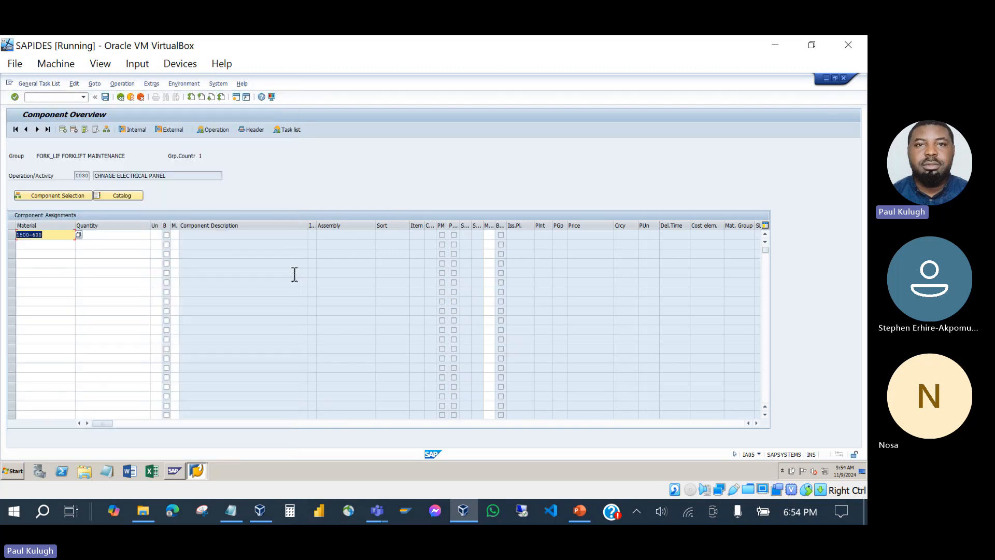
key(Return)
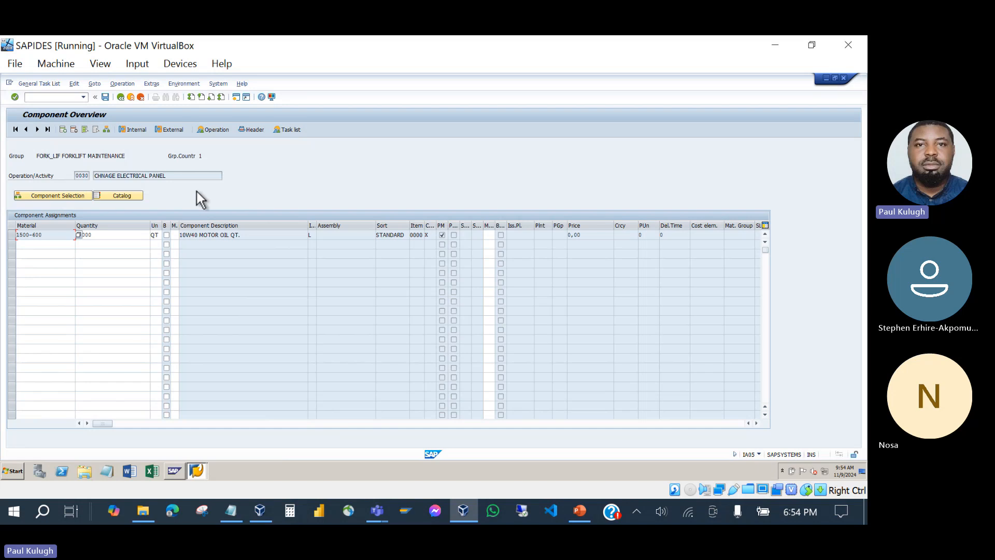
click(120, 98)
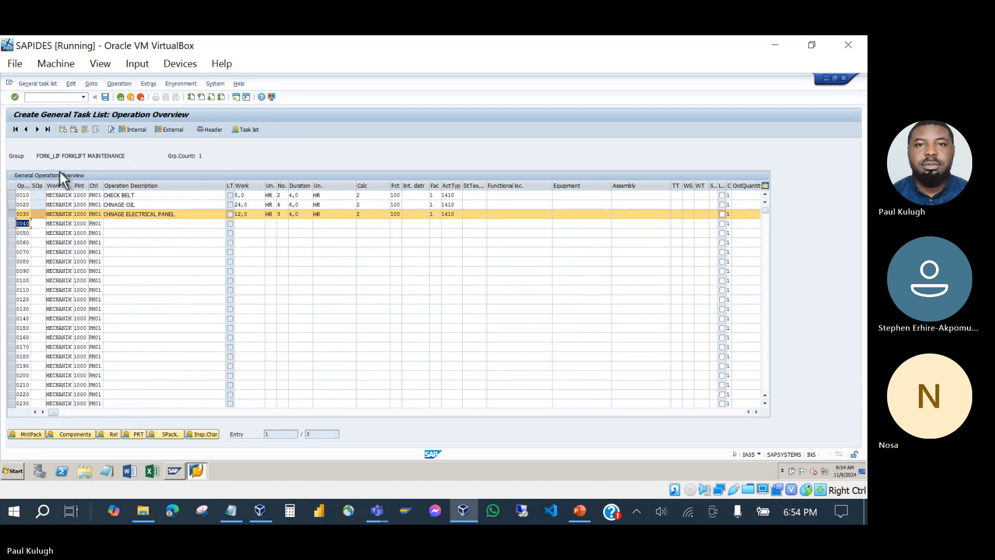
Step: Open the production resource/tool assignment for operation 0020 CHNAGE OIL and search for materials described as Spanner*
click(12, 213)
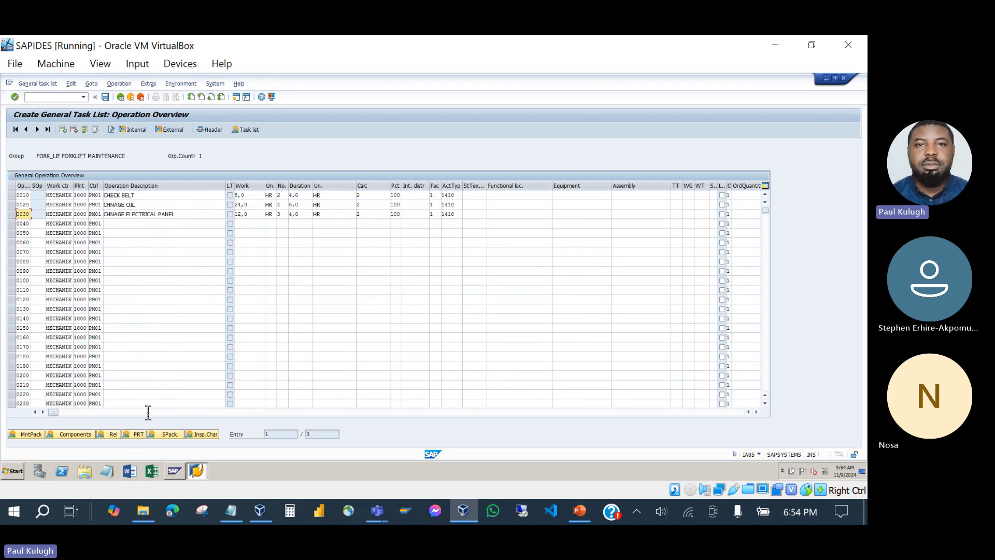
click(137, 435)
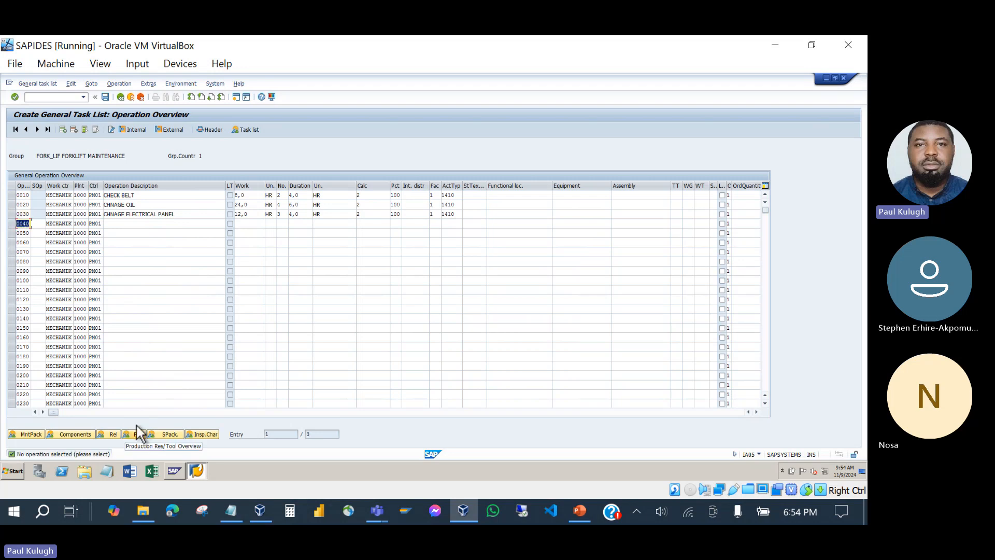
click(11, 204)
click(136, 434)
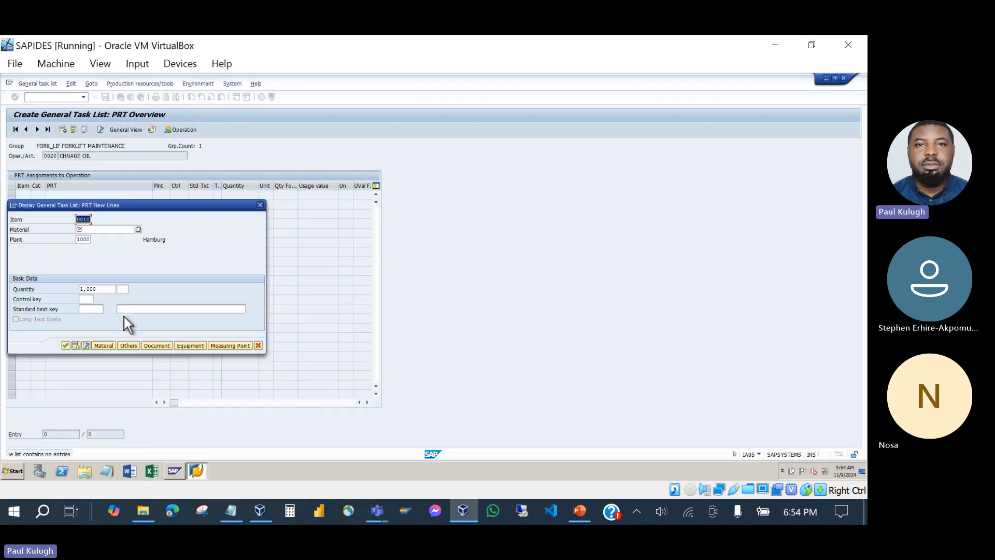
click(139, 229)
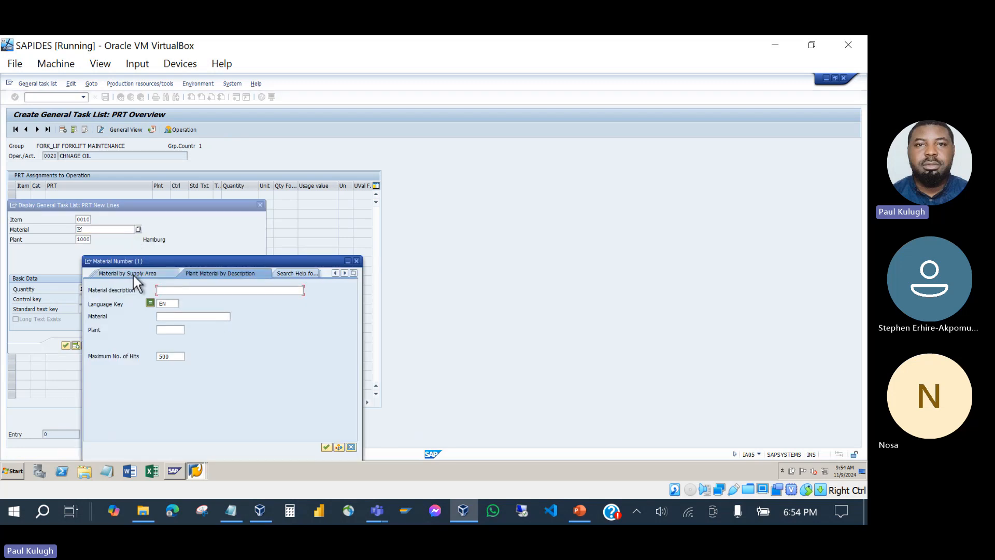
text(Spann)
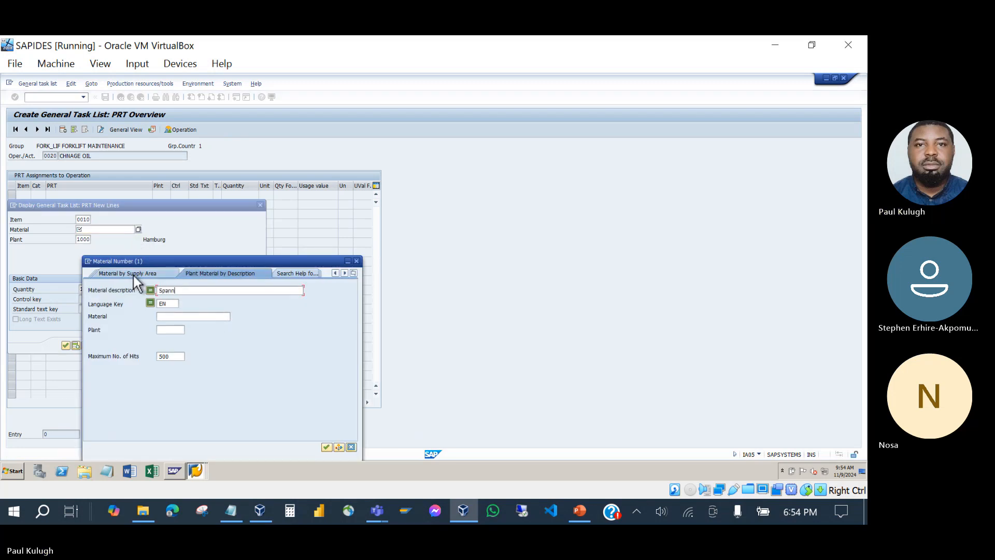
text(er*)
key(Return)
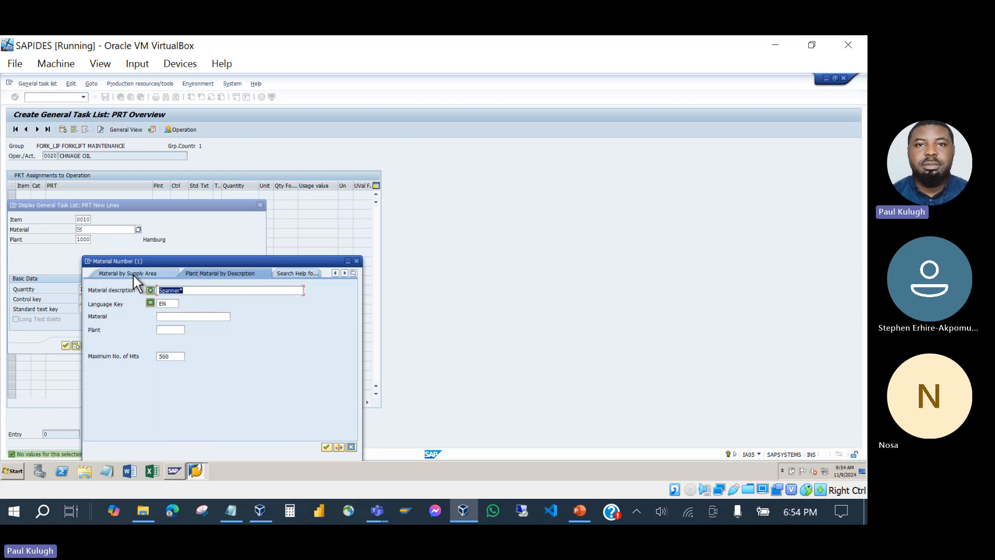
Step: Search for materials described as Screw* and try to assign SCREW BOLT material 400-432 from plant 1000 to the CHNAGE OIL operation
key(BackSpace)
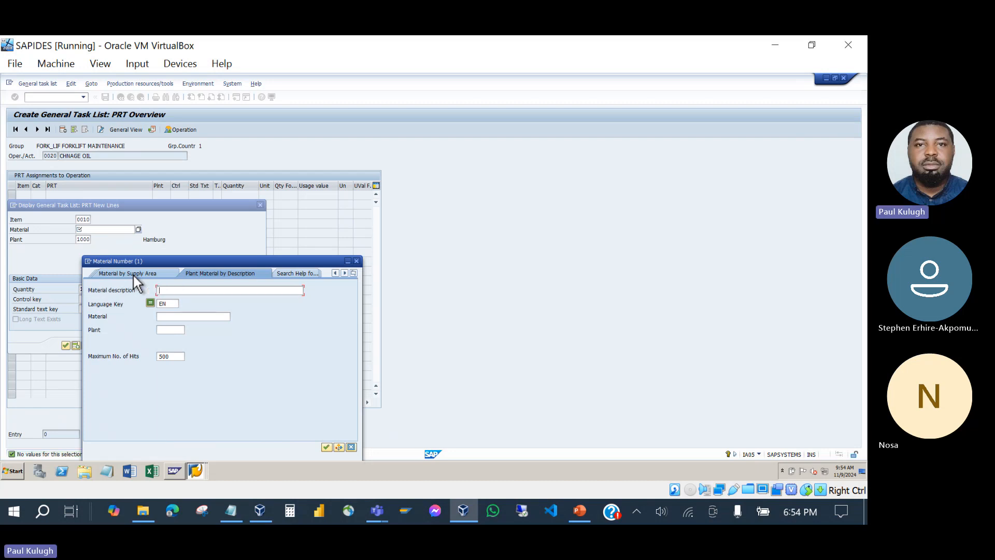
text(Screw*)
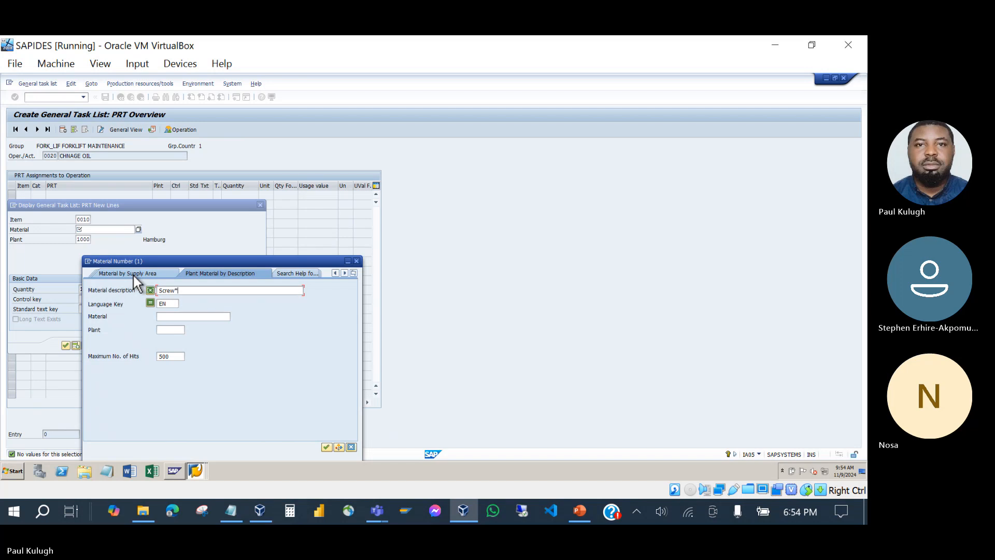
key(Return)
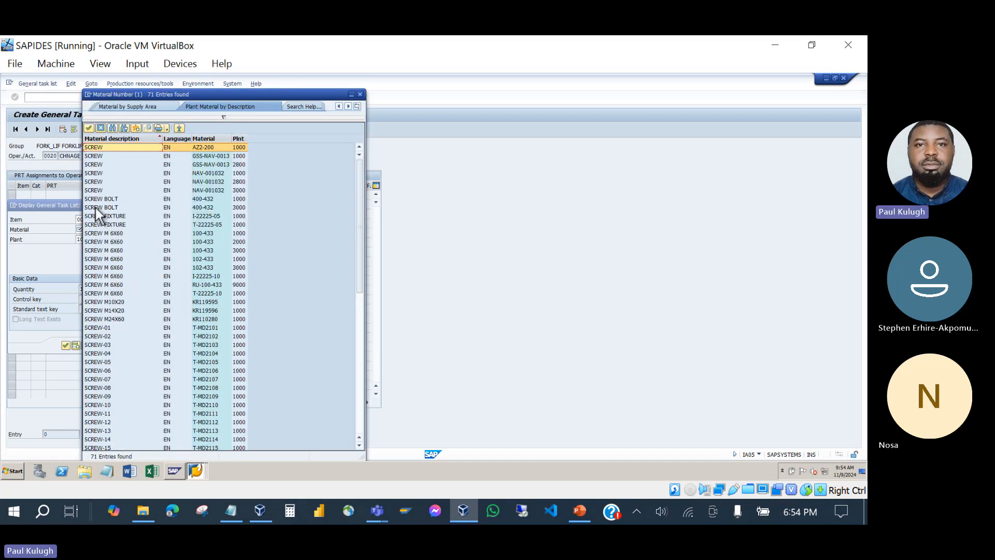
double_click(97, 204)
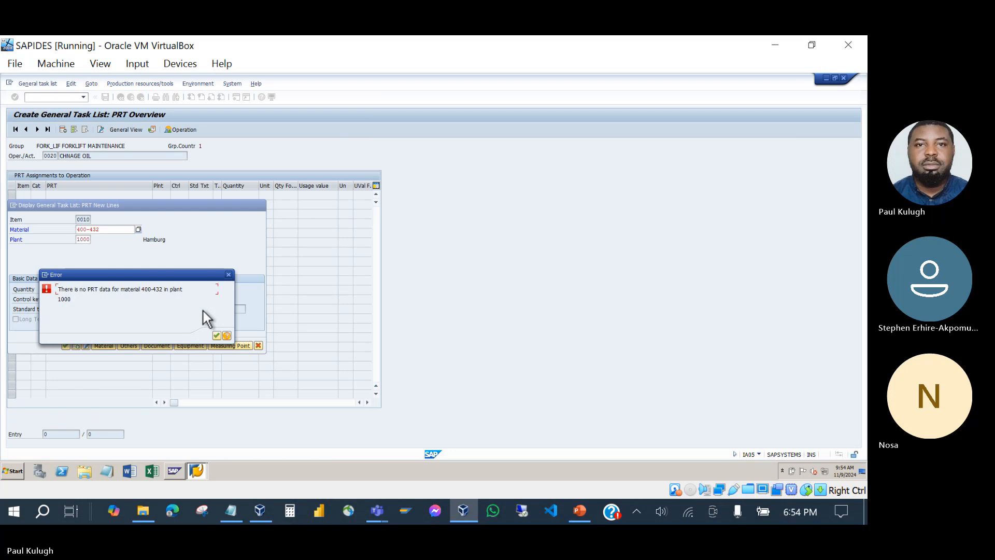
click(216, 335)
click(65, 345)
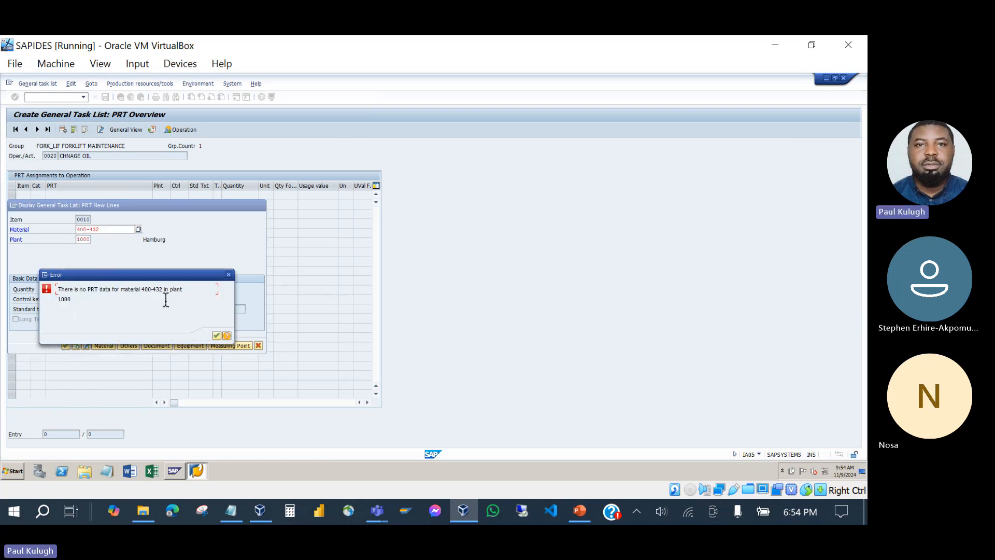
click(228, 274)
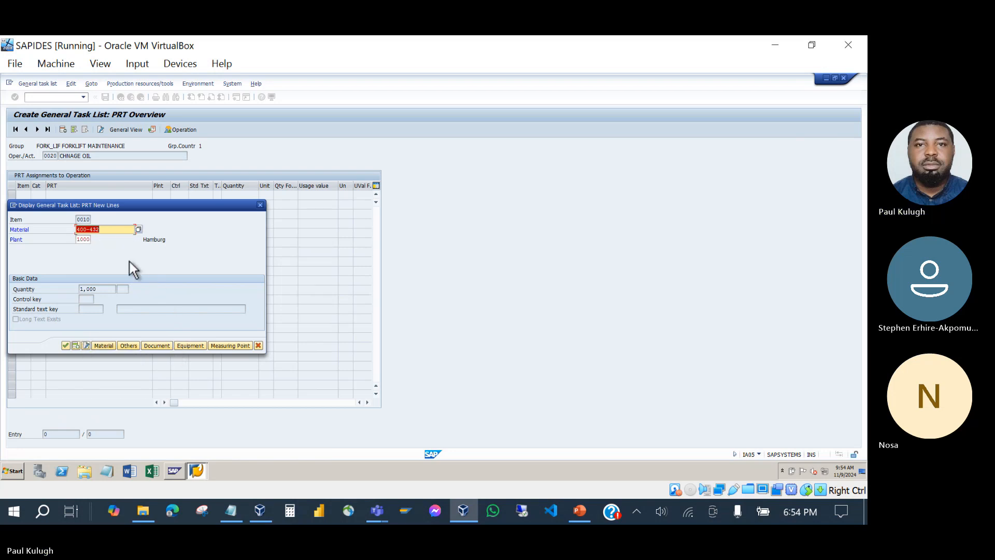
Step: Search Screw* again, try to assign the SCREWDRIVER (CROSS-HEAD) material R100009 as the production resource/tool, and cancel the new line
click(138, 229)
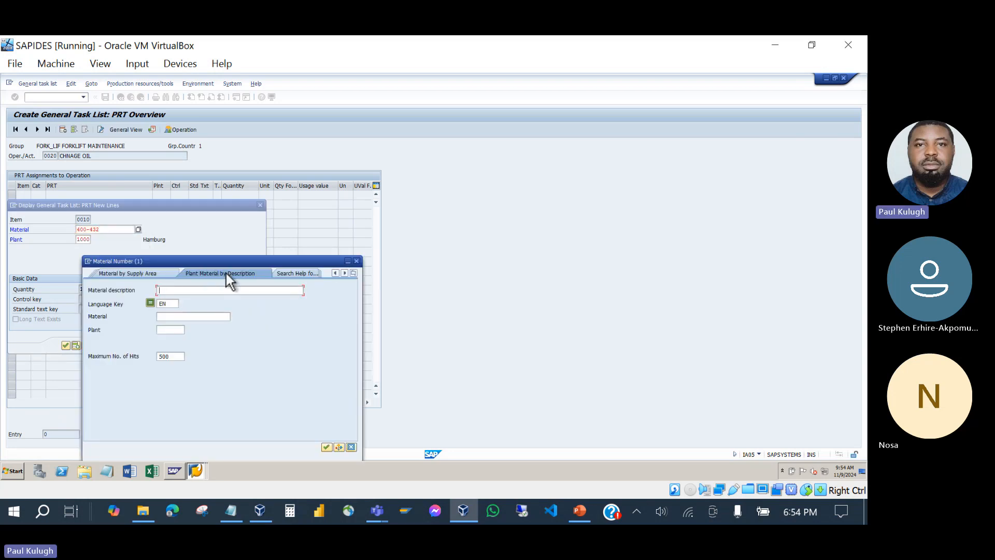
text(Sc)
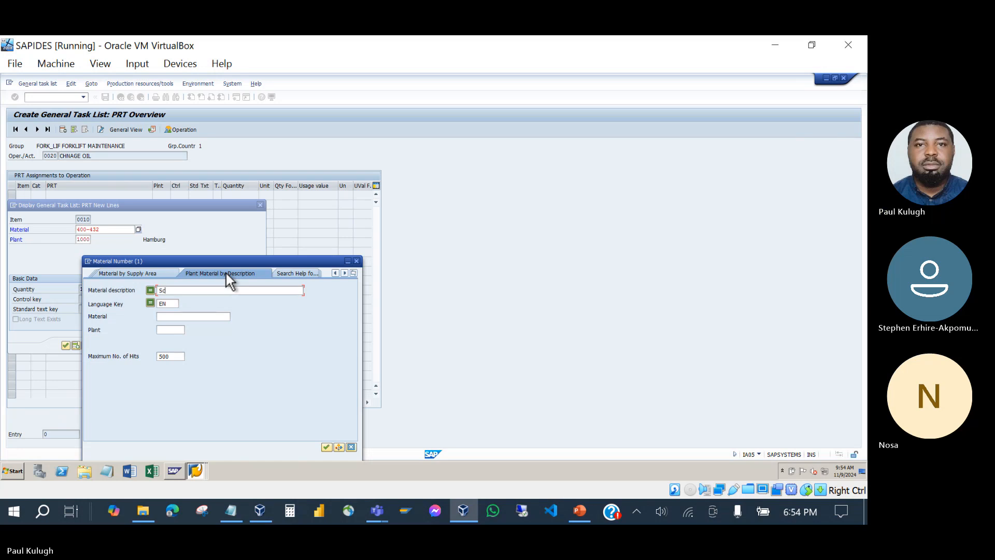
text(rew*)
key(Return)
scroll(164, 322, down, 1)
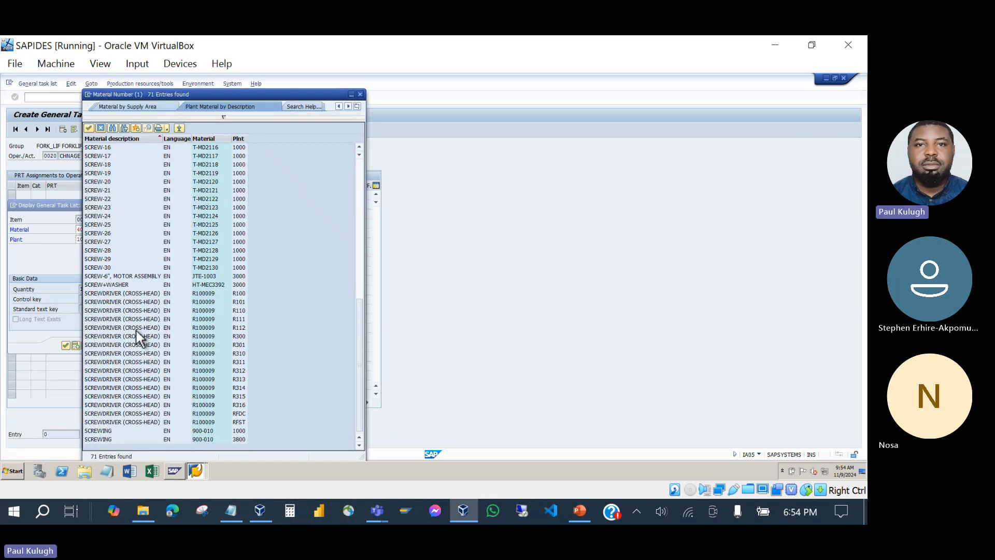
double_click(129, 302)
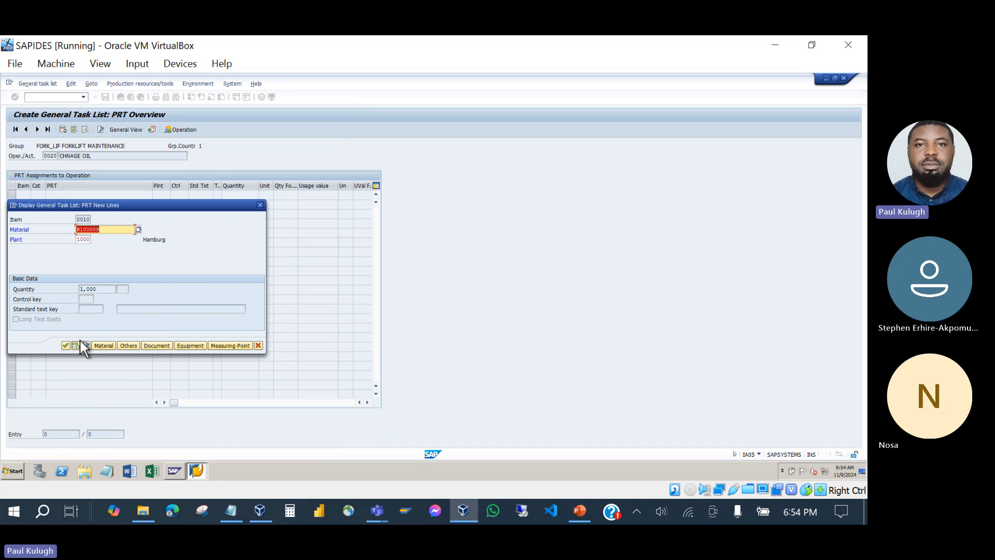
click(65, 346)
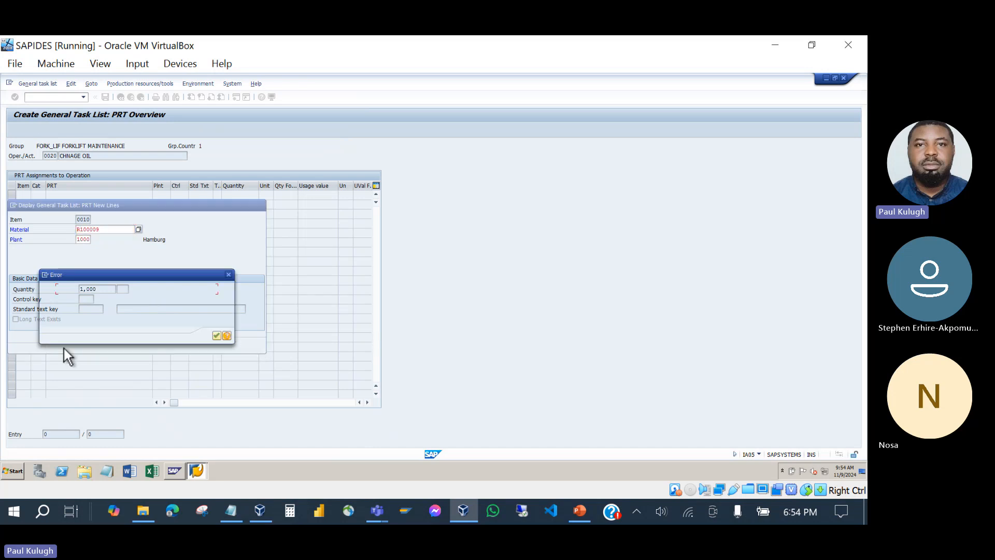
click(228, 275)
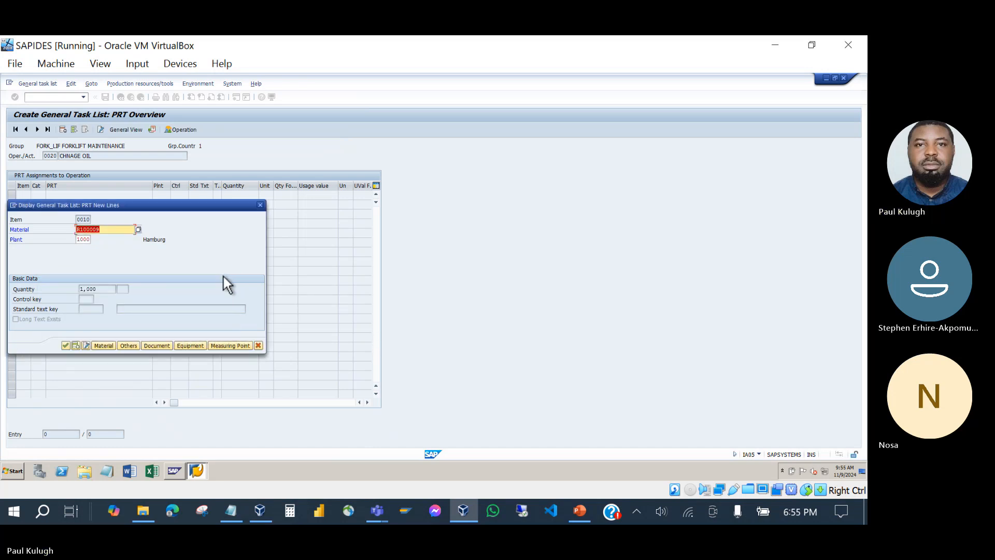
click(258, 345)
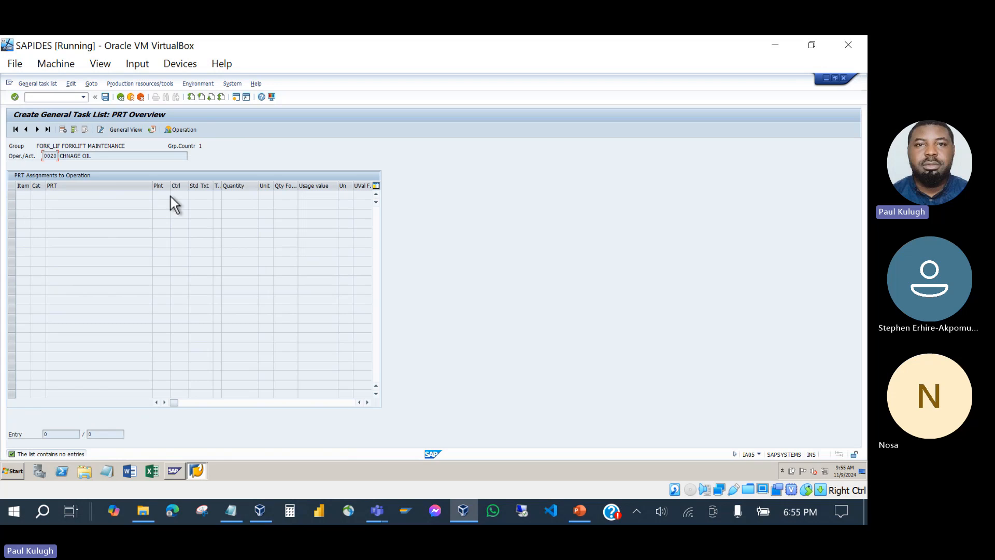
Step: Return to the operation overview and save the FORK_LIF general task list
click(121, 98)
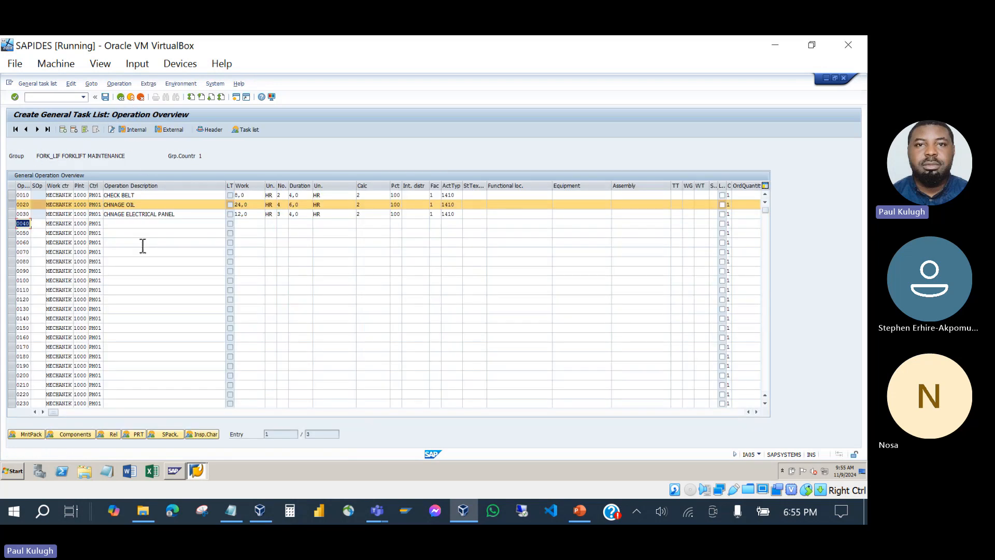
click(21, 205)
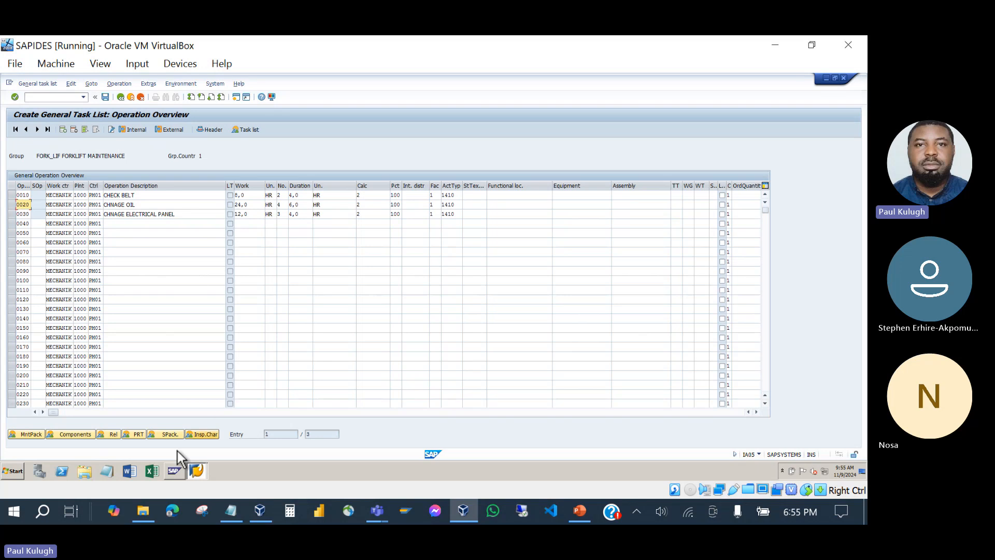
click(104, 97)
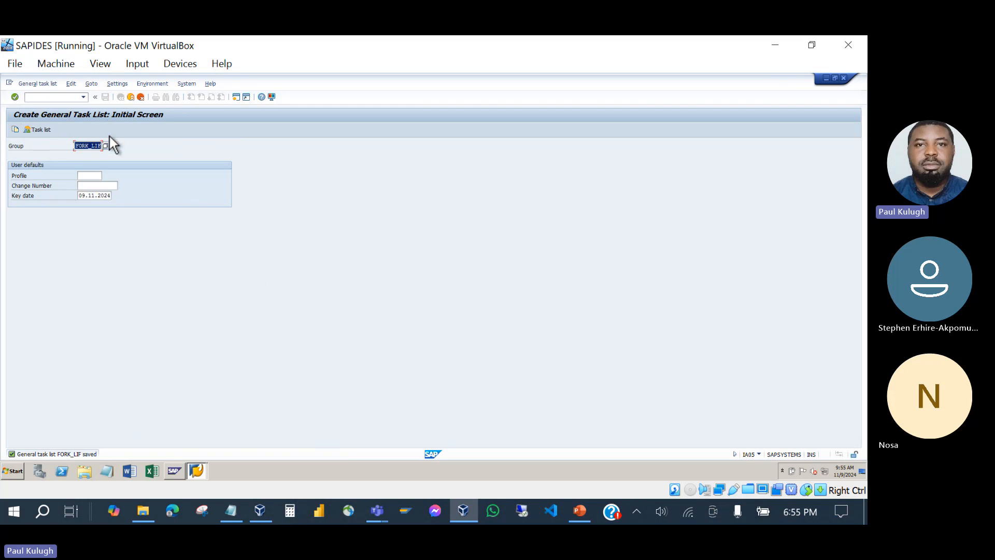
Step: Start creating a new general task list with the group GEN_SOLA
click(95, 147)
key(Right)
key(Right)
key(BackSpace)
key(BackSpace)
key(BackSpace)
key(BackSpace)
key(BackSpace)
key(BackSpace)
key(BackSpace)
key(BackSpace)
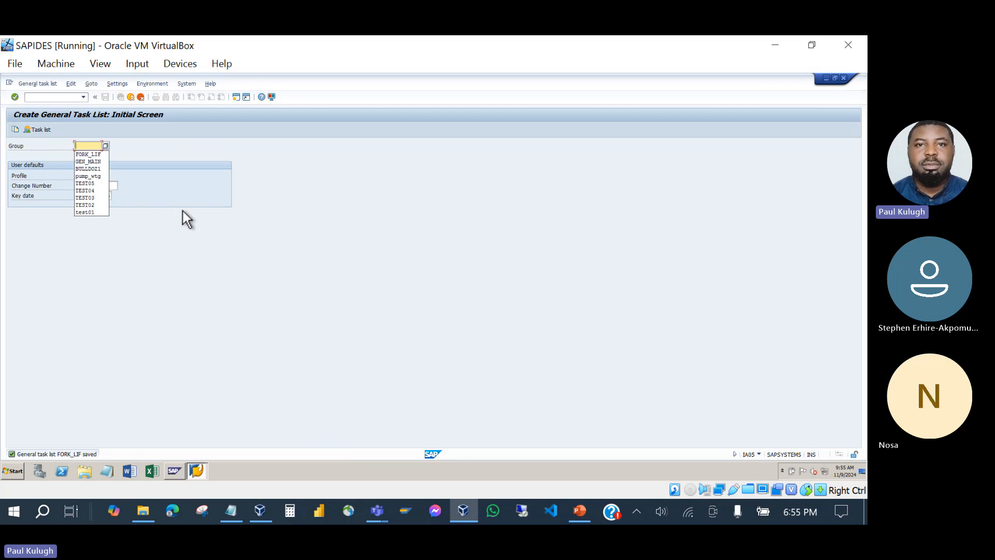
text(Gen)
key(BackSpace)
key(BackSpace)
key(BackSpace)
text(gEN)
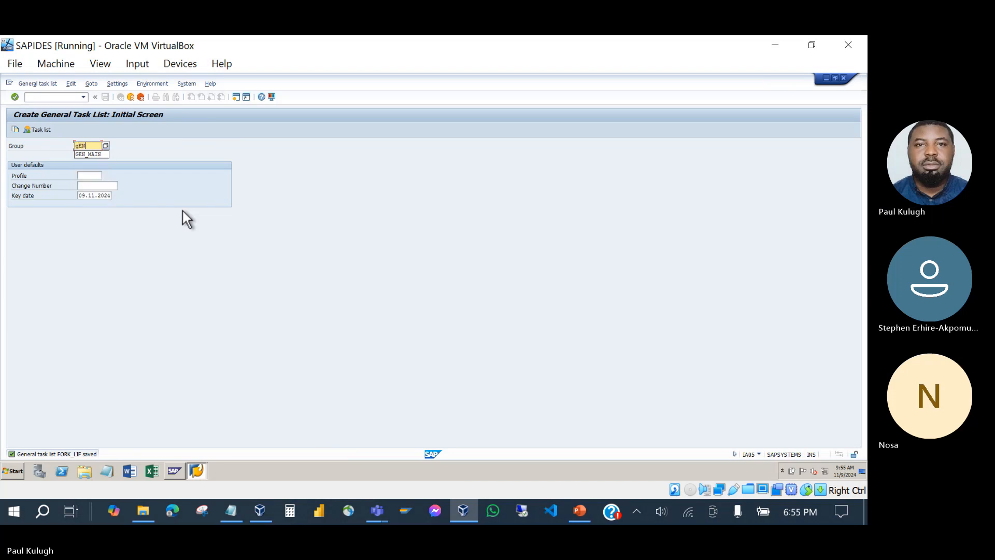
key(BackSpace)
key(BackSpace)
key(BackSpace)
text(GEN_SOLA)
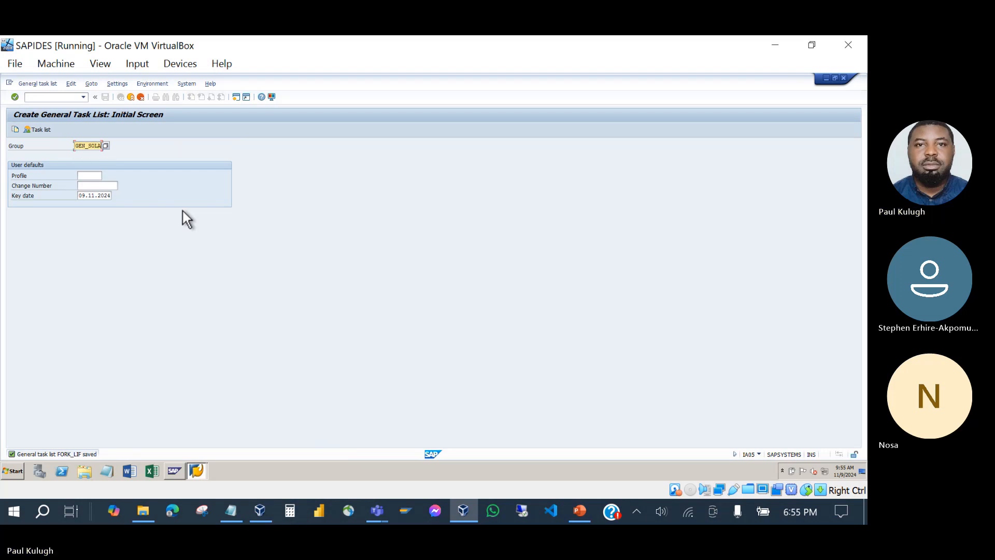
key(Return)
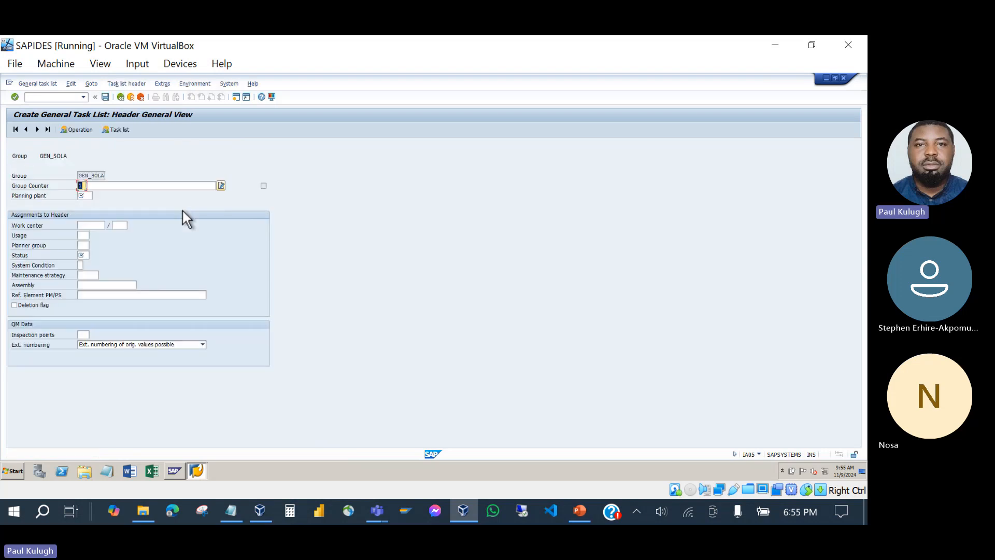
Step: Describe group counter 1 as SOLAR GENERATOR MAINTENANCE TASK LIST
click(143, 187)
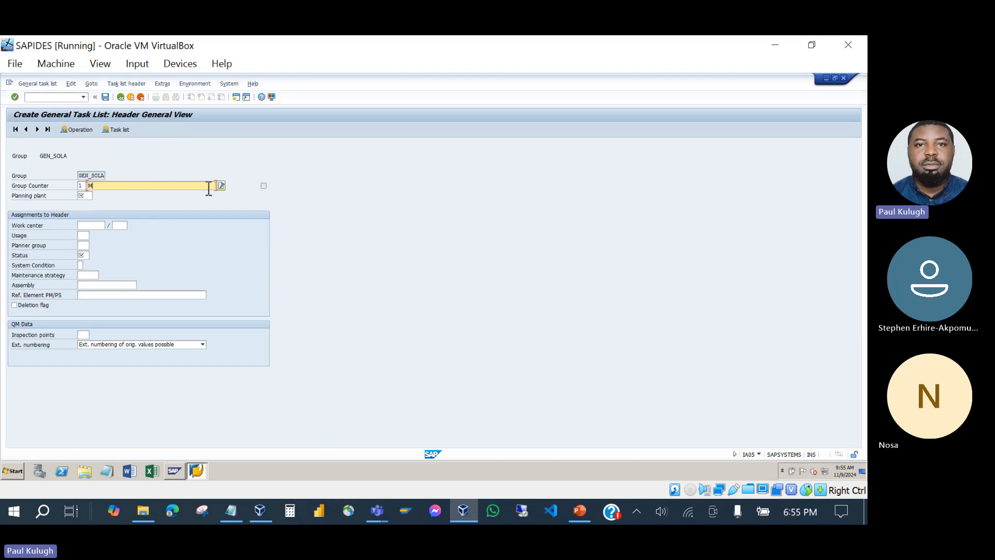
key(BackSpace)
text(SOL)
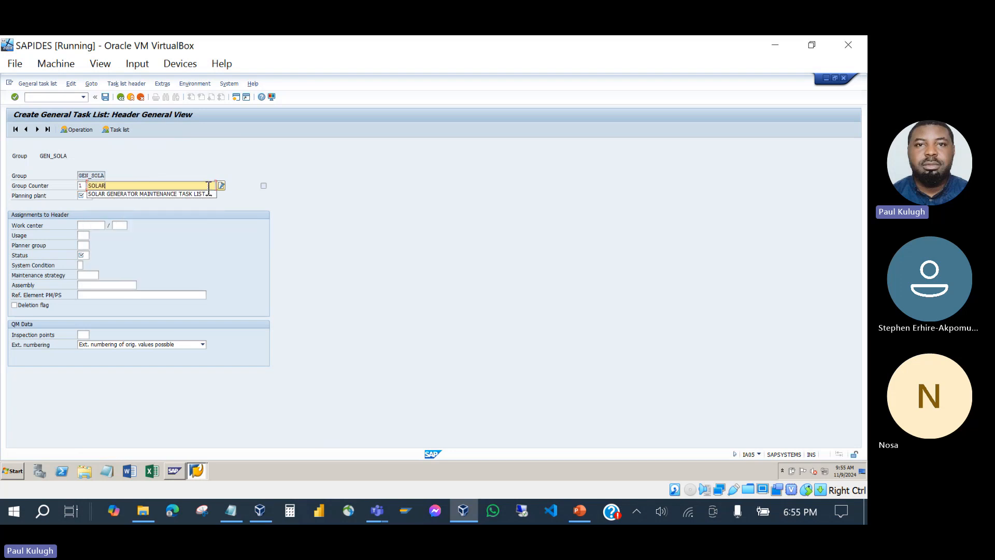
text(AR)
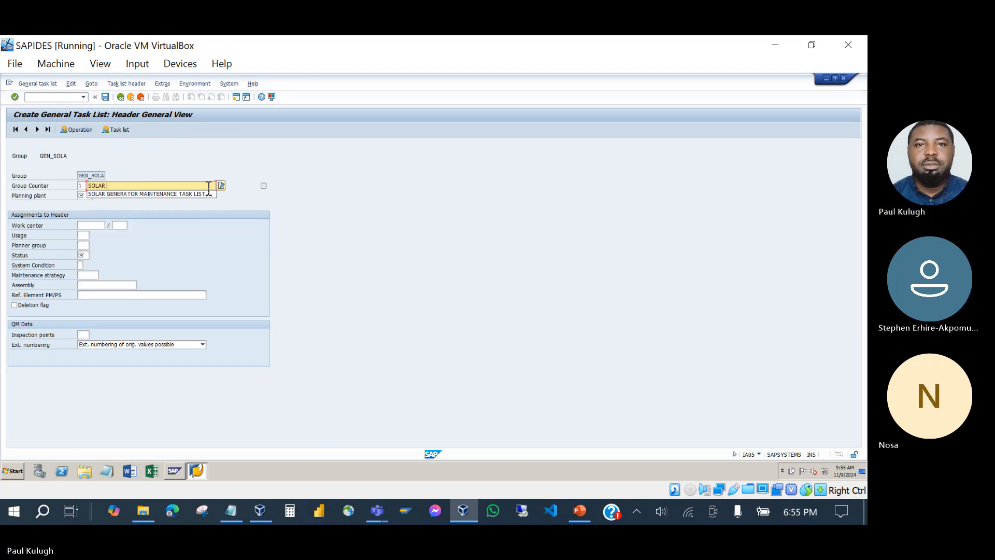
click(147, 194)
Step: Set the planning plant to 1000 and the work center to MECHANIK in plant 1000
click(85, 196)
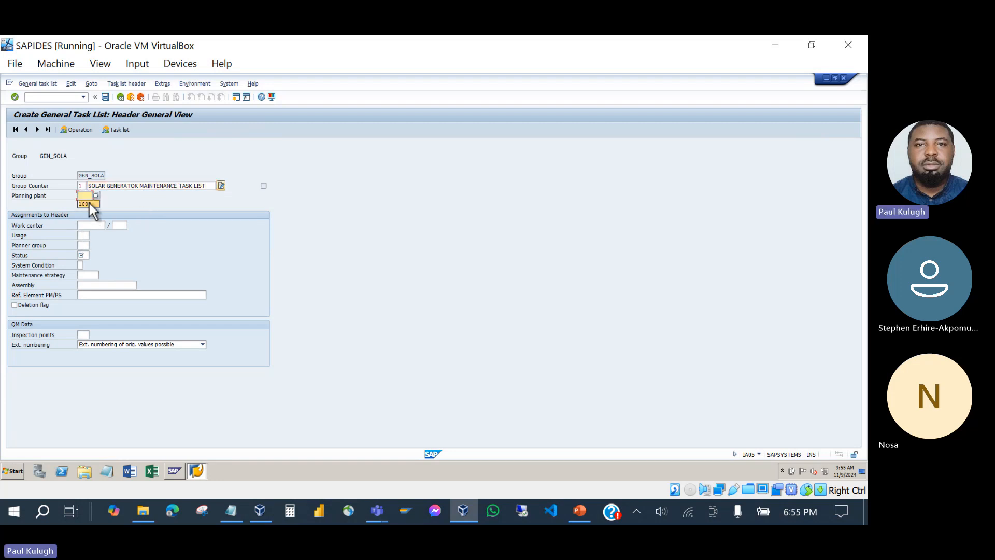
click(87, 204)
click(92, 226)
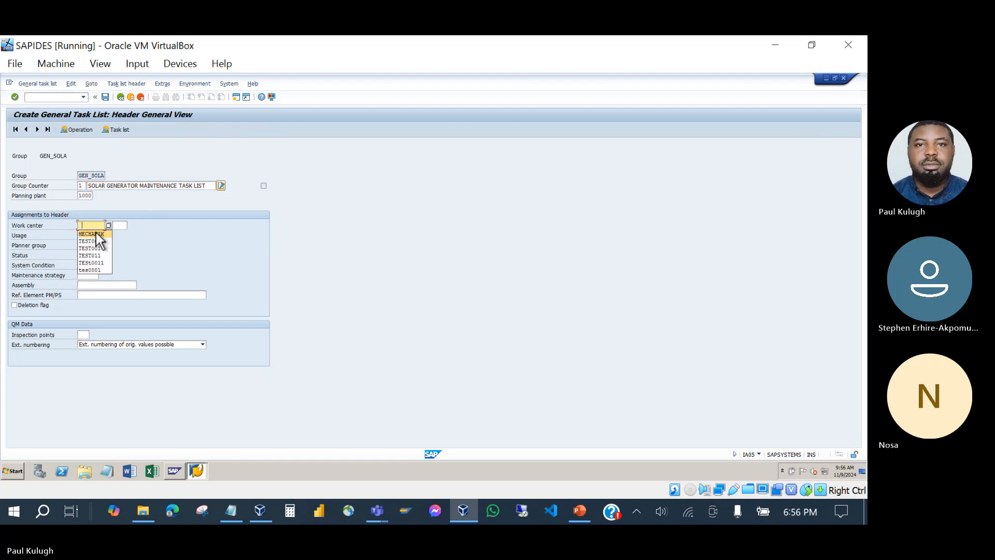
click(95, 234)
click(123, 227)
click(123, 235)
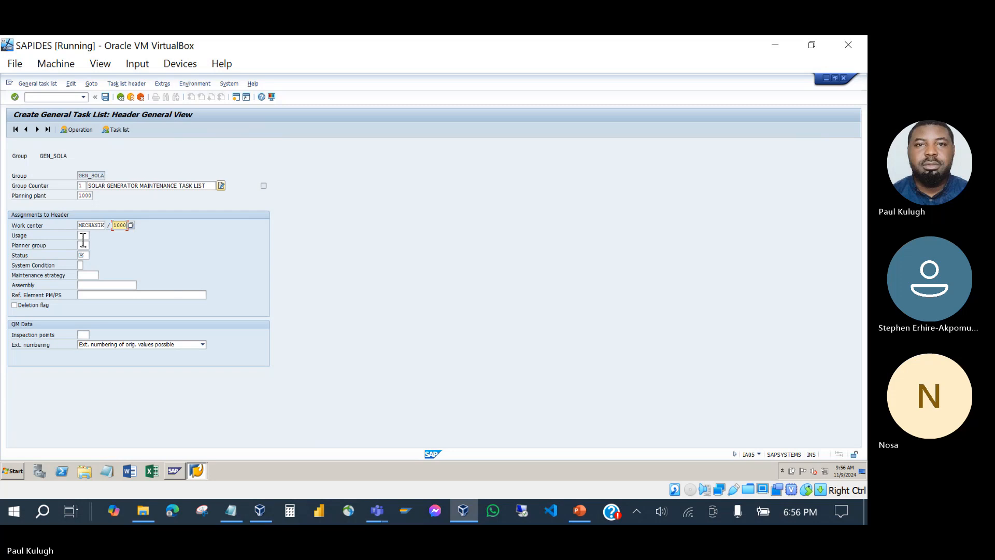
Step: Set the task list header's usage to 4, Plant maintenance, and the planner group to 001
click(83, 236)
text(4)
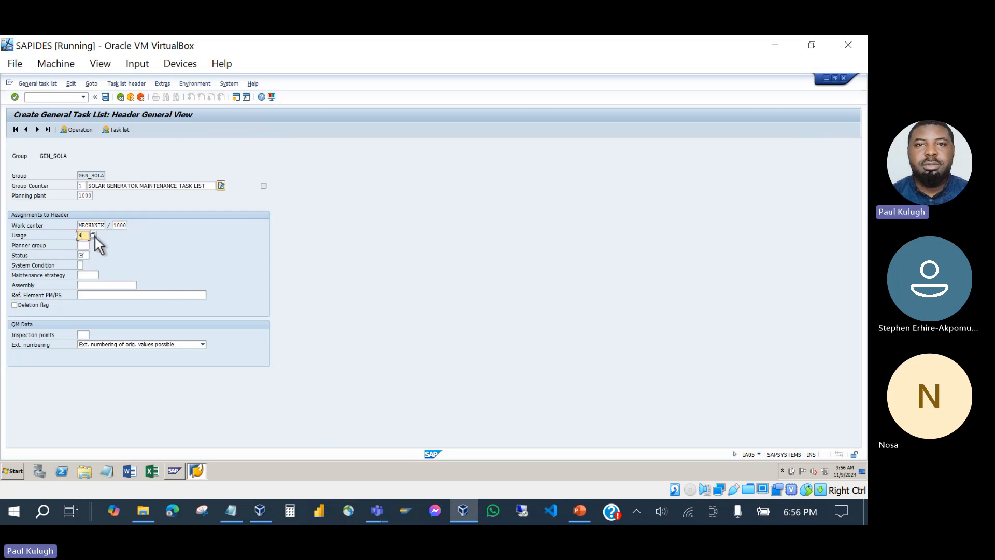
click(94, 236)
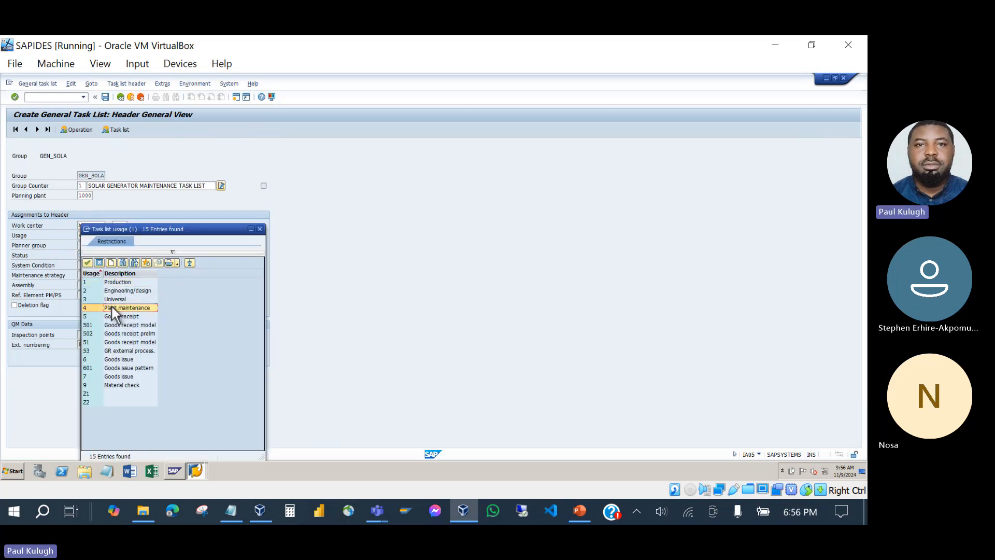
double_click(112, 306)
click(85, 246)
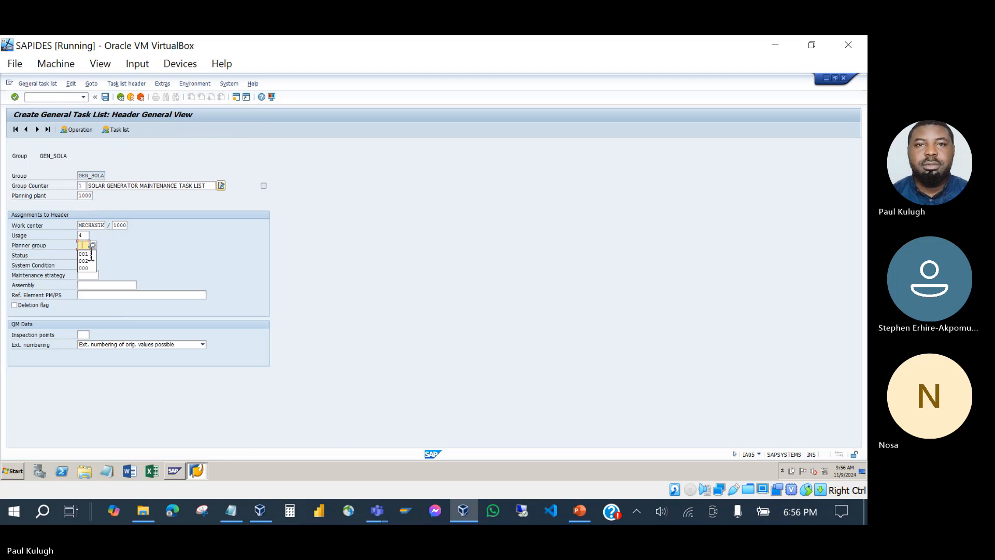
click(87, 257)
Step: Set the task list header's status to 2 and its system condition to 1
click(84, 256)
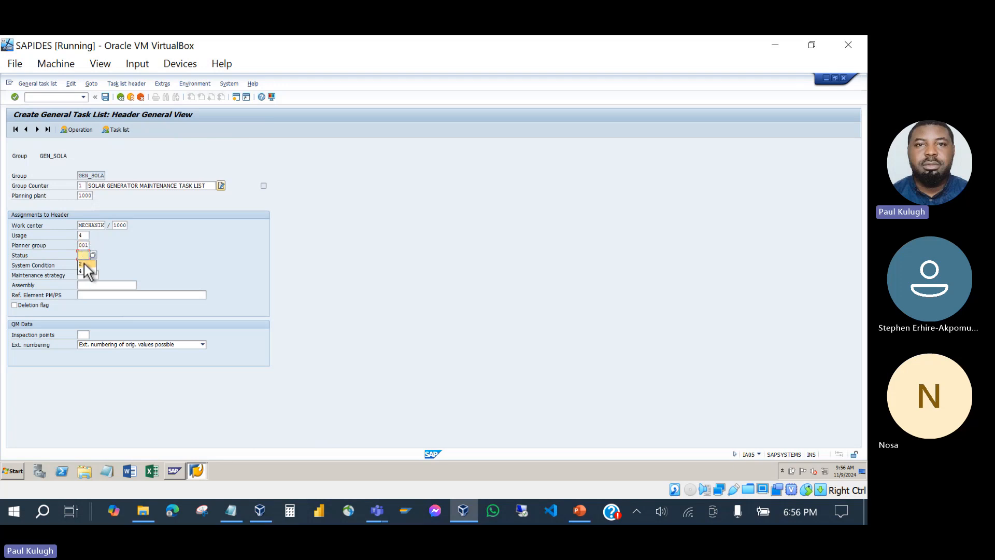
click(88, 263)
click(81, 265)
click(87, 275)
click(90, 276)
Step: Open the operation overview and describe operation 0010 as Inspection
click(73, 132)
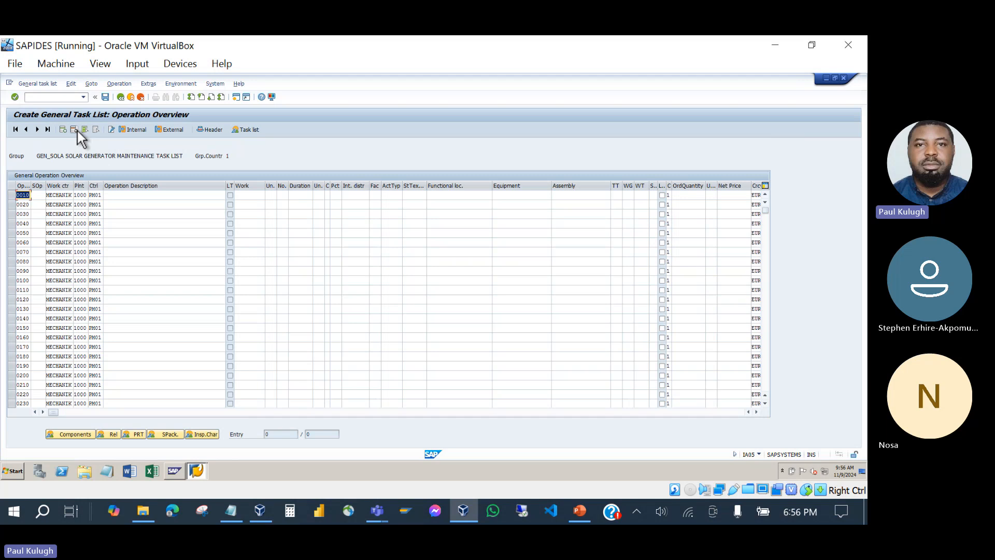
click(113, 194)
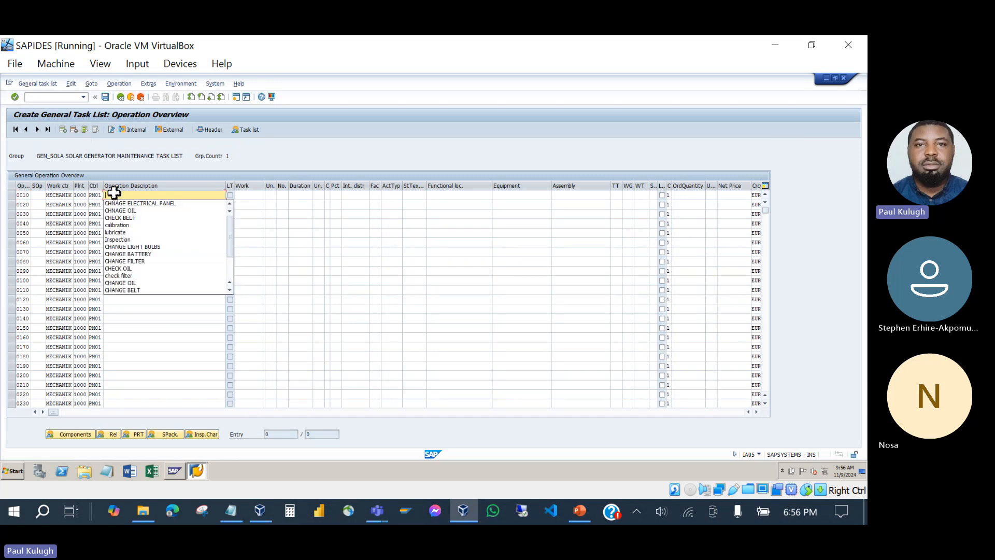
click(134, 240)
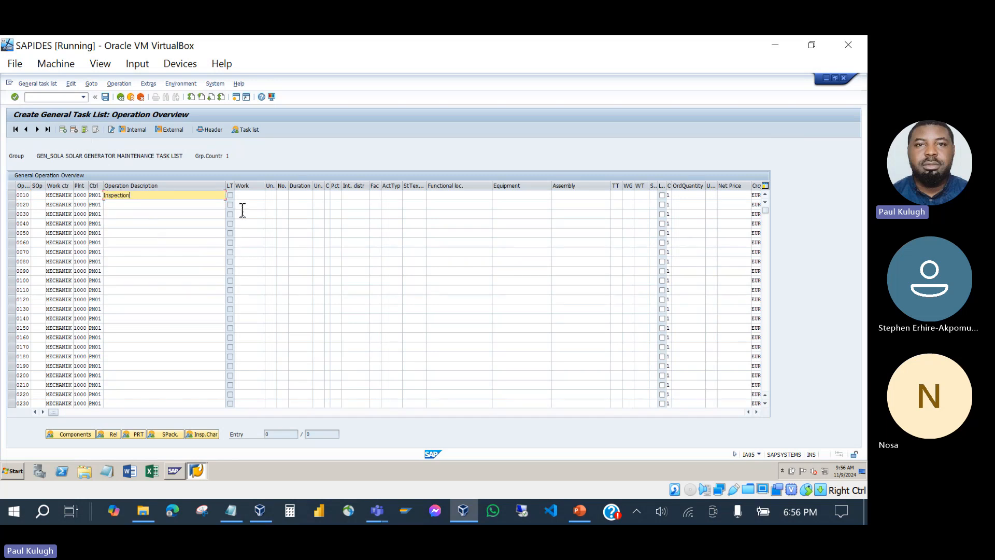
Step: Give the Inspection operation the work unit hr, a number of 1 and a duration of 2 hr
click(272, 197)
text(H)
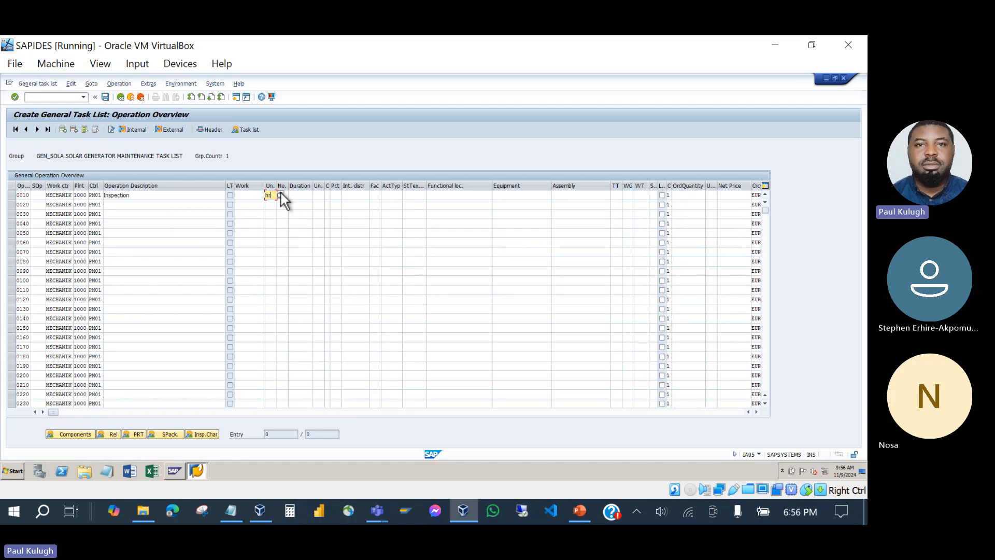
click(286, 197)
text(1)
click(305, 195)
text(2)
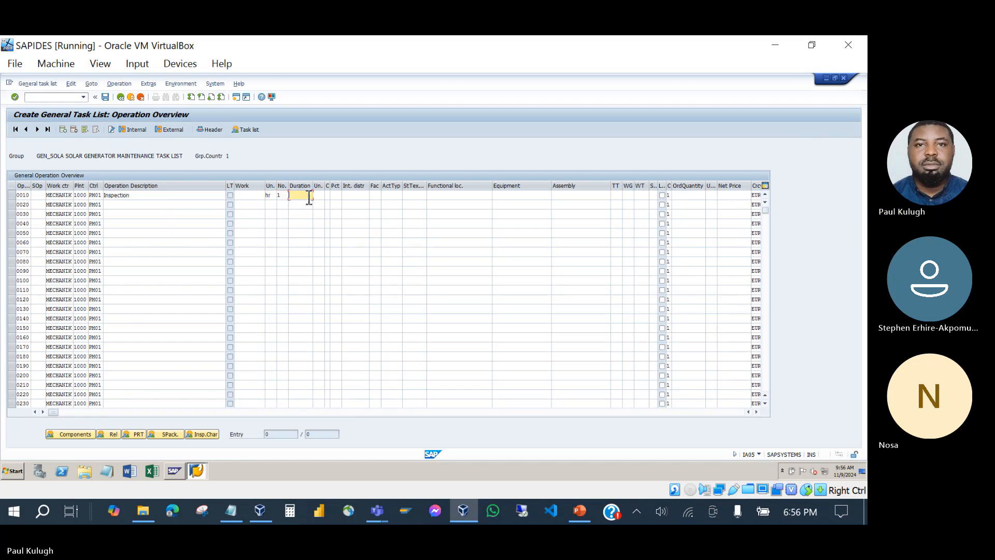
click(317, 196)
text(hr)
Step: Widen the calculation key column, set key 2 for the Inspection operation, and accept the operation check
click(349, 197)
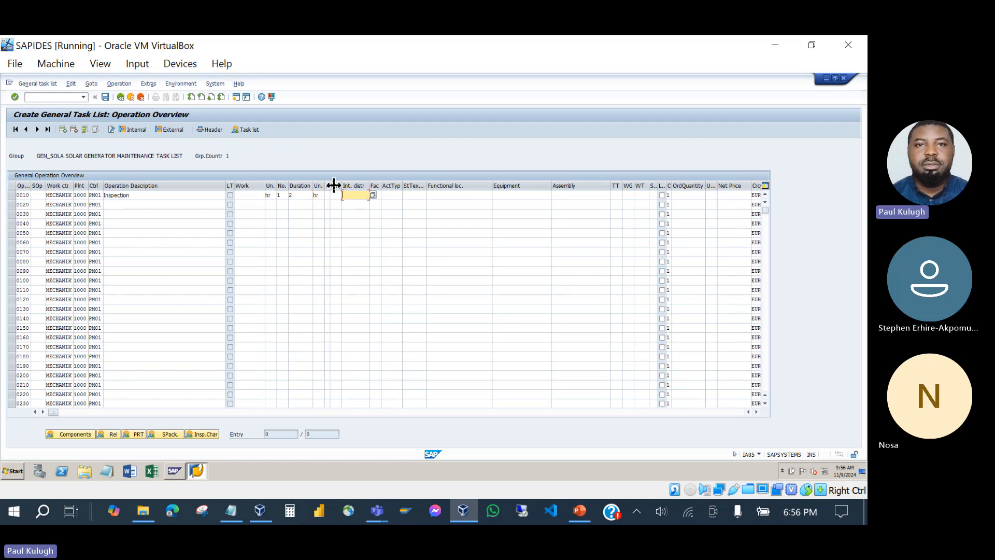
drag(331, 186, 362, 187)
click(334, 196)
text(2)
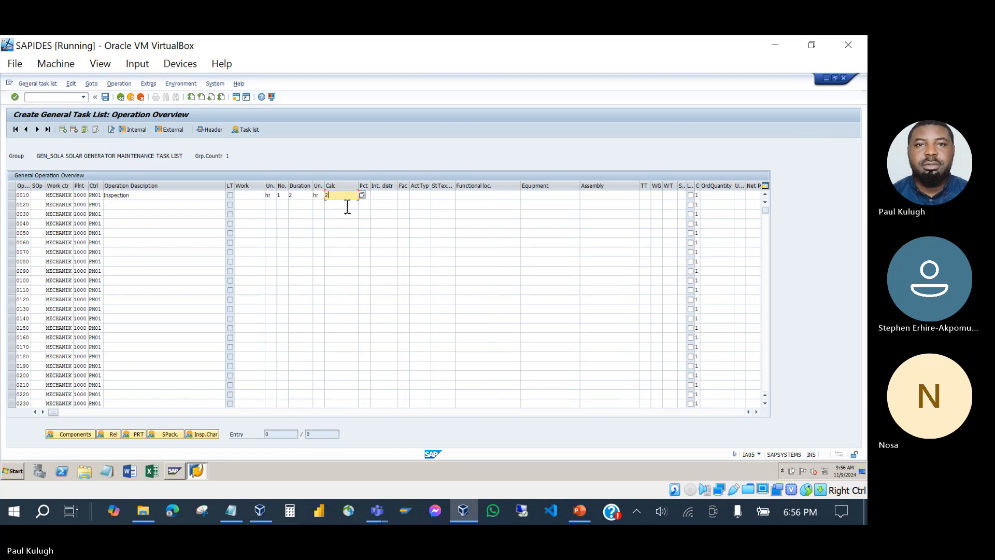
key(Return)
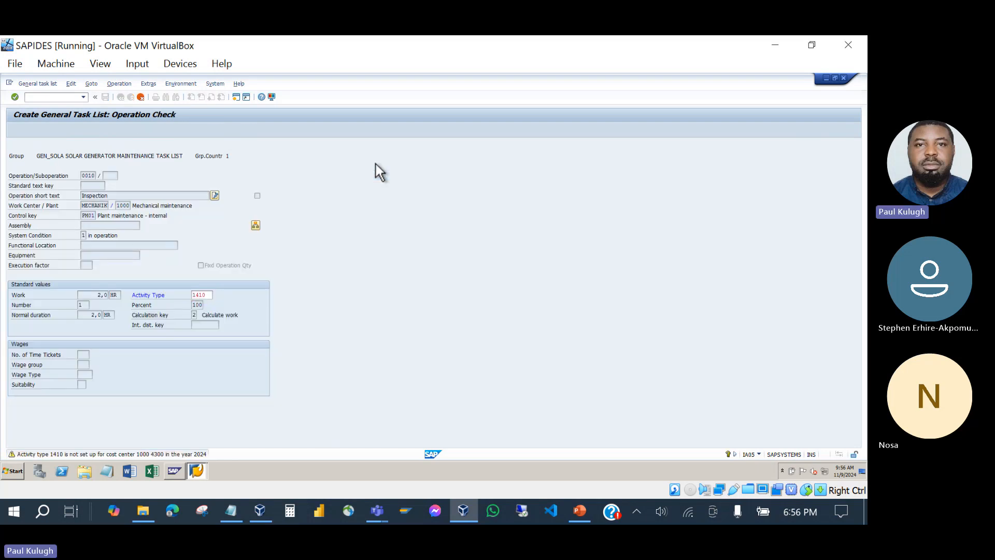
key(Return)
click(120, 204)
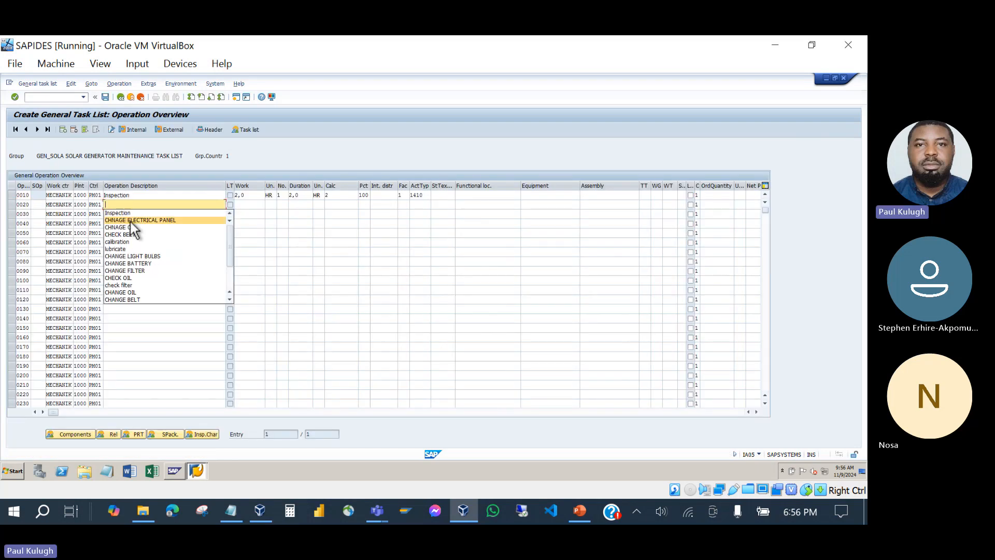
click(160, 265)
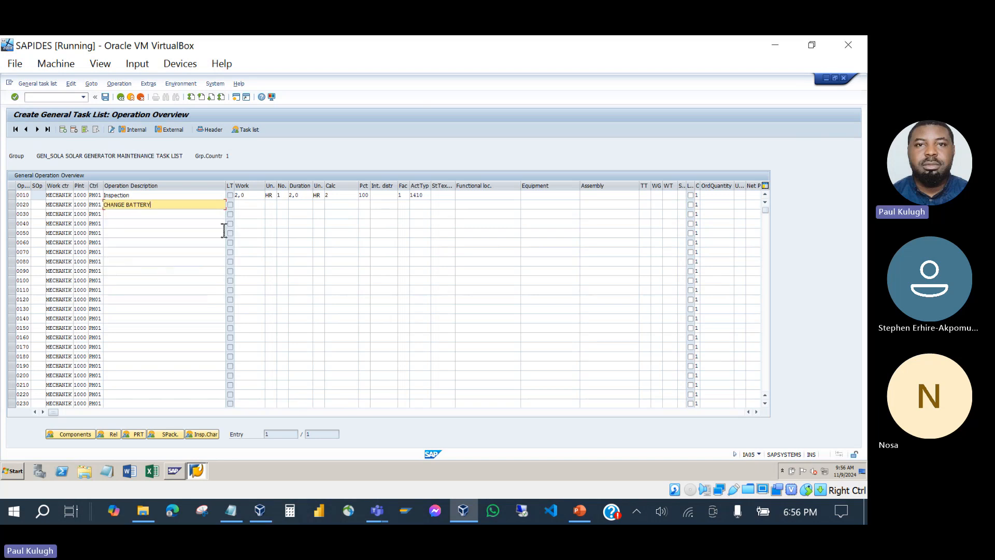
drag(148, 205, 56, 207)
key(BackSpace)
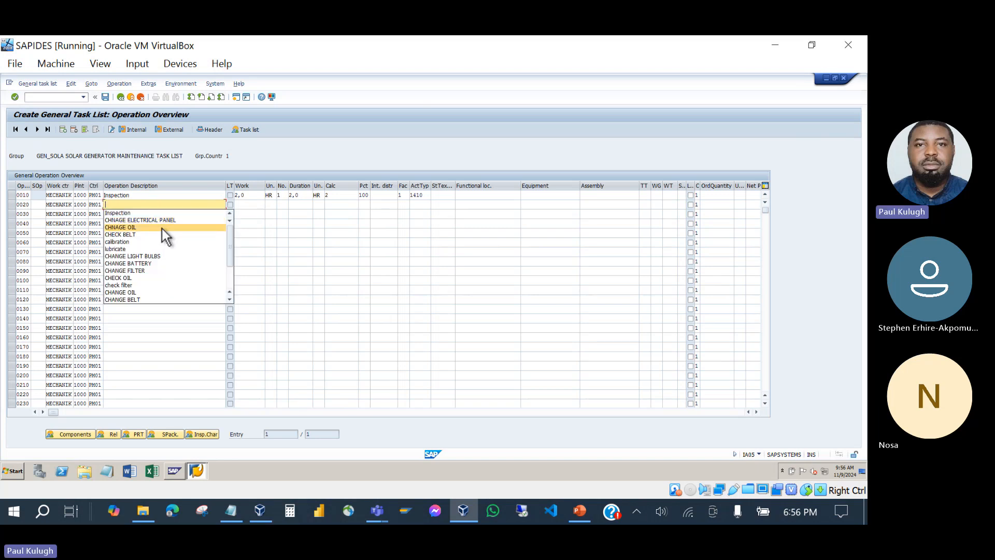
Step: Describe operation 0020 as CHANGE FILTER, with work unit hr, a number of 2 and a duration of 4 hr
click(155, 270)
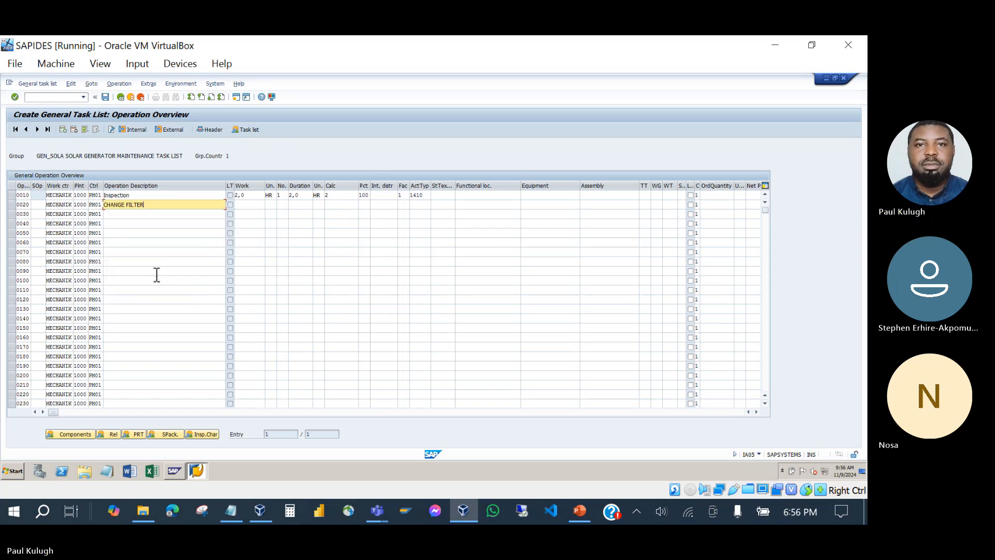
click(272, 206)
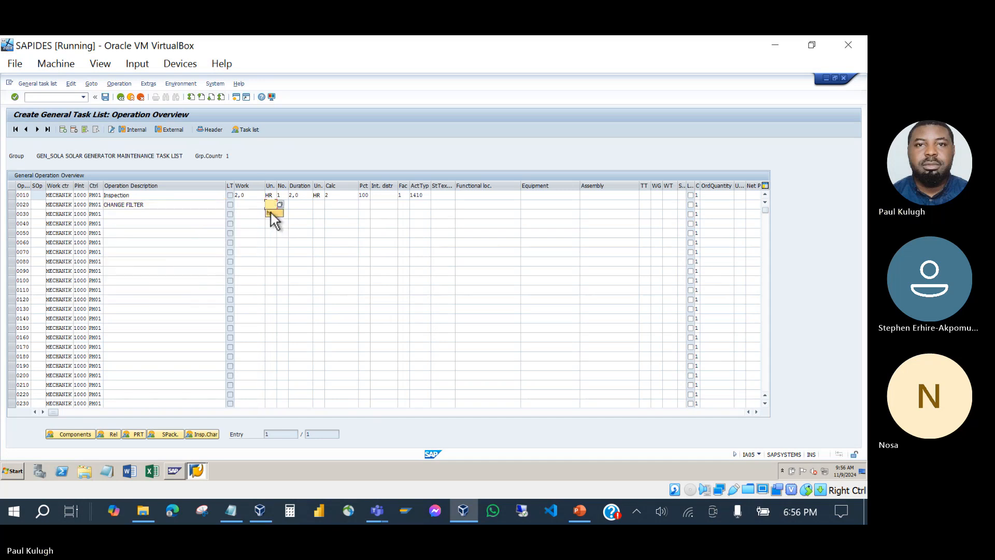
text(hr)
click(287, 206)
text(2)
click(301, 204)
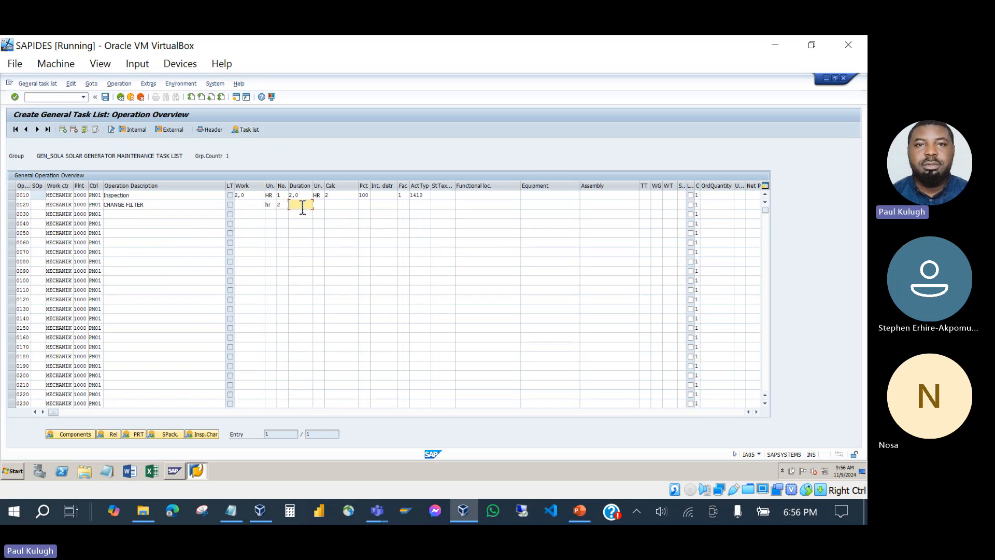
text(4)
click(319, 204)
text(hr)
Step: Set the calculation key to 2 for the CHANGE FILTER operation and accept the operation check
click(340, 198)
click(340, 206)
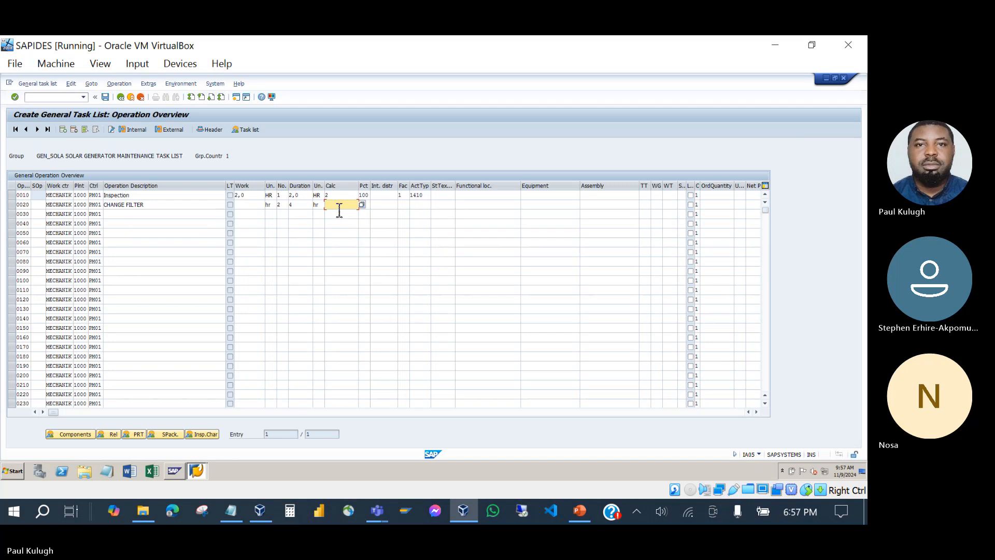
text(2)
key(Return)
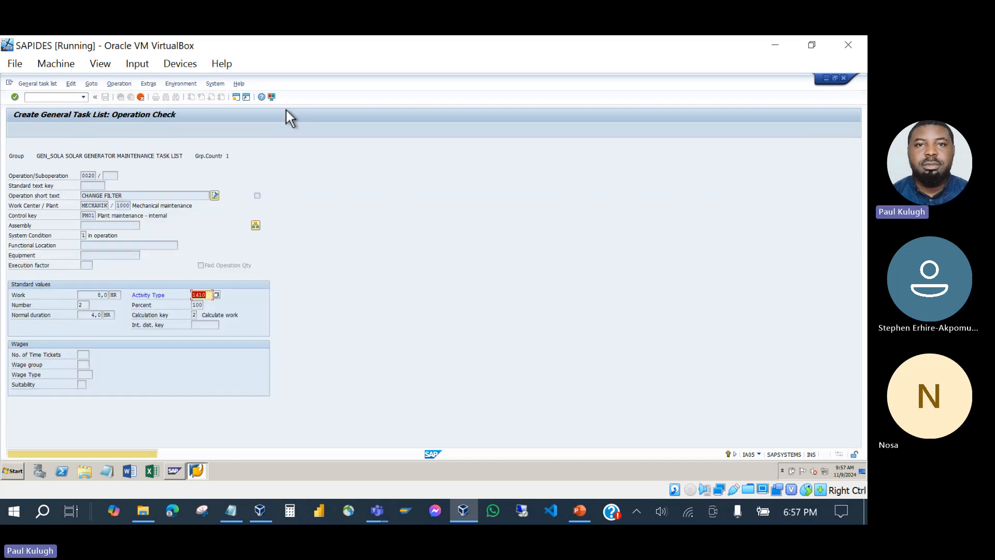
key(Return)
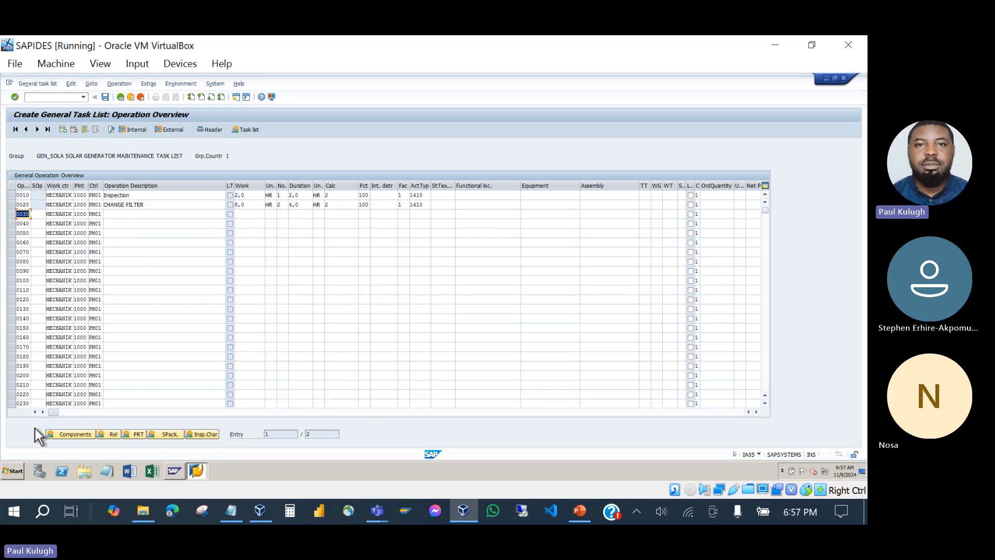
Step: Save the GEN_SOLA general task list
click(167, 213)
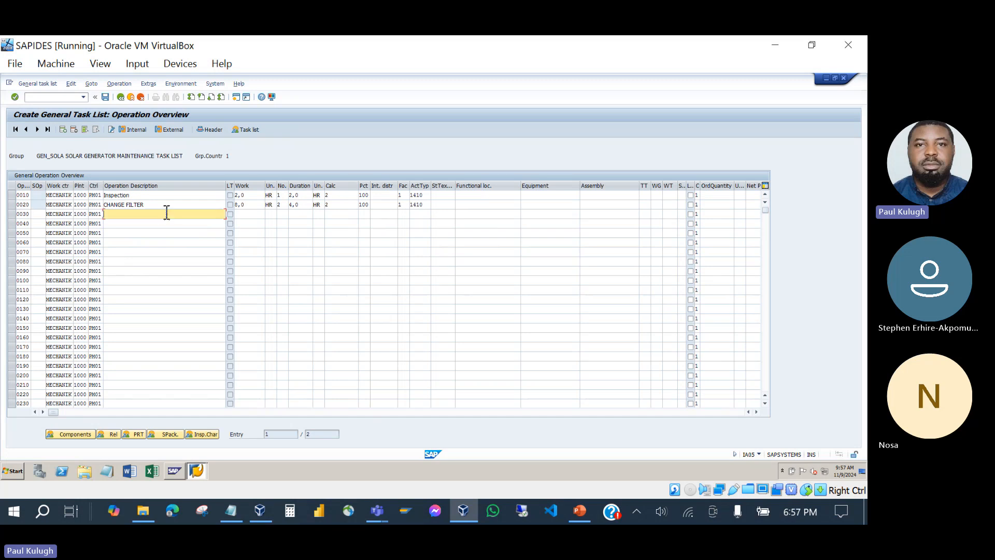
click(161, 205)
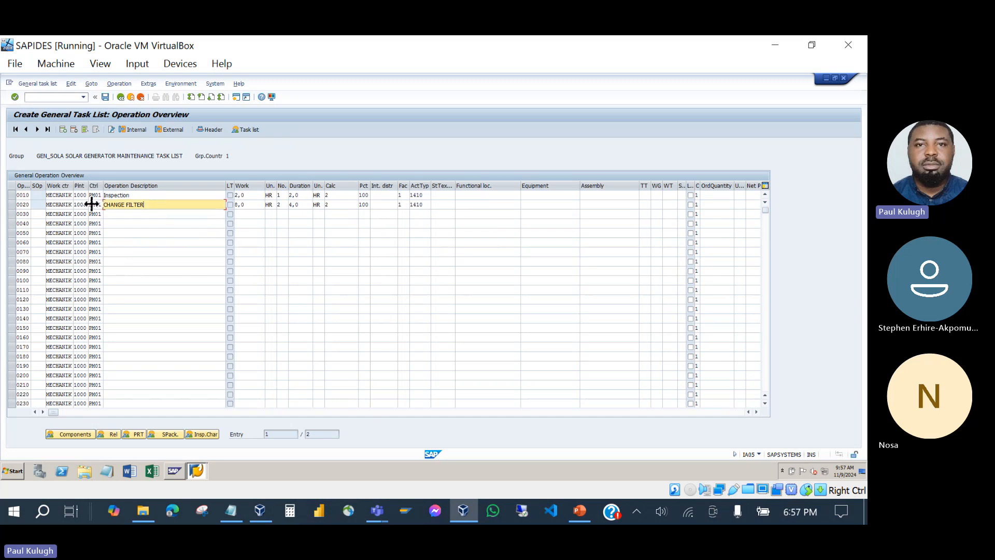
double_click(111, 89)
click(245, 78)
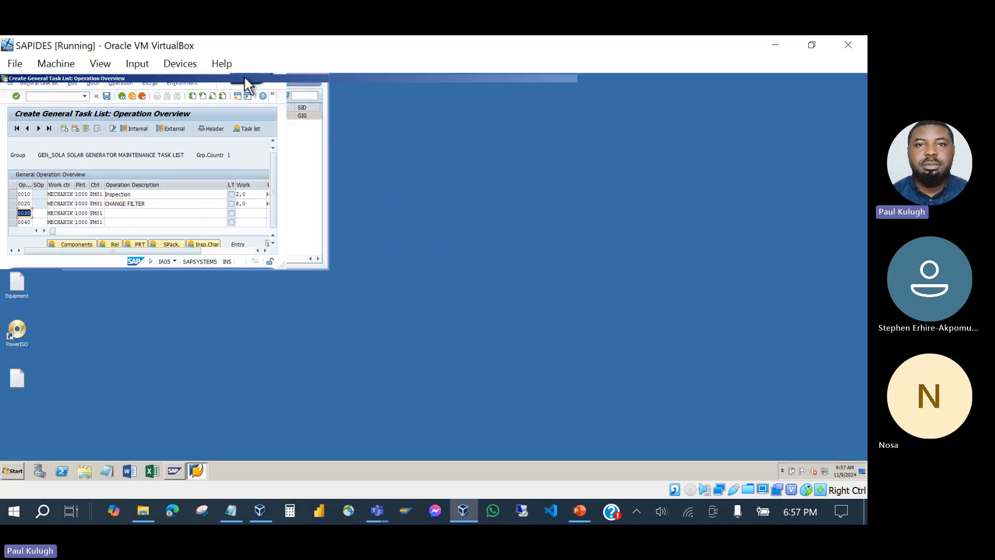
key(ctrl+s)
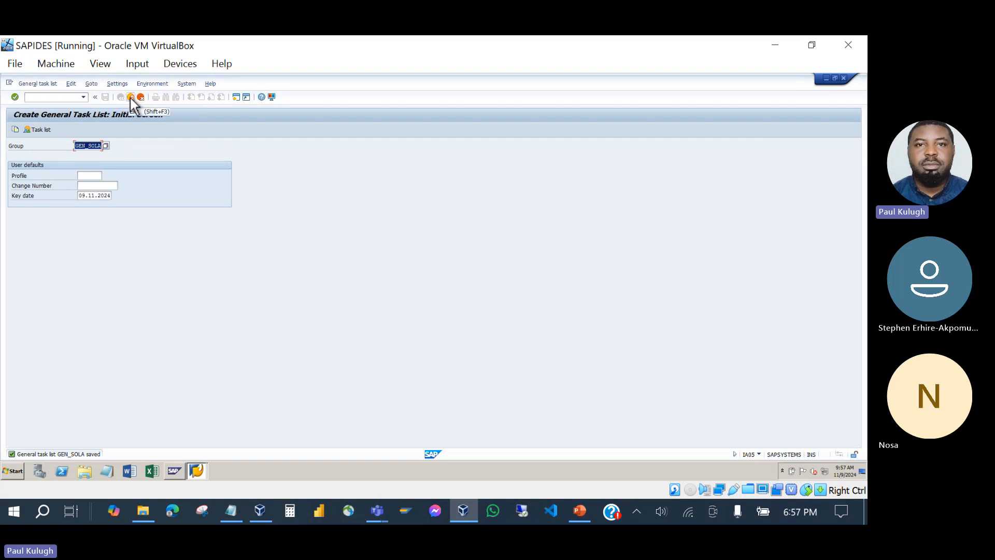
Step: Switch to the PowerPoint slide show and look at the Structure of Task List slide
click(584, 509)
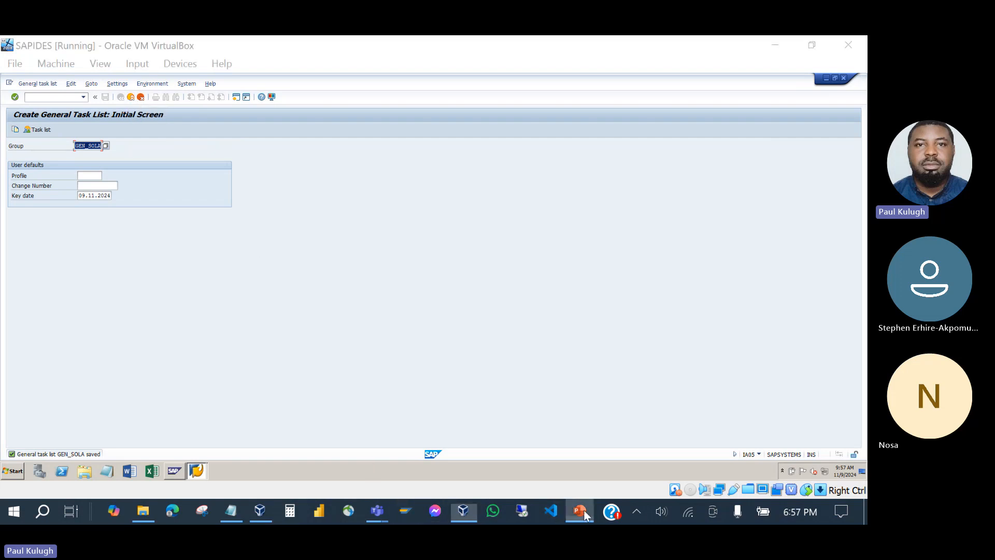
click(583, 509)
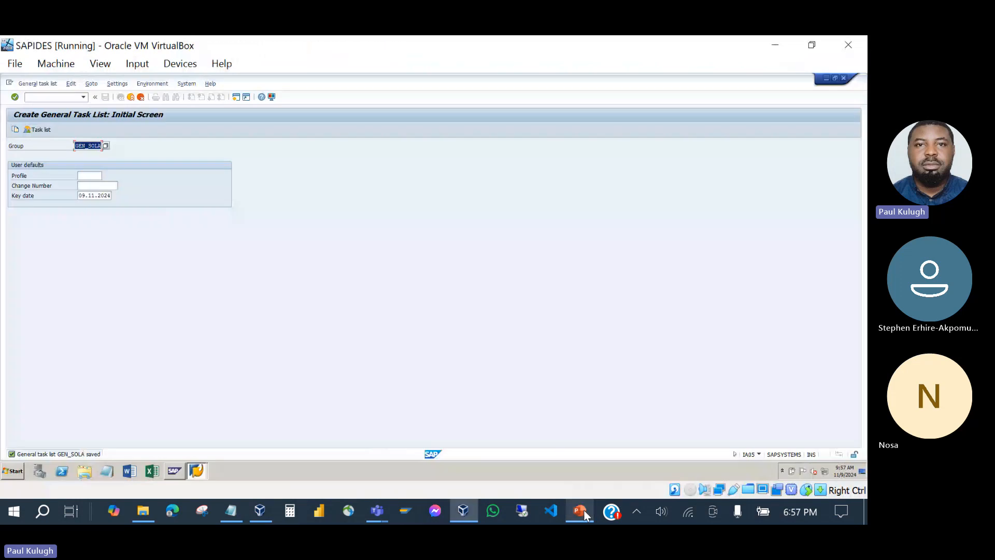
click(584, 509)
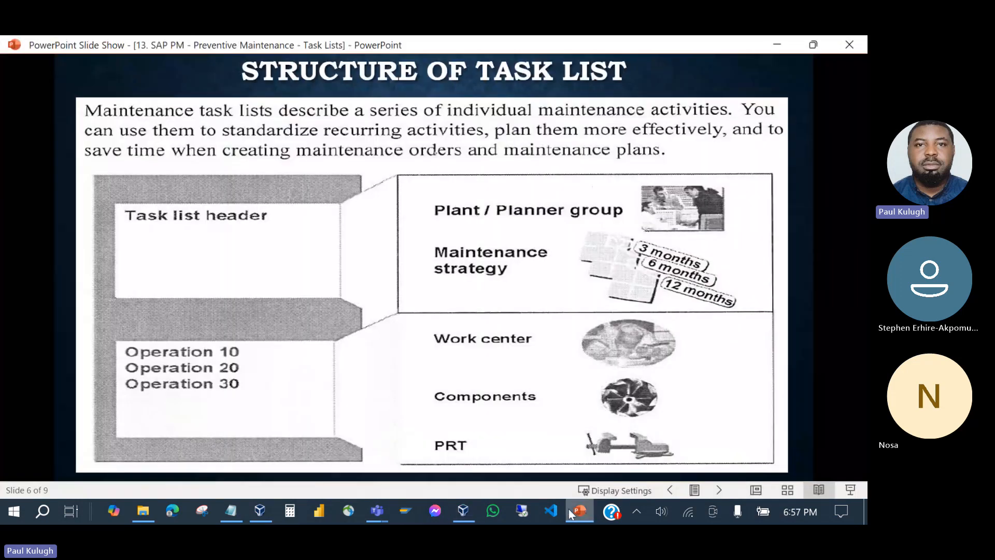
click(584, 509)
Step: Switch to Notepad and review the 1M, 3M and 6M cycle entries in the maintenance plan notes
click(228, 518)
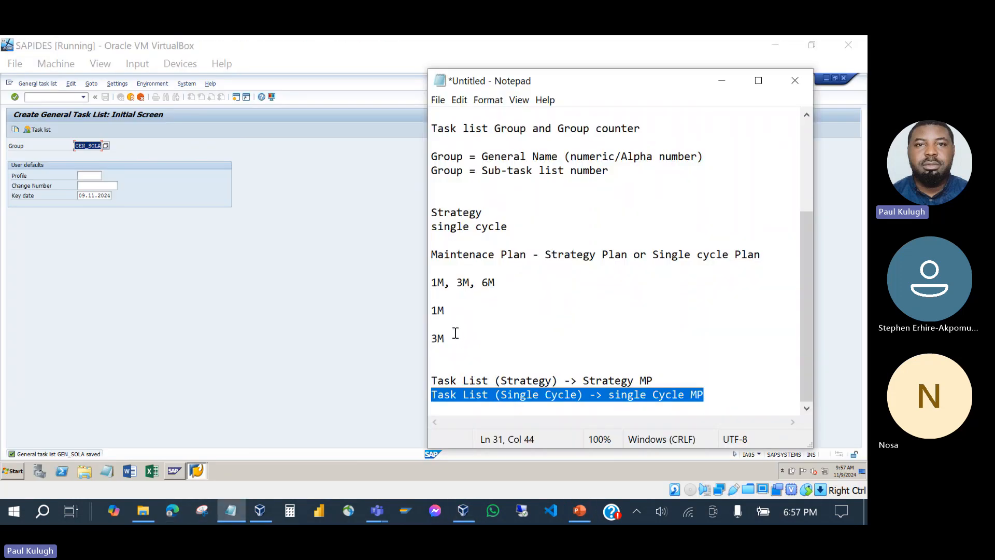
drag(453, 337, 362, 340)
drag(446, 315, 378, 305)
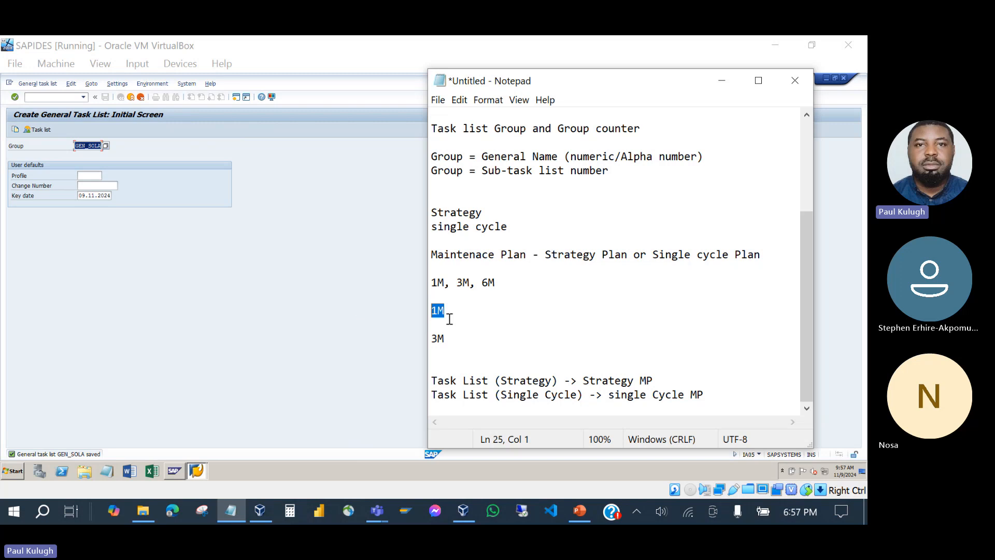
drag(451, 337, 288, 345)
drag(446, 311, 396, 311)
drag(502, 282, 431, 288)
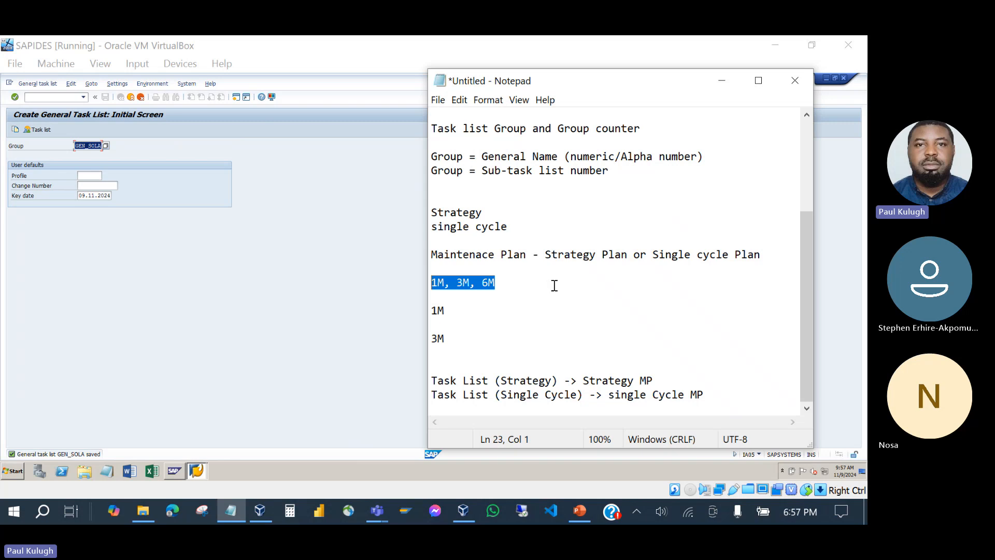
drag(432, 283, 496, 283)
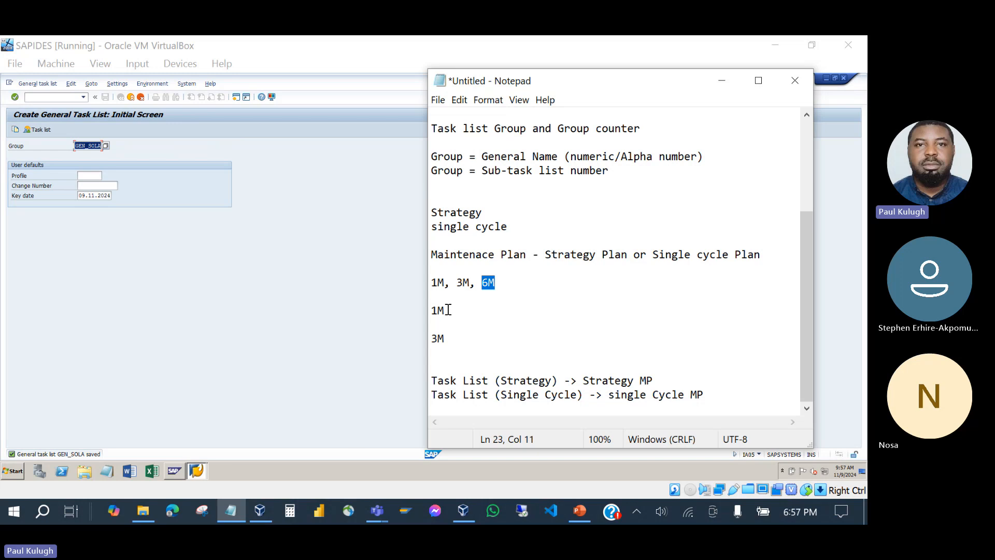
drag(449, 309, 407, 312)
click(722, 81)
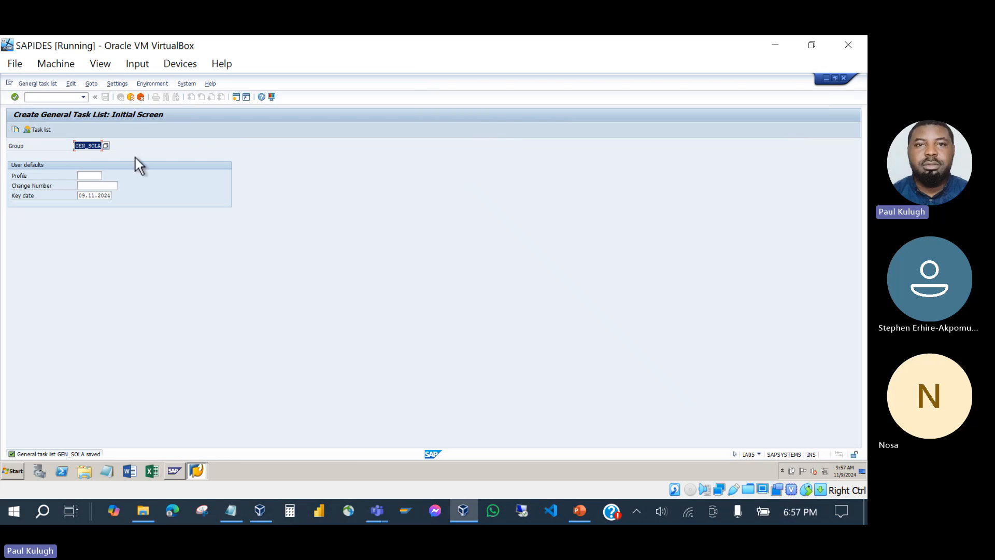
Step: Exit general task list creation to SAP Easy Access and select the General Maintenance Task Lists folder
click(131, 97)
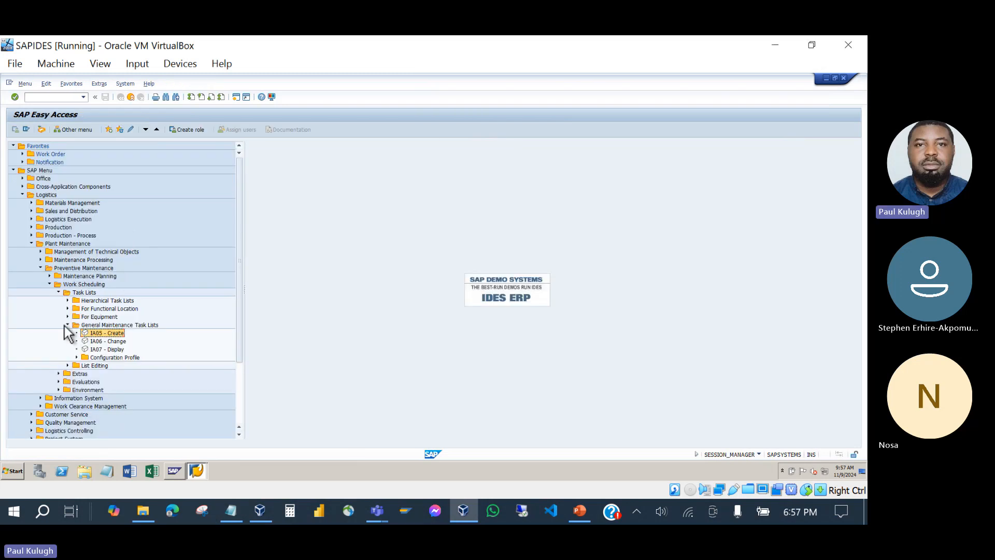
click(99, 325)
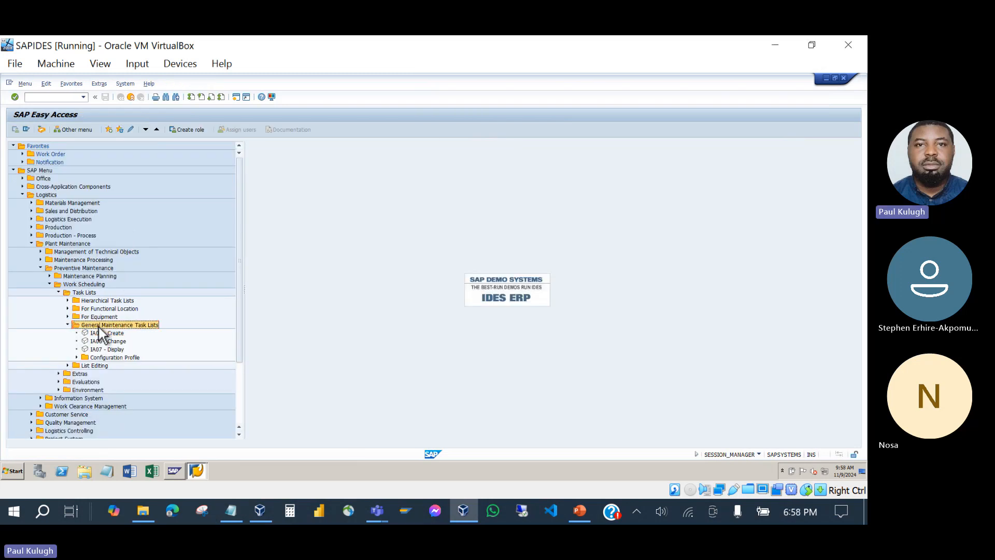
Step: Collapse the General Maintenance Task Lists folder and expand the For Equipment task list folder
click(67, 326)
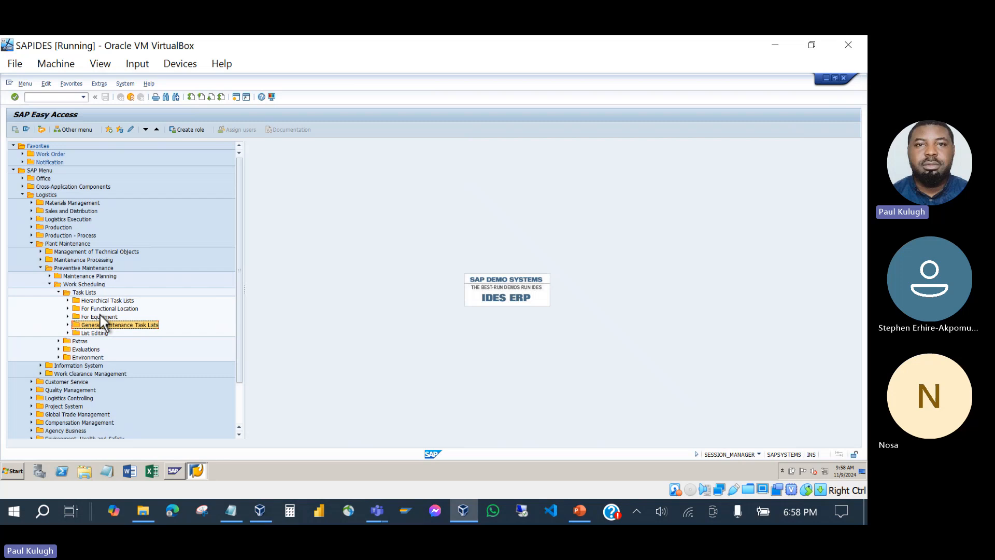
click(67, 317)
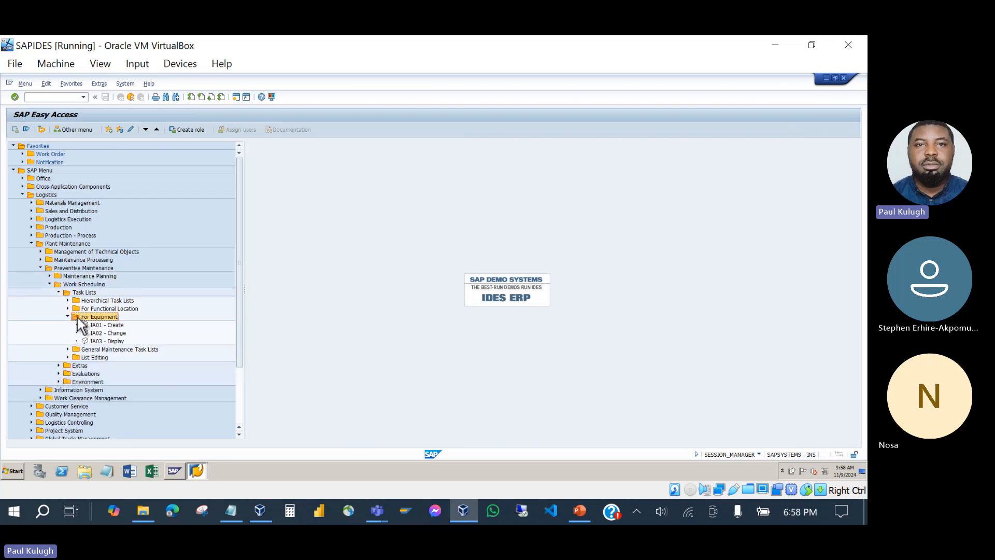
click(86, 350)
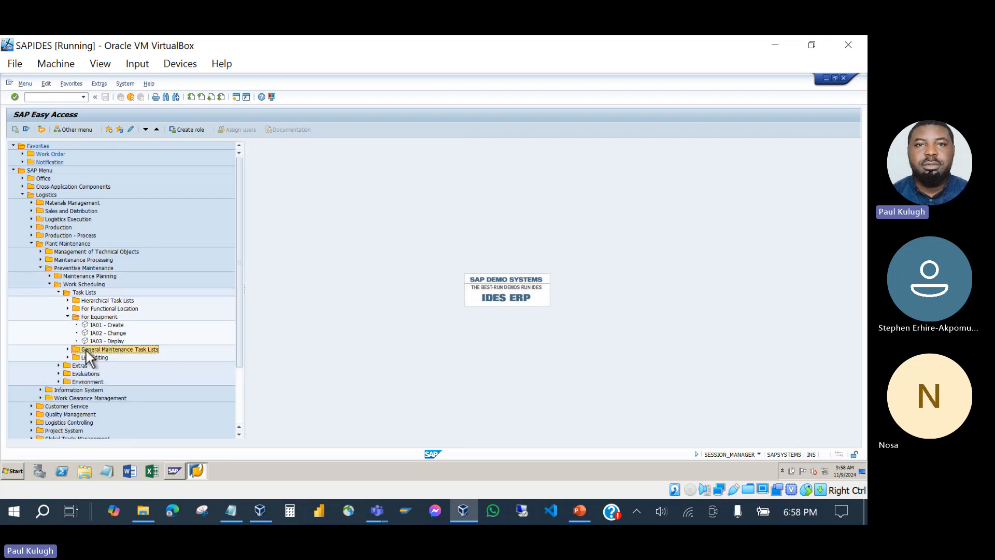
click(68, 349)
click(68, 349)
click(99, 318)
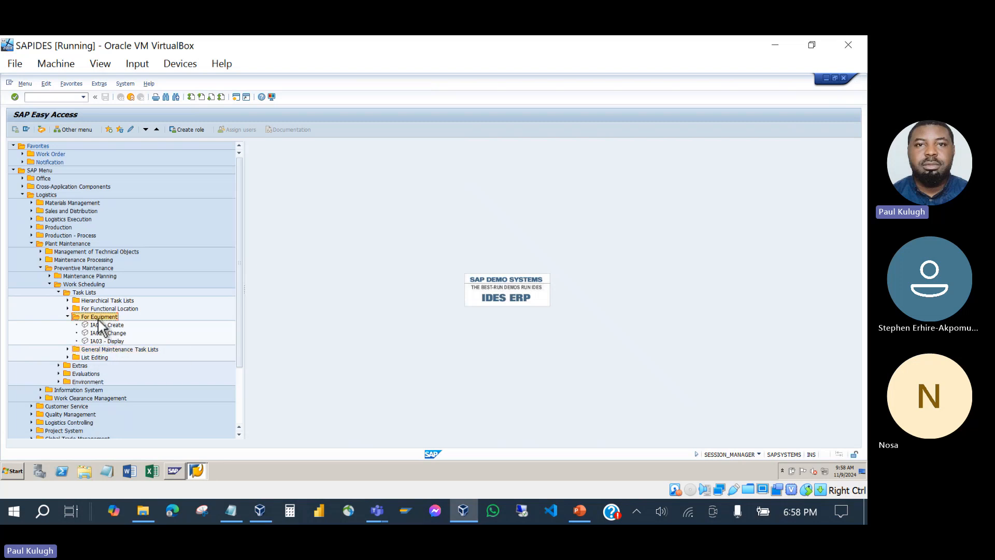
click(68, 317)
click(68, 318)
Step: Open equipment task list creation for equipment 10006810, look at the CRANE task list's operations, and exit to SAP Easy Access
double_click(101, 325)
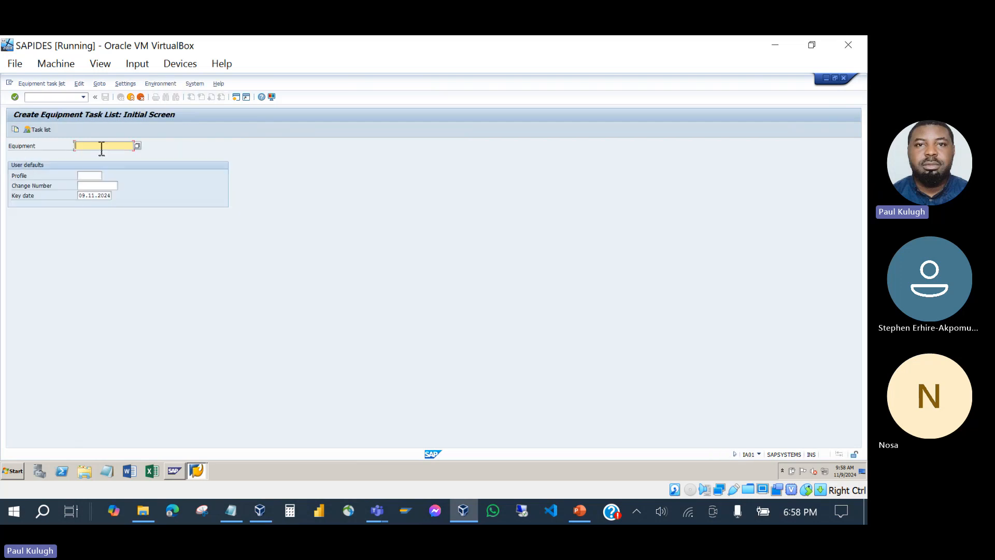
text(10006810)
key(Return)
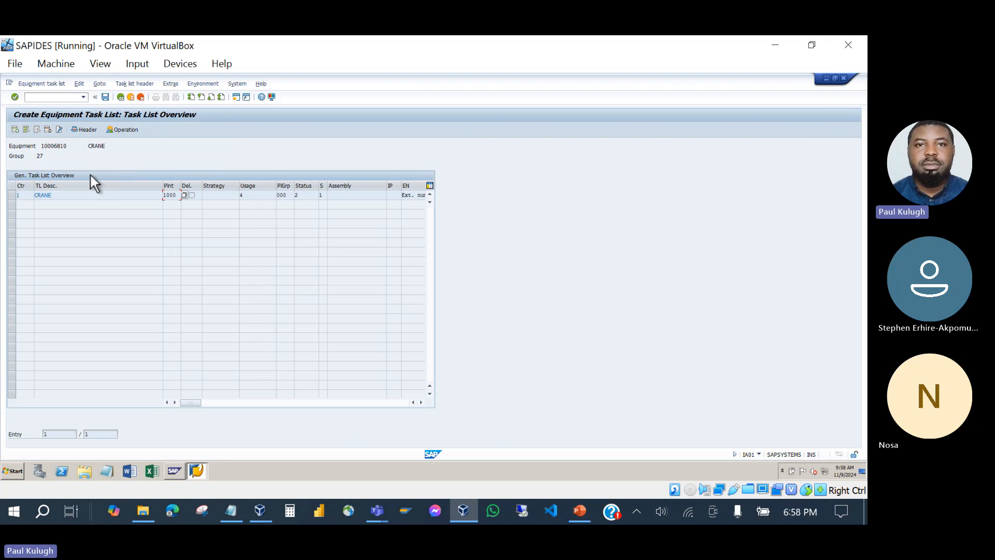
drag(67, 196, 32, 195)
click(127, 130)
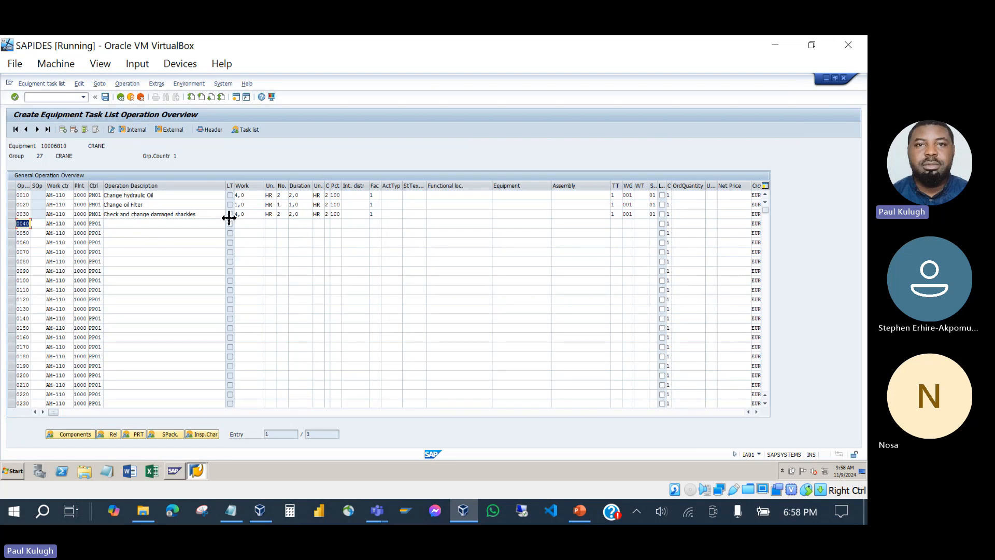
click(122, 98)
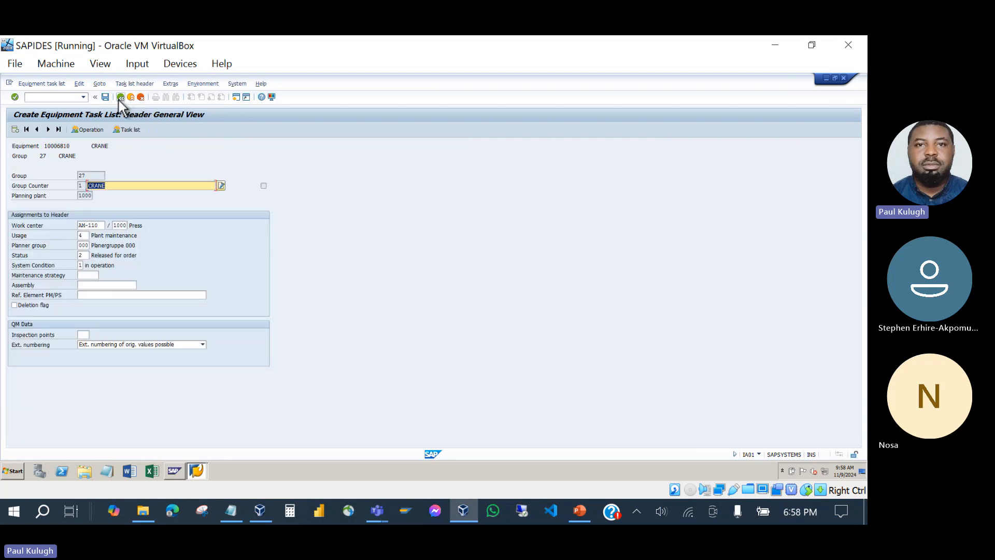
click(121, 97)
click(124, 100)
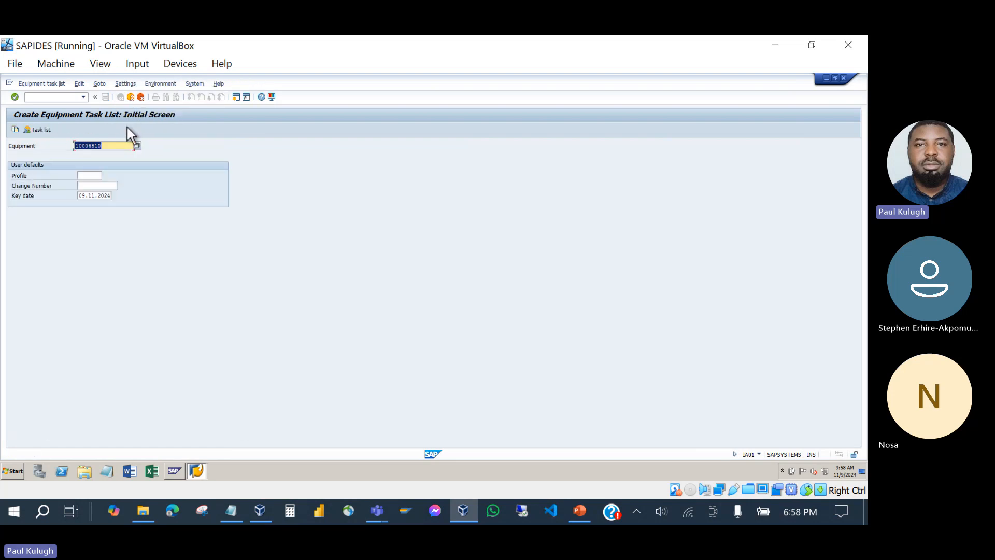
click(131, 98)
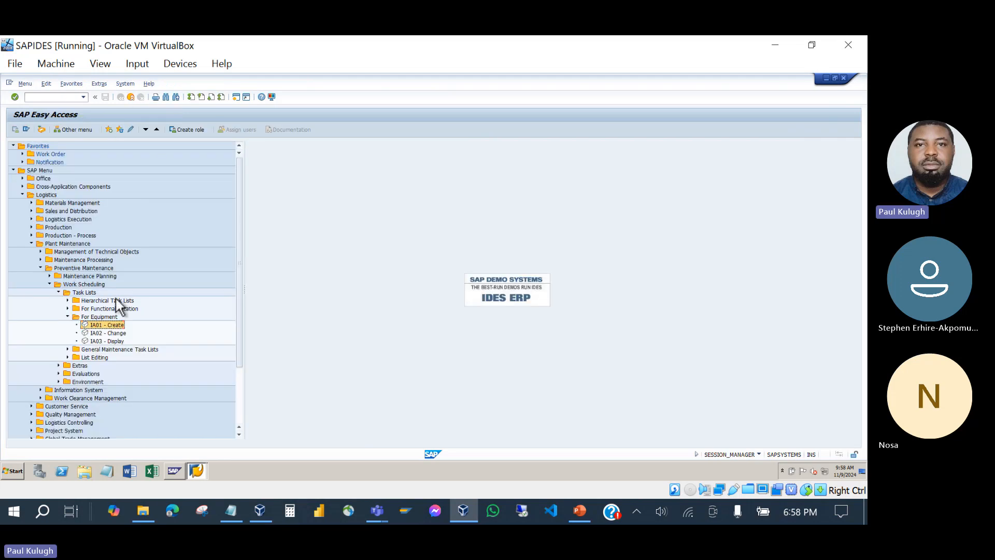
Step: Open functional location task list creation for OBA/OBAGI/CSR/HD /40-BD-10006
click(68, 317)
click(67, 309)
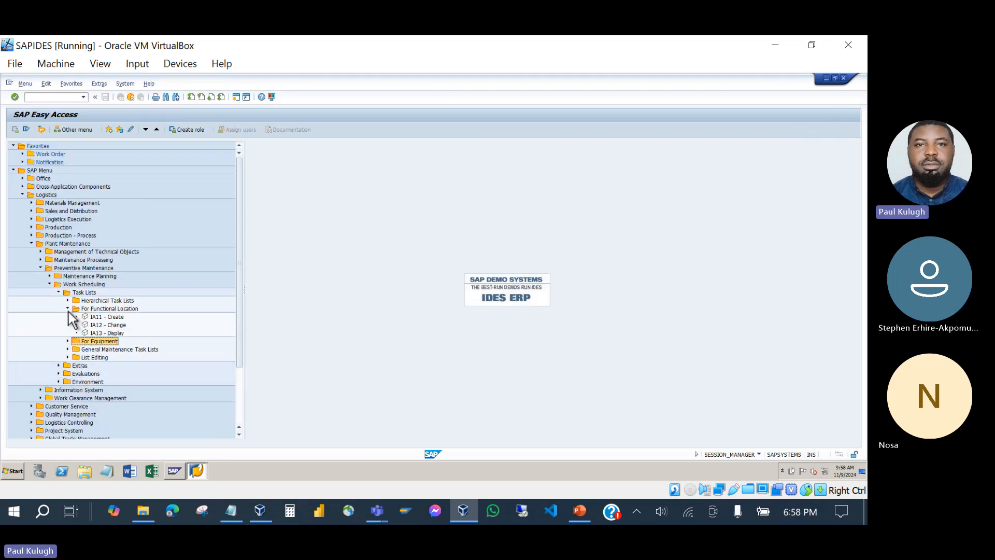
double_click(96, 318)
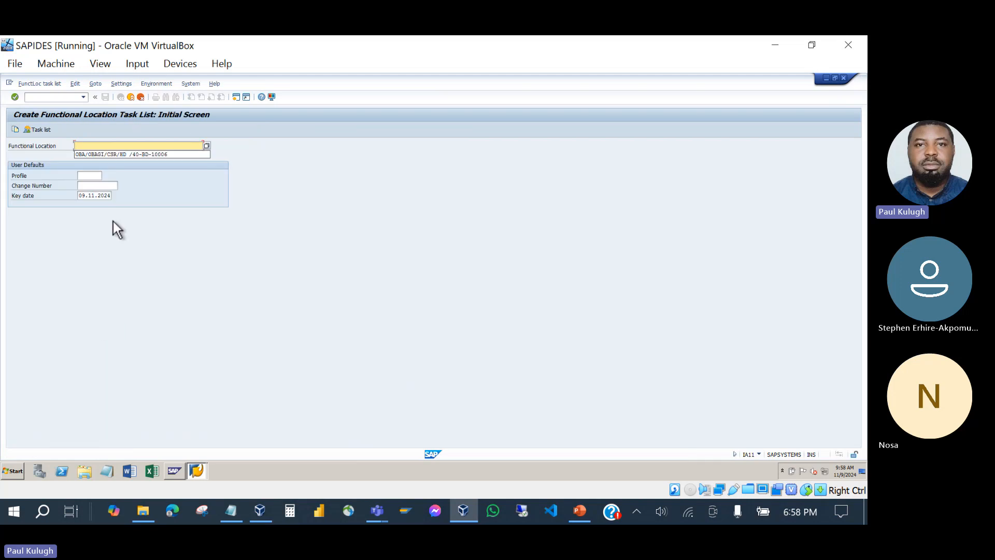
click(128, 154)
key(Return)
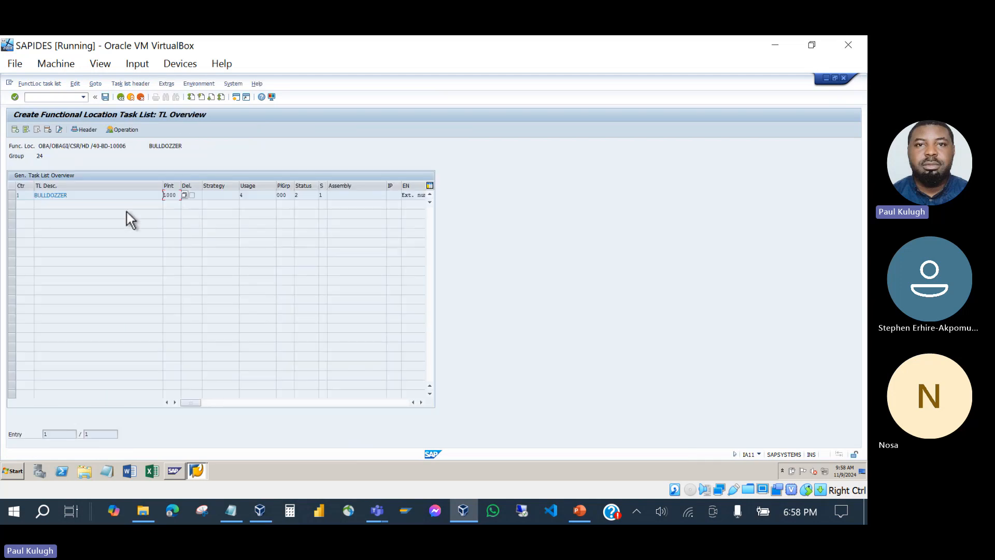
Step: Open a new task list header for the BULLDOZZER functional location, review its header data, and exit to SAP Easy Access without saving
click(16, 130)
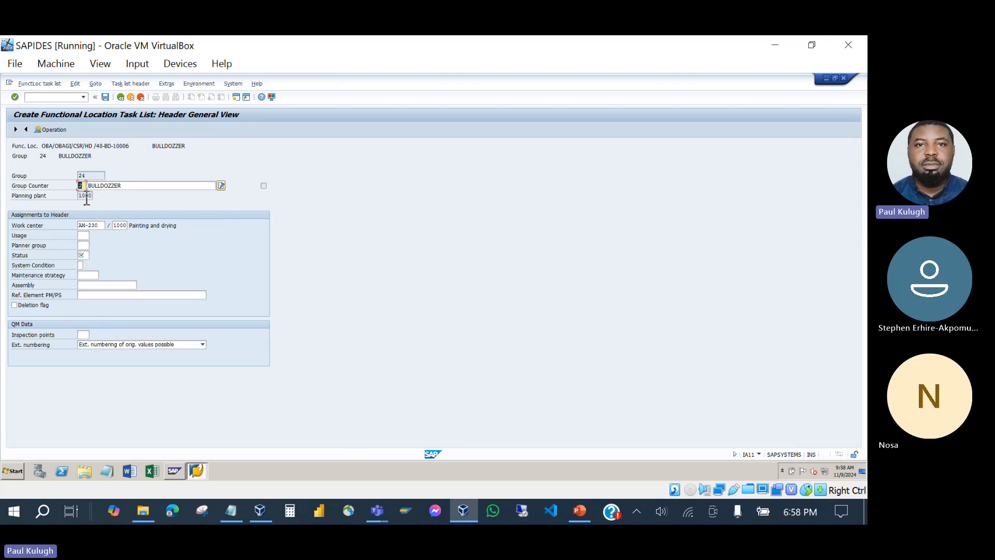
key(Tab)
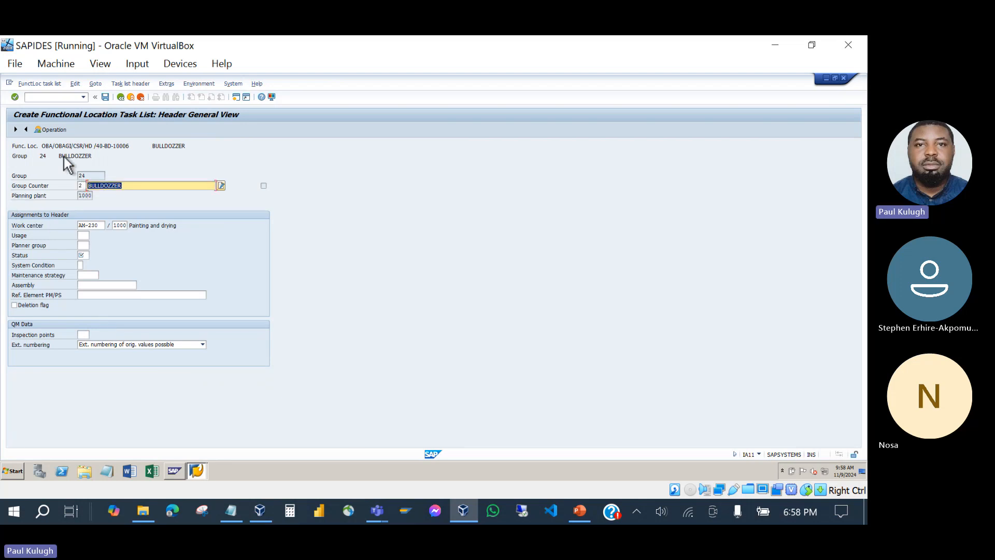
drag(136, 147, 1, 148)
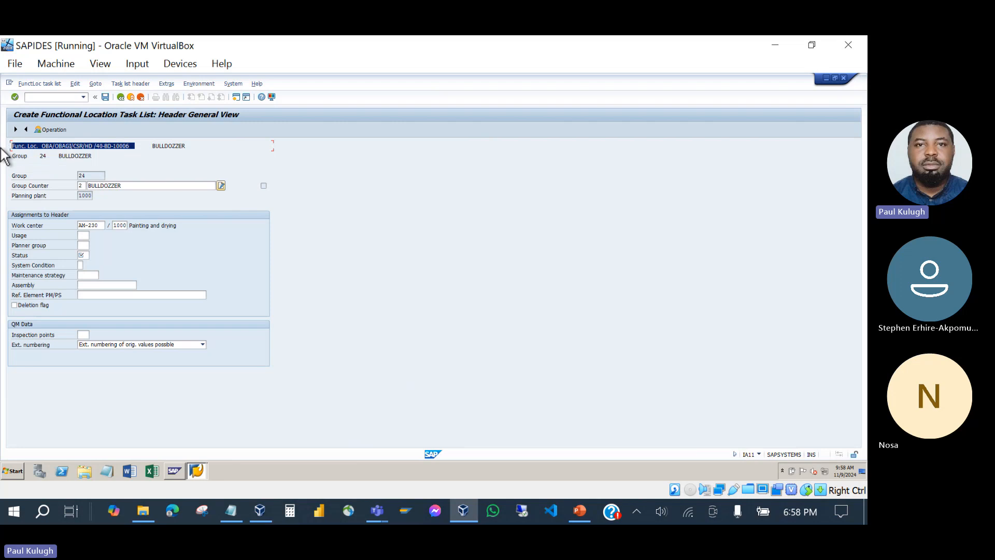
drag(195, 148, 1, 155)
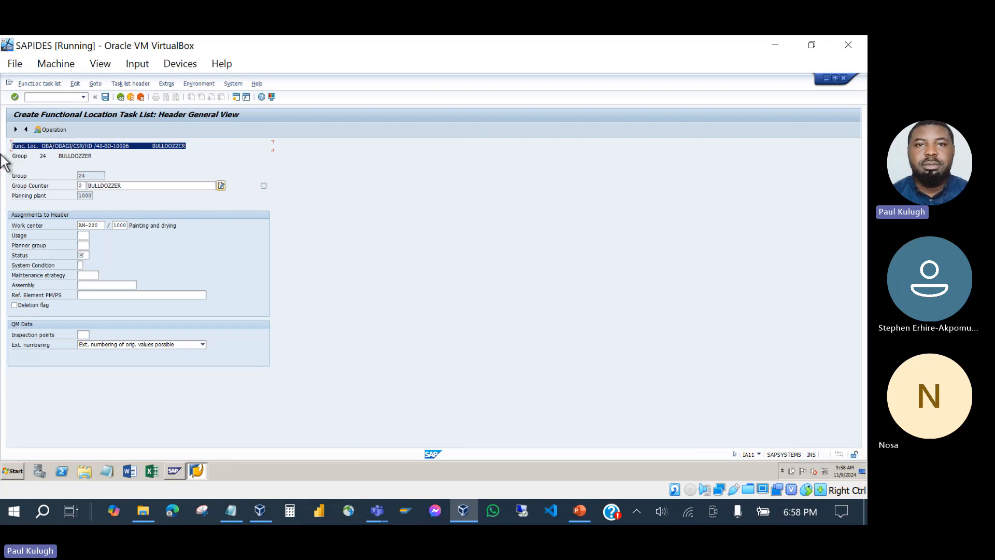
click(131, 98)
click(133, 97)
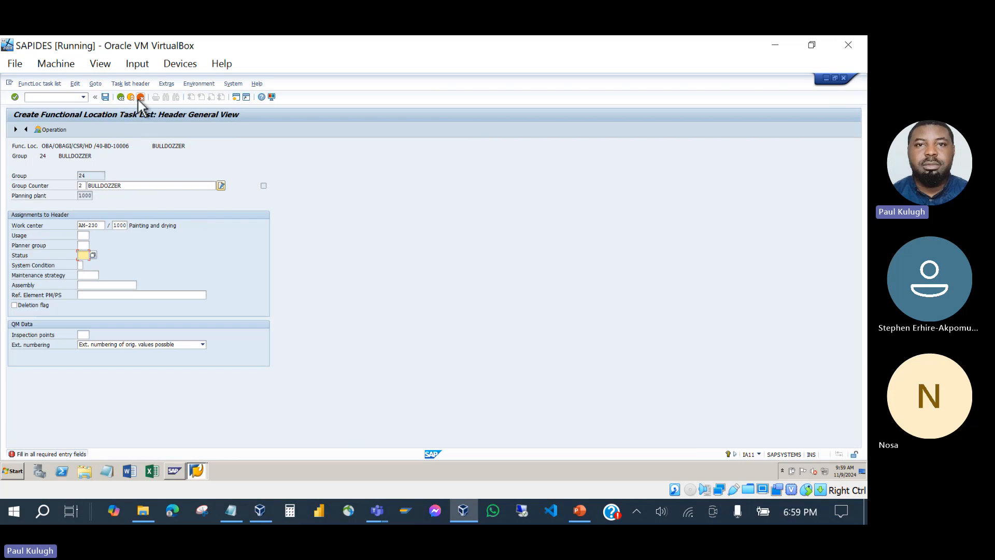
click(139, 98)
click(120, 98)
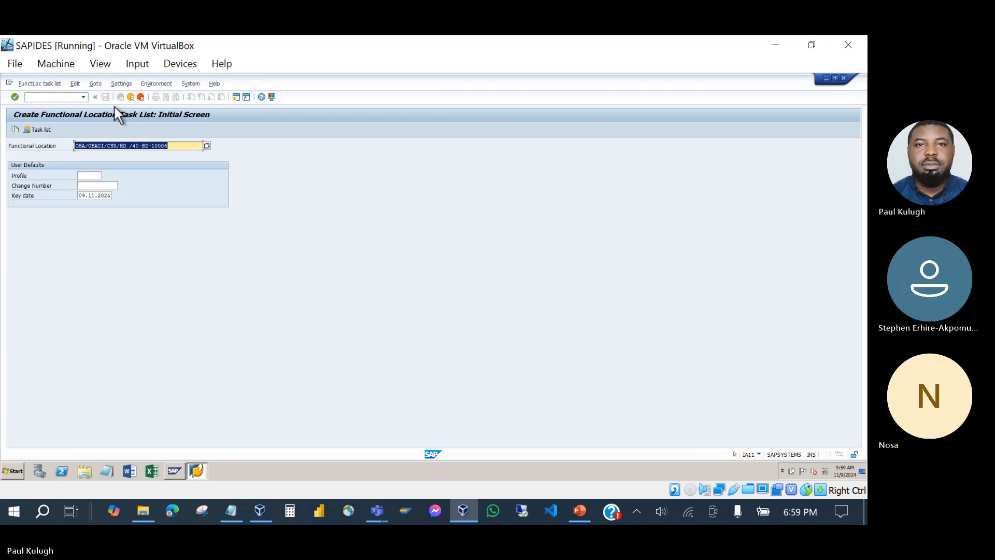
click(130, 97)
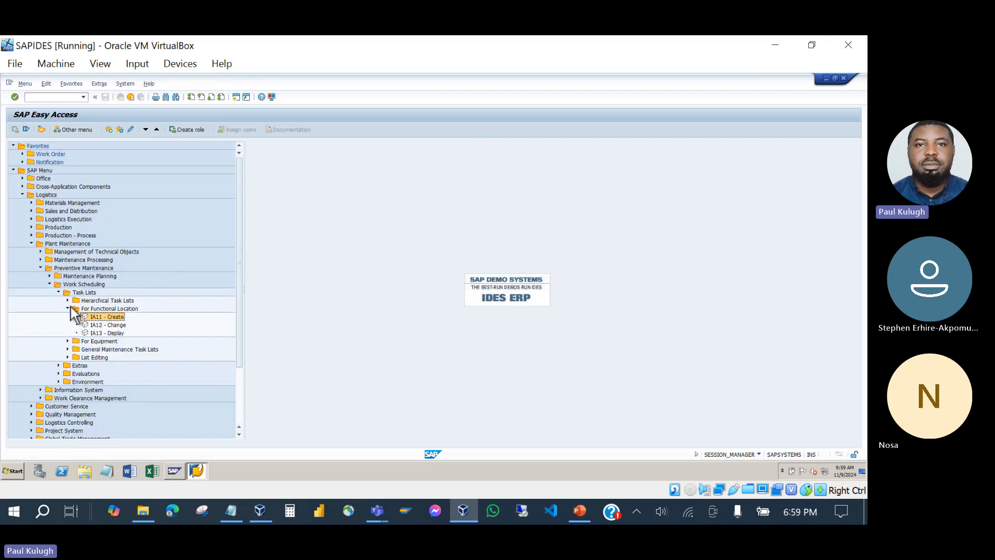
Step: Reopen the Task Lists folder and review the transactions under General Maintenance Task Lists
click(59, 294)
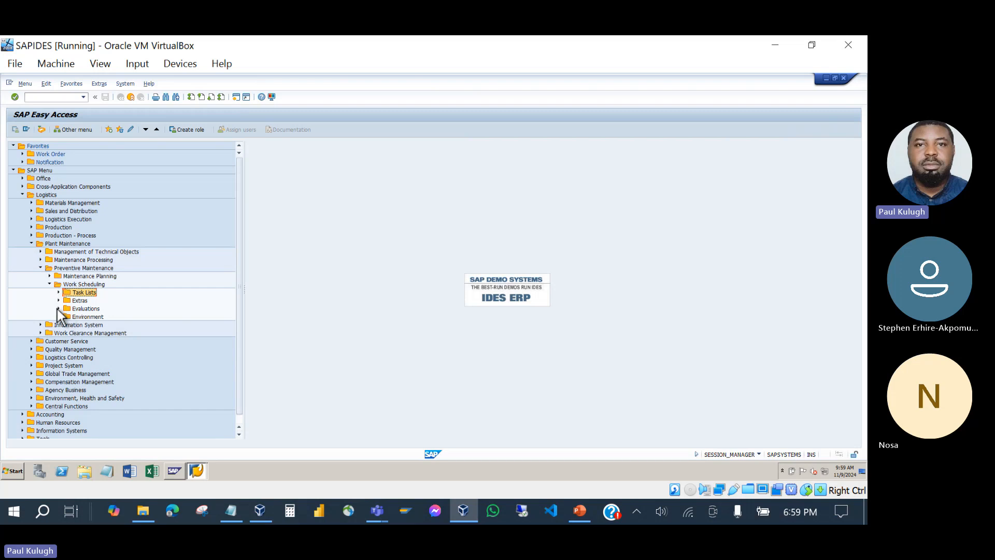
click(59, 292)
click(85, 327)
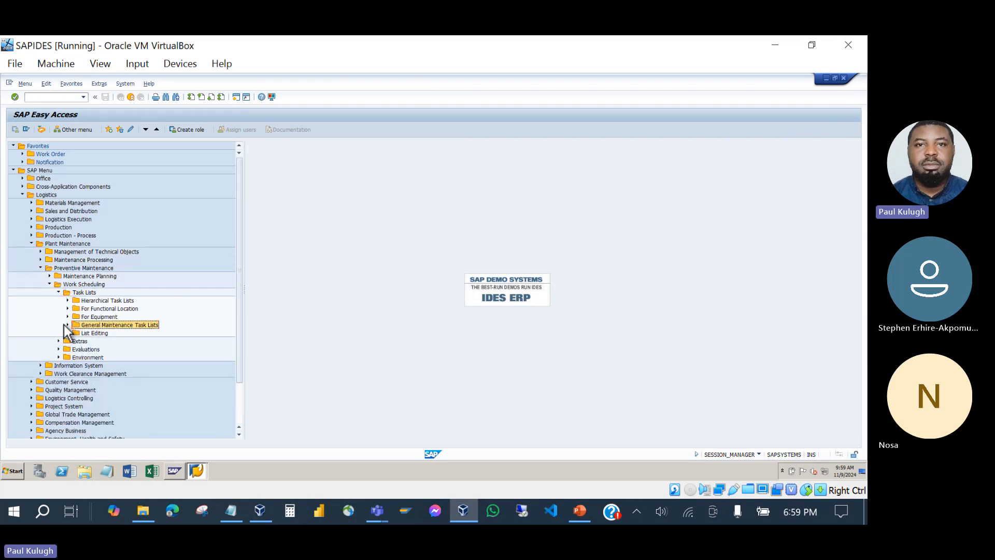
click(67, 324)
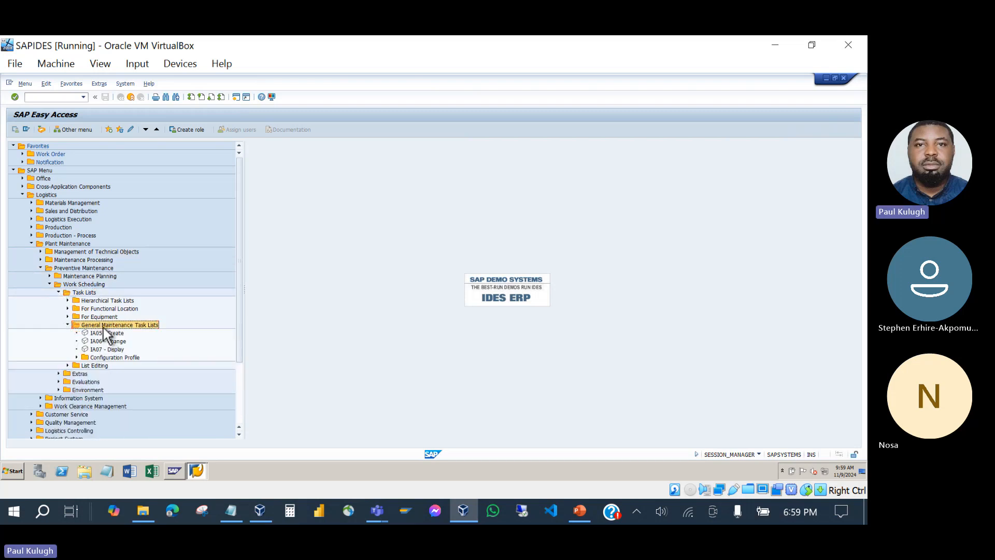
click(104, 341)
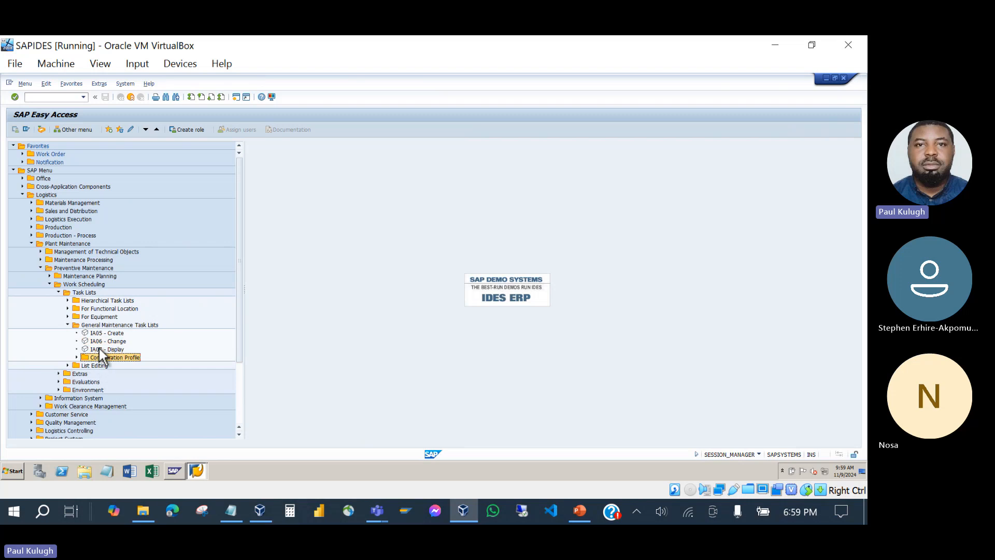
click(99, 331)
click(97, 326)
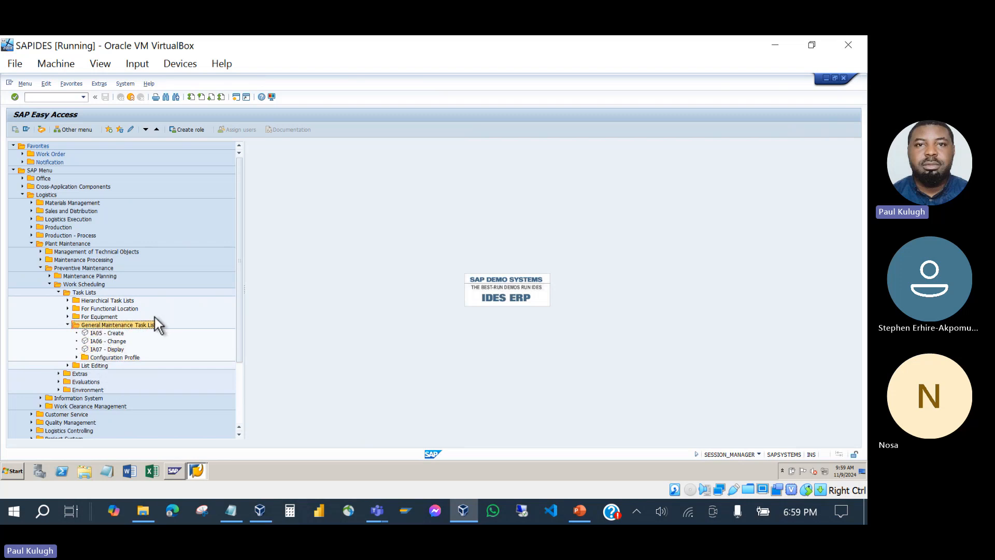
Step: Run the IA08 task list change selection from List Editing for general task lists only
click(68, 325)
click(68, 333)
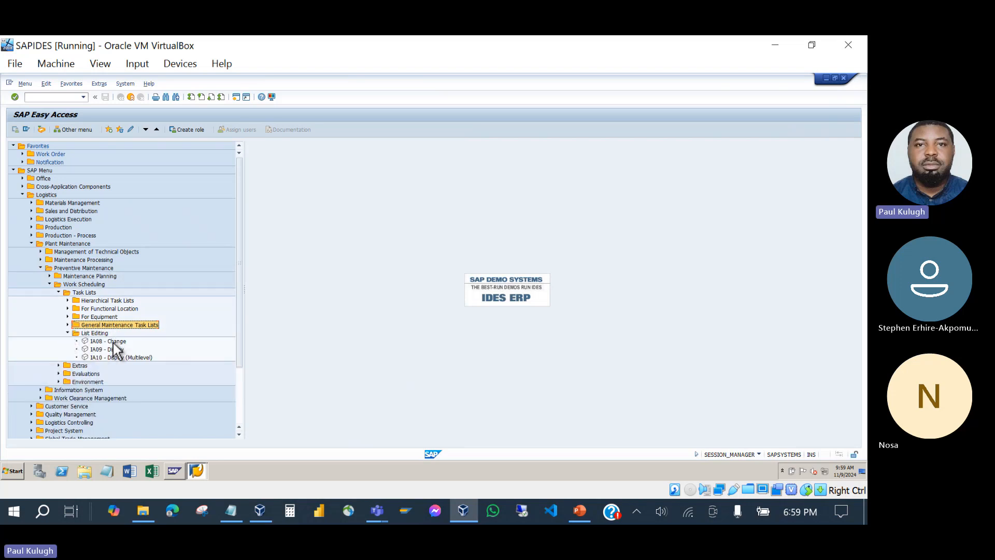
double_click(115, 342)
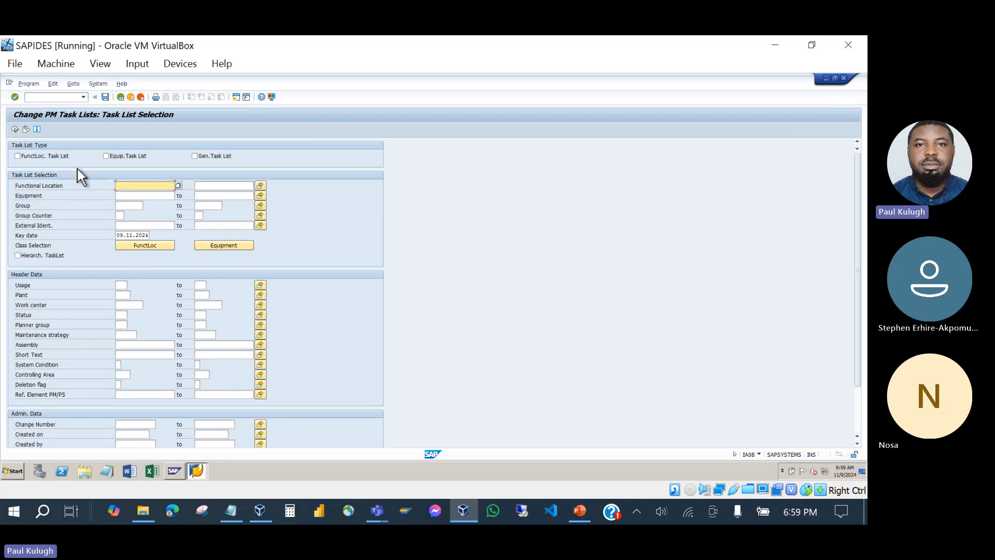
click(198, 156)
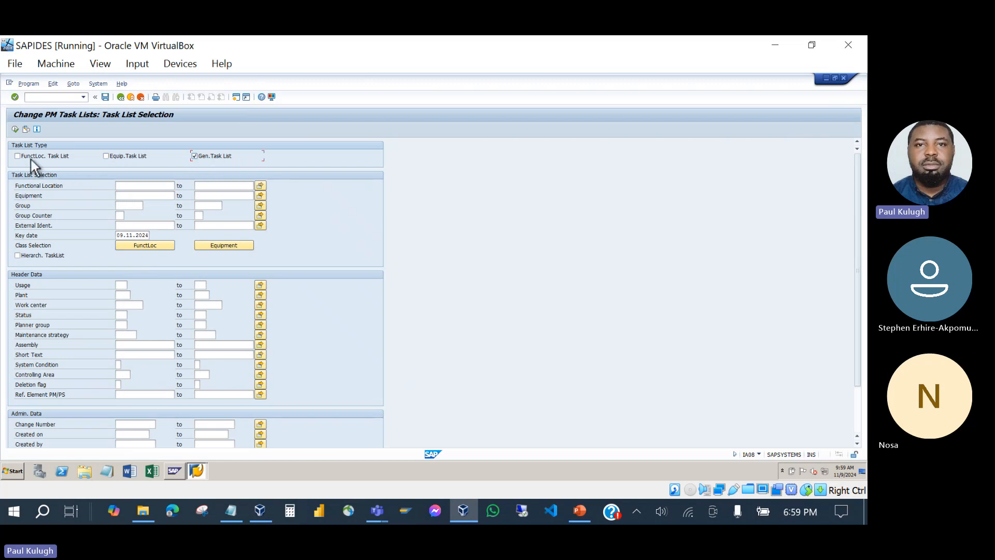
click(14, 130)
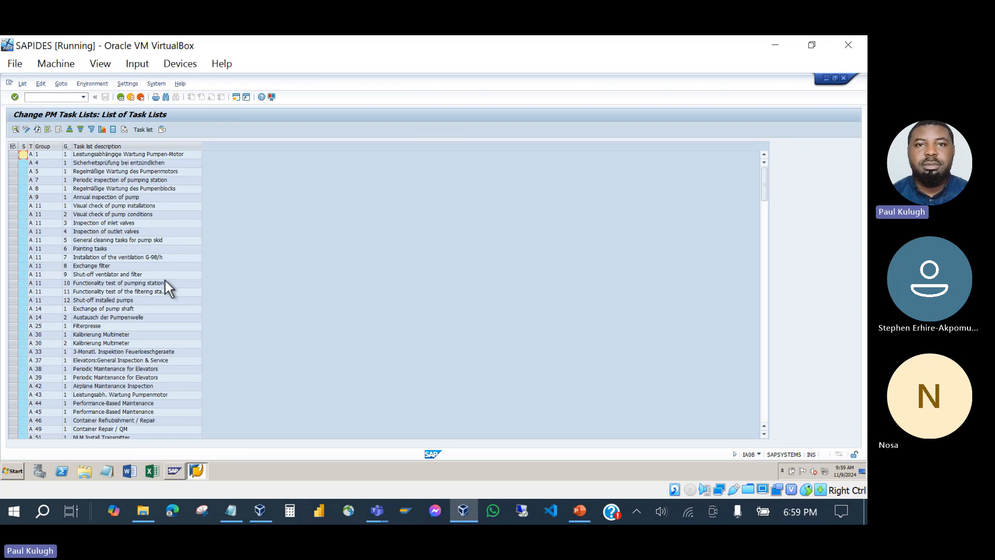
Step: Examine the groups and descriptions in the list of general task lists, and return to SAP Easy Access
scroll(164, 278, down, 10)
scroll(122, 399, down, 15)
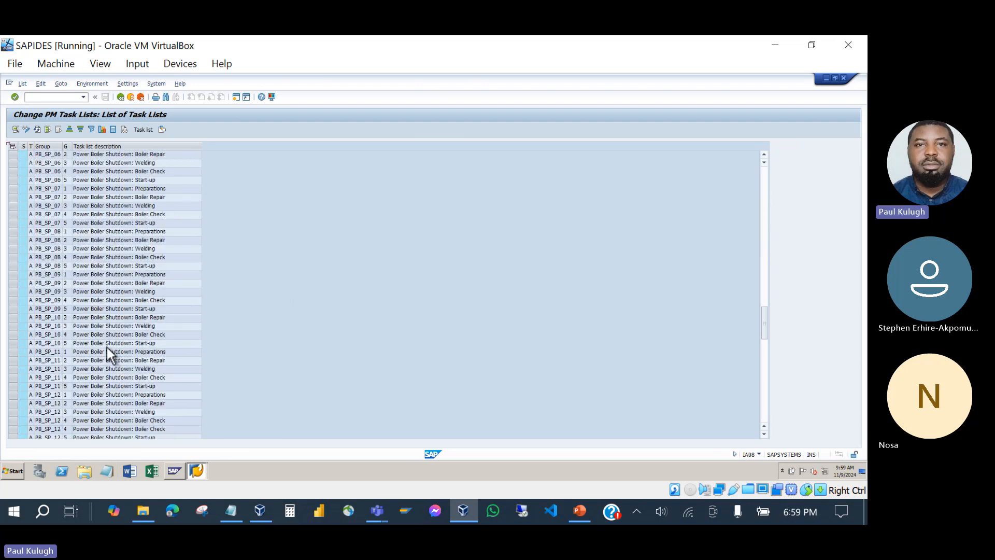
scroll(106, 347, down, 10)
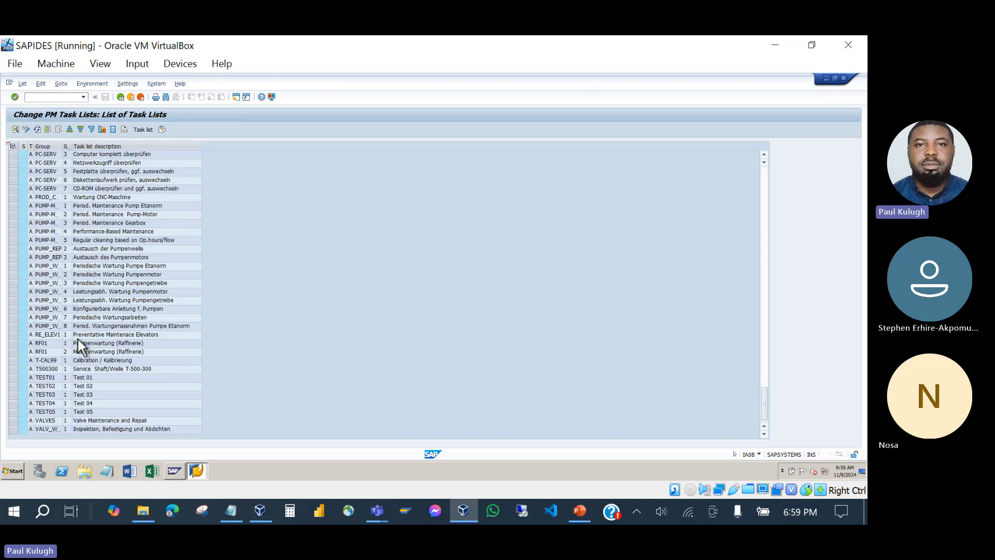
scroll(82, 296, up, 5)
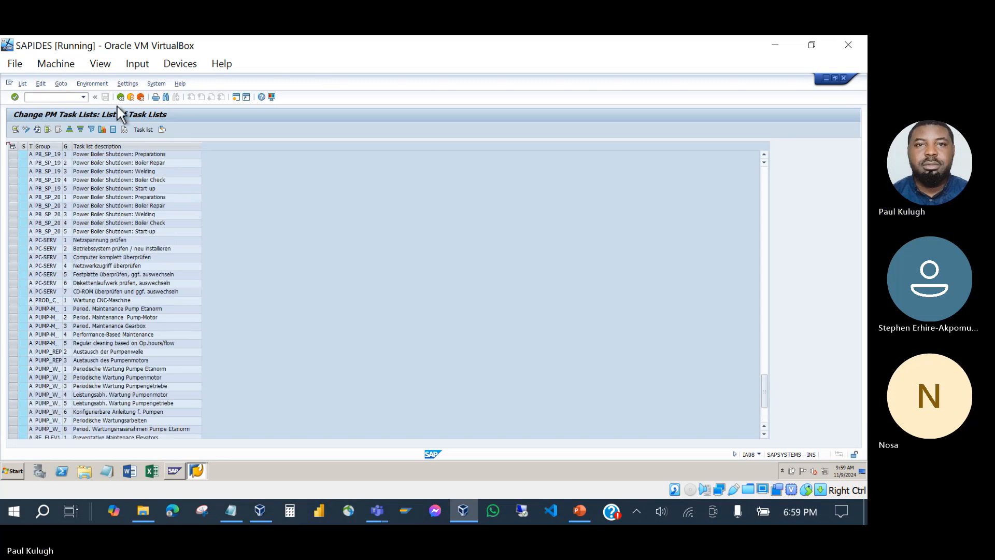
click(120, 97)
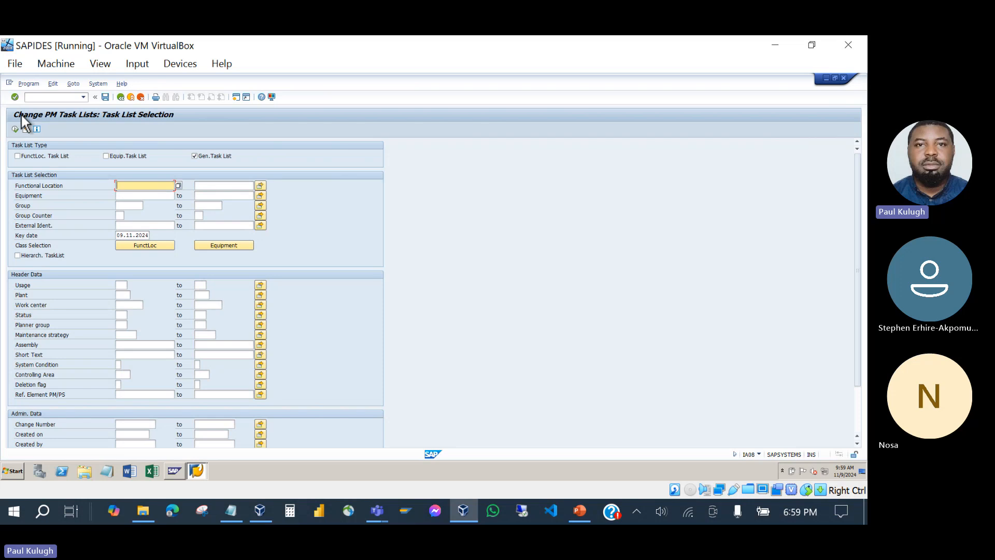
click(120, 98)
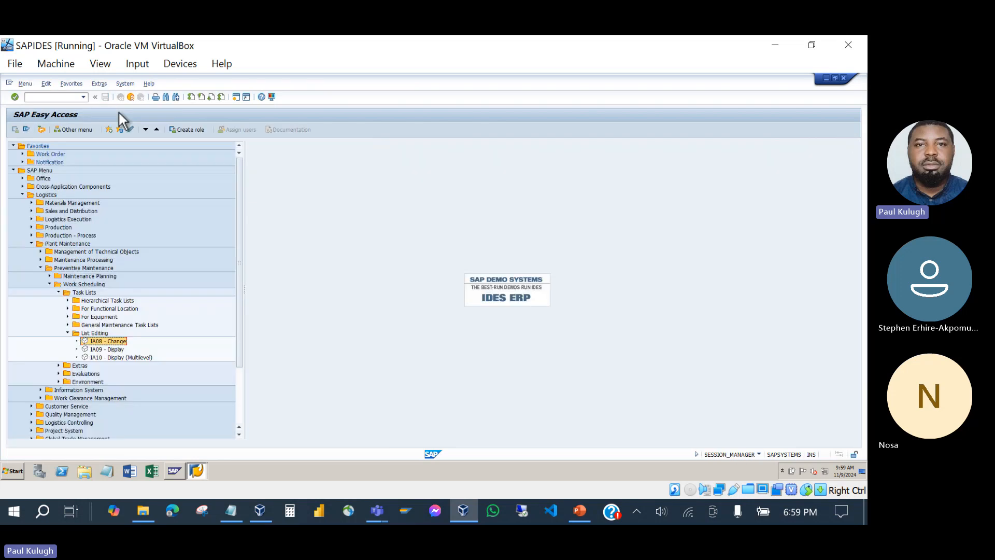
Step: Run the IA09 task list display selection from List Editing for functional location, equipment and general task lists
double_click(115, 348)
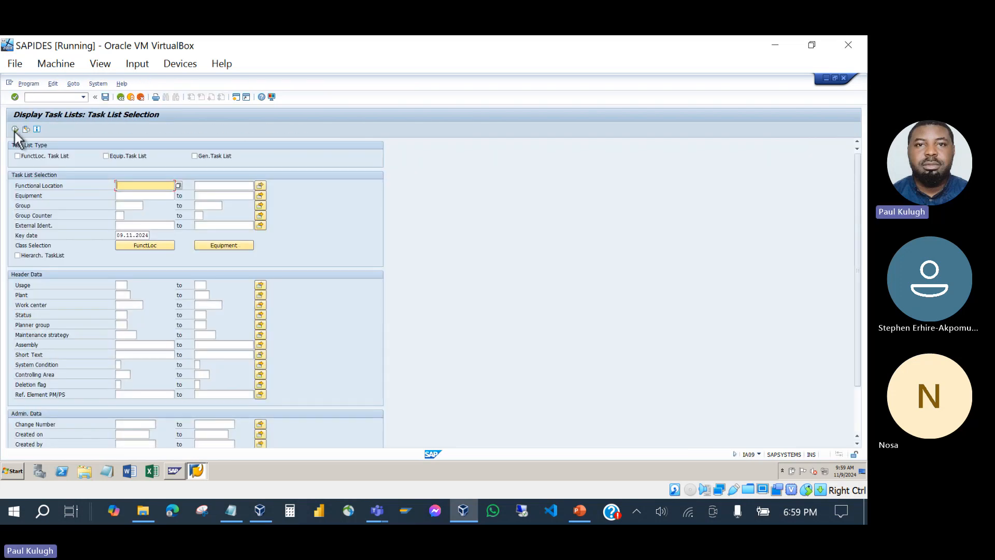
click(195, 156)
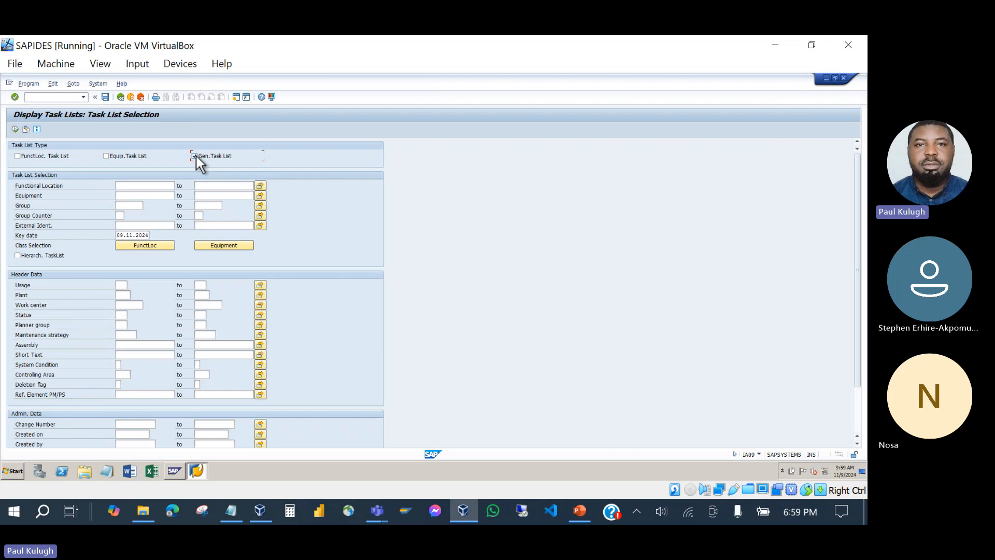
click(107, 157)
click(16, 130)
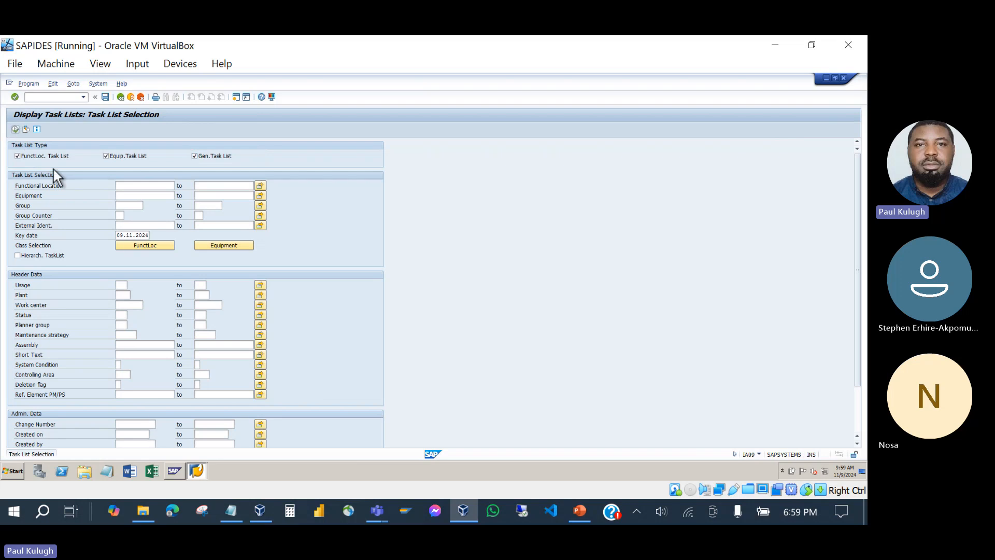
Step: Widen the Selected line and Task List Type columns in the displayed list of task lists
scroll(86, 255, down, 10)
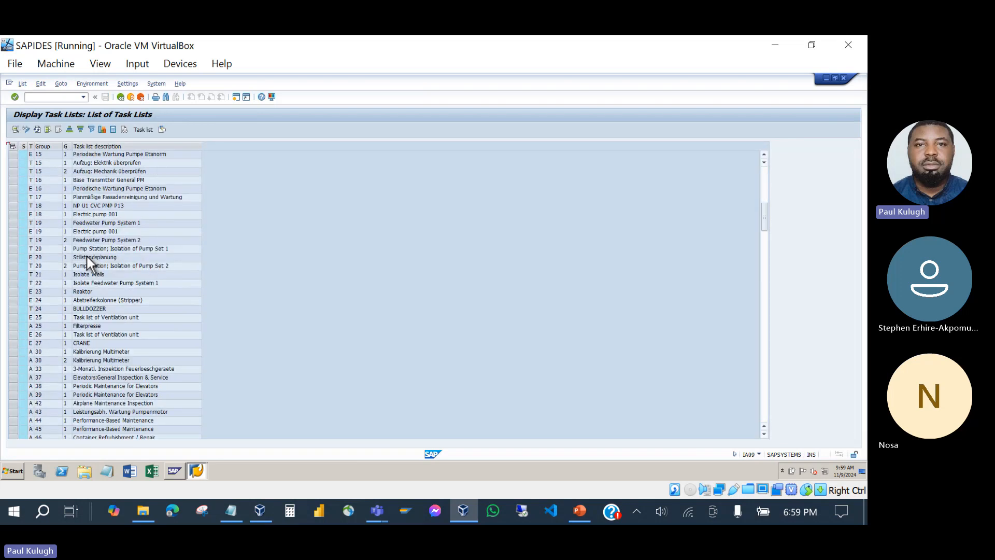
scroll(56, 279, down, 3)
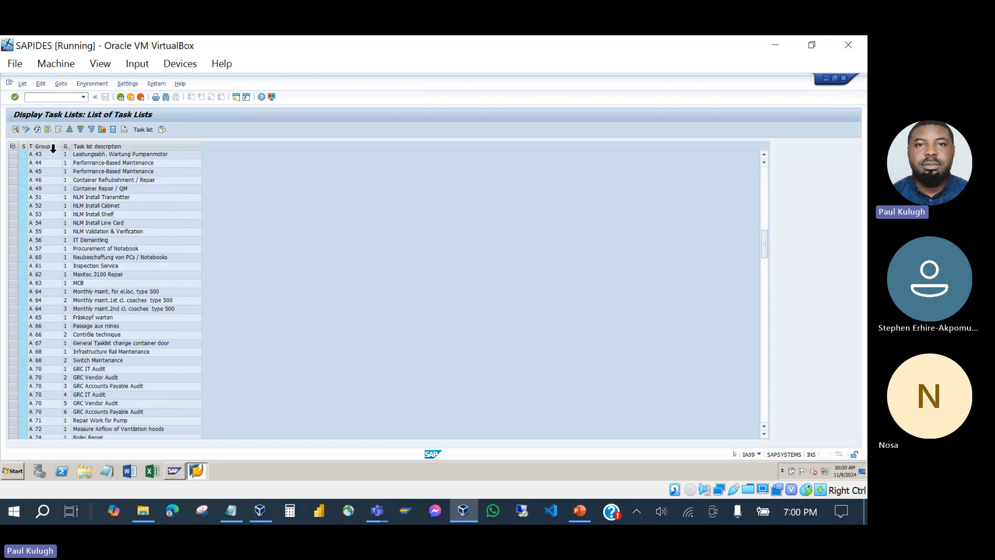
click(97, 197)
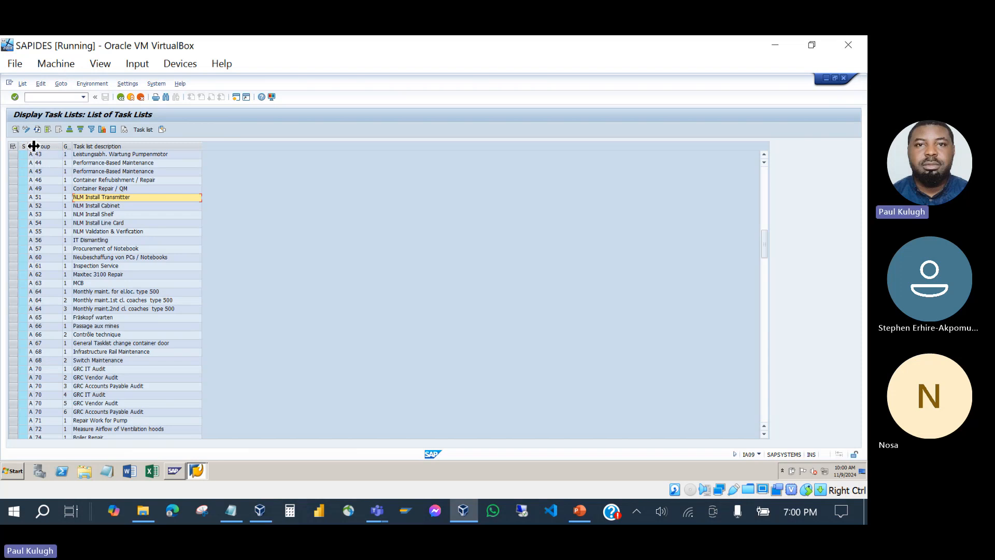
drag(39, 146, 102, 146)
click(37, 163)
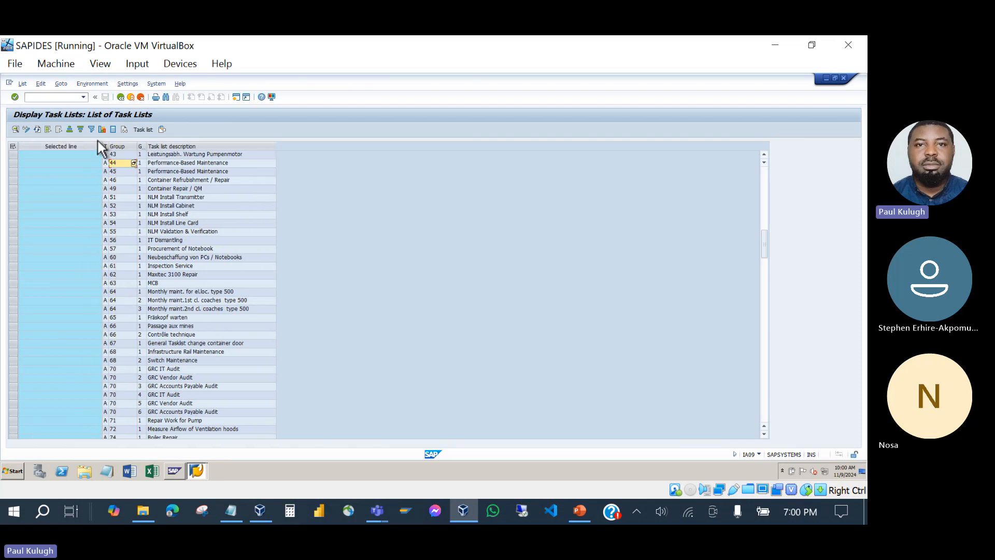
click(41, 149)
click(104, 154)
drag(109, 146, 211, 146)
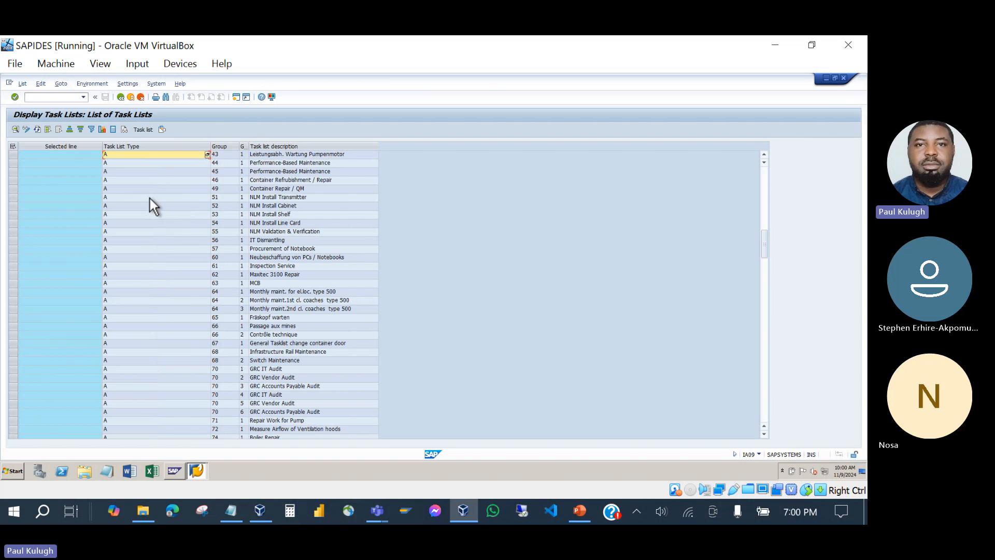
Step: Examine the task list types and their groups throughout the list, and return to SAP Easy Access
scroll(145, 291, down, 15)
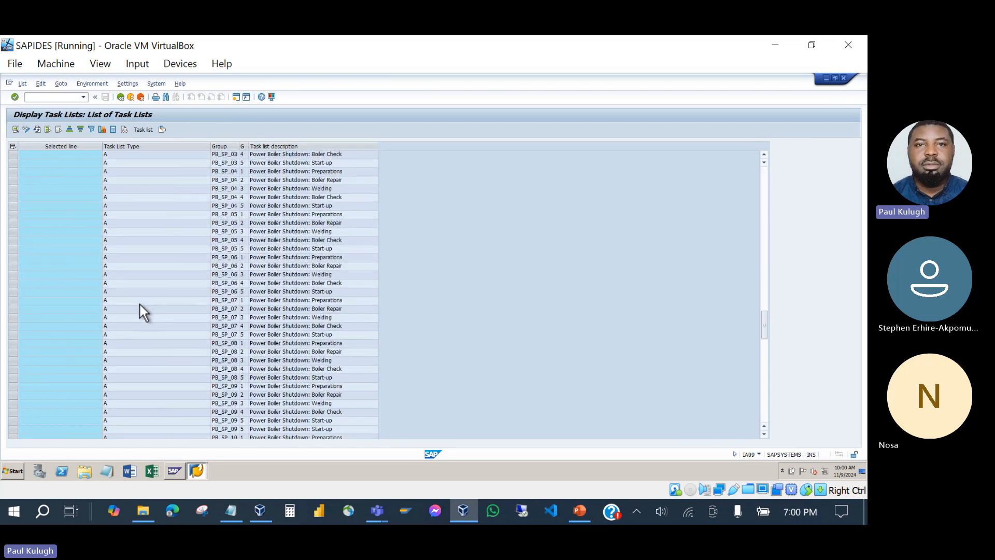
scroll(137, 301, down, 15)
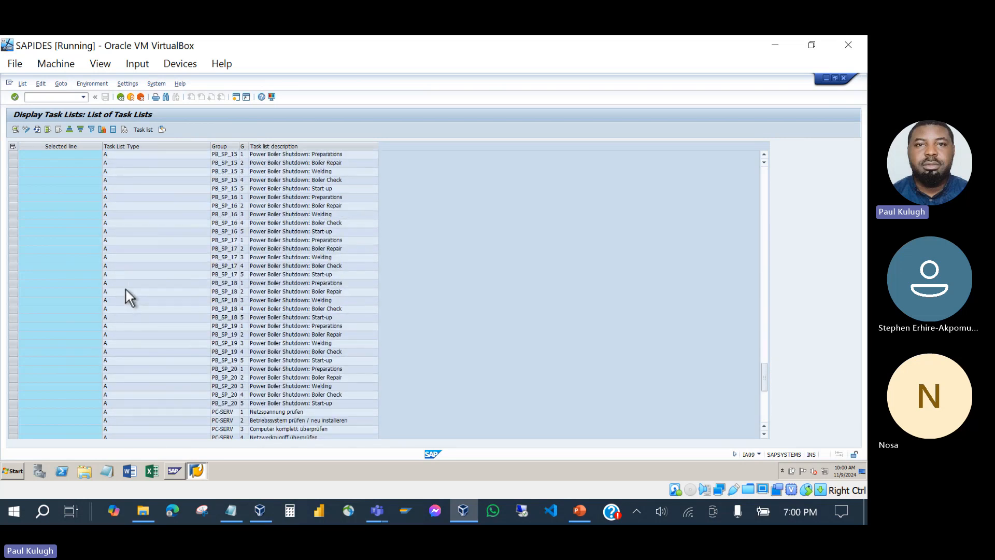
scroll(126, 290, down, 10)
scroll(119, 295, up, 20)
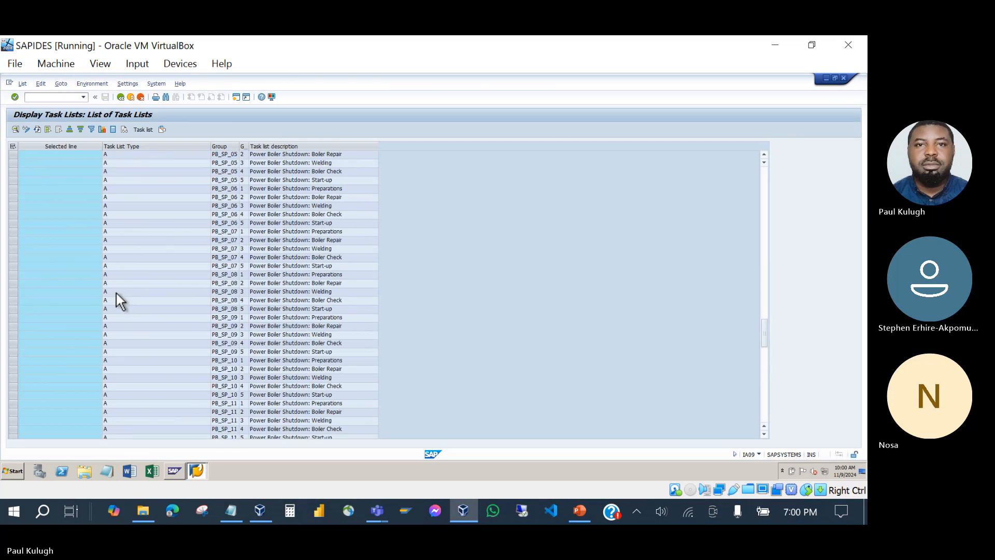
scroll(116, 293, up, 3)
scroll(116, 293, up, 12)
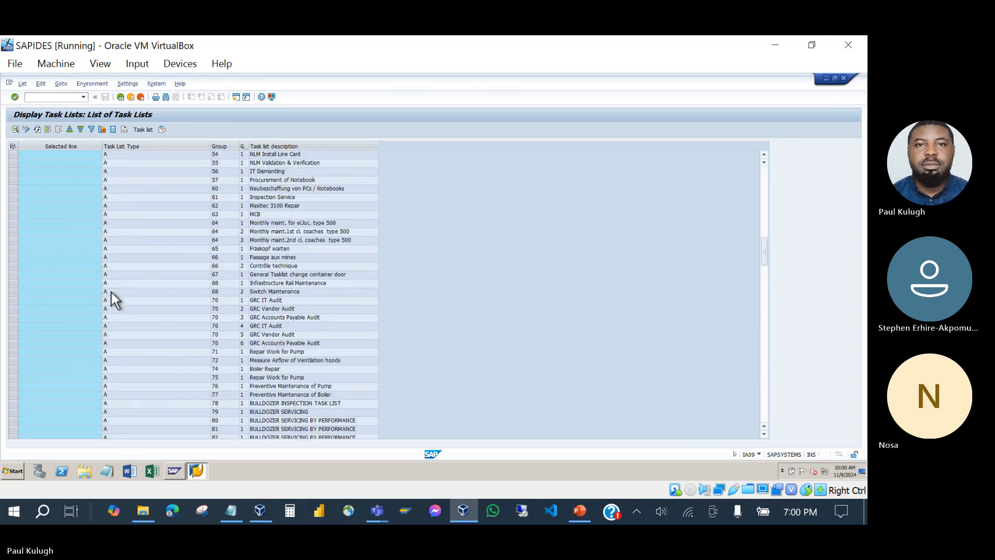
scroll(111, 292, up, 11)
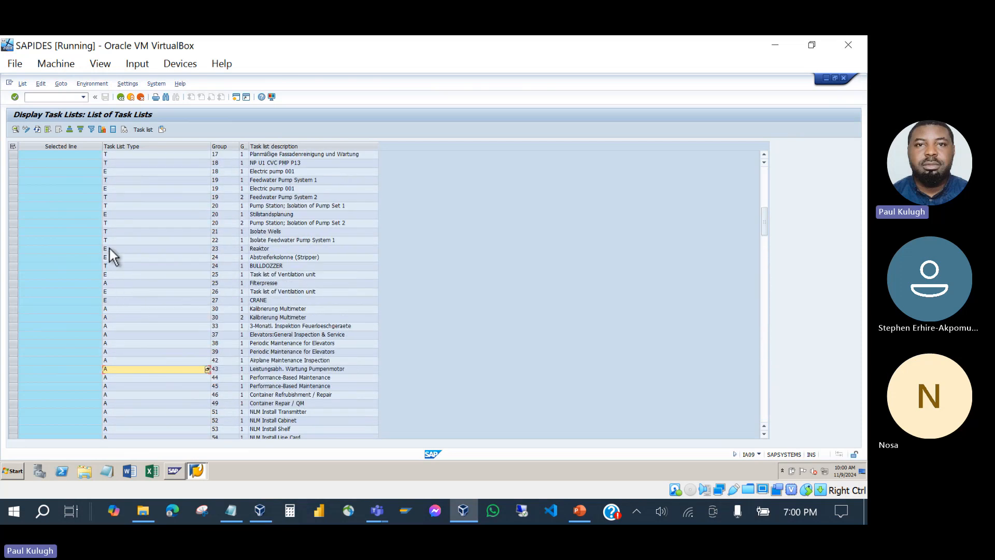
click(110, 248)
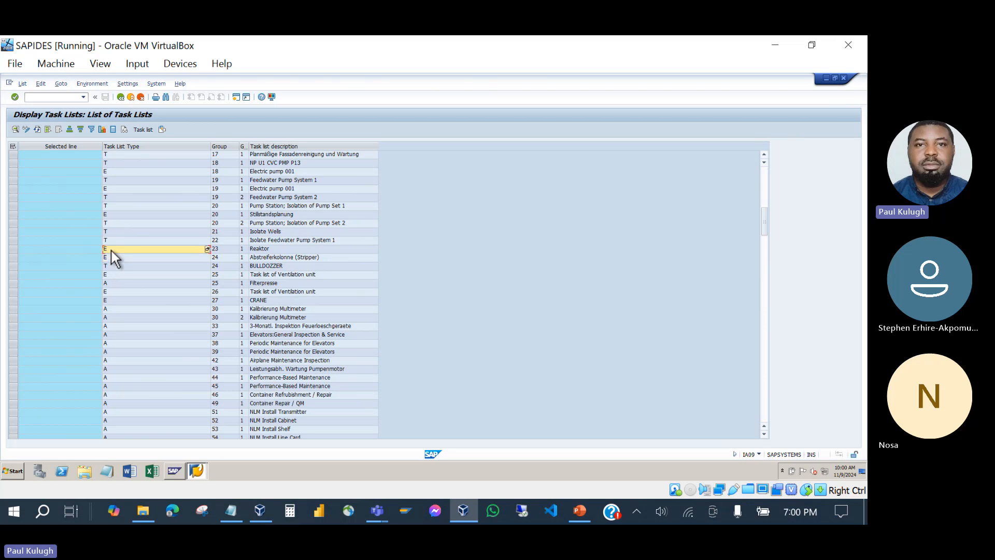
click(108, 240)
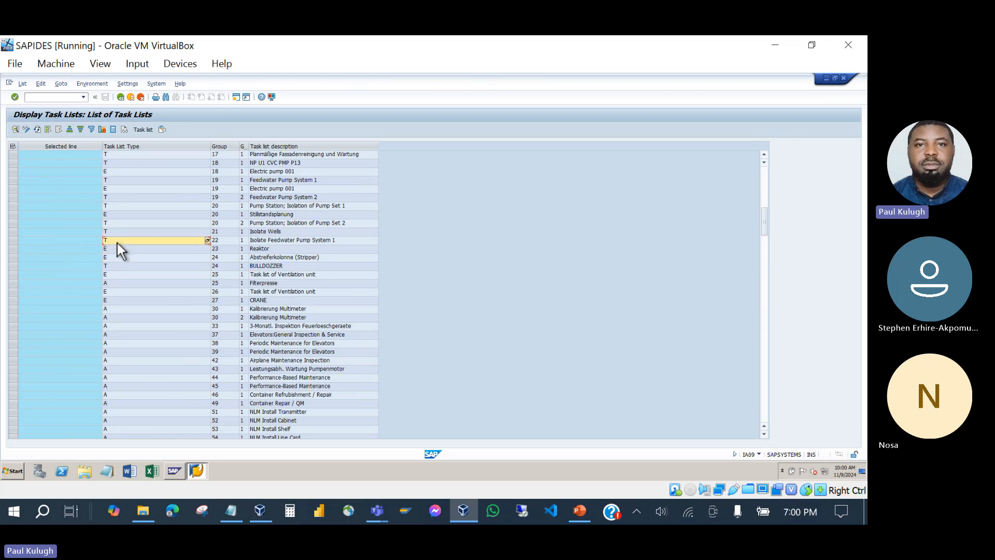
click(120, 234)
scroll(118, 241, up, 15)
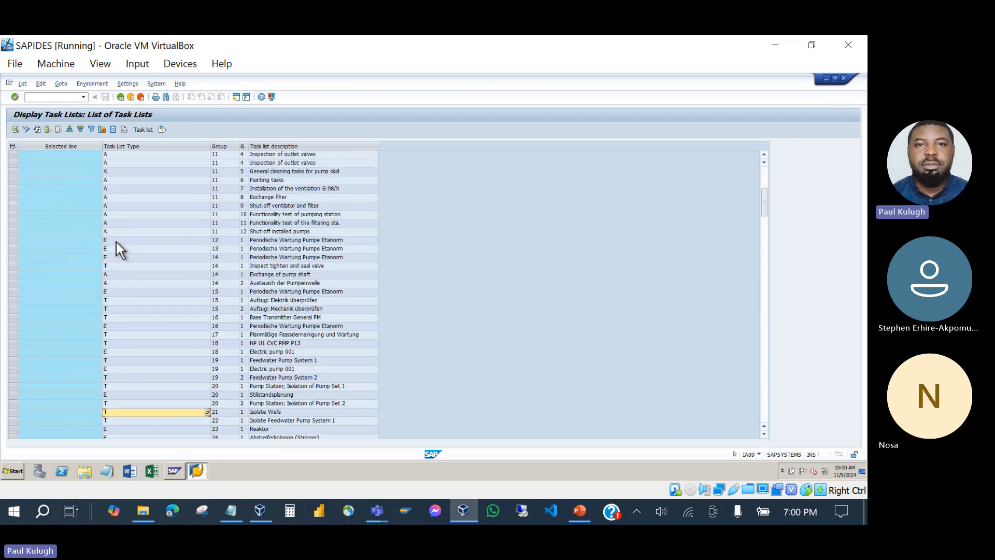
click(120, 97)
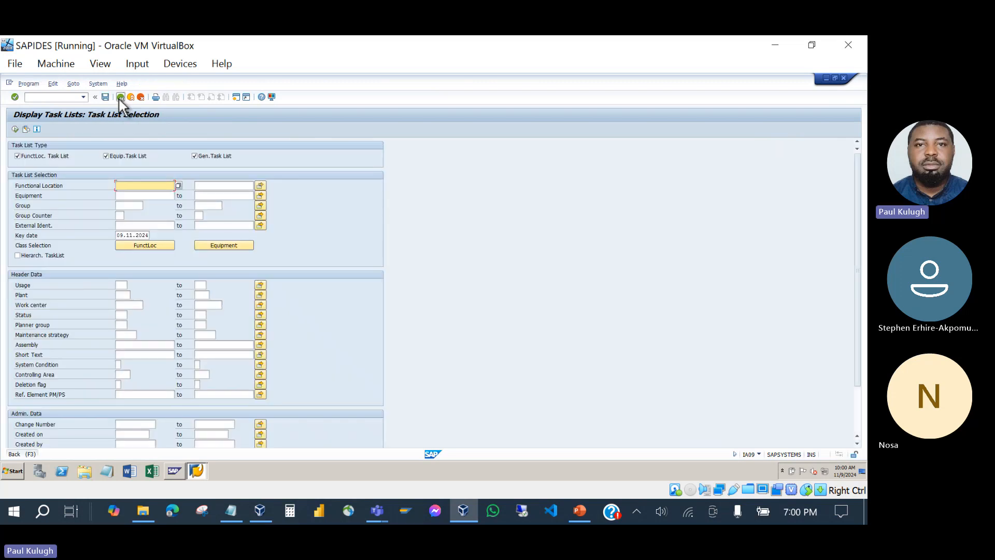
click(119, 97)
Step: Open the general task list group GEN_SOLA for change with IA06 from General Maintenance Task Lists
click(68, 332)
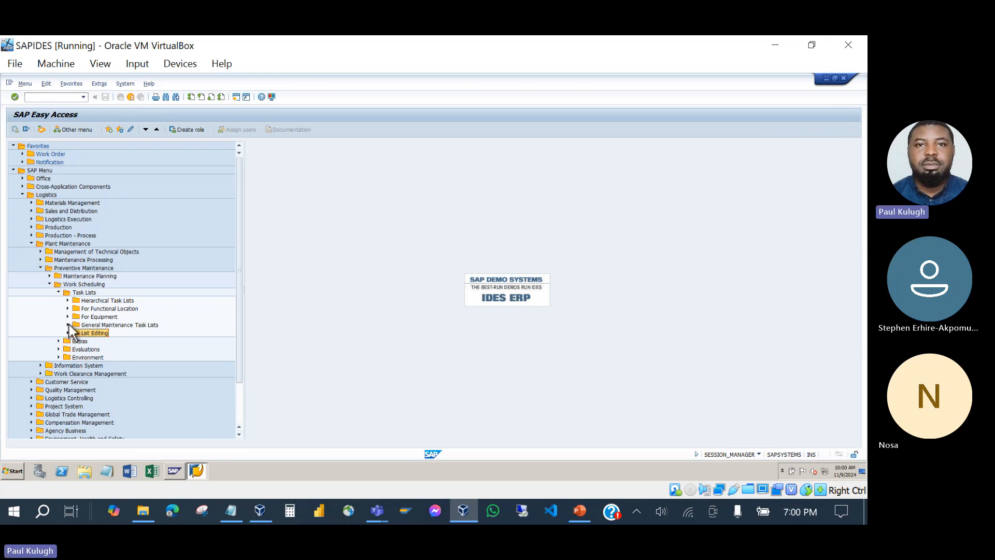
click(67, 325)
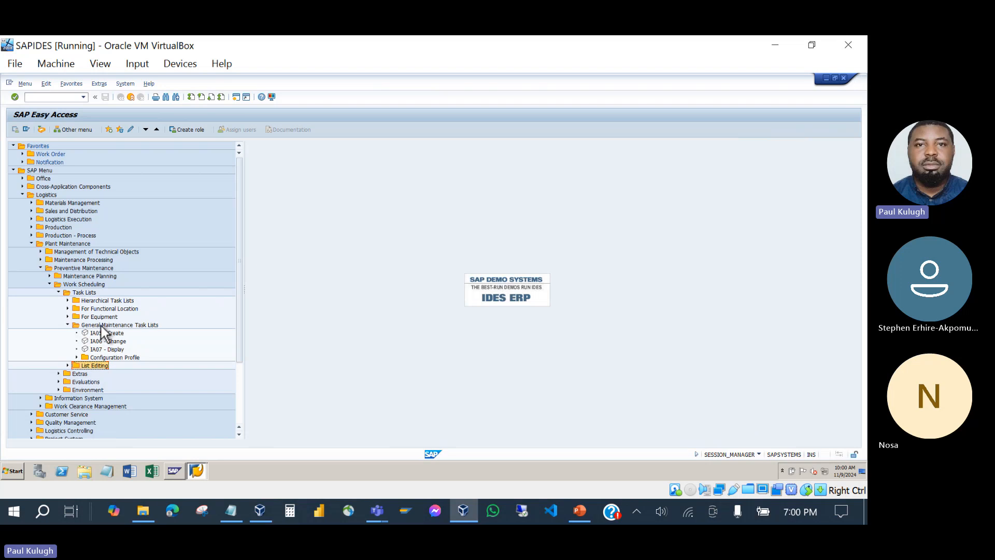
click(109, 342)
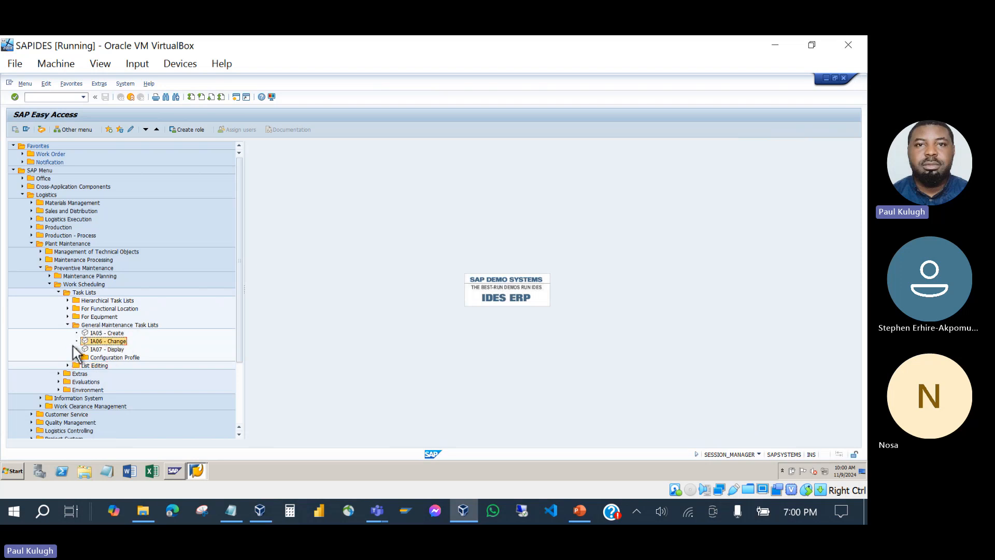
double_click(100, 341)
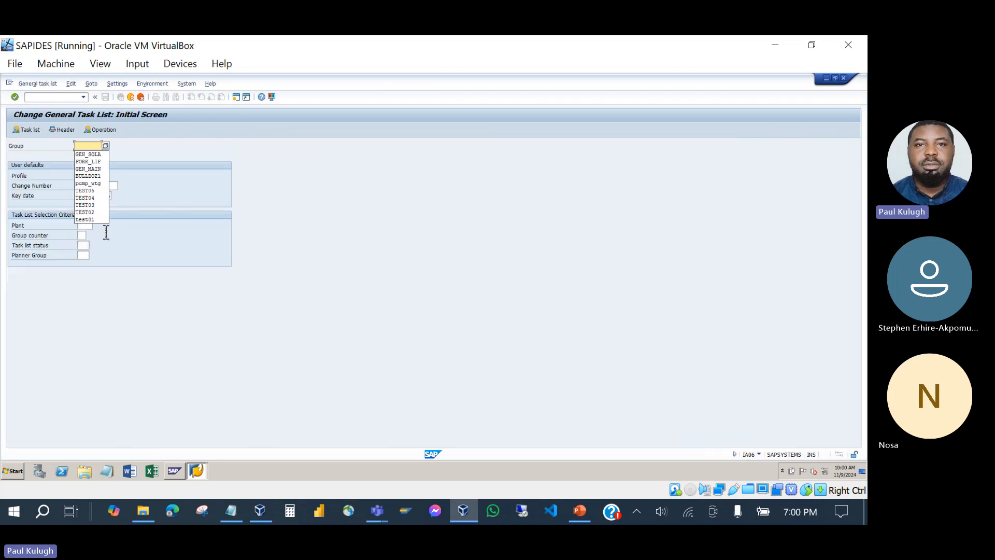
click(95, 156)
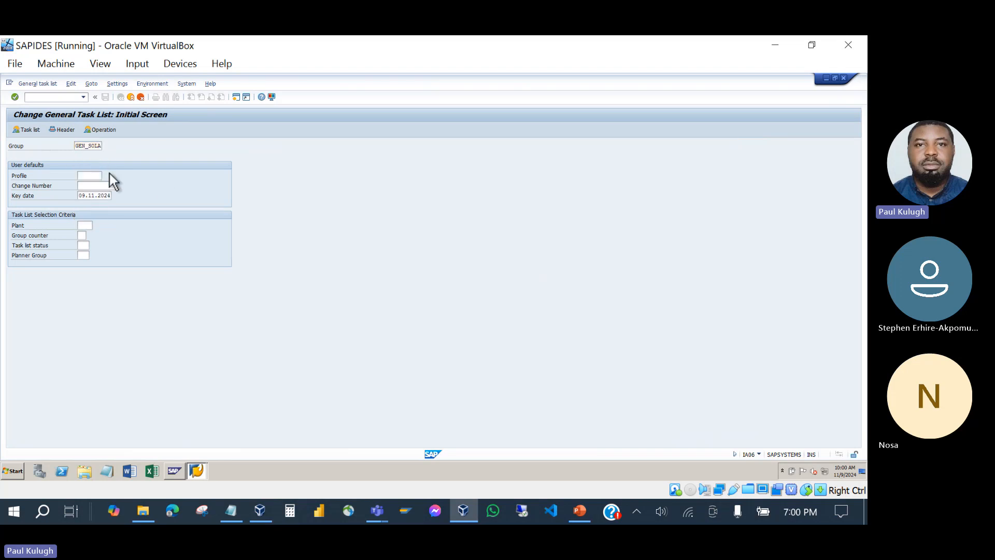
key(Return)
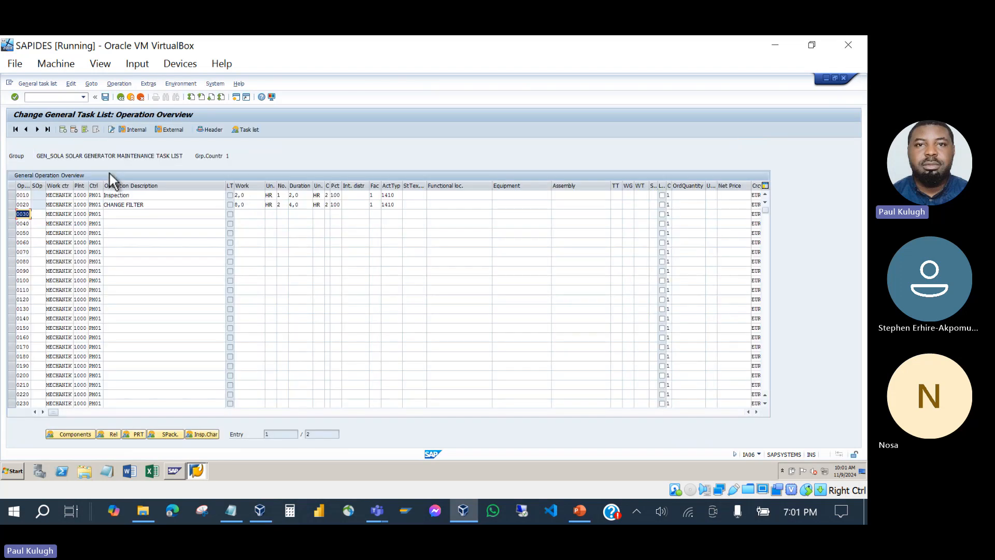
Step: Review the operation rows of GEN_SOLA, including the empty ones, and go back to its header general view
click(152, 214)
click(137, 234)
click(130, 252)
click(125, 271)
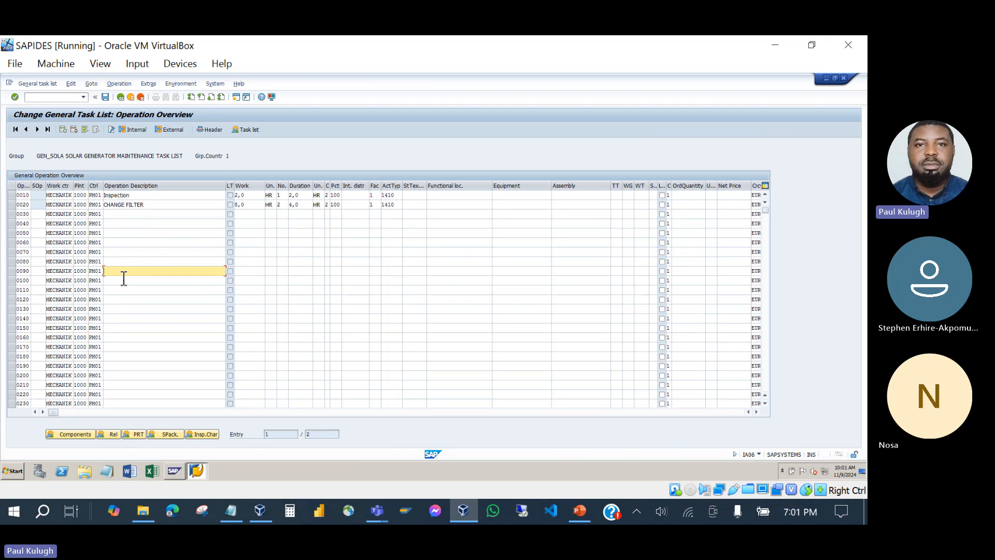
click(120, 97)
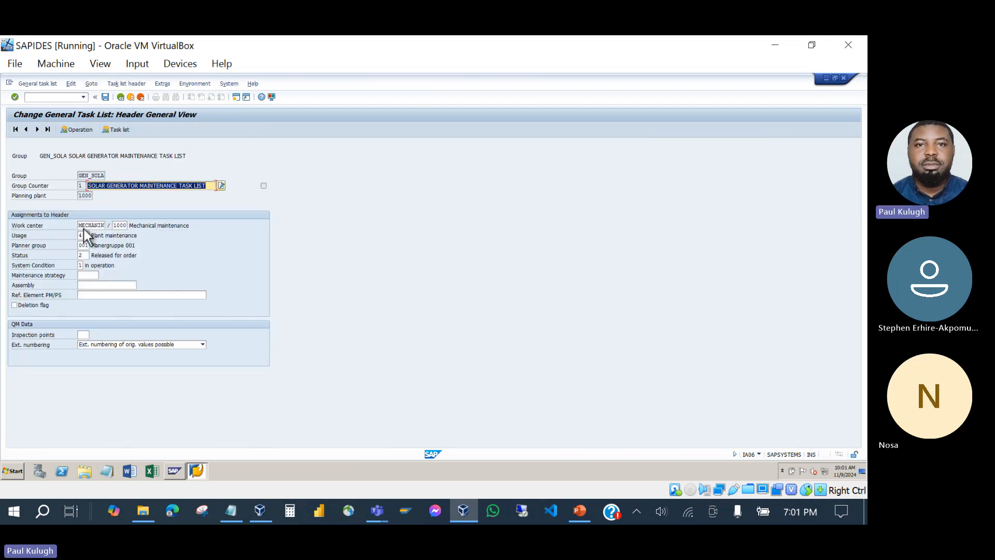
Step: Review the task list overview of group GEN_SOLA and exit to SAP Easy Access
click(110, 129)
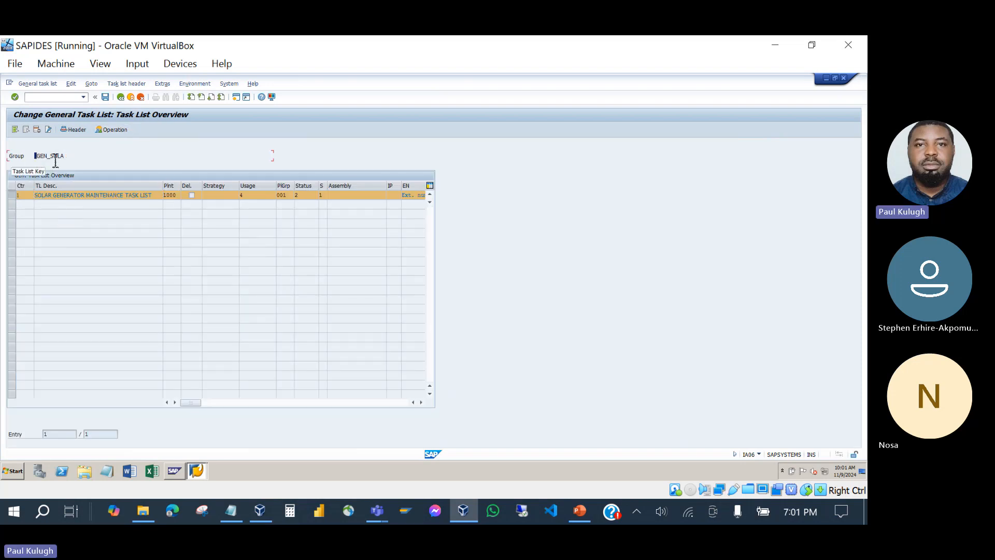
drag(36, 155, 82, 158)
click(13, 197)
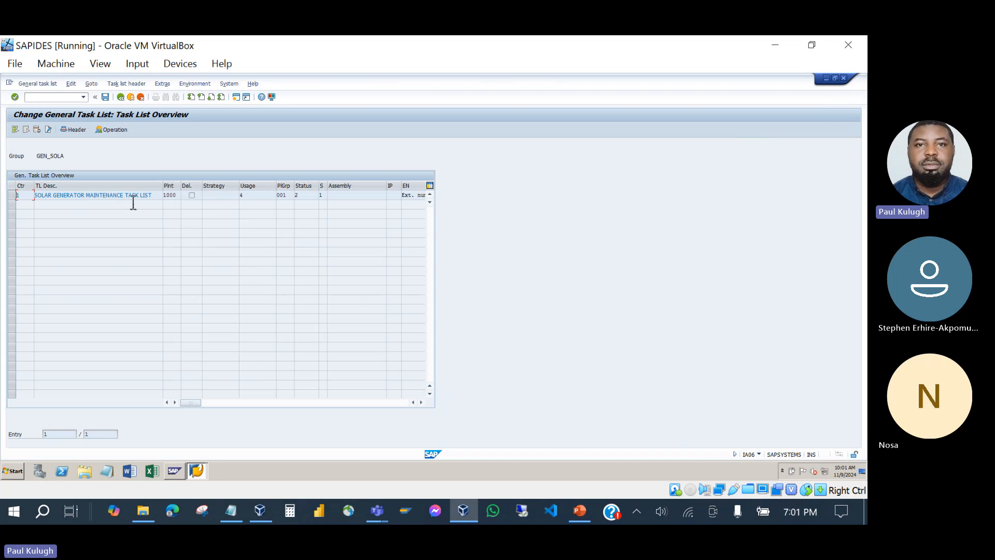
click(14, 198)
click(15, 207)
click(121, 97)
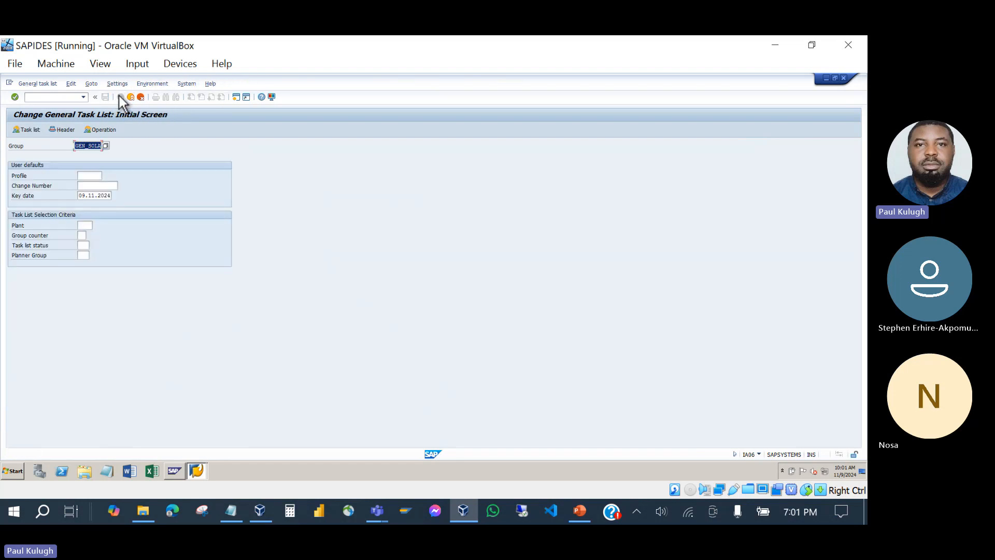
click(132, 98)
Step: Open group GEN_SOLA in IA05 and start a new task list entry in its overview
double_click(104, 332)
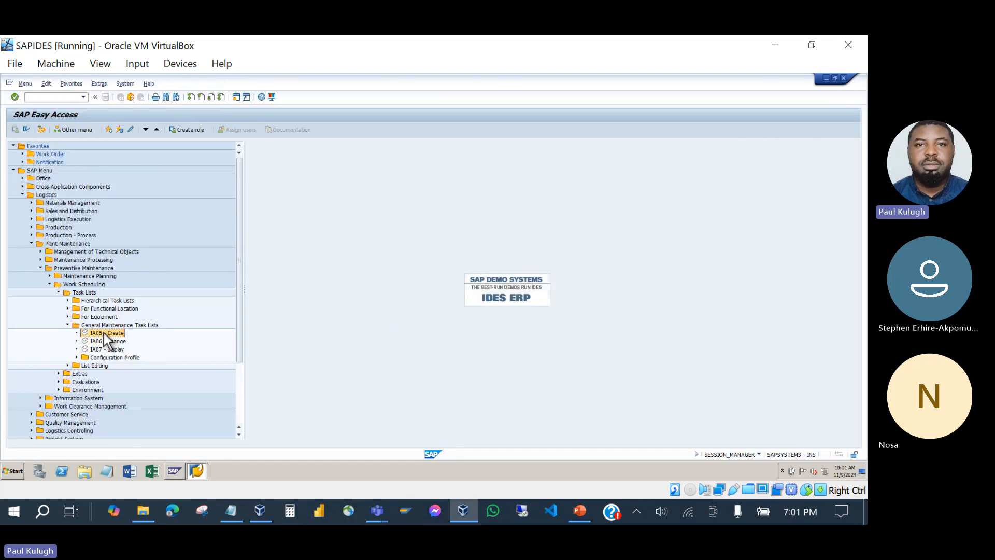
key(Return)
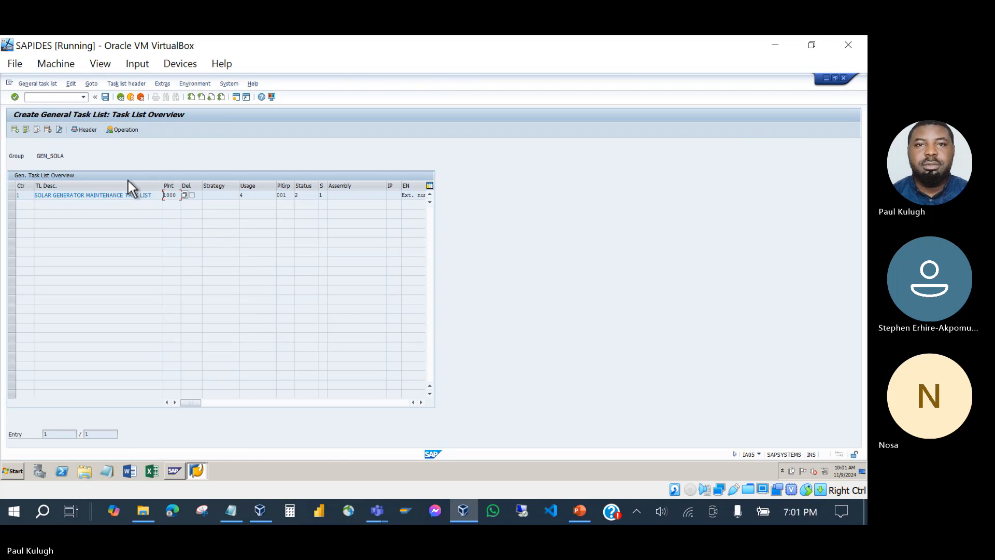
click(15, 130)
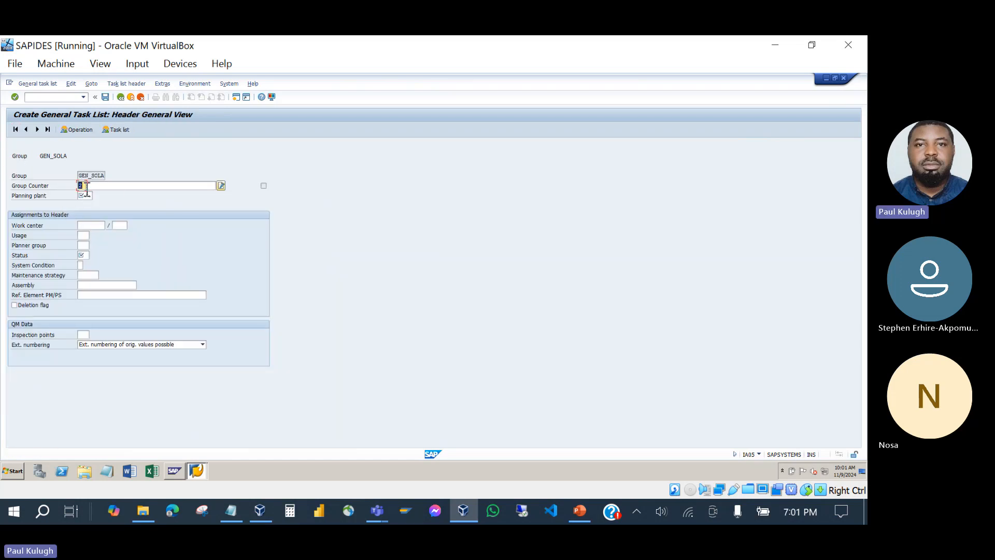
Step: Describe the new group counter 2 as SOLAR GENERATOR MAINTENANCE TASK LIST and set its planning plant to 1000
click(123, 186)
click(143, 194)
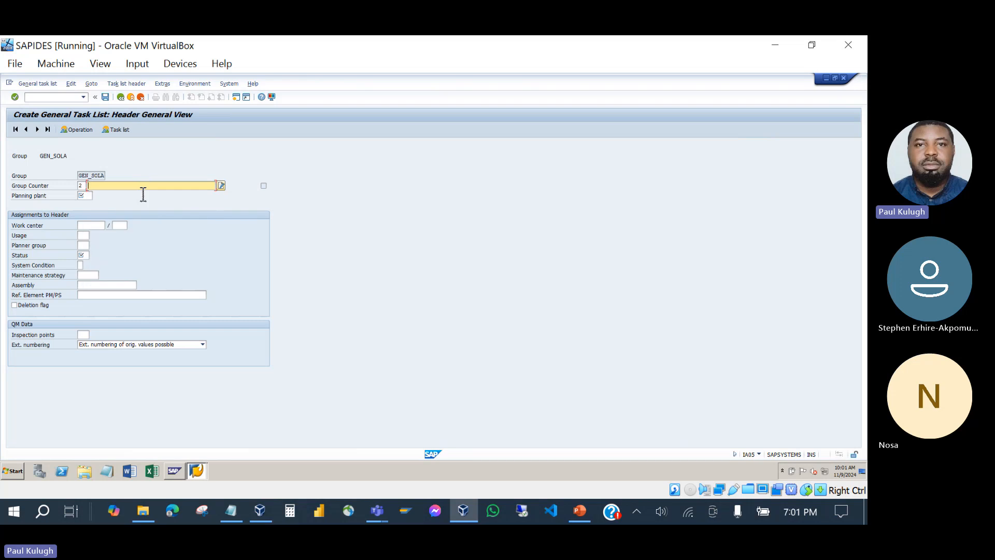
click(127, 186)
click(121, 194)
click(87, 196)
Step: Assign work center MECHANIK, usage 4, planner group 001 and status 2 to the header of group counter 2
click(93, 226)
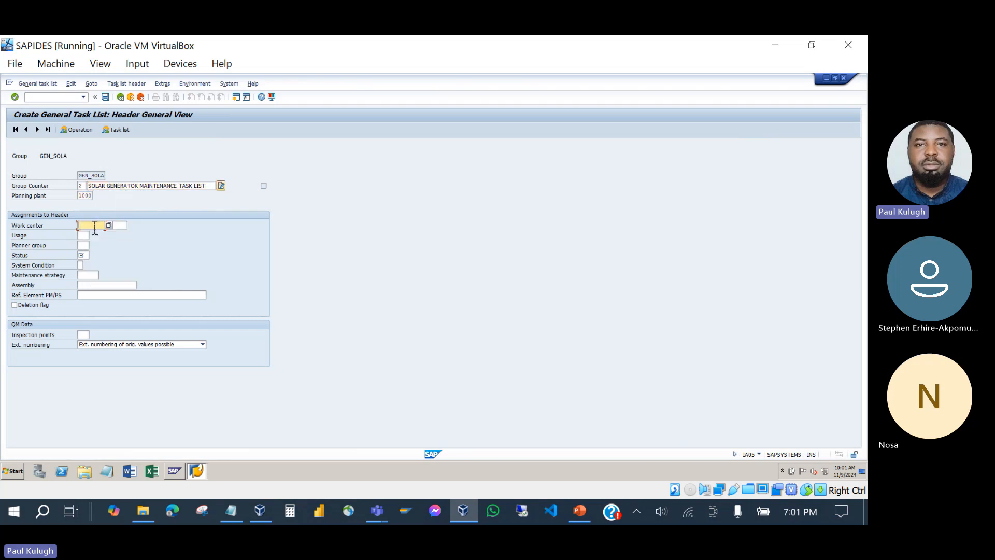
click(89, 235)
click(88, 237)
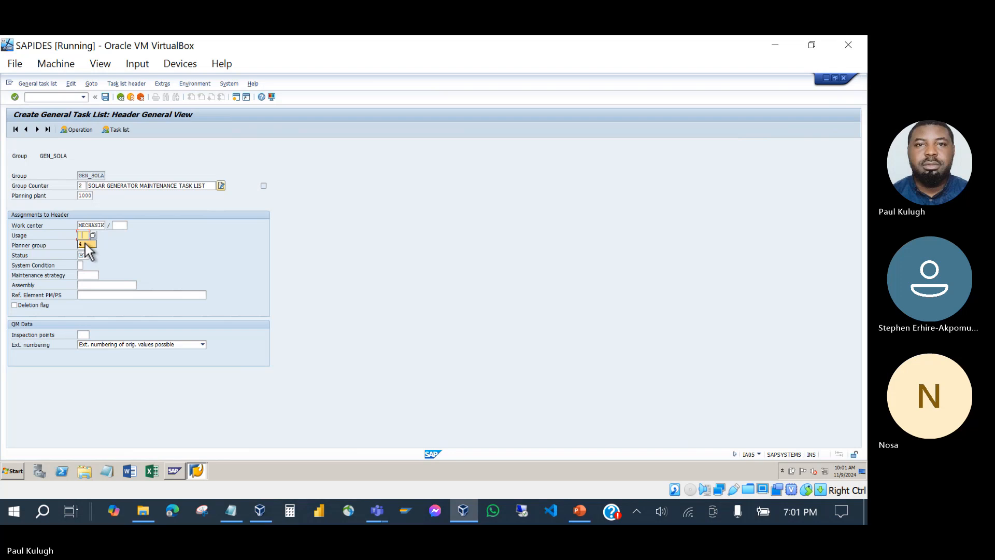
click(86, 244)
click(87, 245)
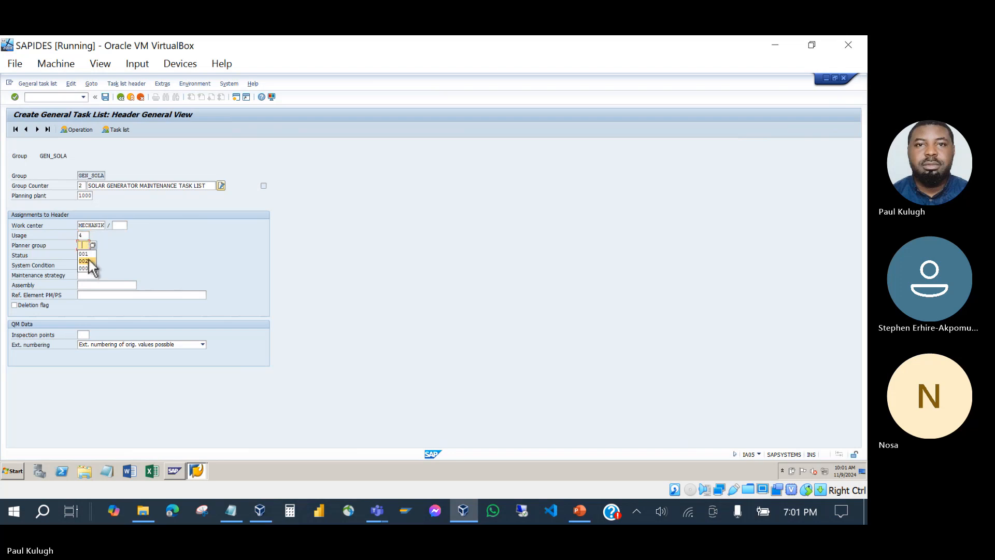
click(85, 254)
click(86, 255)
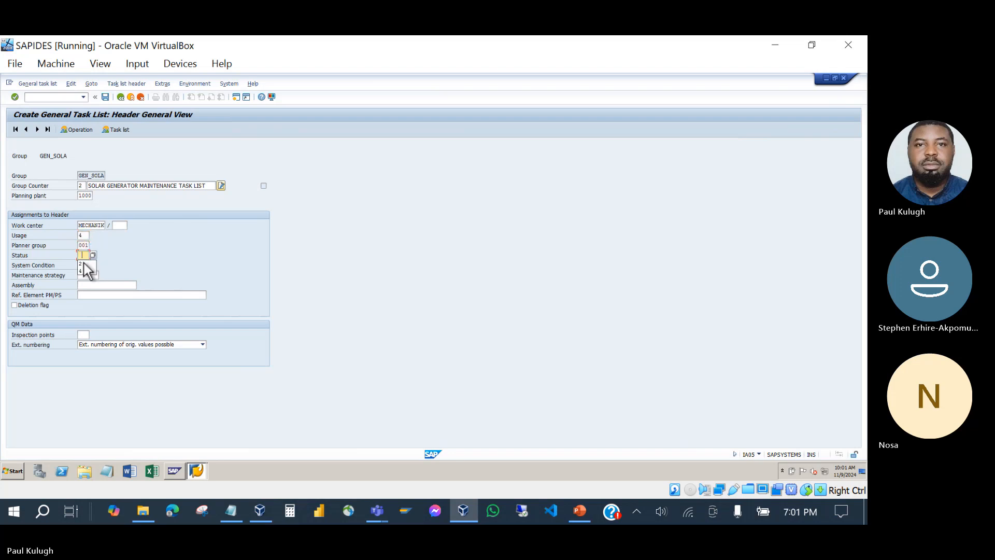
click(83, 264)
key(Return)
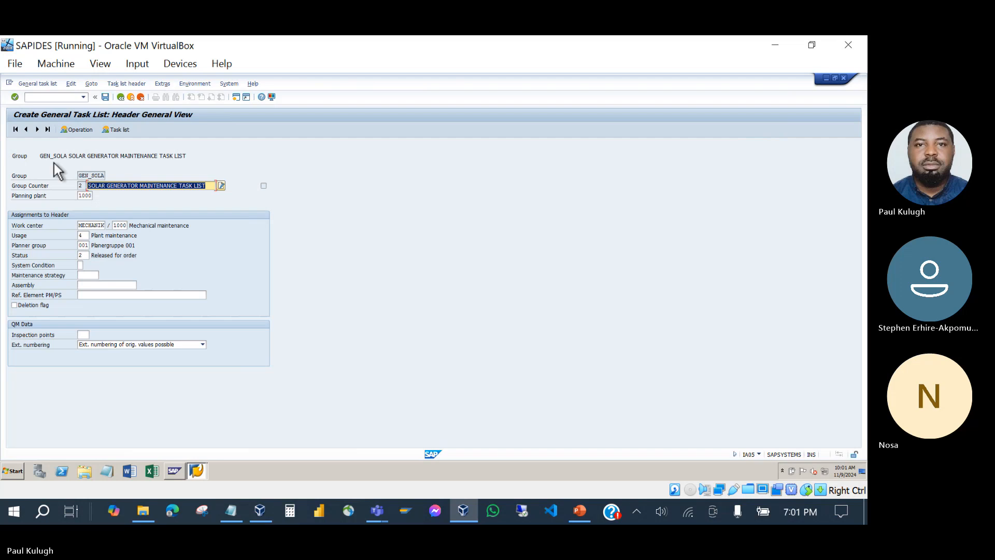
Step: Add CHANGE FILTER as operation 0010 in the operation overview of group counter 2 with work unit hr
click(79, 131)
click(135, 196)
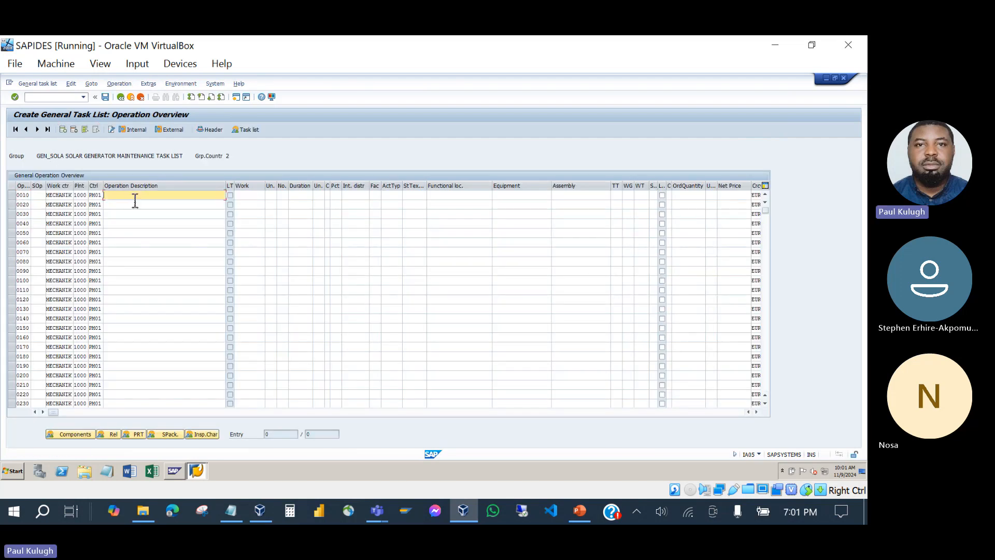
text(CHANGE FILTER)
click(262, 197)
click(270, 200)
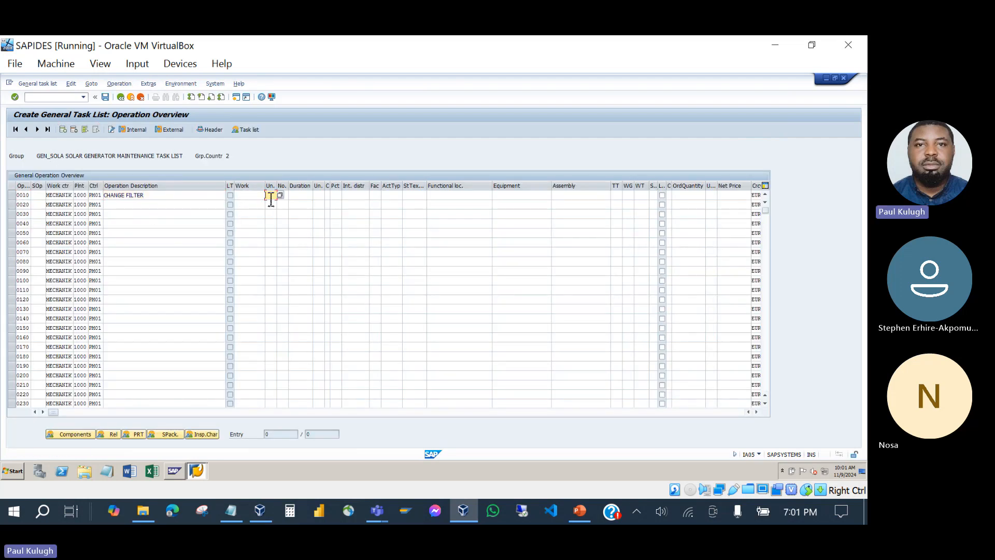
text(hr)
Step: Set the CHANGE FILTER operation to number 2 and duration 3 hr, and accept its operation check
click(291, 198)
text(2)
click(303, 200)
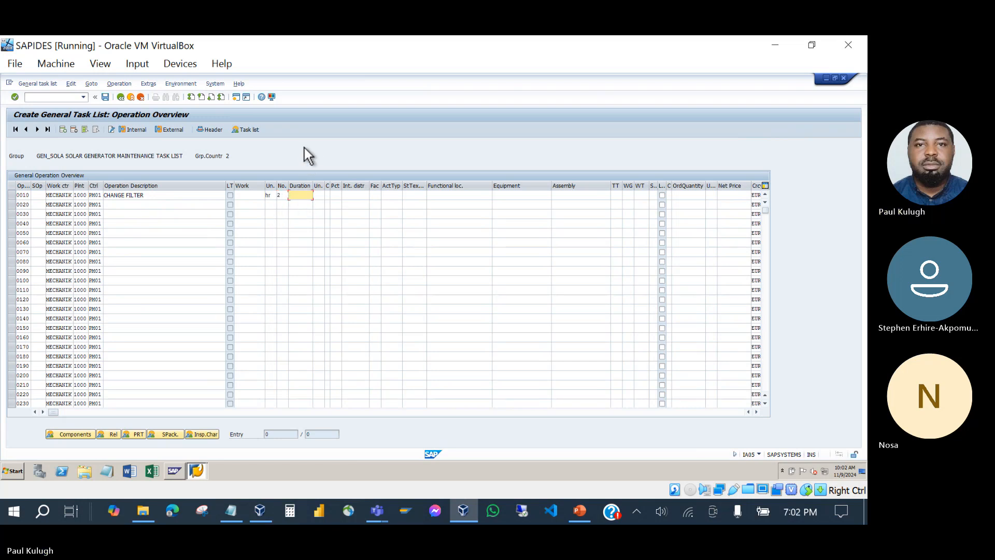
text(3)
click(320, 195)
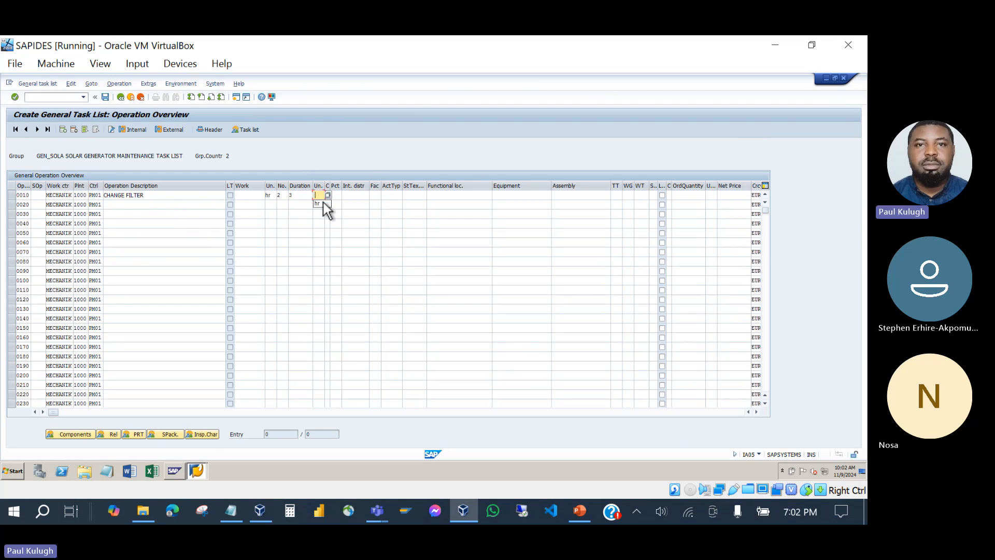
key(Return)
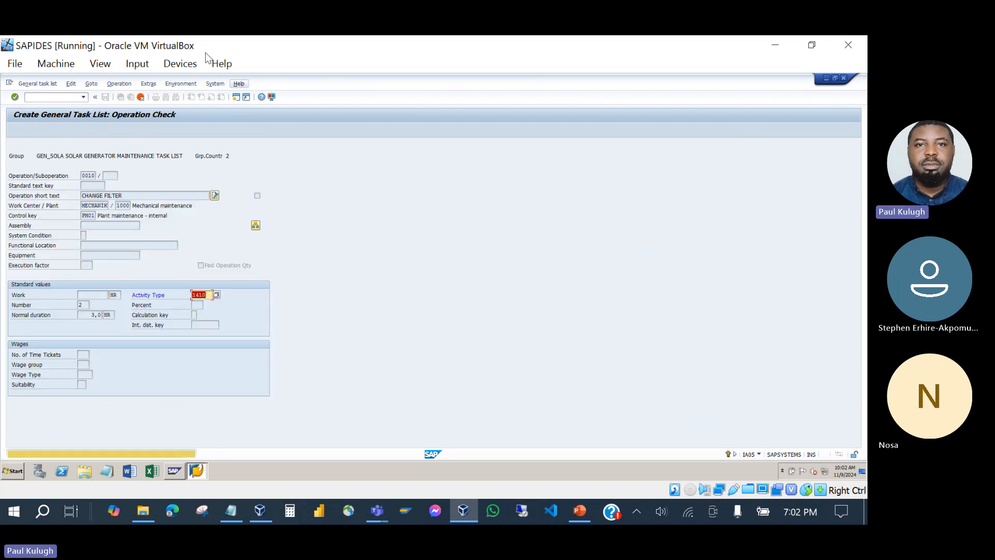
key(Return)
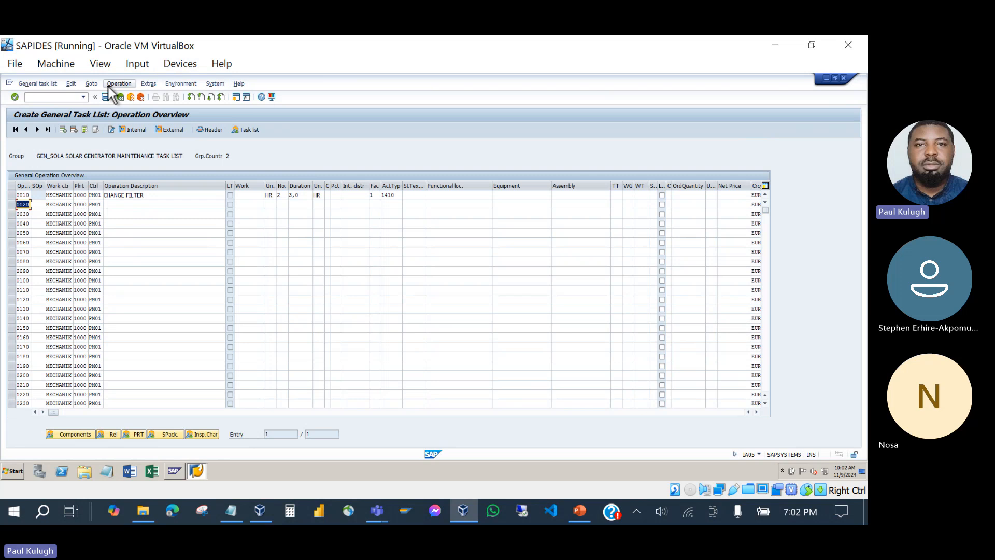
Step: Save the general task list and open the task list overview of group GEN_SOLA for changing in IA06
click(106, 97)
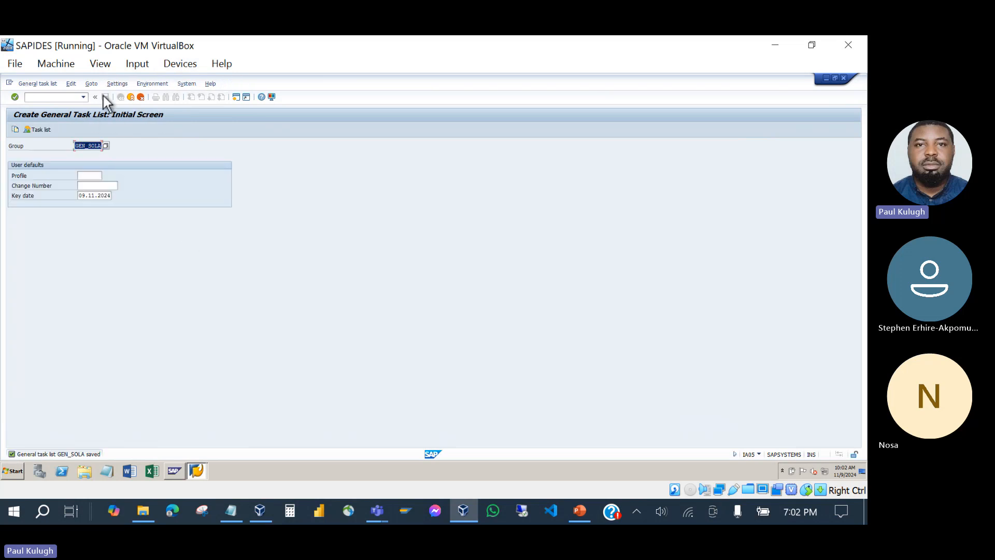
click(131, 98)
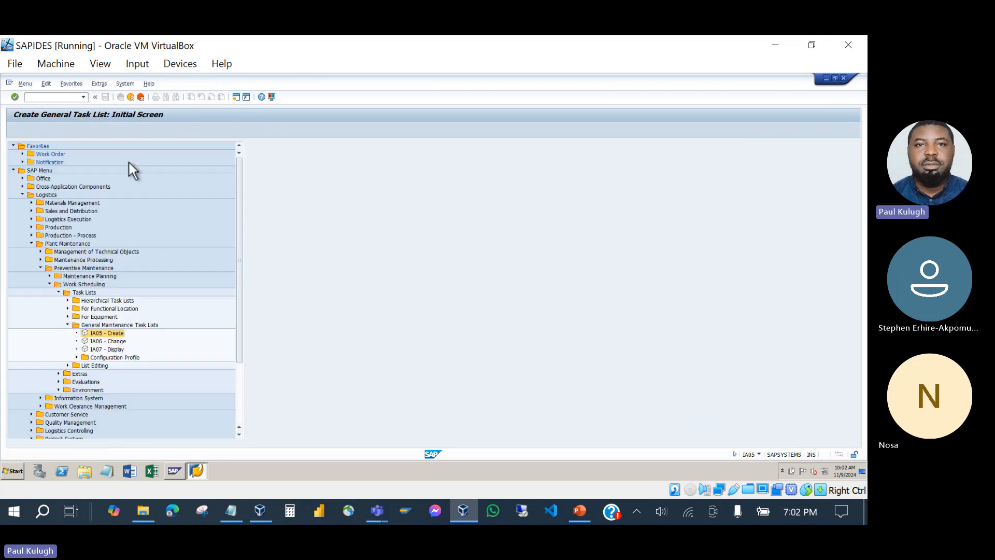
click(108, 341)
double_click(110, 341)
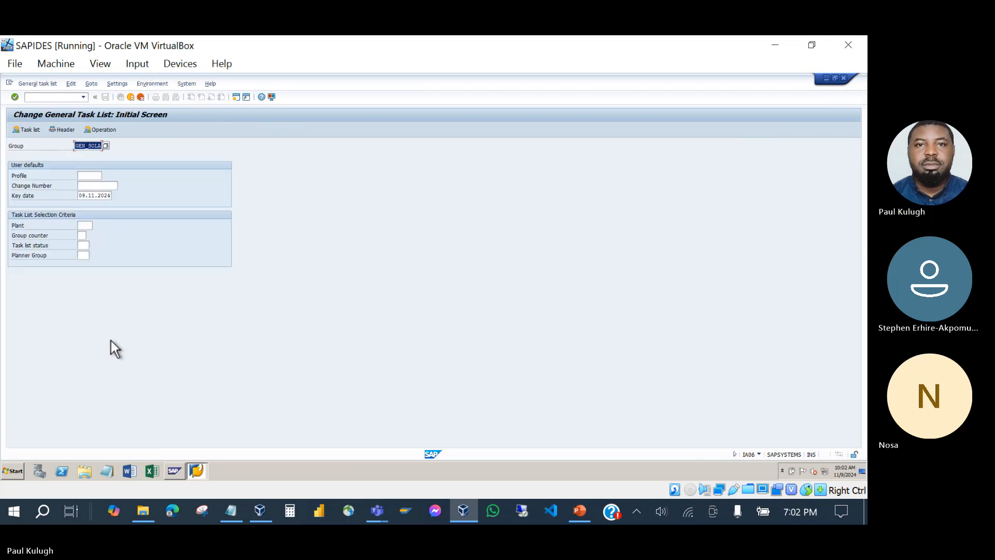
click(41, 127)
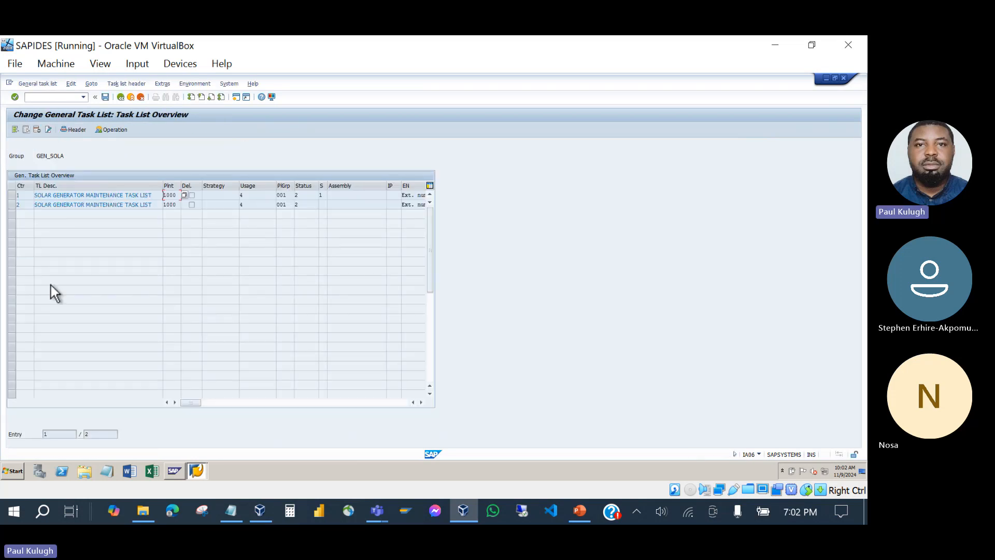
Step: Review the operations and header of group counter 1 and return to the task list overview
drag(27, 201, 5, 215)
click(12, 197)
click(113, 130)
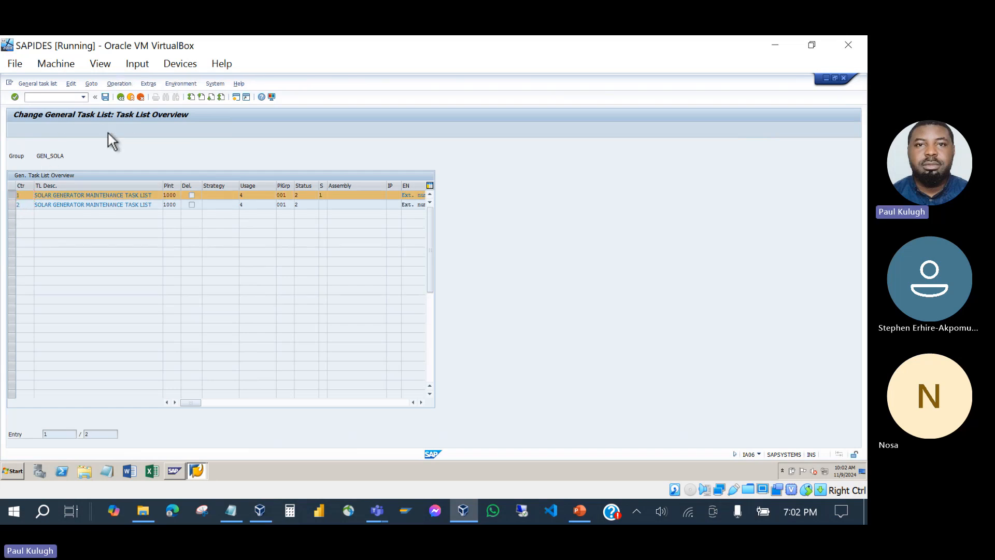
click(84, 128)
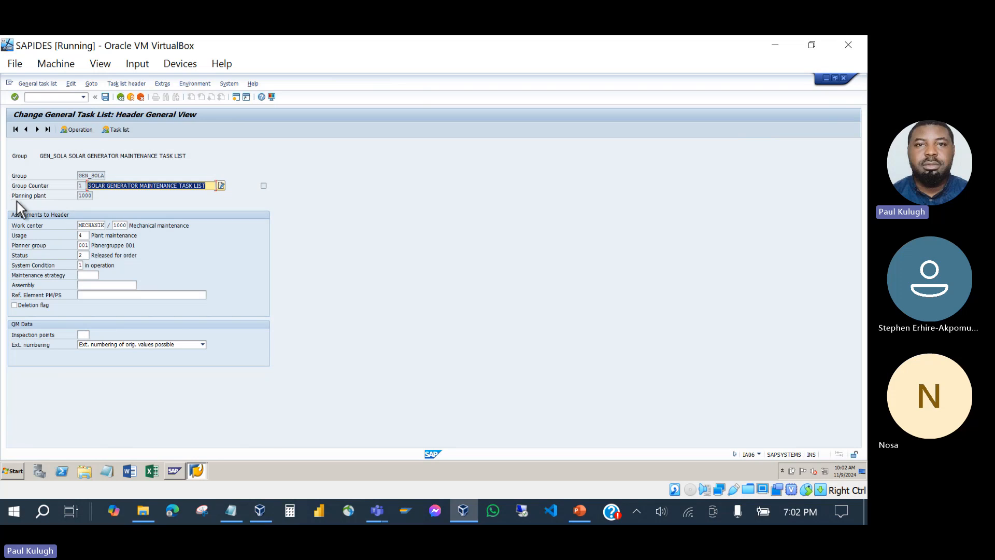
click(123, 98)
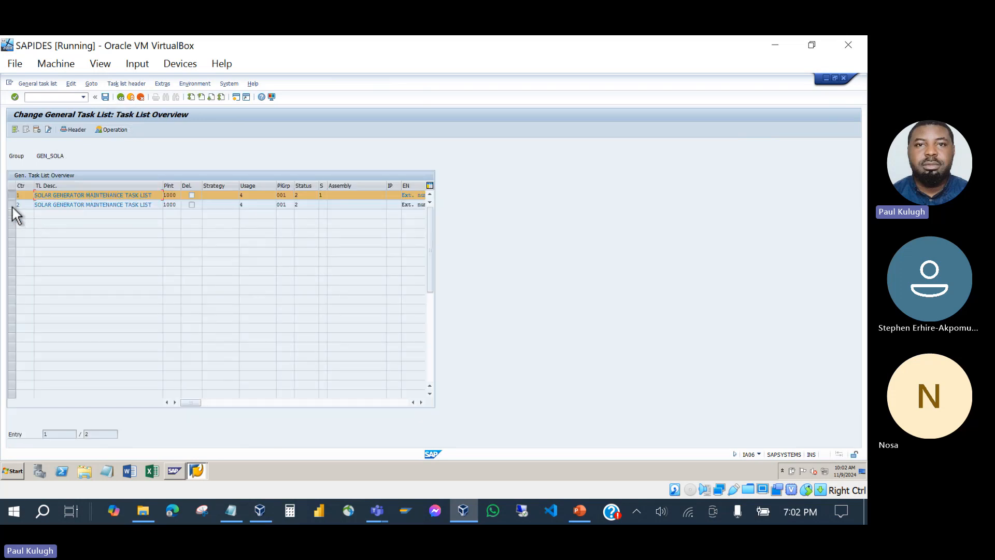
Step: Review the operations and header of group counter 2 and return to the task list overview
click(13, 207)
click(12, 200)
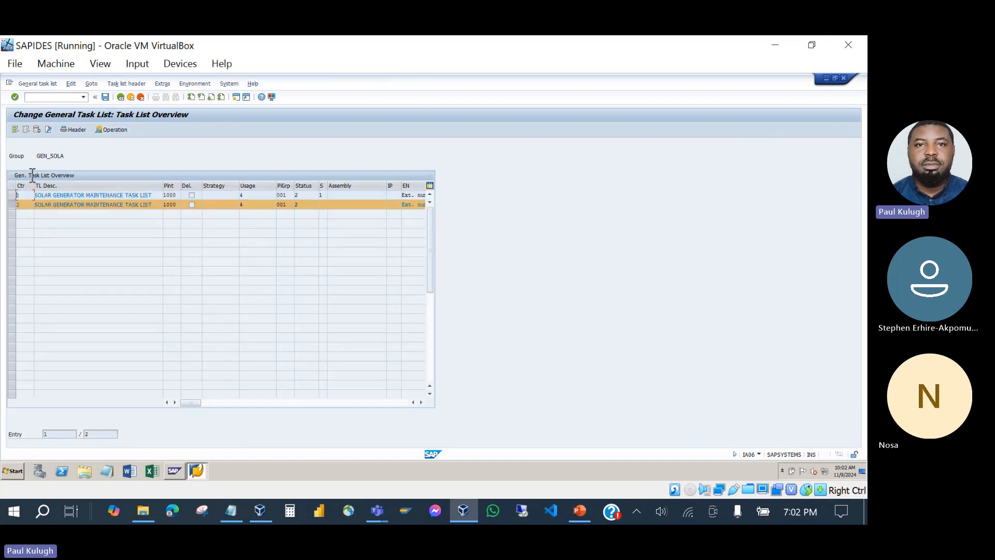
click(111, 130)
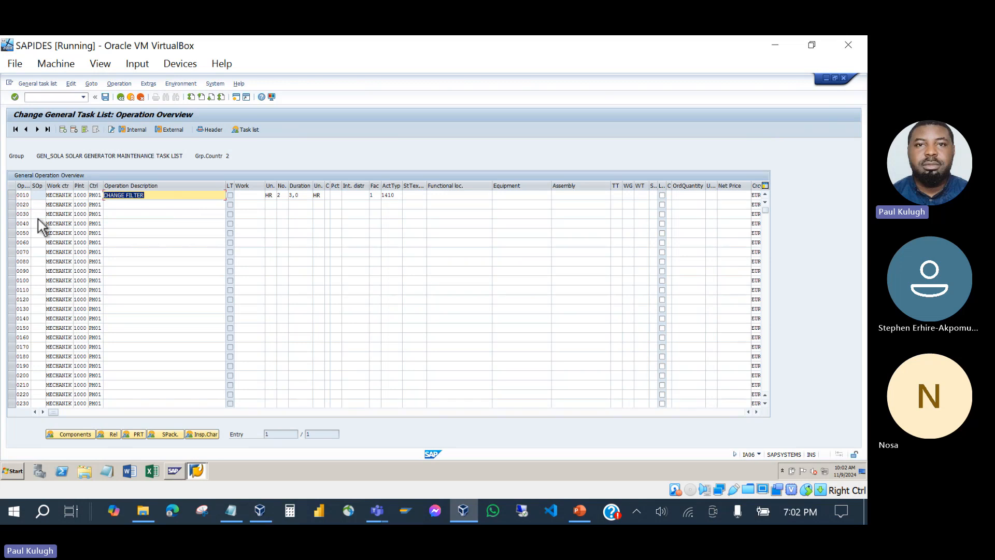
click(122, 98)
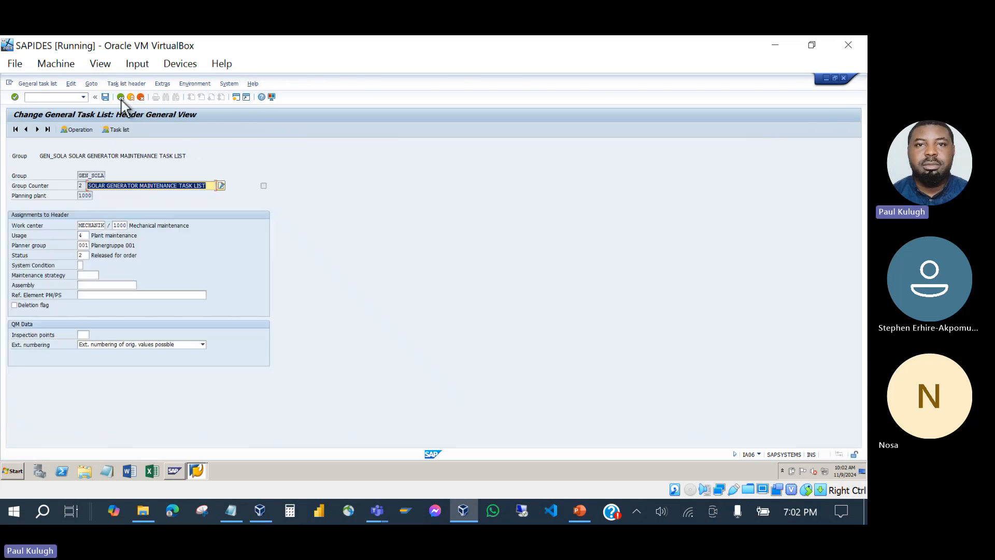
click(121, 99)
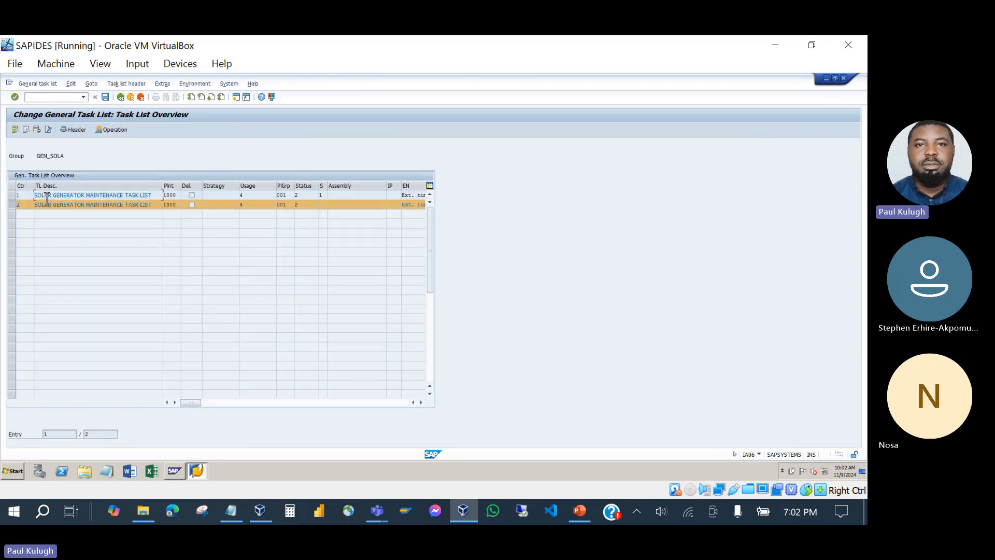
Step: Leave the GEN_SOLA overview for SAP Easy Access and collapse the General Maintenance Task Lists folder
click(11, 196)
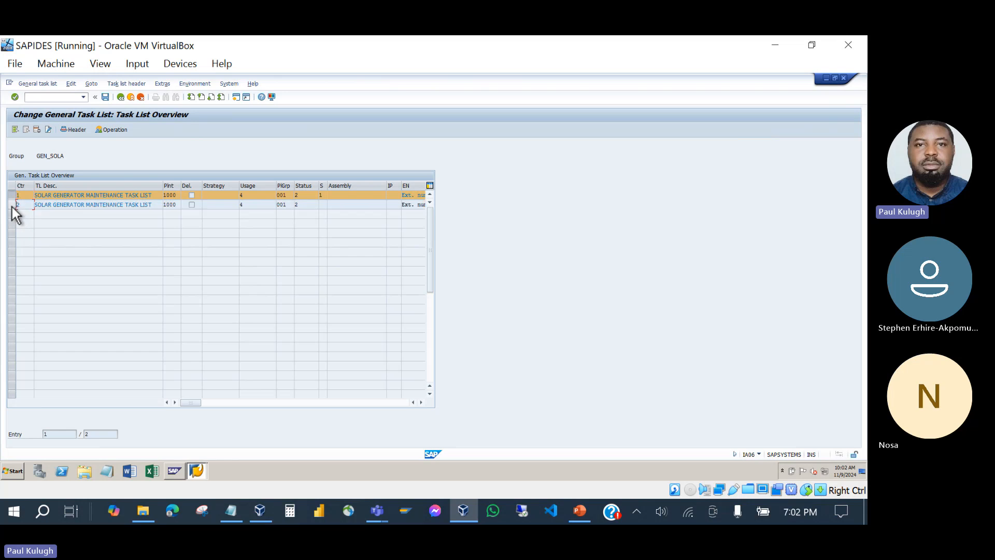
click(11, 206)
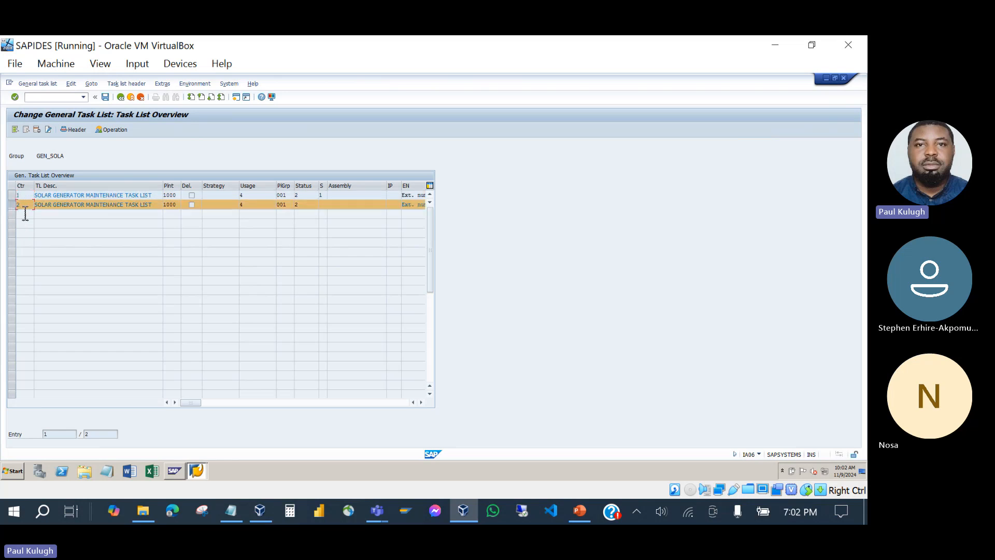
click(11, 206)
click(74, 156)
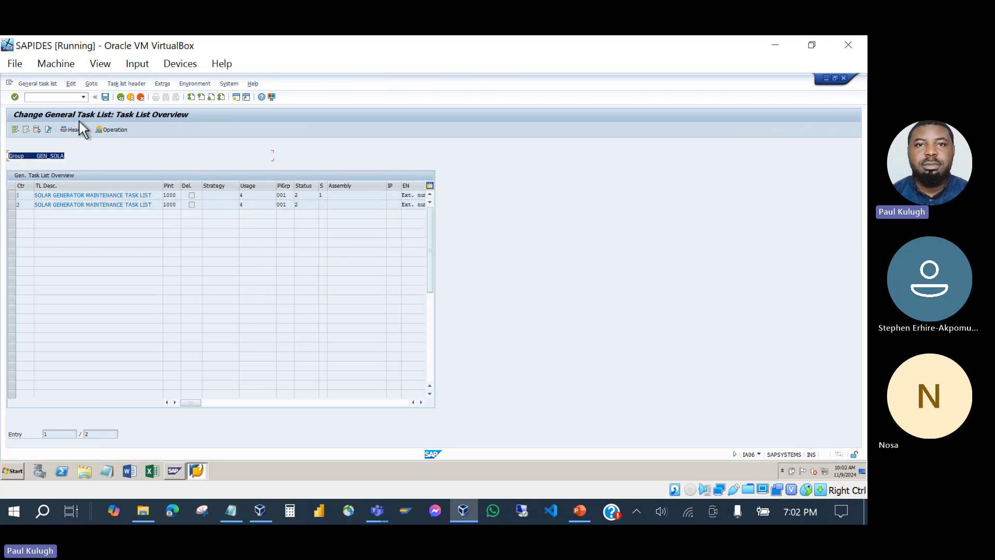
click(120, 96)
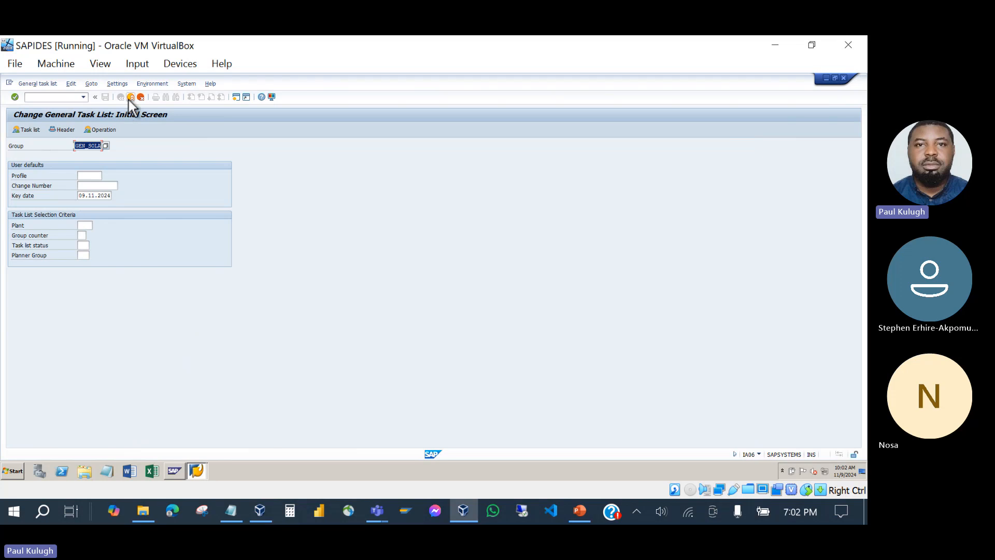
click(130, 98)
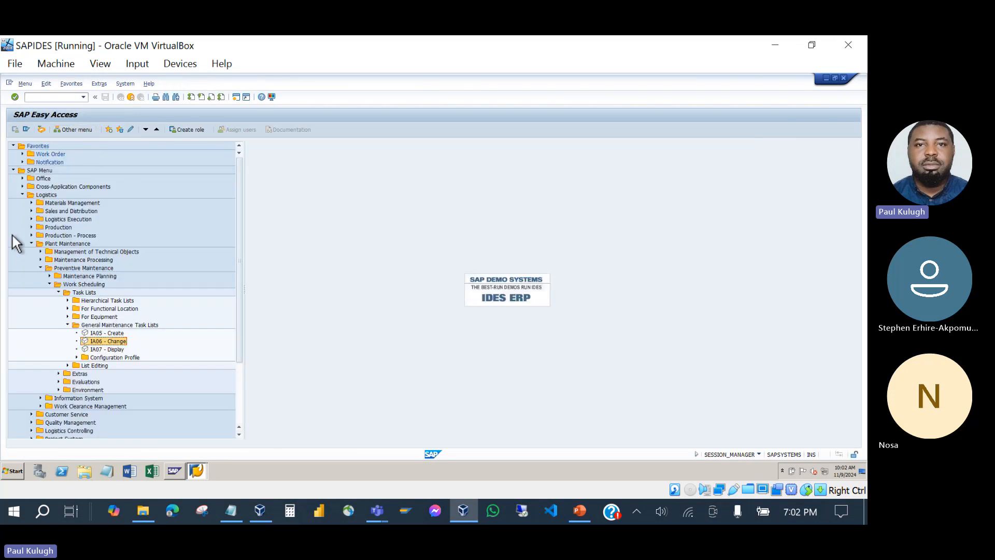
click(67, 324)
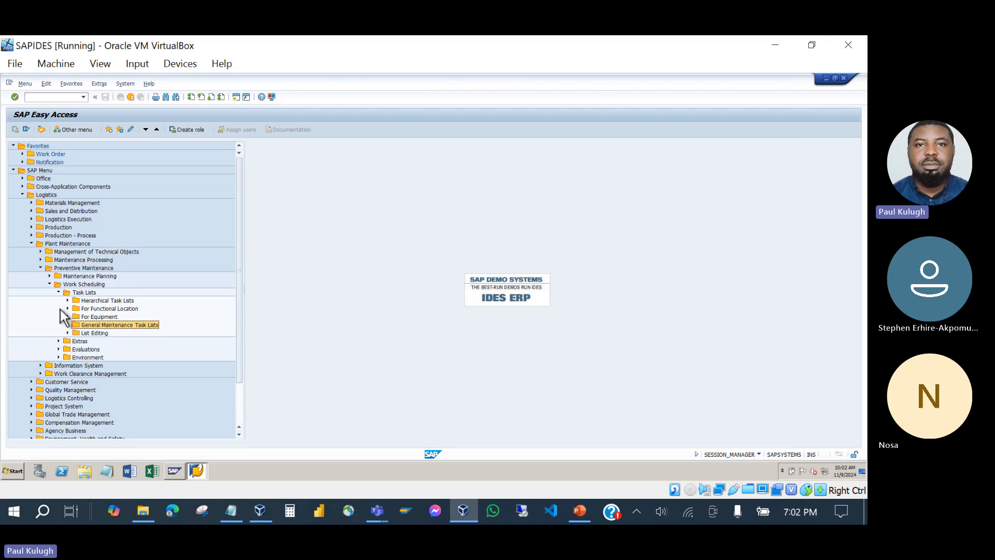
click(59, 284)
Step: Review the Notepad notes matching strategy and single cycle task lists to their maintenance plans, and switch to PowerPoint
click(231, 512)
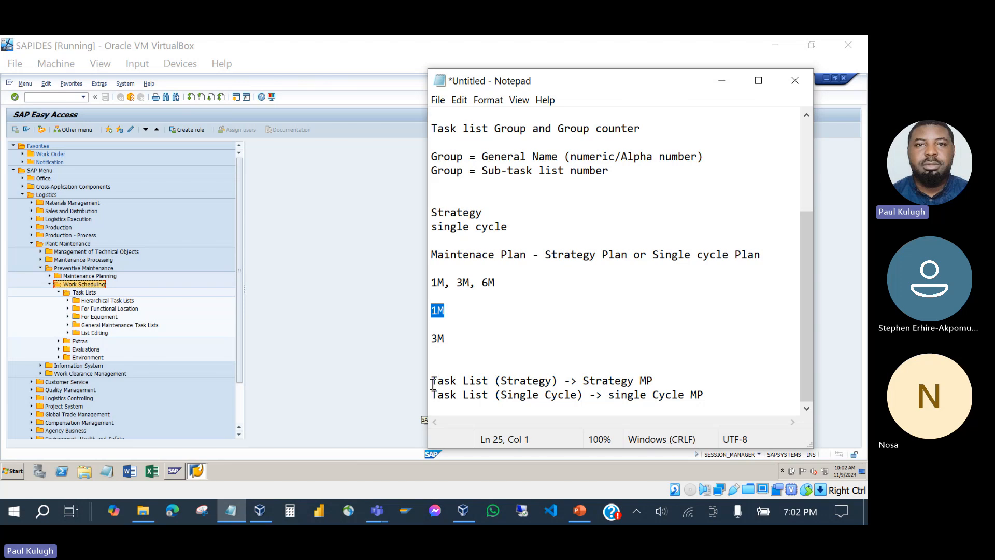
drag(432, 382, 672, 380)
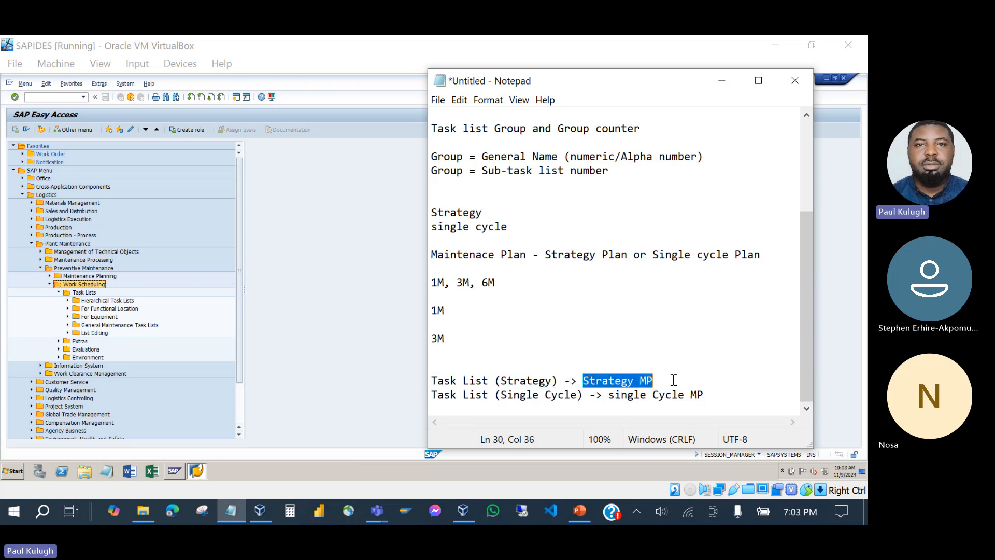
drag(431, 394, 725, 402)
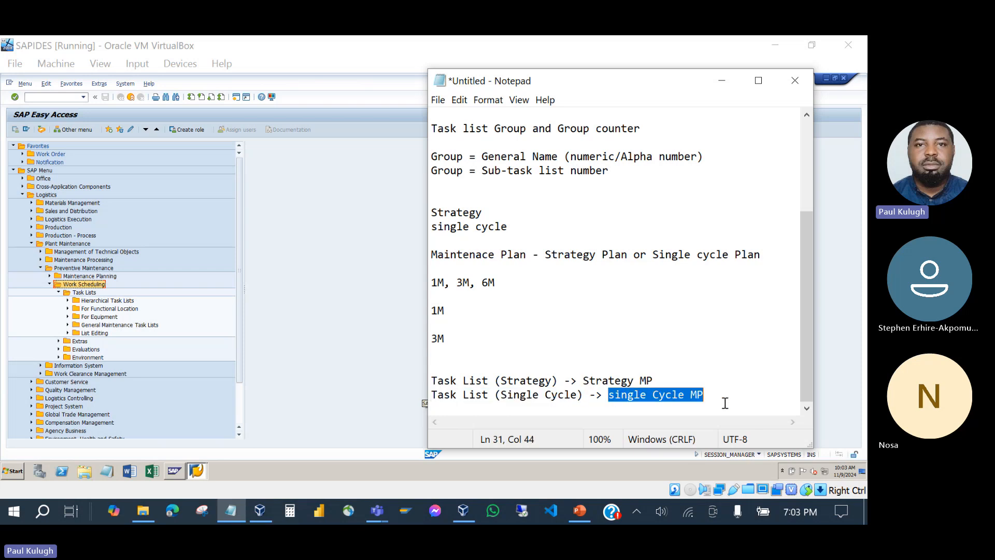
click(636, 372)
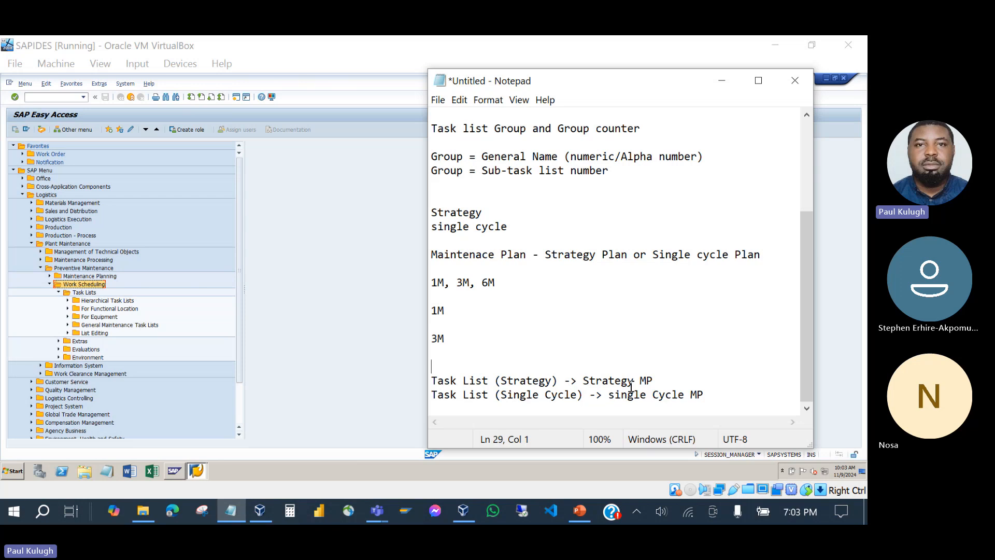
click(623, 395)
click(609, 395)
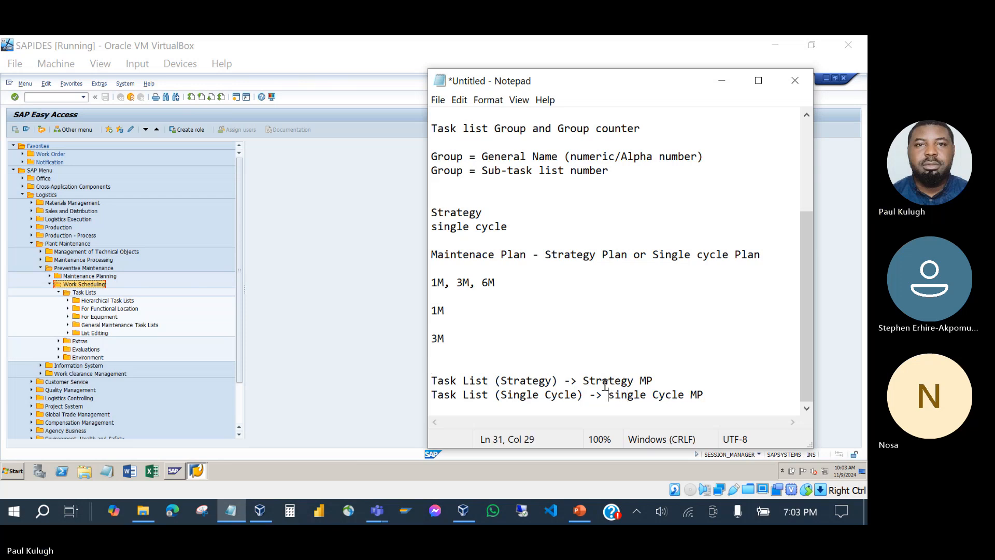
click(577, 513)
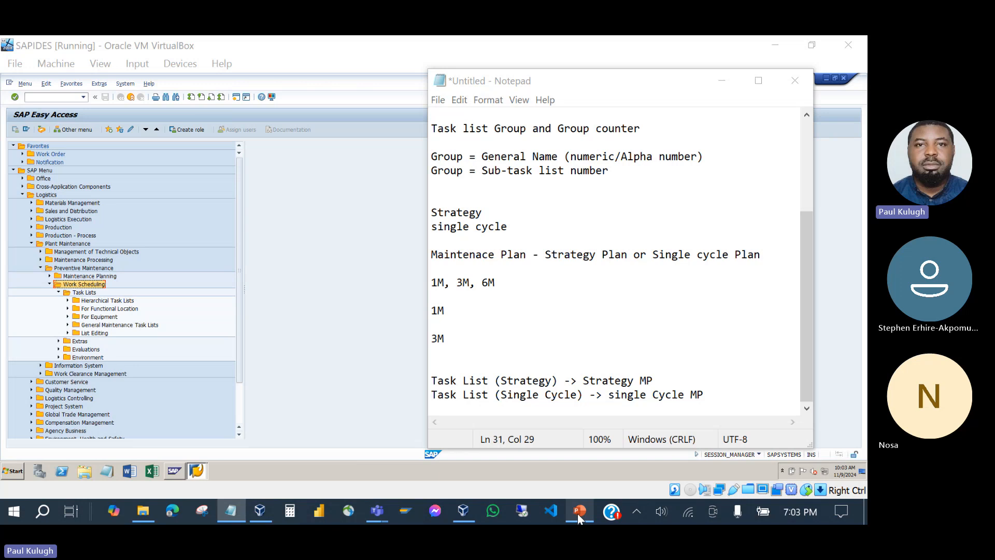
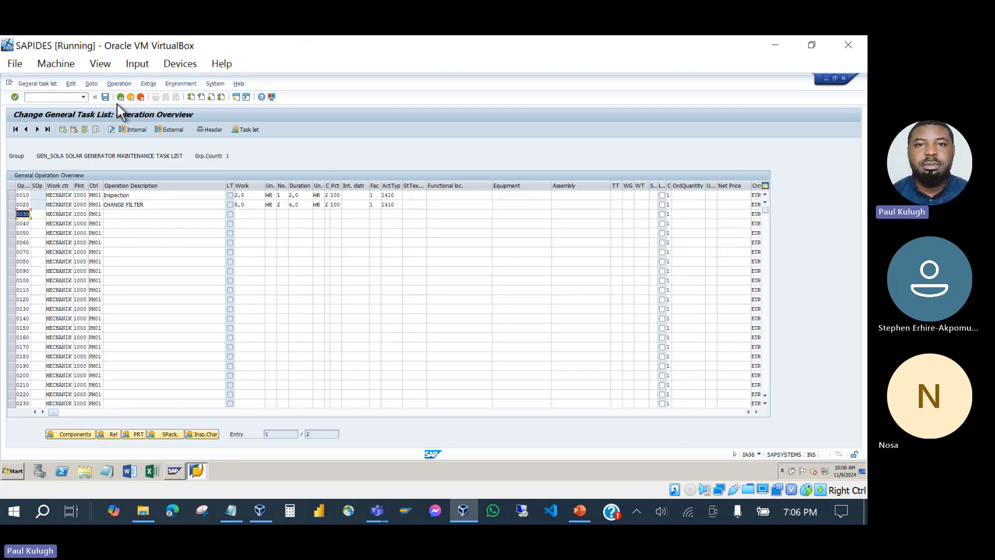
Step: Return to the GEN_SOLA overview, review the operations of group counter 2, and go back to the initial screen for changing task lists
click(120, 98)
click(121, 98)
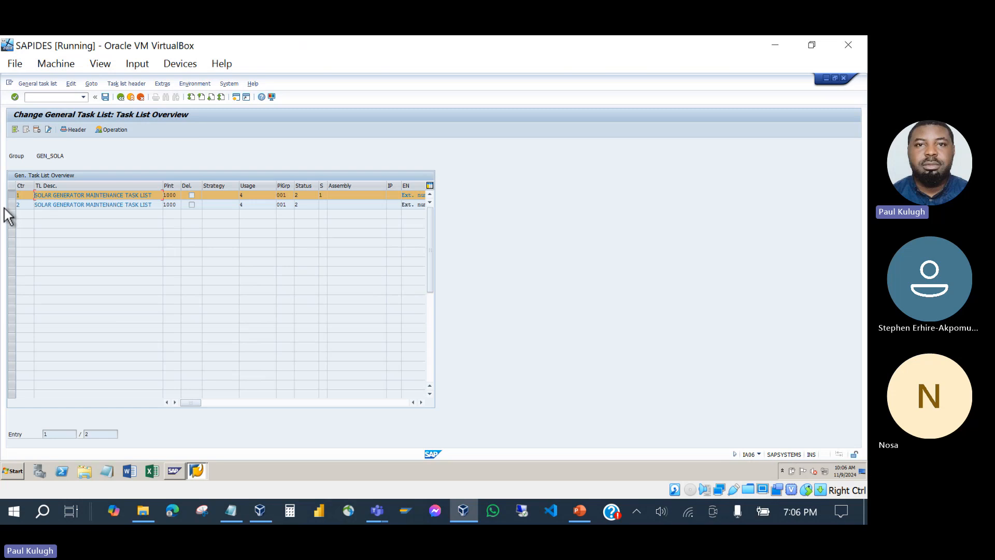
click(12, 205)
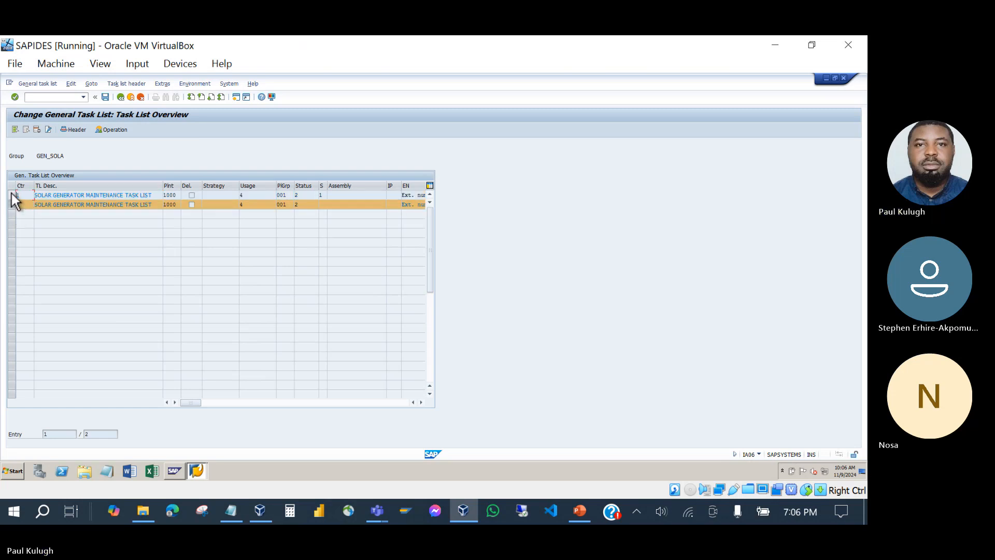
click(105, 129)
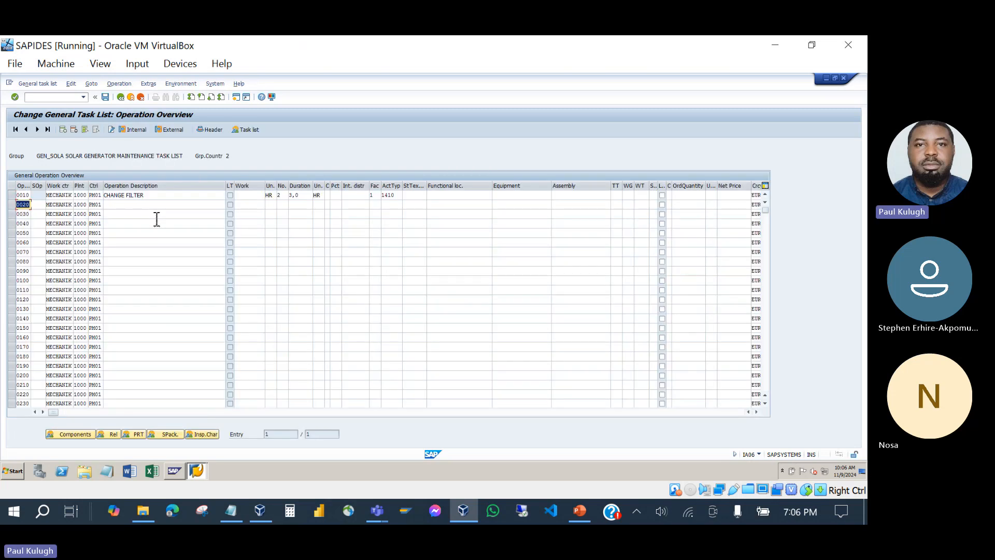
click(120, 97)
click(120, 97)
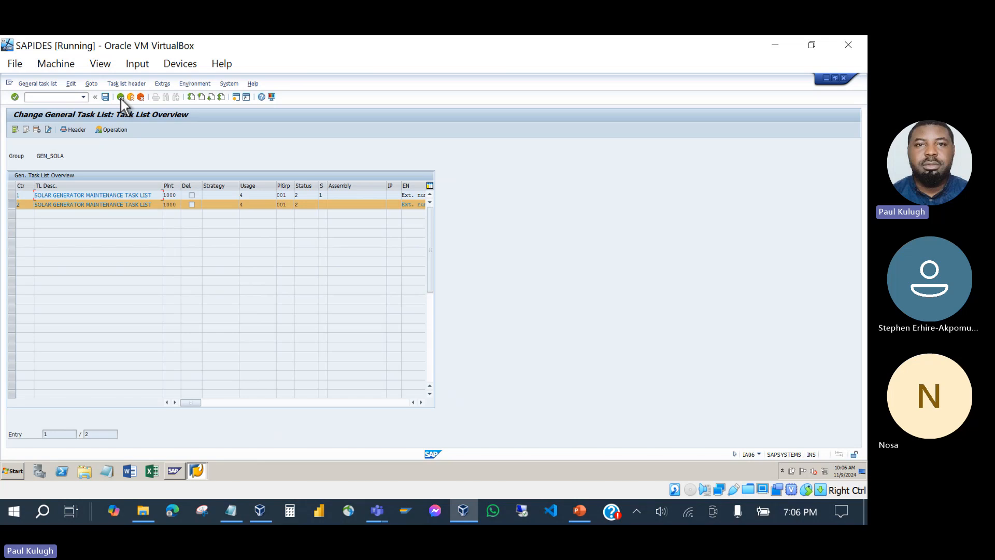
click(120, 98)
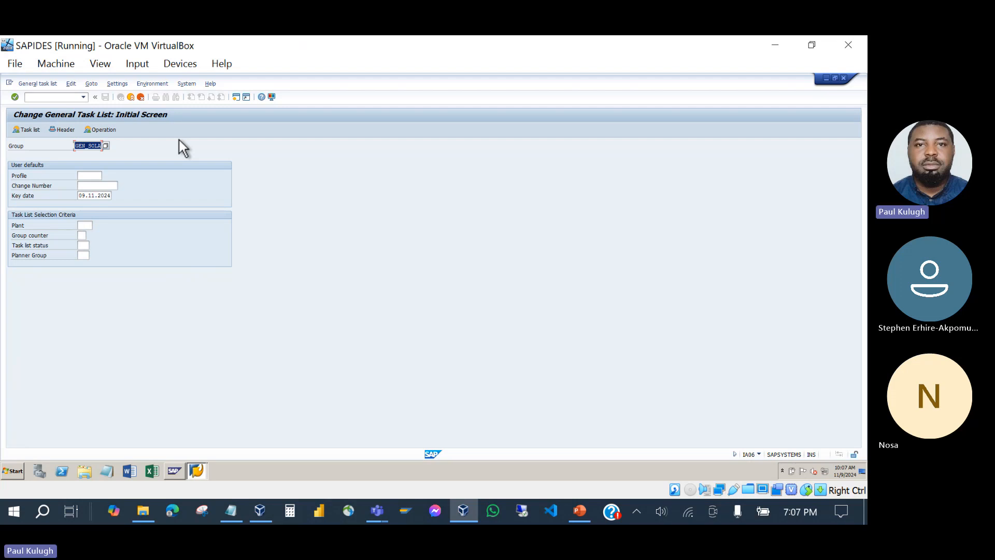
Step: Open the task list overview of group GEN_SOLA and compare the descriptions of group counters 1 and 2
click(581, 516)
click(581, 516)
key(Return)
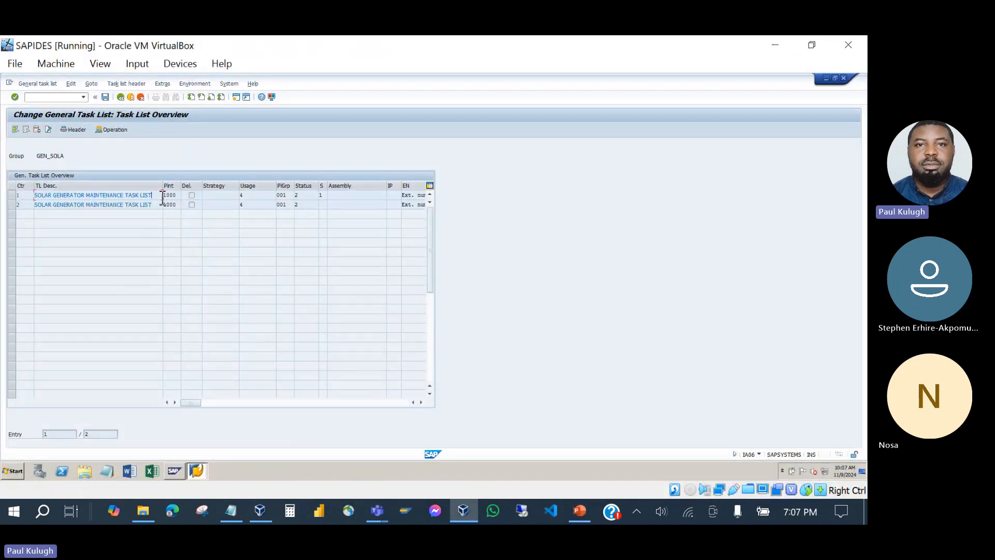
drag(158, 196, 29, 203)
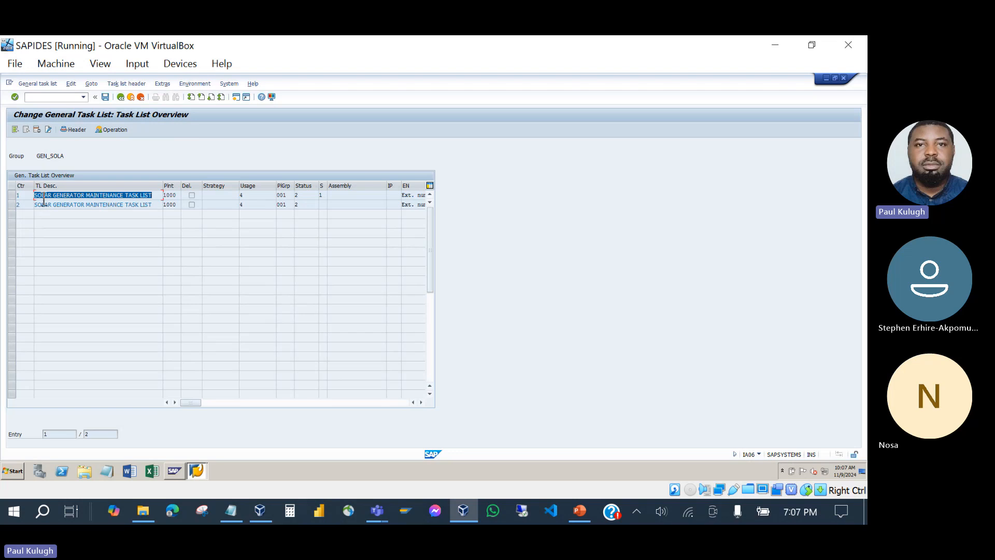
click(10, 196)
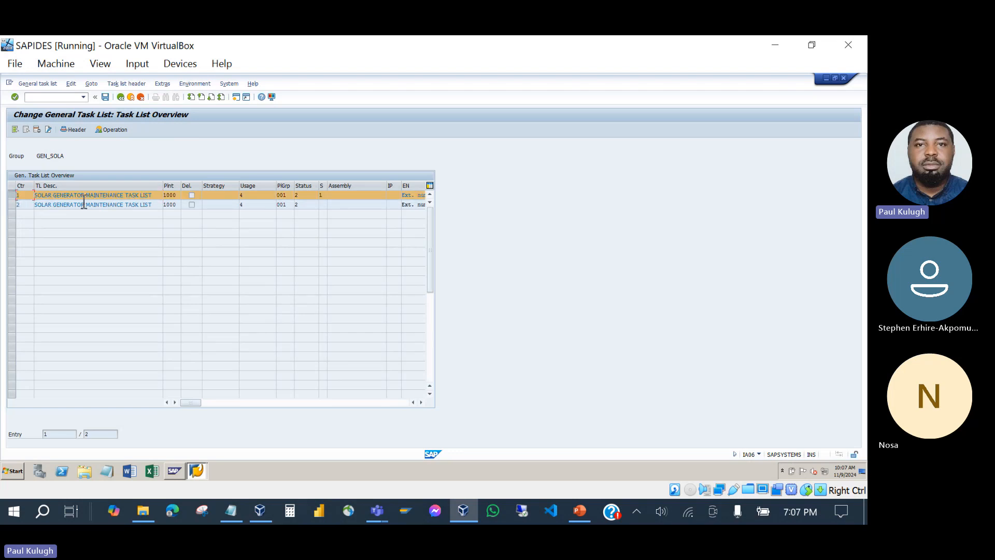
drag(158, 197, 33, 203)
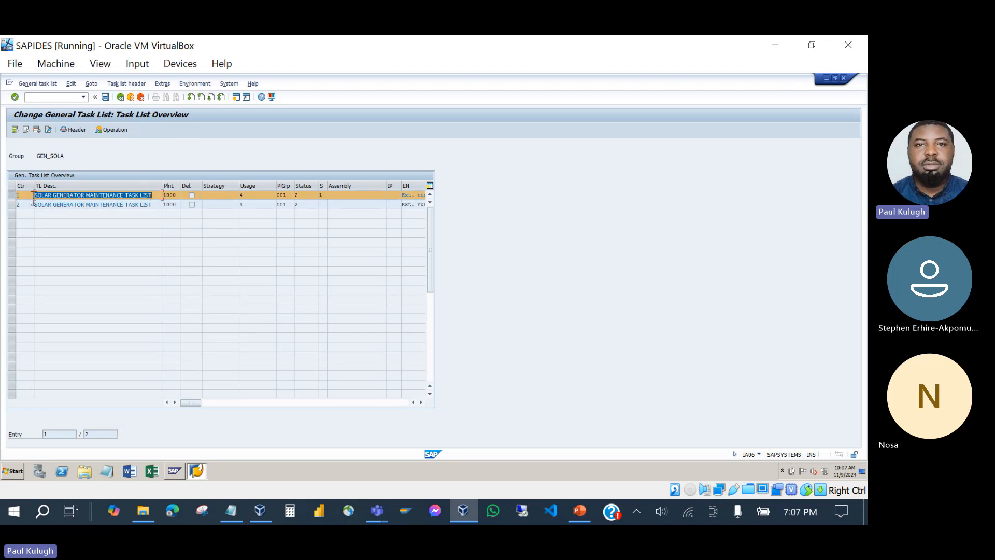
drag(151, 205, 10, 214)
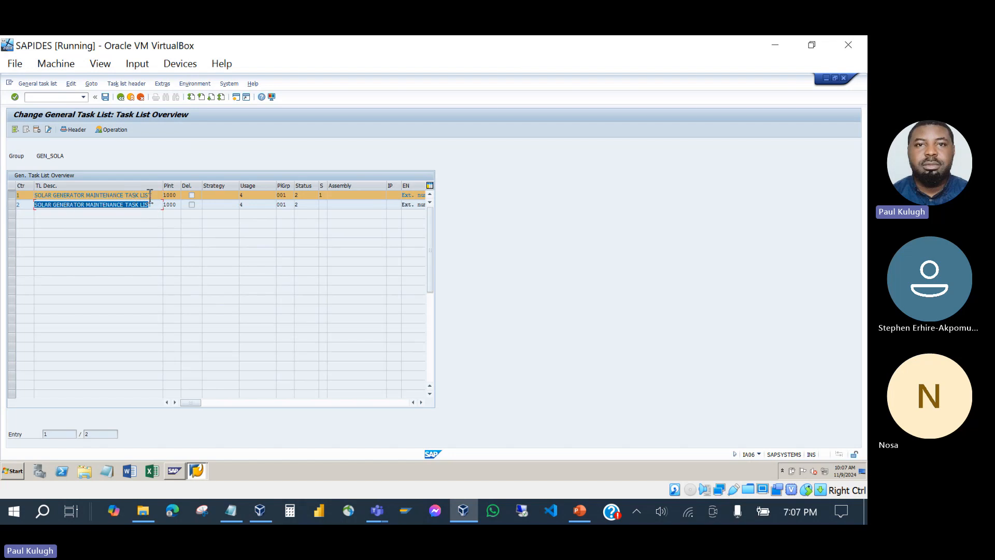
drag(157, 197, 33, 196)
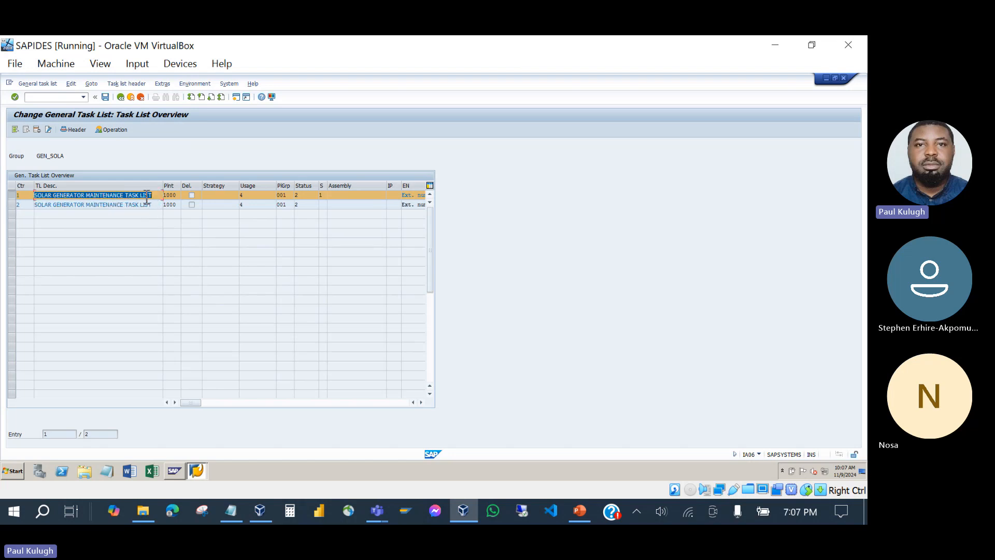
drag(157, 197, 6, 205)
drag(160, 207, 10, 202)
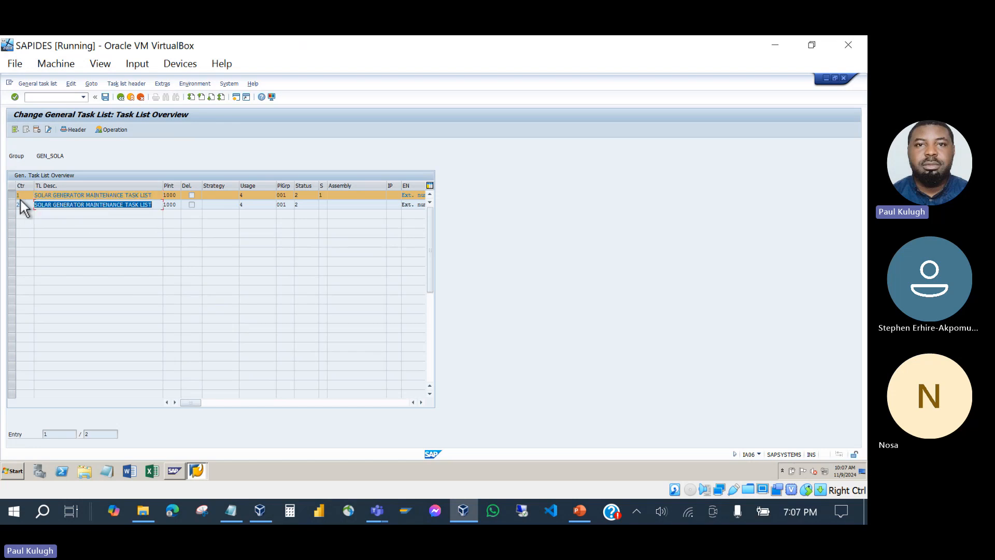
Step: Examine the rows of group counters 1 and 2 in turn, marking each as a separate task list within GEN_SOLA
click(11, 194)
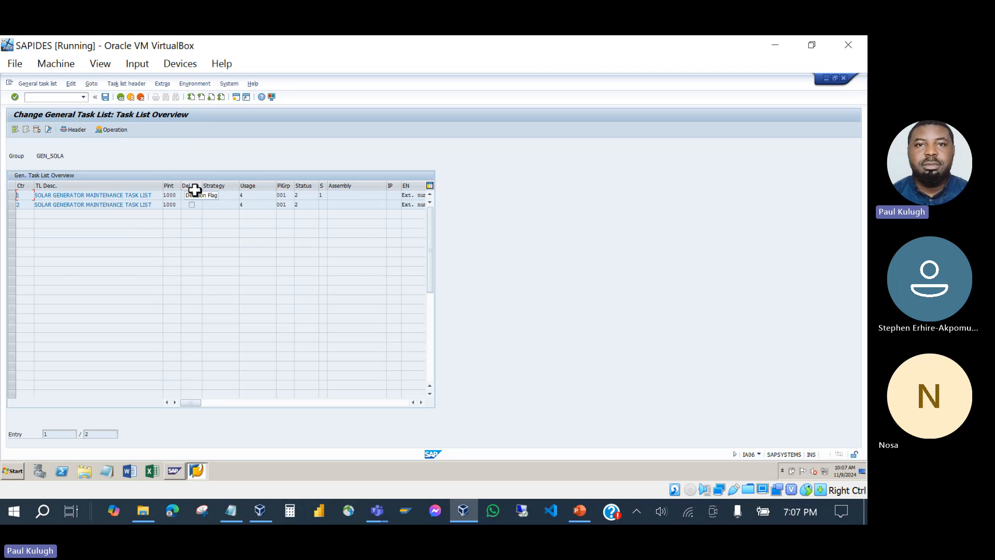
drag(159, 196, 73, 210)
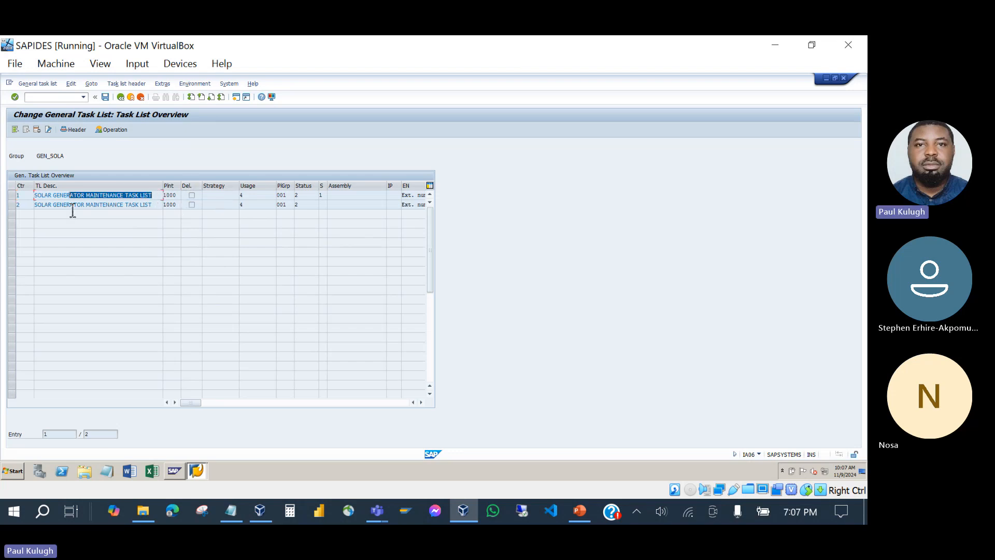
click(12, 195)
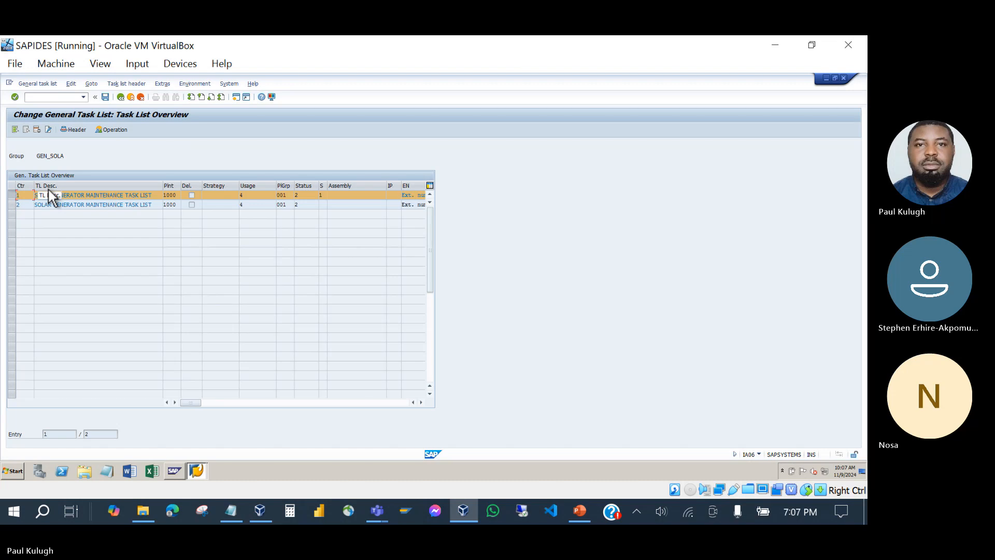
click(11, 205)
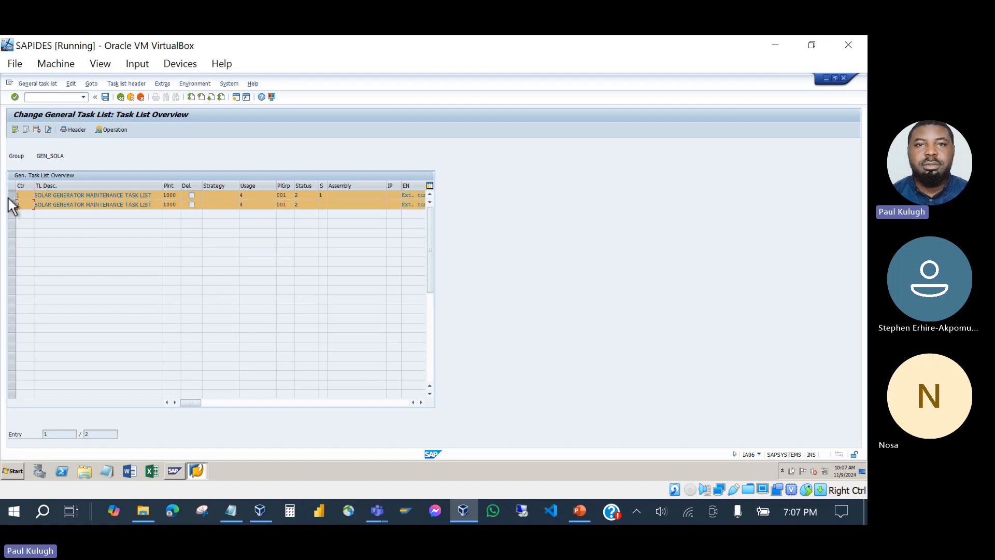
click(12, 195)
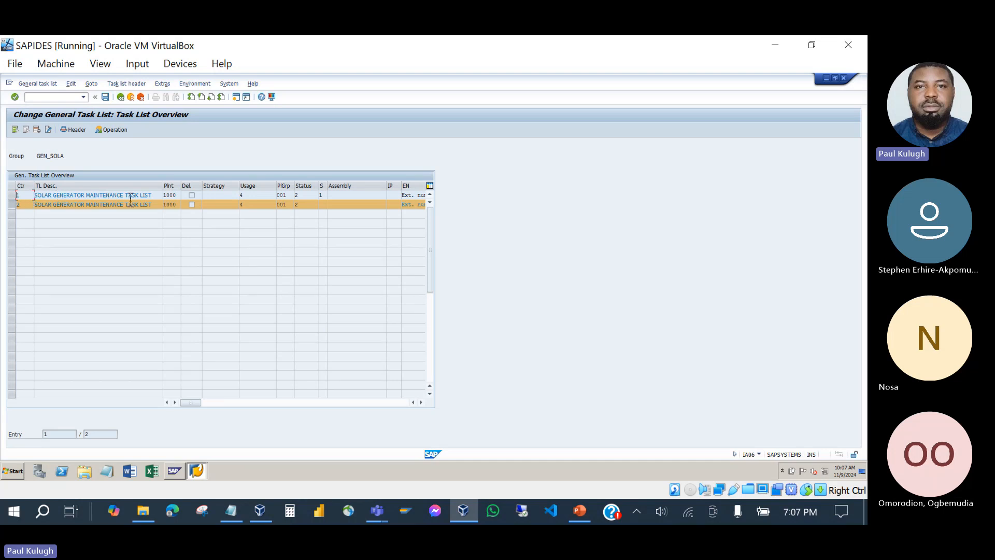
click(10, 195)
click(10, 205)
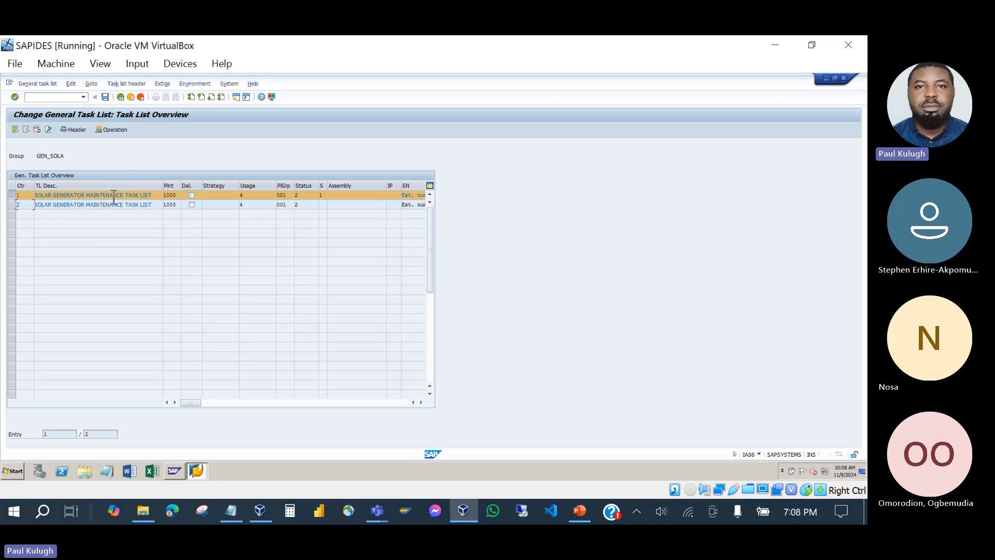
click(11, 204)
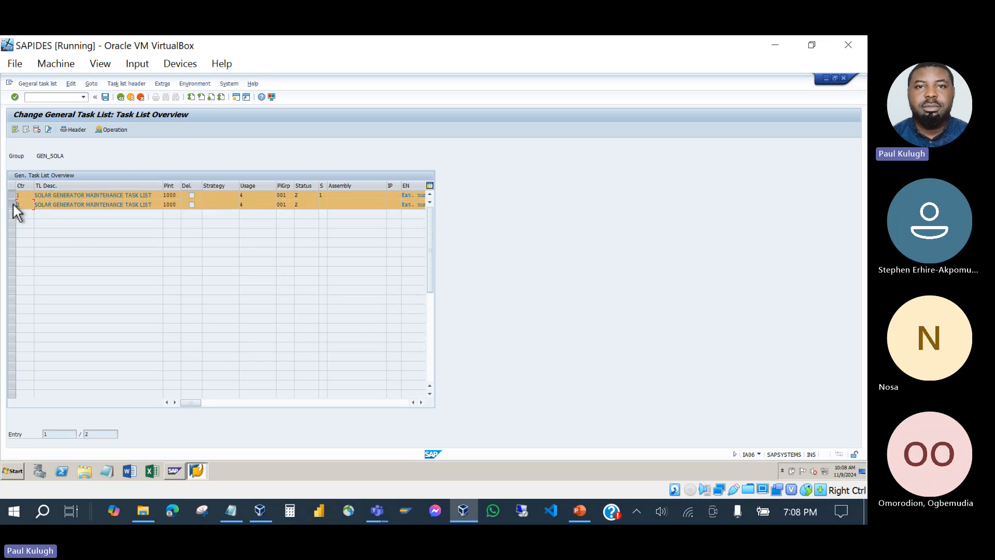
click(11, 195)
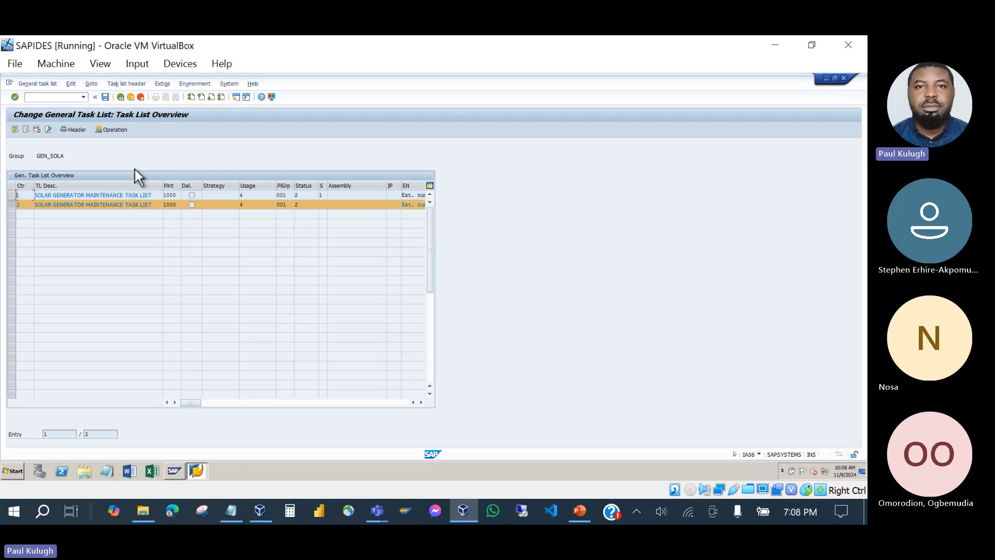
Step: Examine the task list description of group counter 1 and switch to the exercise slide in PowerPoint
click(158, 195)
drag(145, 195, 26, 194)
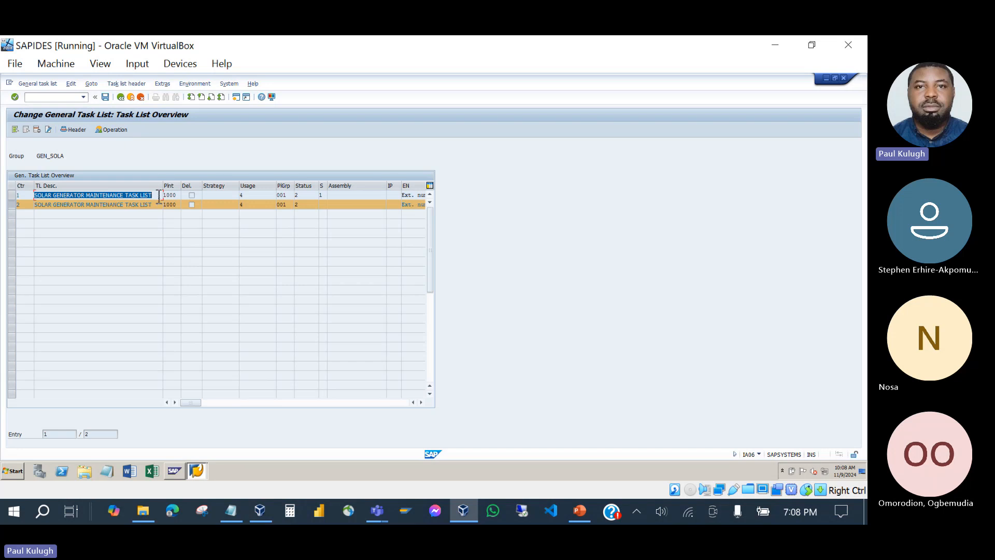
drag(154, 195, 35, 196)
click(155, 196)
drag(155, 196, 31, 194)
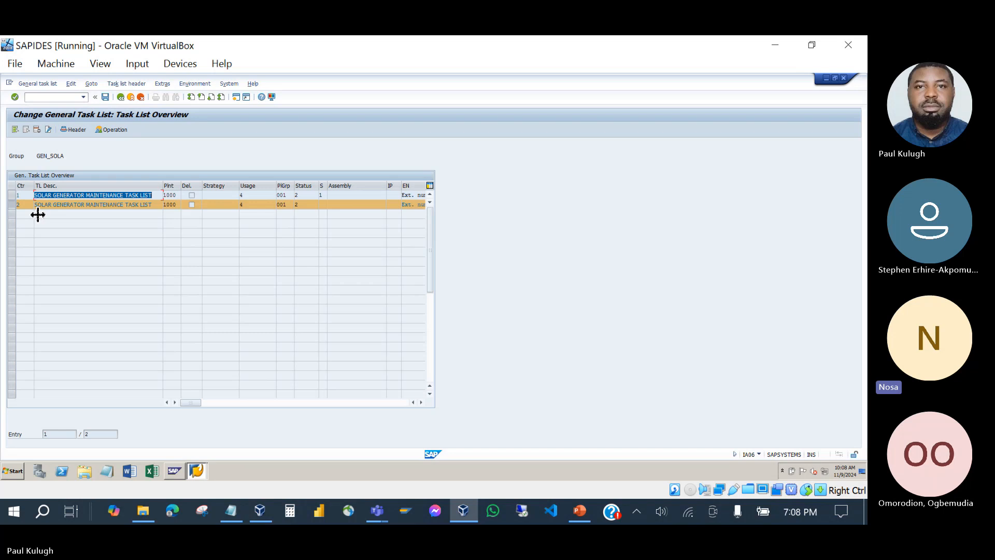
click(580, 511)
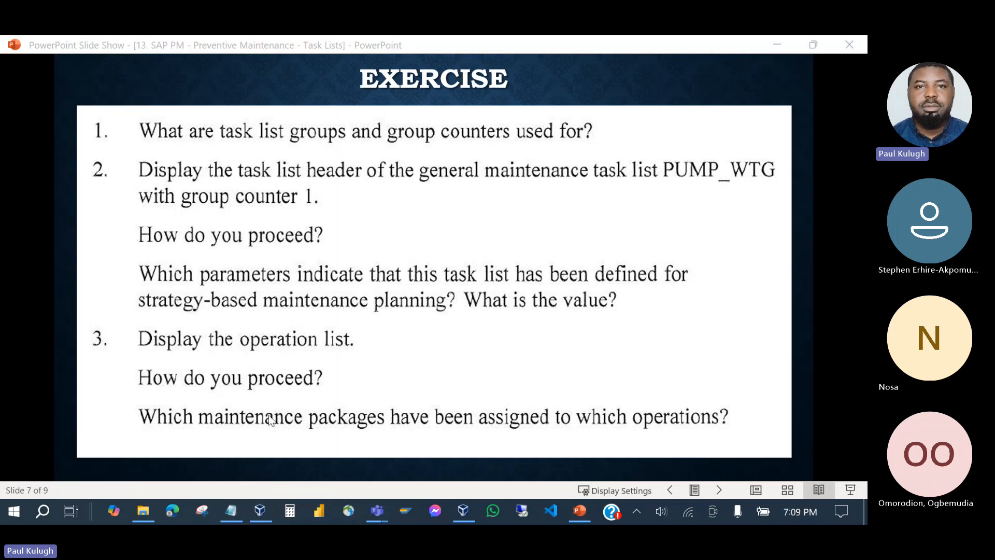
Step: Switch back to the SAPIDES virtual machine and leave the GEN_SOLA overview for SAP Easy Access
click(261, 510)
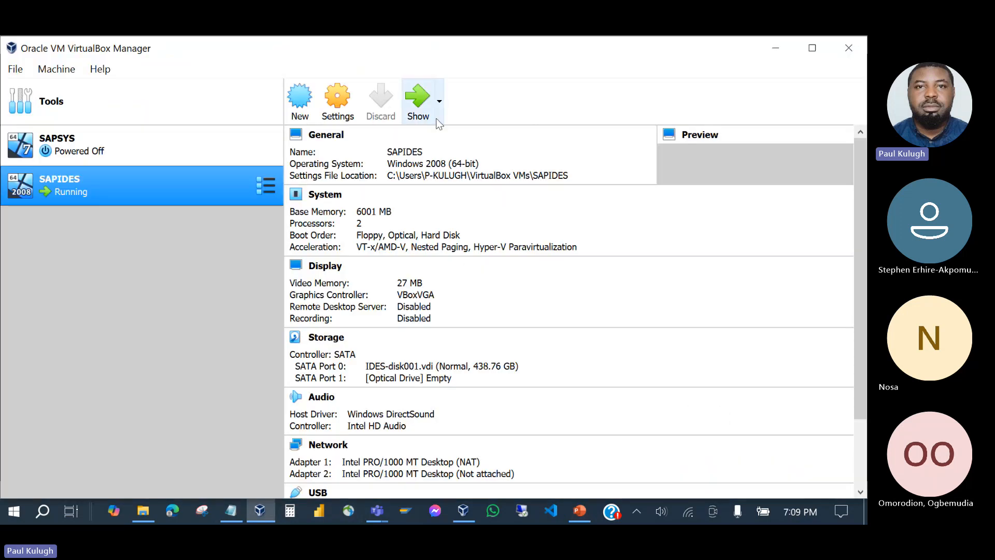
click(437, 119)
click(122, 99)
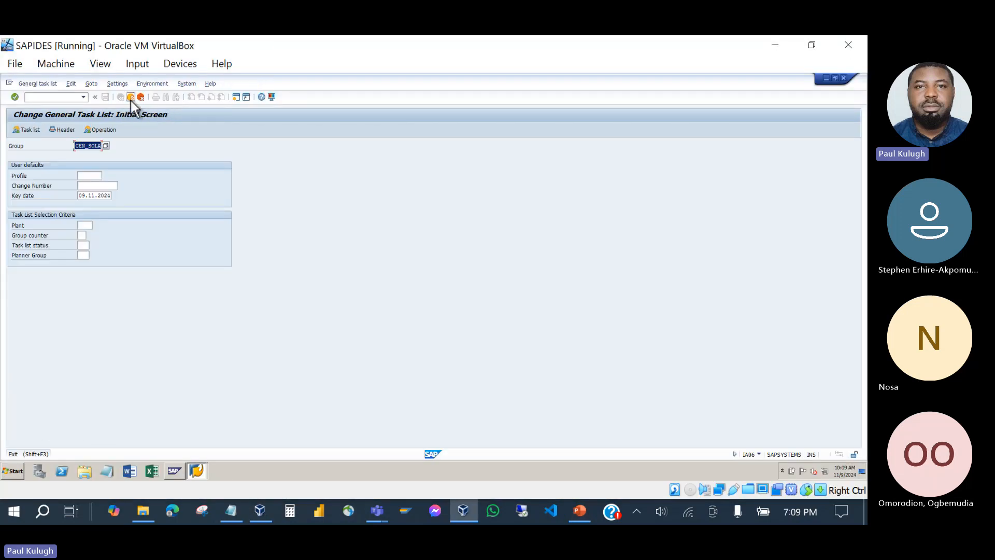
click(131, 98)
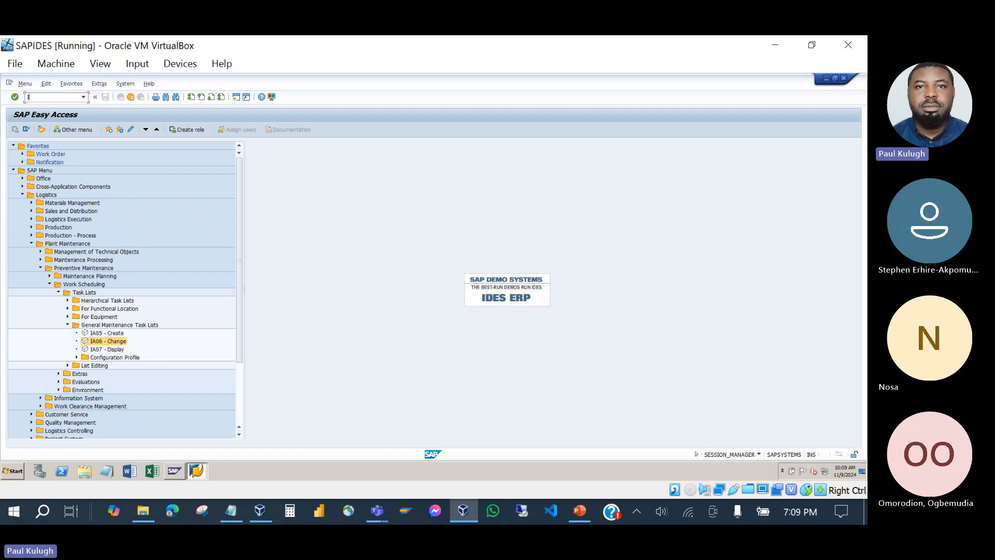
Step: Start transaction IP02 and open single cycle maintenance plan 360 for change
text(ip02)
key(Return)
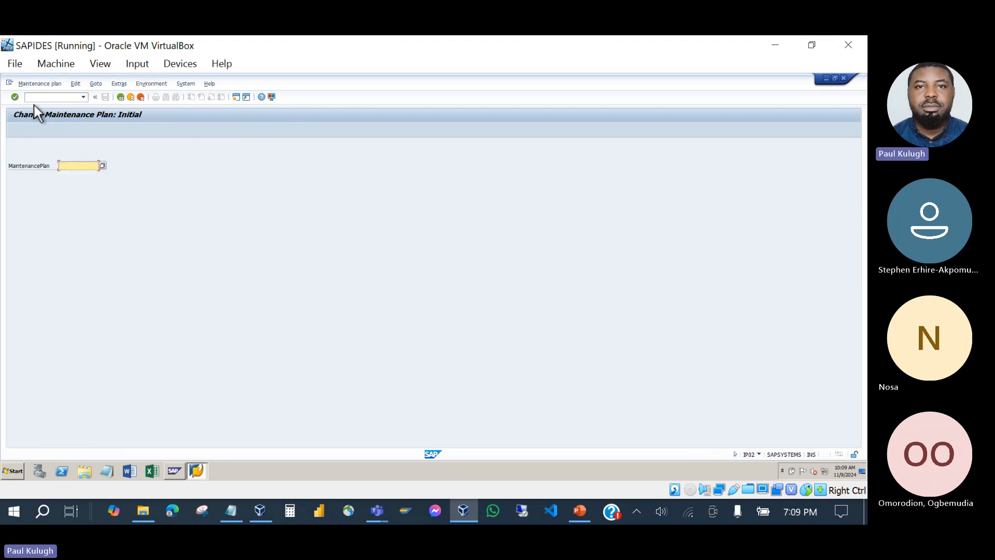
text(3)
click(65, 188)
key(Return)
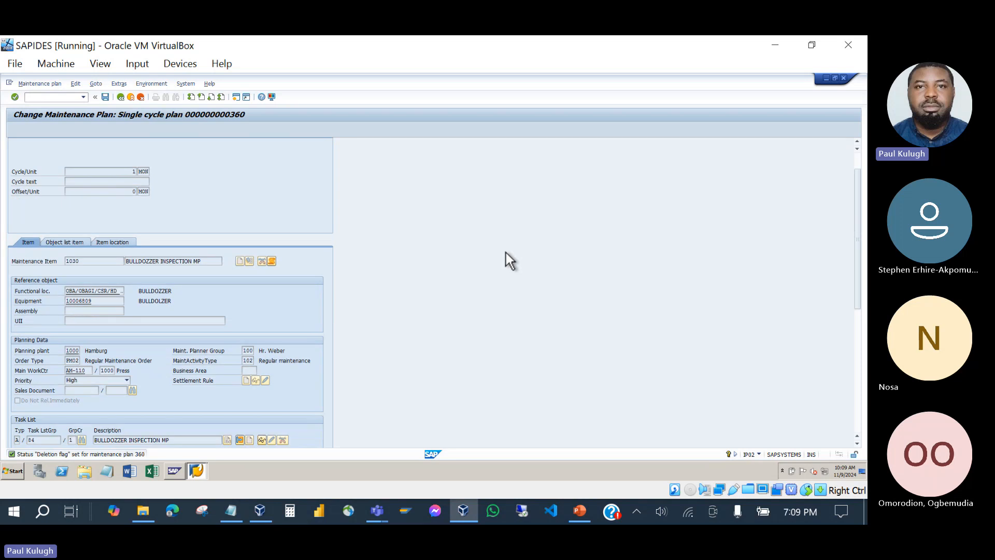
Step: Examine the type, group, group counter and description of the task list assigned to the plan's maintenance item
scroll(506, 253, down, 2)
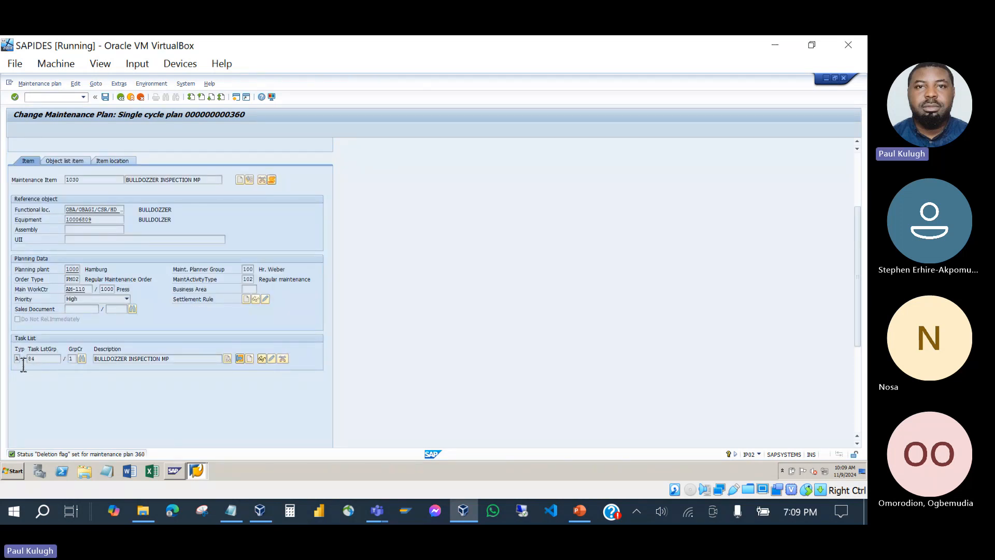
click(18, 359)
click(17, 358)
drag(21, 361, 33, 360)
click(45, 361)
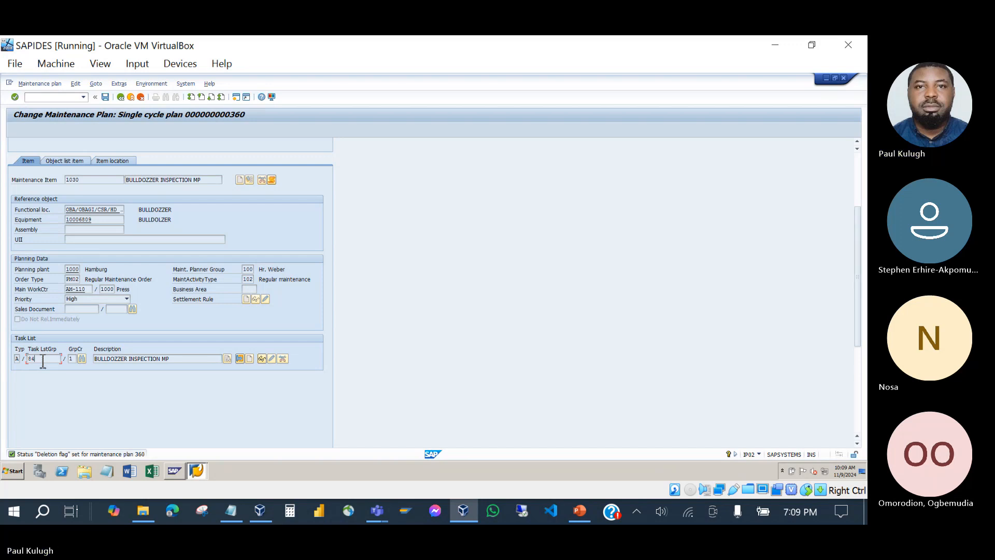
click(197, 470)
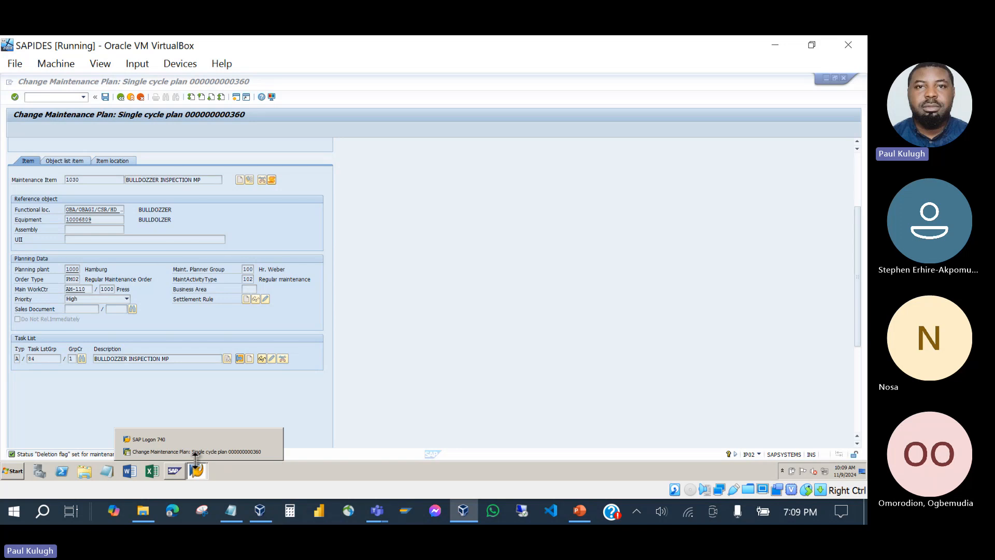
click(53, 366)
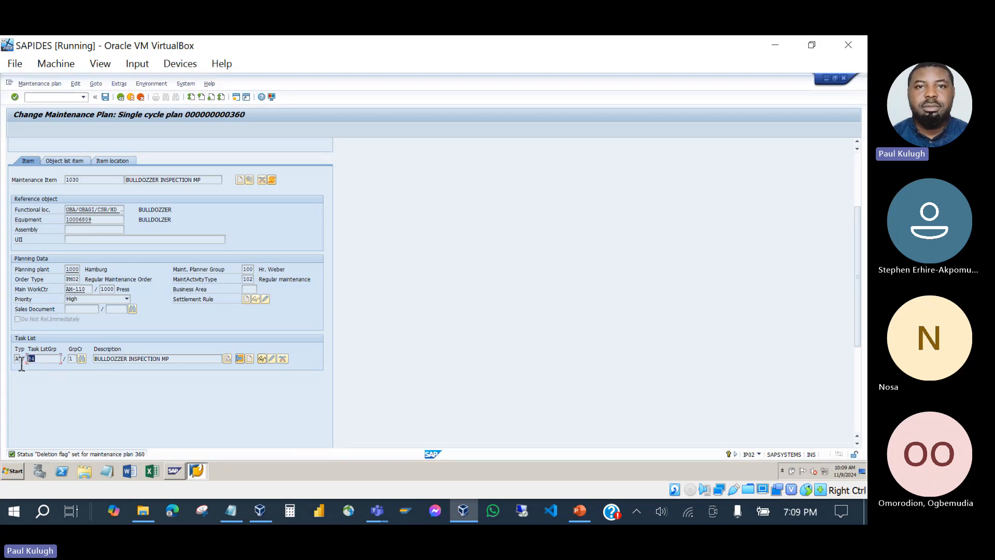
drag(54, 366, 24, 364)
click(73, 358)
click(176, 357)
drag(40, 359, 15, 359)
click(72, 358)
Step: Display the operations and header of the assigned task list and return to the maintenance plan
click(261, 360)
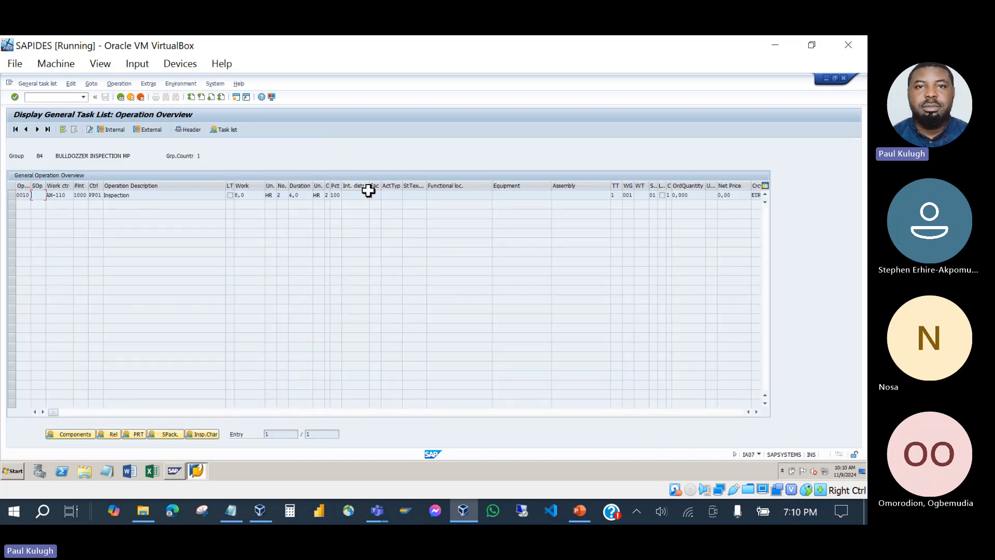
click(122, 96)
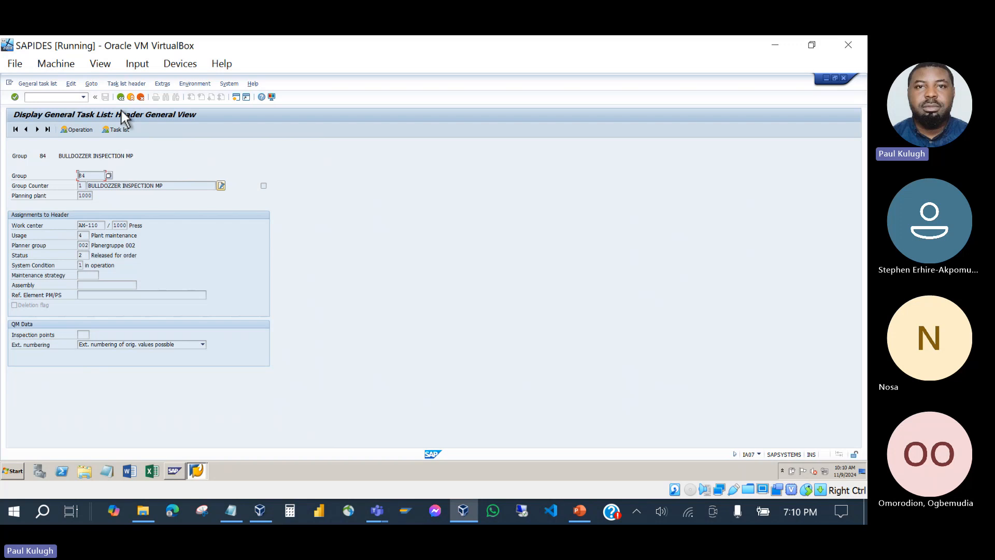
click(118, 100)
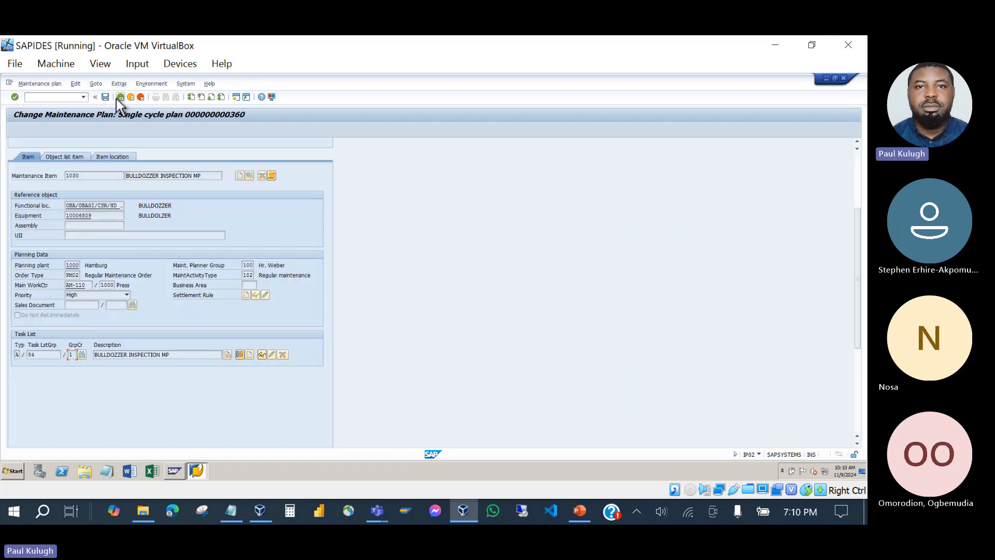
Step: Point out the task list type and group counter on maintenance plan 360 and leave the plan for SAP Easy Access
click(118, 100)
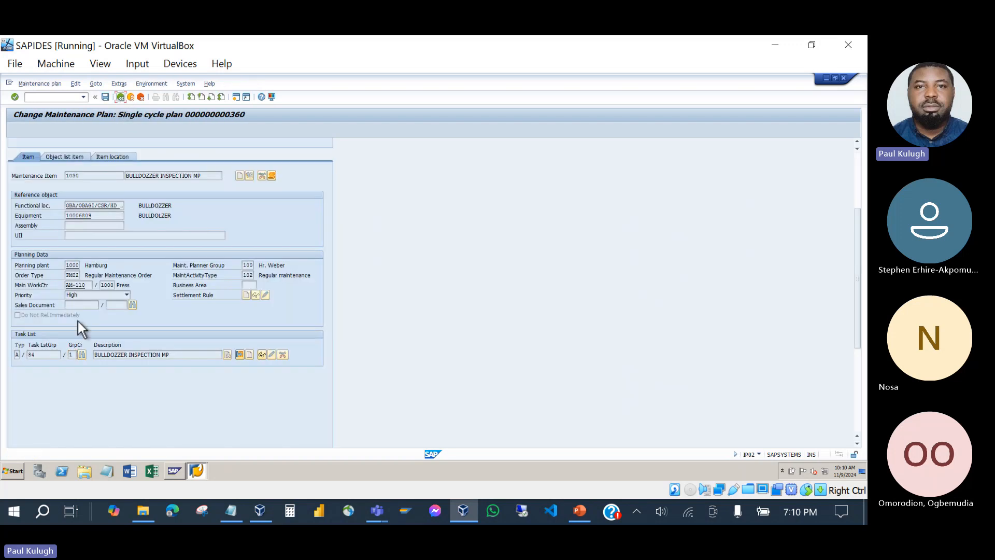
click(21, 354)
click(76, 355)
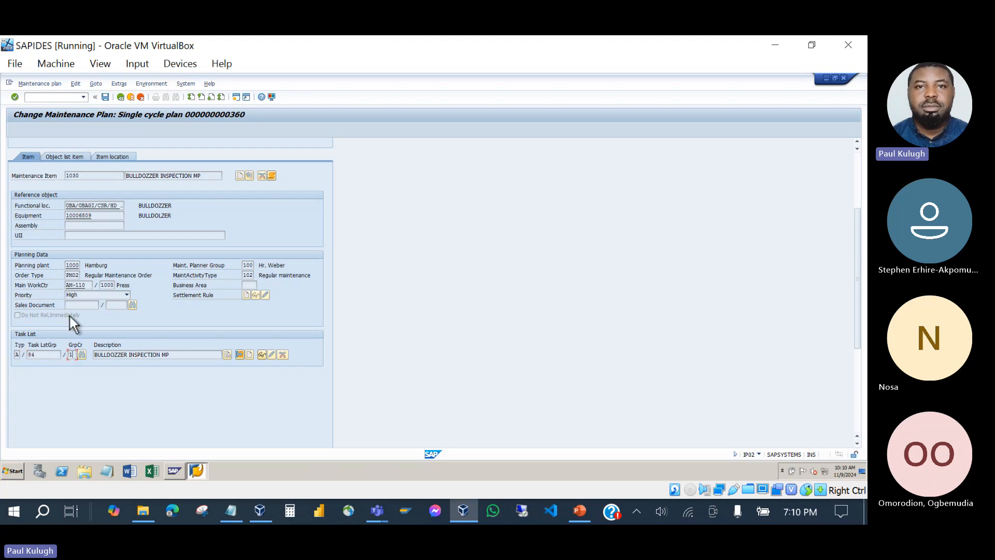
click(119, 99)
click(164, 242)
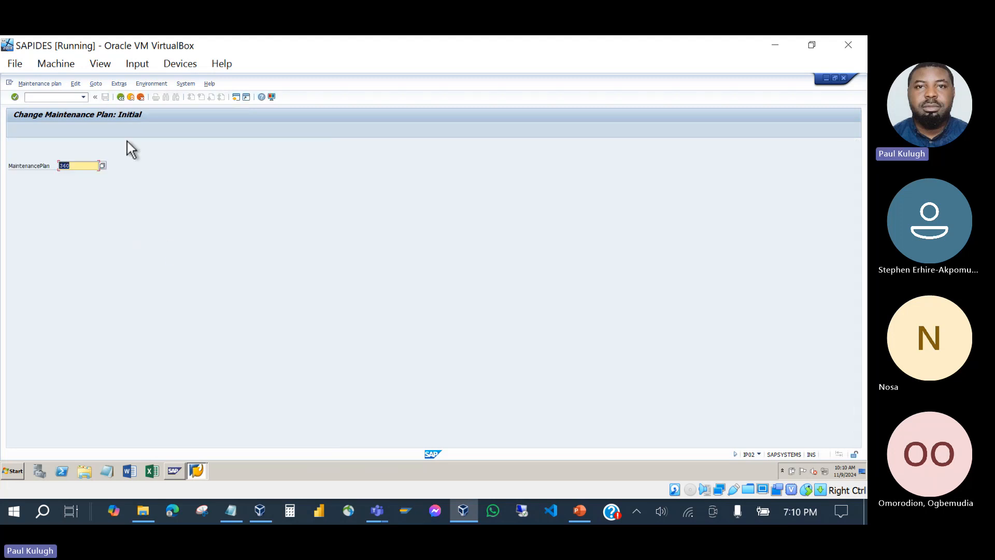
click(120, 98)
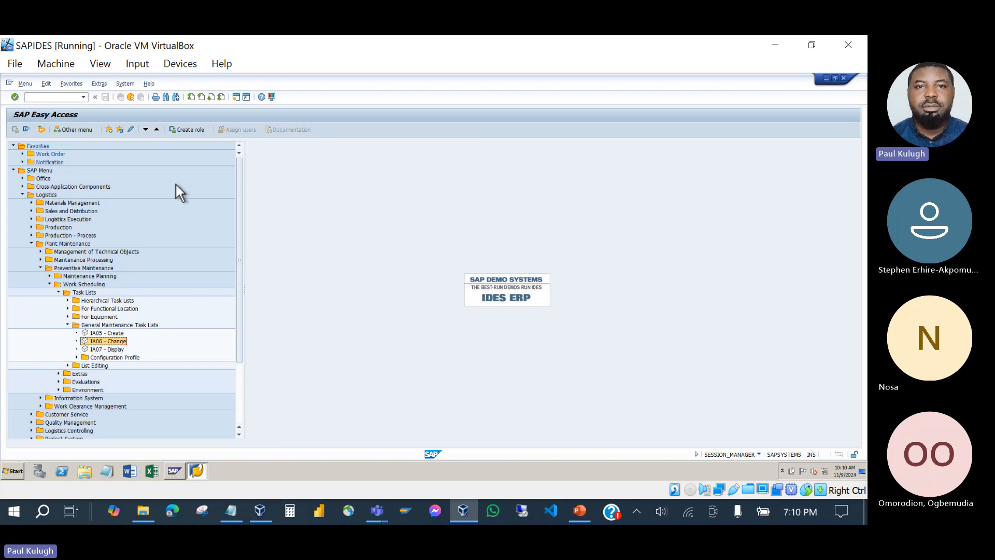
Step: Switch to PowerPoint to read the exercise on general maintenance task list PUMP_WTG and return to the SAPIDES virtual machine
click(576, 511)
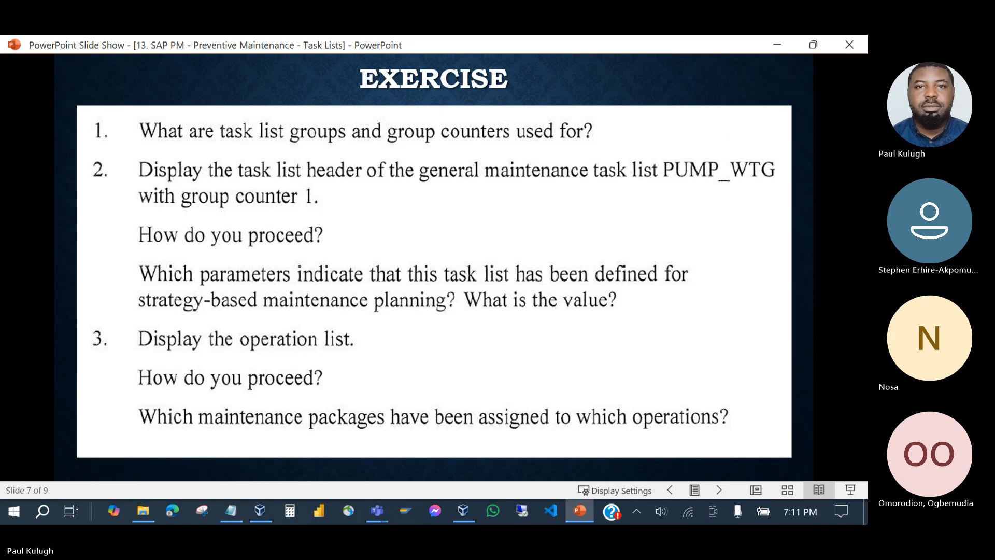
click(467, 518)
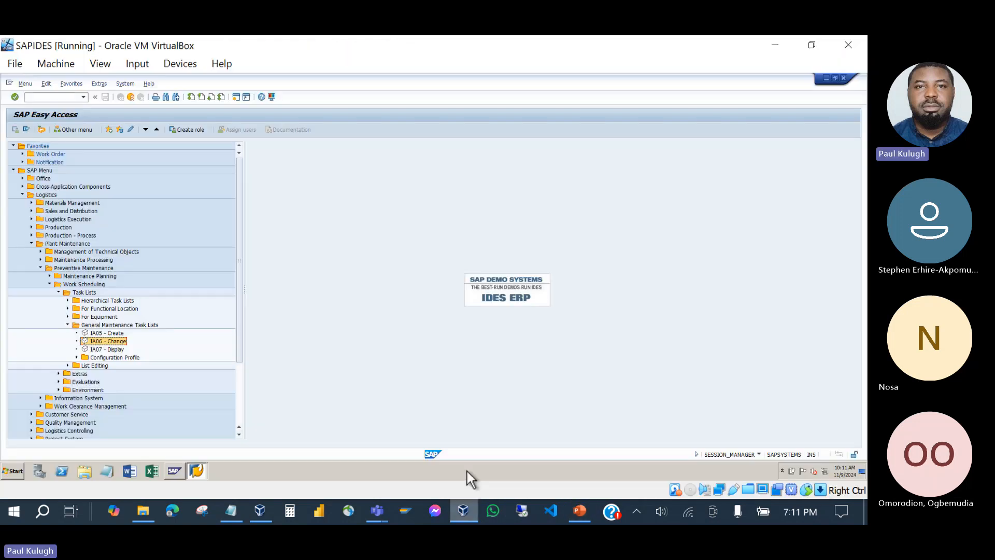
click(67, 325)
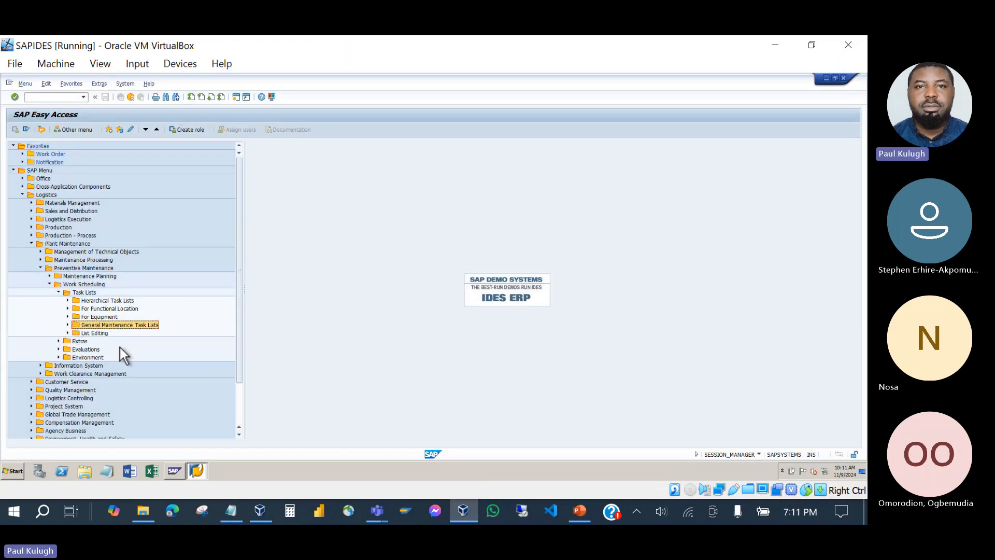
click(583, 508)
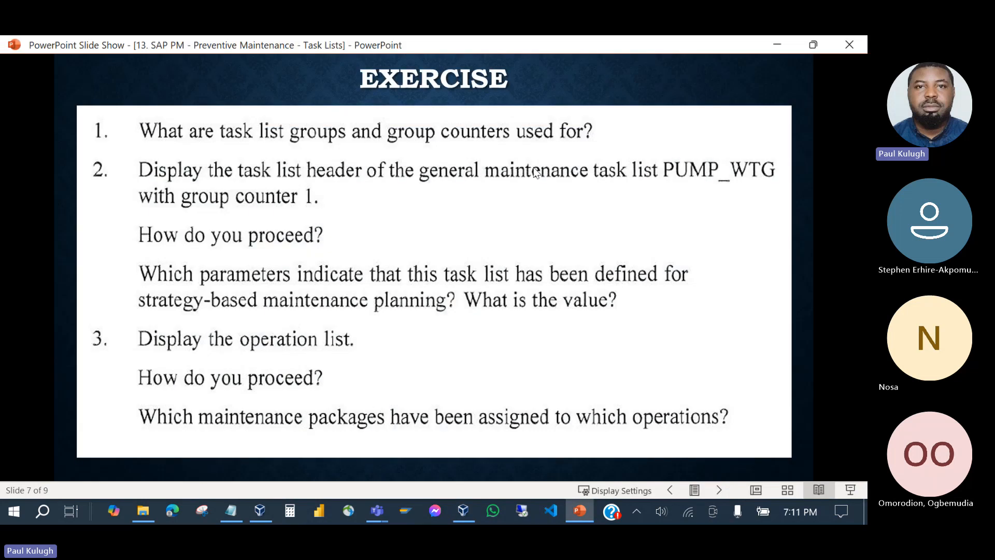
click(582, 513)
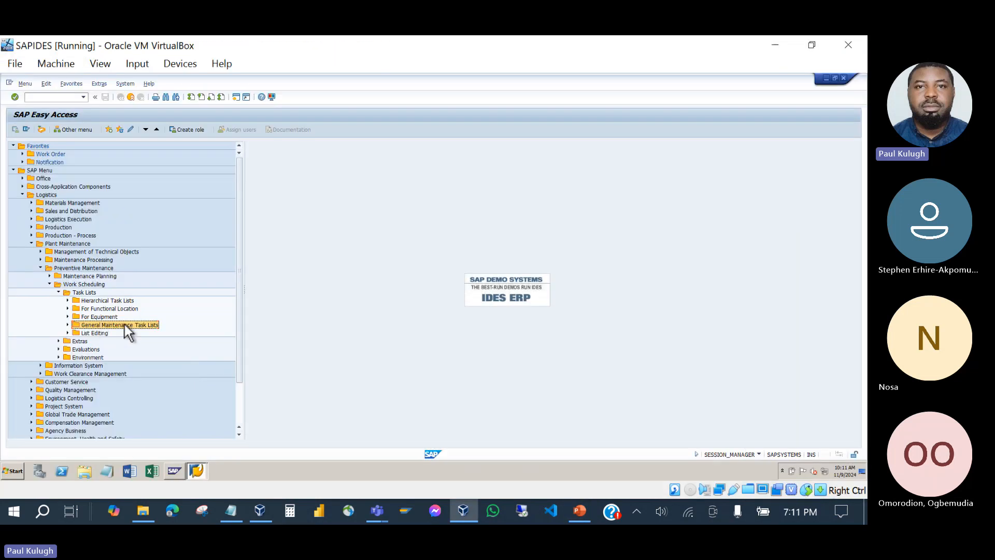
Step: Start transaction IA07 and display the operations of general task list group PUMP_WTG with group counter 1
click(68, 325)
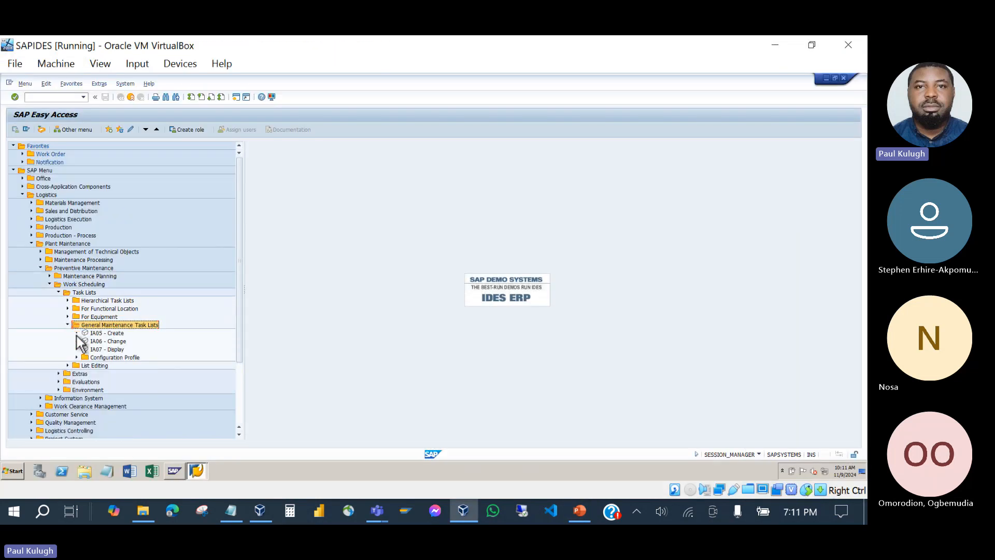
double_click(111, 349)
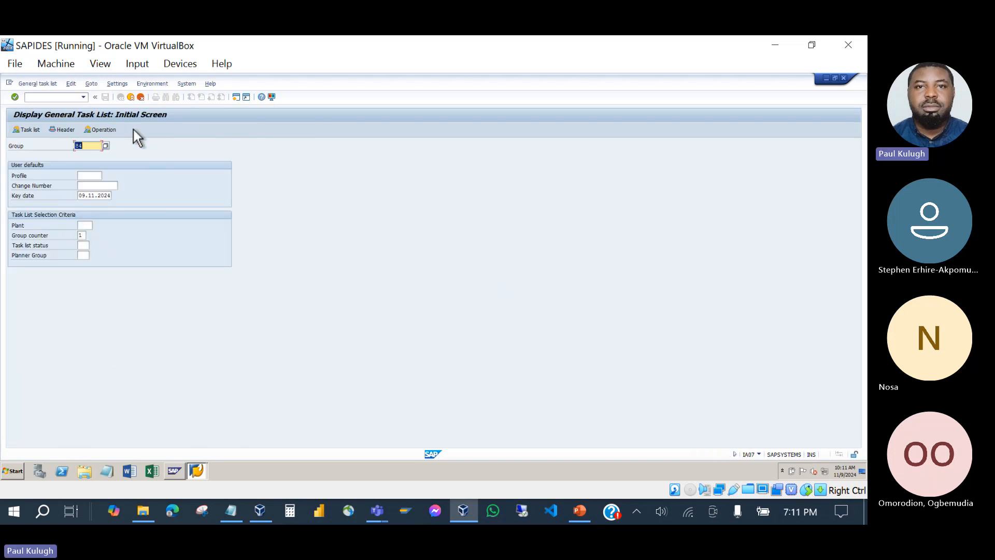
text(PUMP)
key(Down)
key(Return)
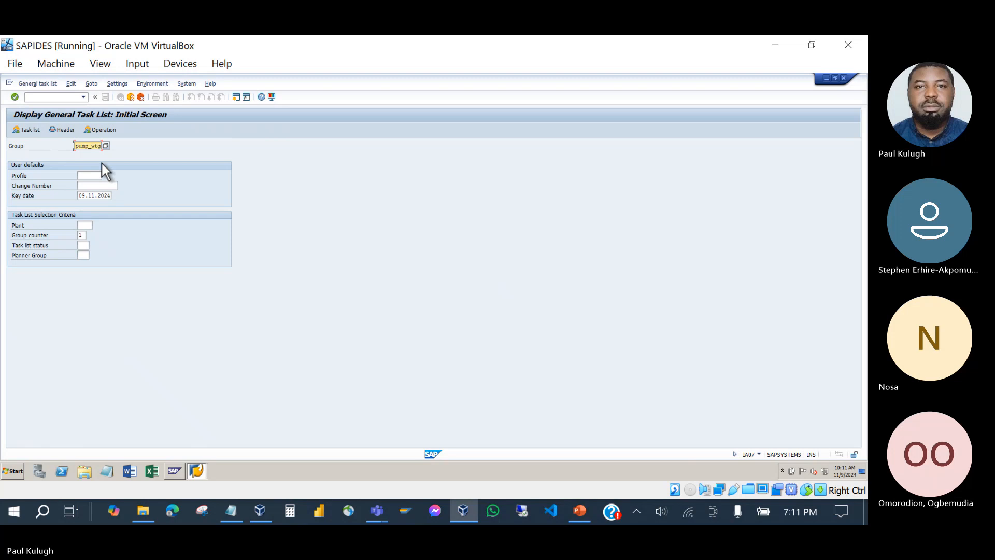
Step: Display the header of task list PUMP_WTG, checking the requirements on the exercise slide in PowerPoint before returning to SAP
key(alt+Tab)
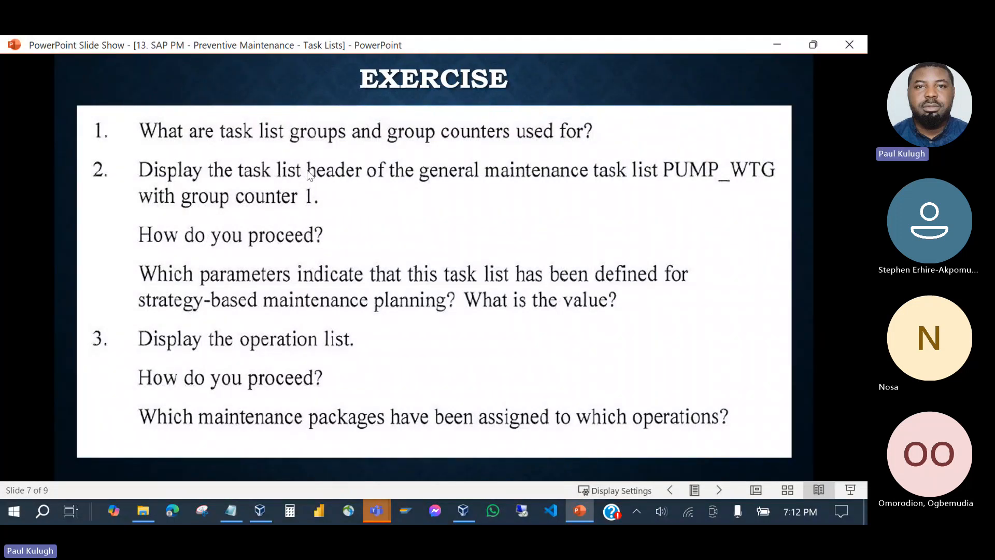
click(580, 515)
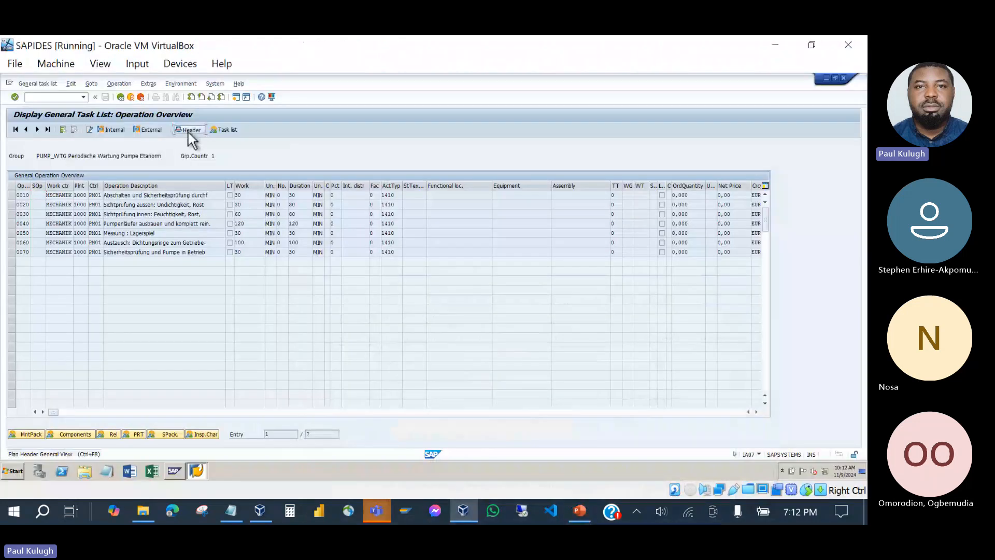
click(189, 132)
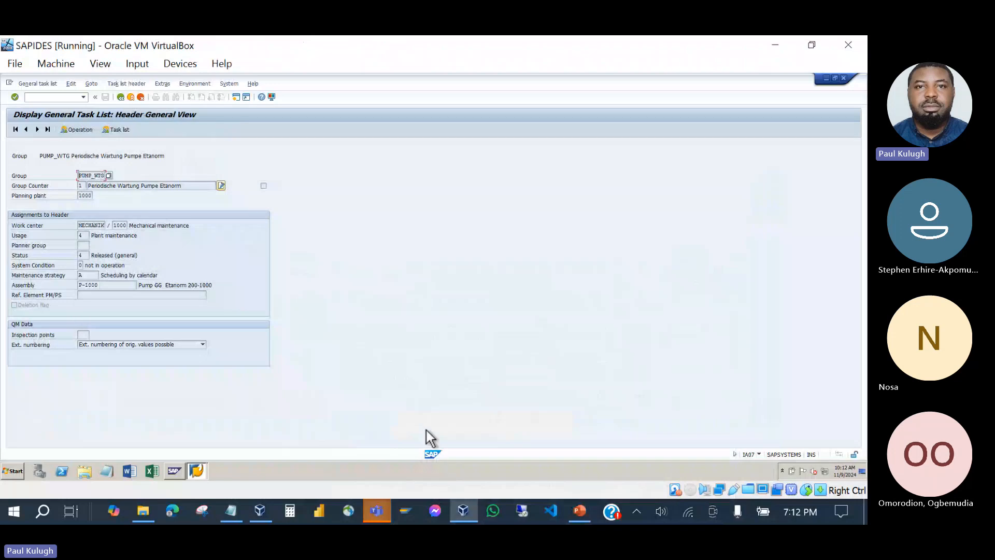
click(580, 513)
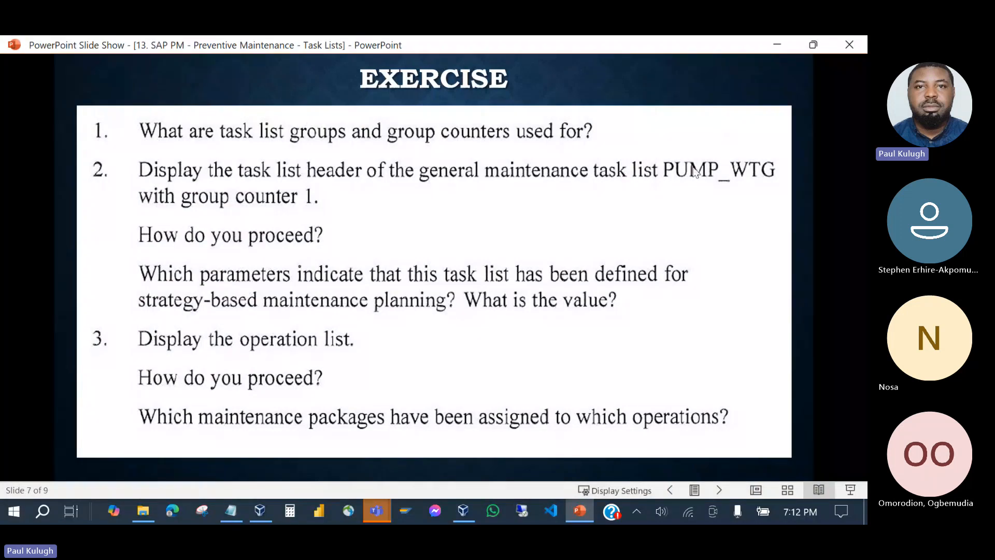
click(570, 512)
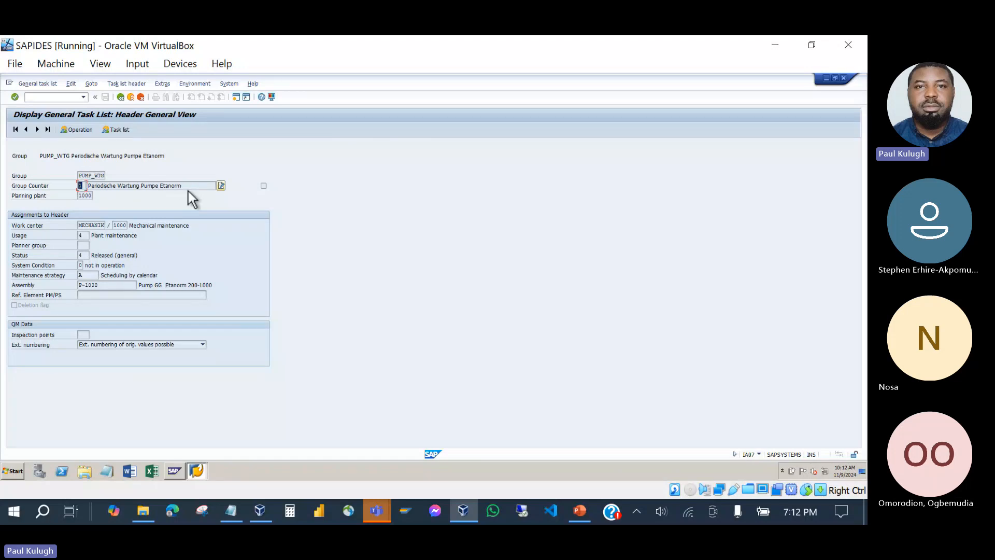
Step: Examine the usage and maintenance strategy in the PUMP_WTG header, view its operation overview and return to the header
click(80, 234)
click(80, 275)
click(76, 129)
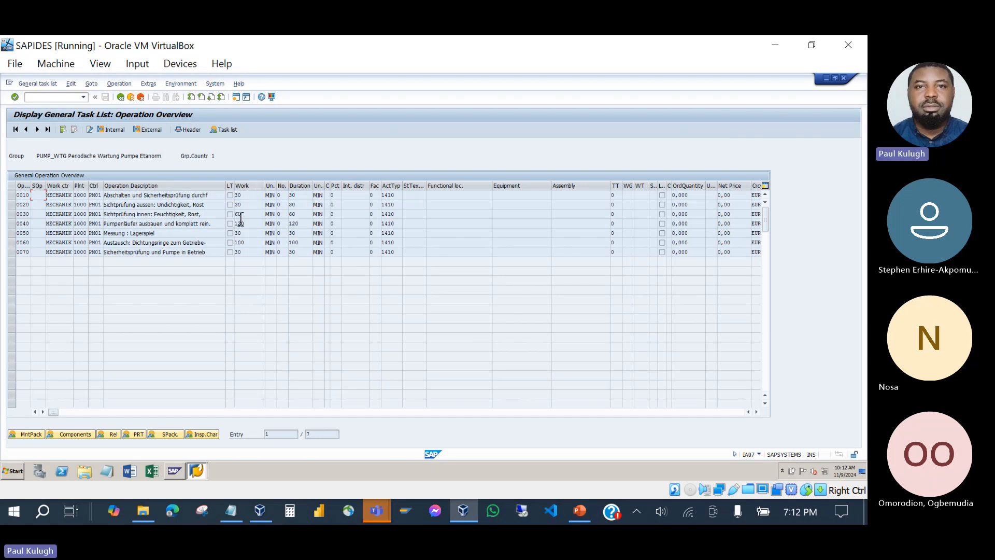
click(140, 97)
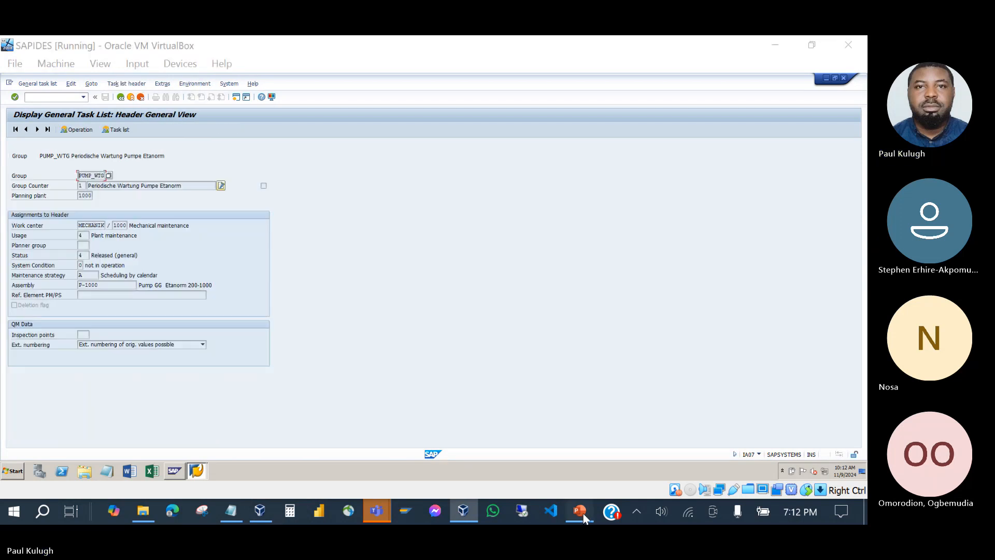
Step: Read the strategy and operation list questions in PowerPoint and look through the maintenance strategies overview in SAP
click(580, 512)
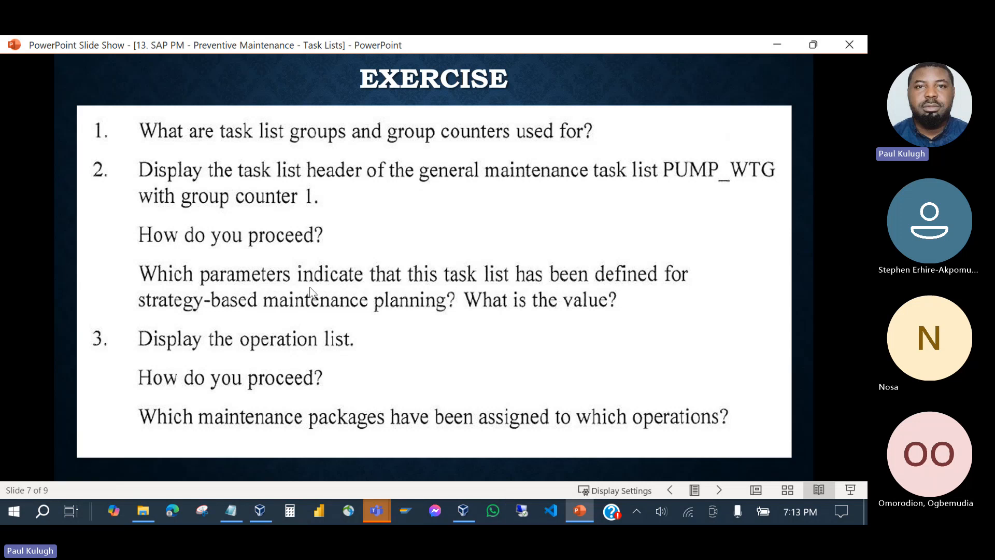
click(579, 513)
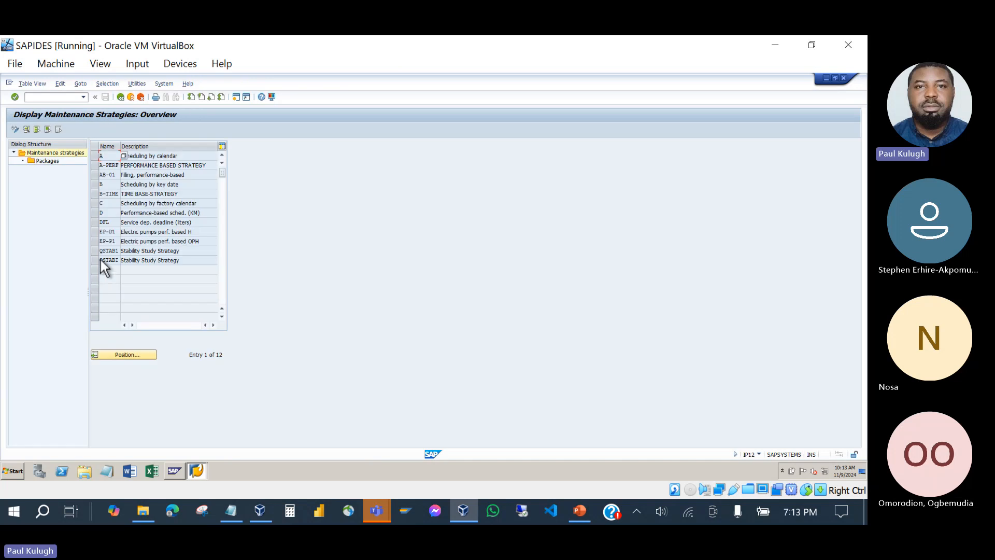
click(120, 96)
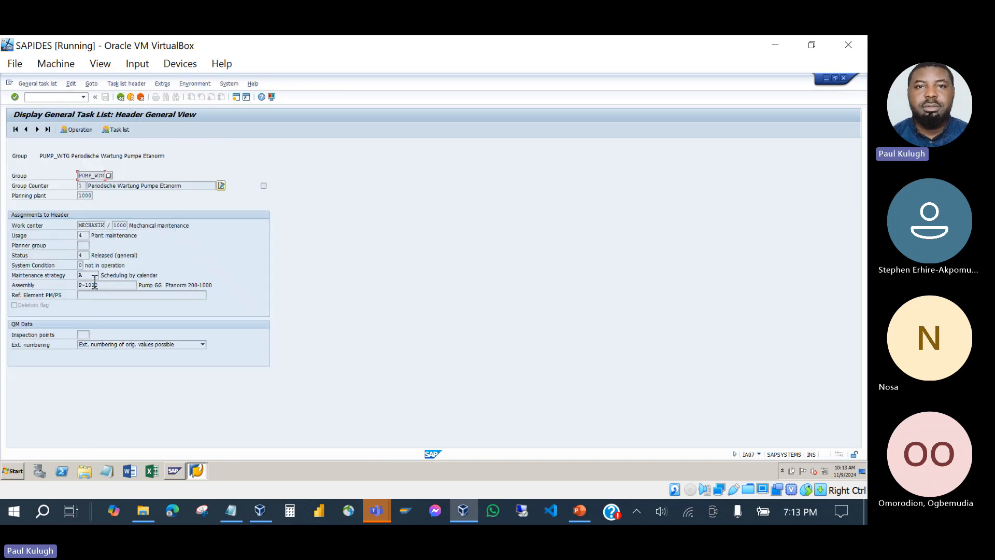
click(573, 519)
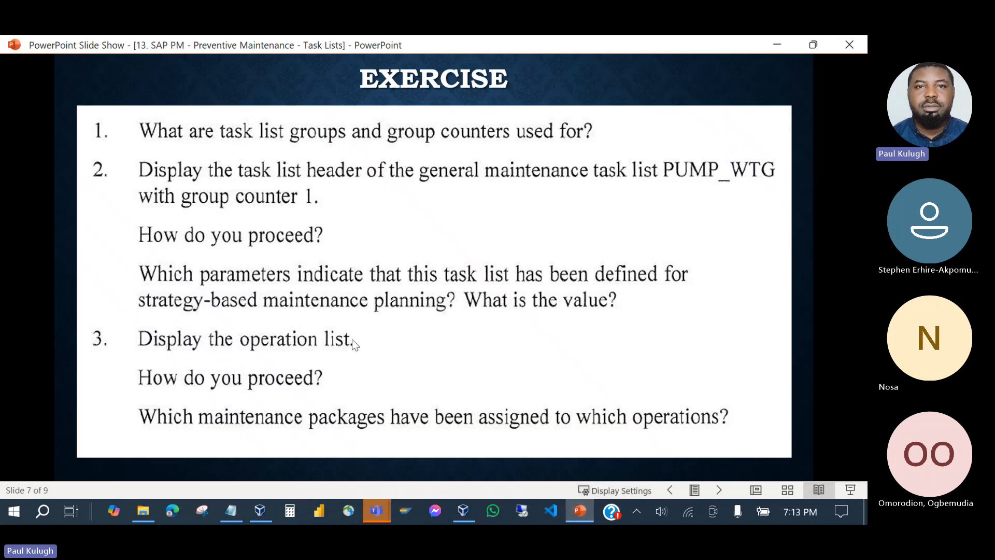
click(578, 519)
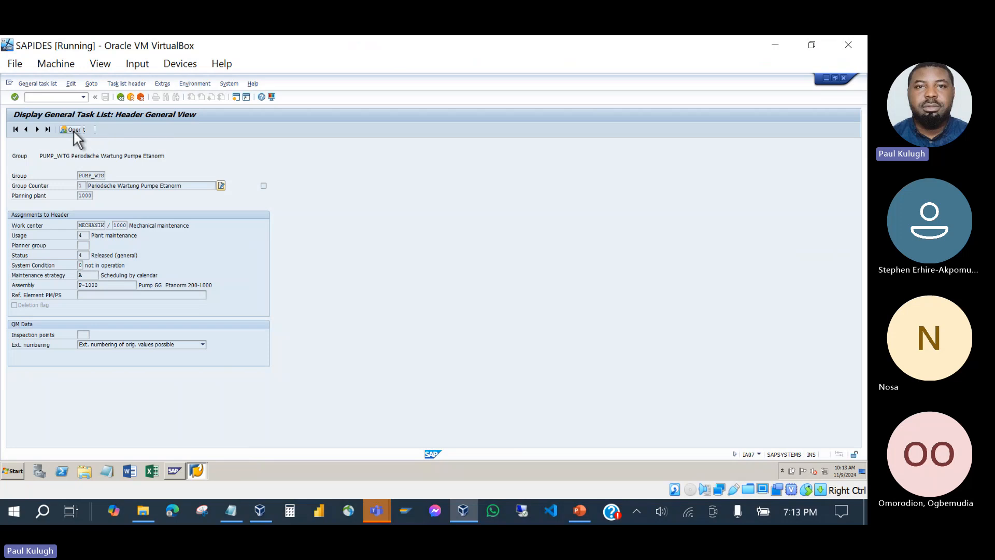
Step: Compare the operation overview, task list overview and header of PUMP_WTG, ending in the task list overview
click(73, 130)
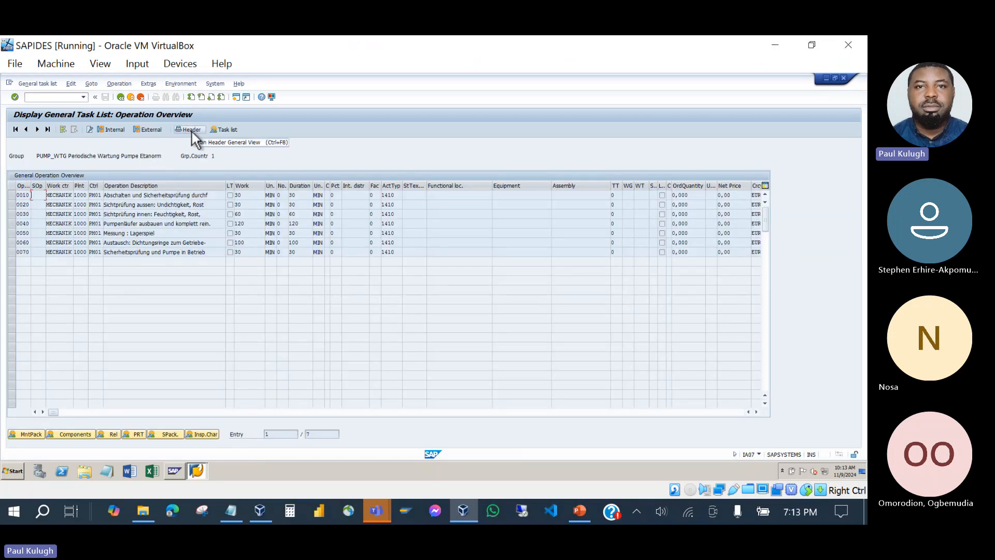
click(234, 130)
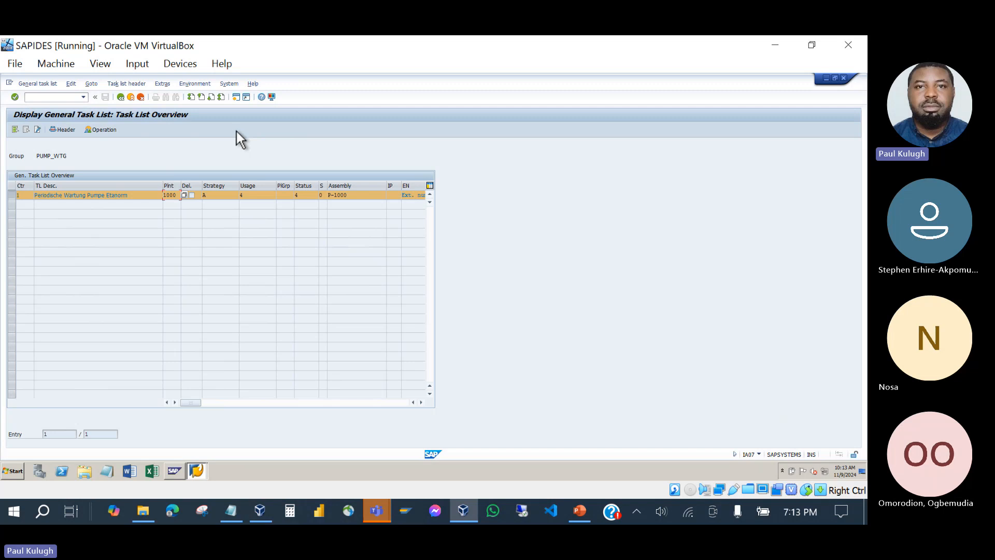
click(112, 130)
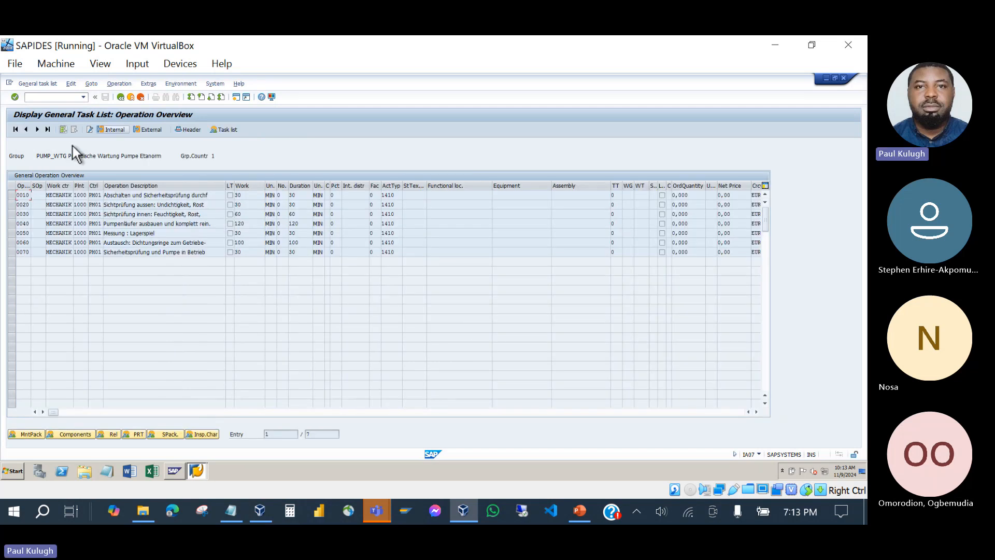
key(ctrl+F8)
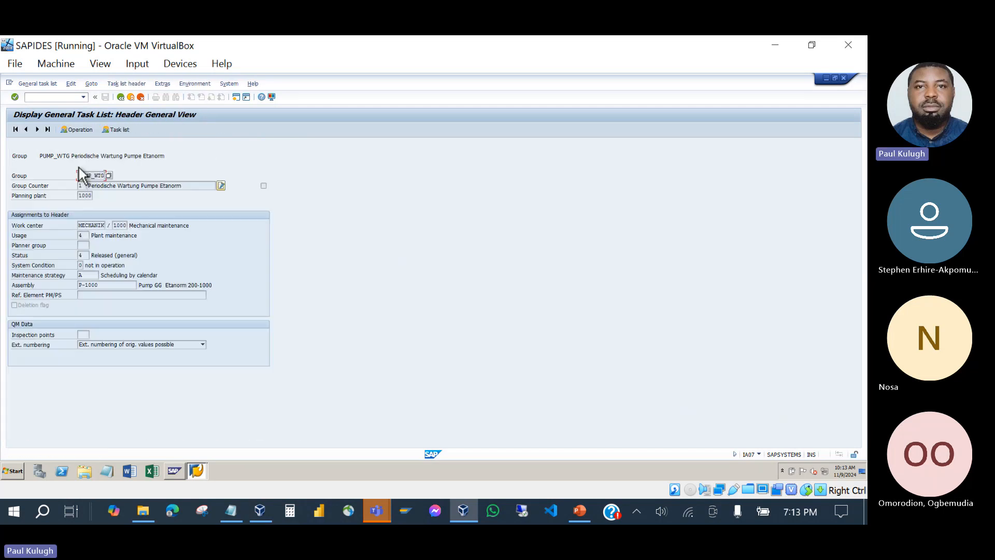
click(76, 130)
click(202, 132)
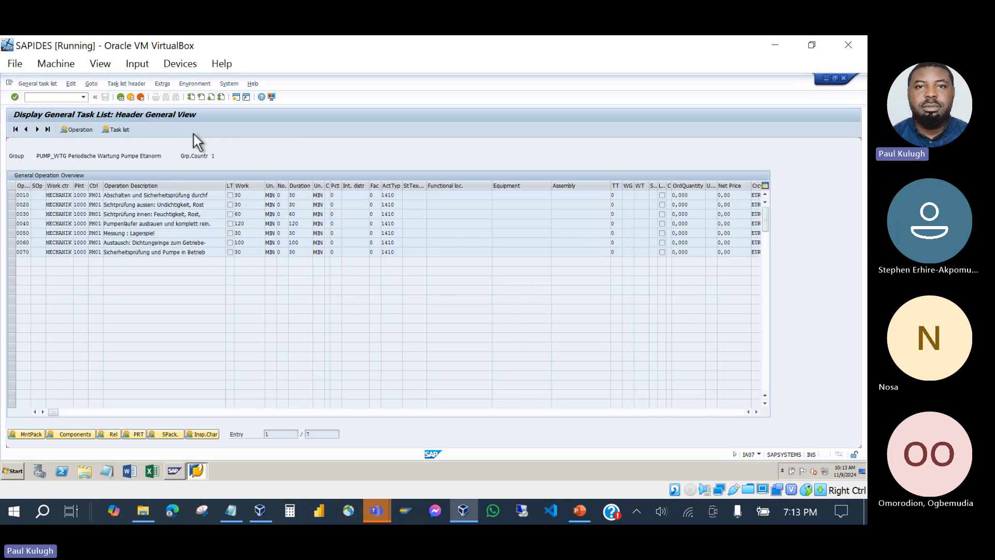
key(F3)
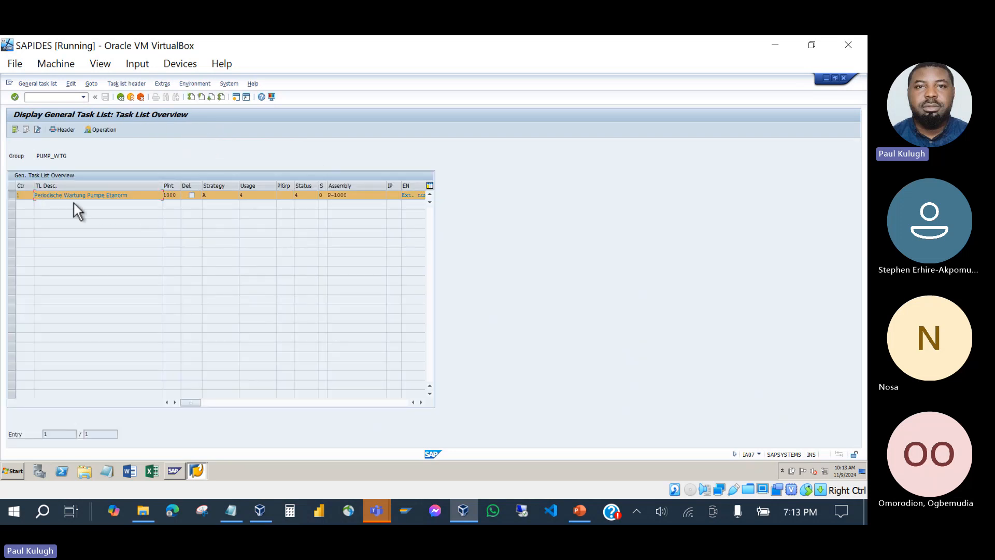
Step: Examine the group and group counter in the task list overview, display the operations and return to the overview
drag(38, 159, 117, 158)
click(25, 196)
click(101, 129)
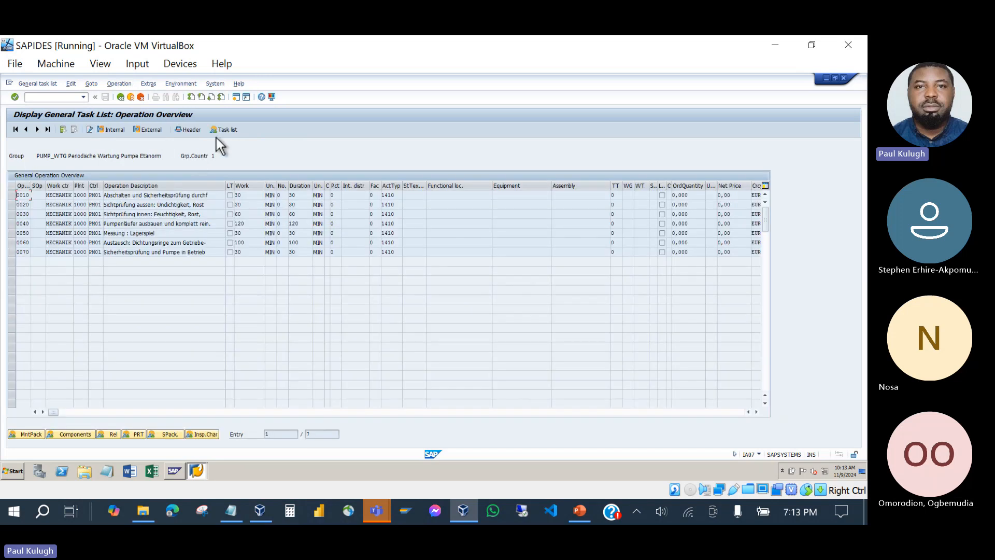
click(218, 131)
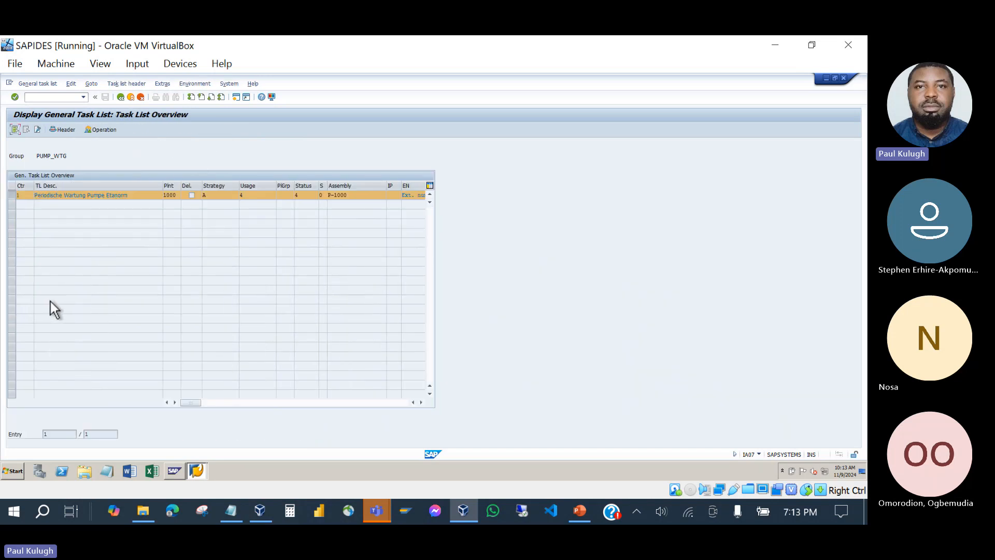
Step: Switch to PowerPoint, advance the presentation to the Solutions slide and return to the SAPIDES virtual machine
click(581, 511)
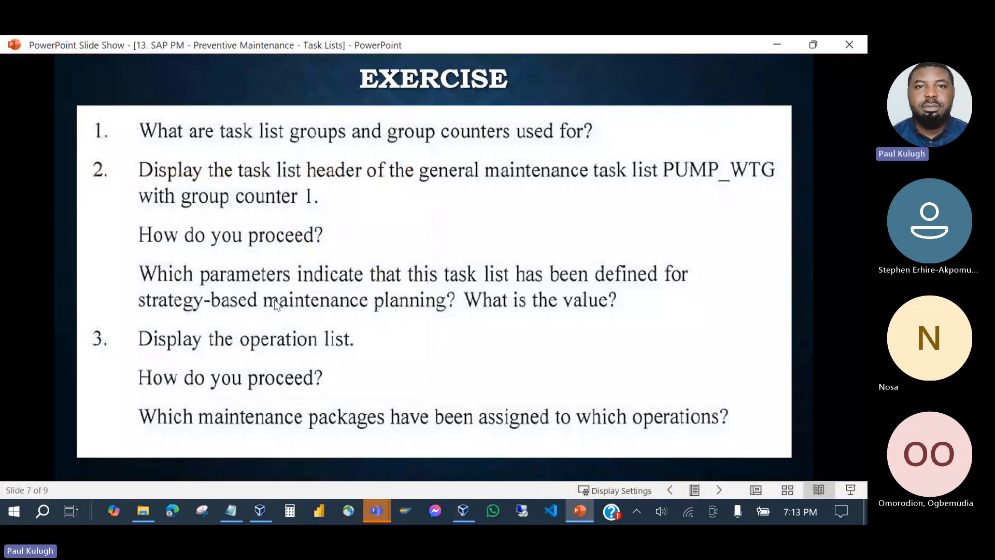
click(276, 304)
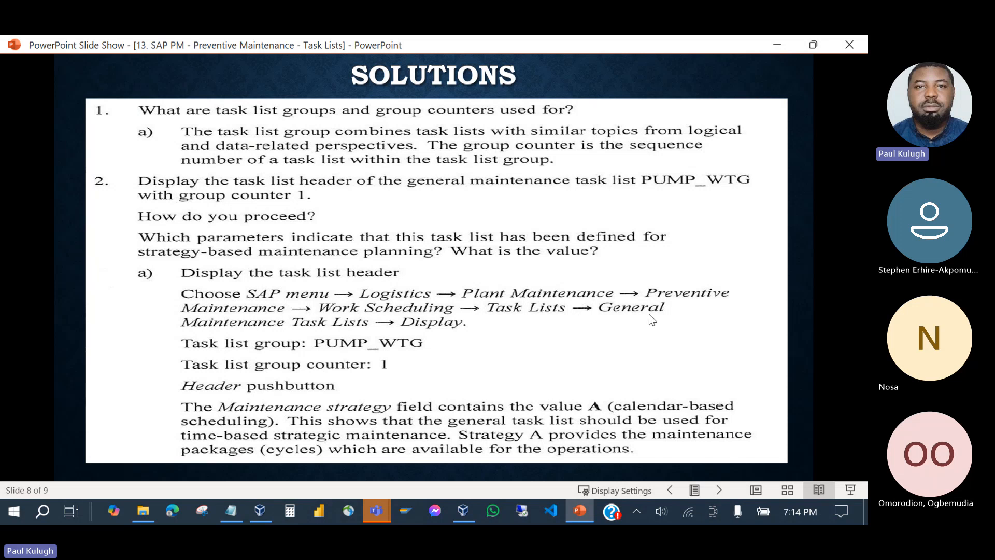
click(464, 510)
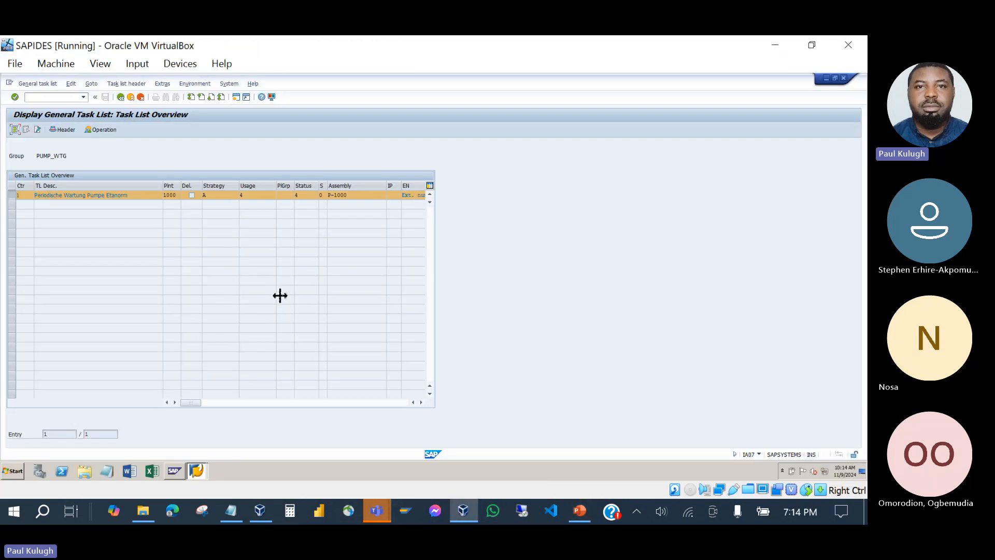
Step: Leave the general task list display and collapse the Work Scheduling and Preventive Maintenance folders in SAP Easy Access
click(121, 97)
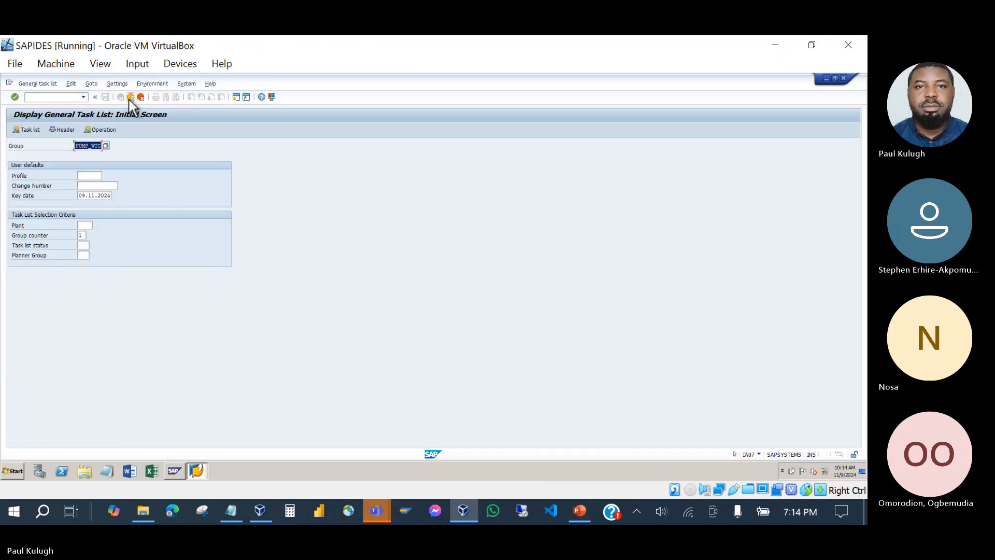
click(131, 98)
click(67, 325)
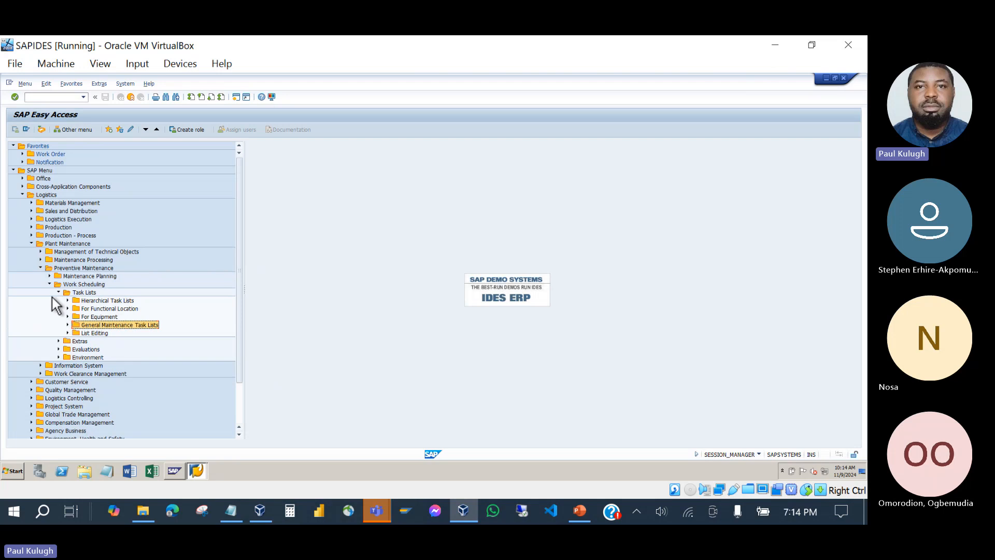
click(55, 287)
click(50, 284)
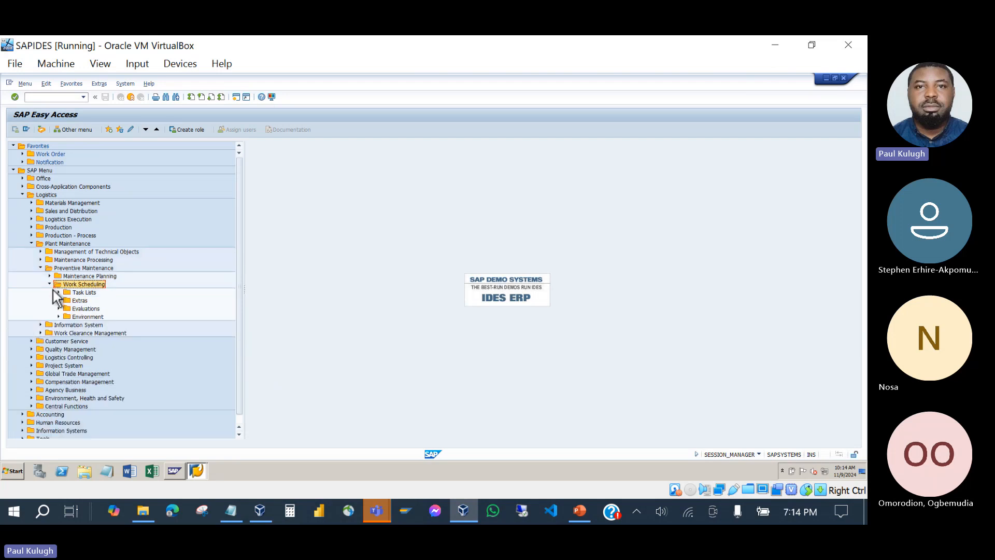
click(49, 275)
click(41, 268)
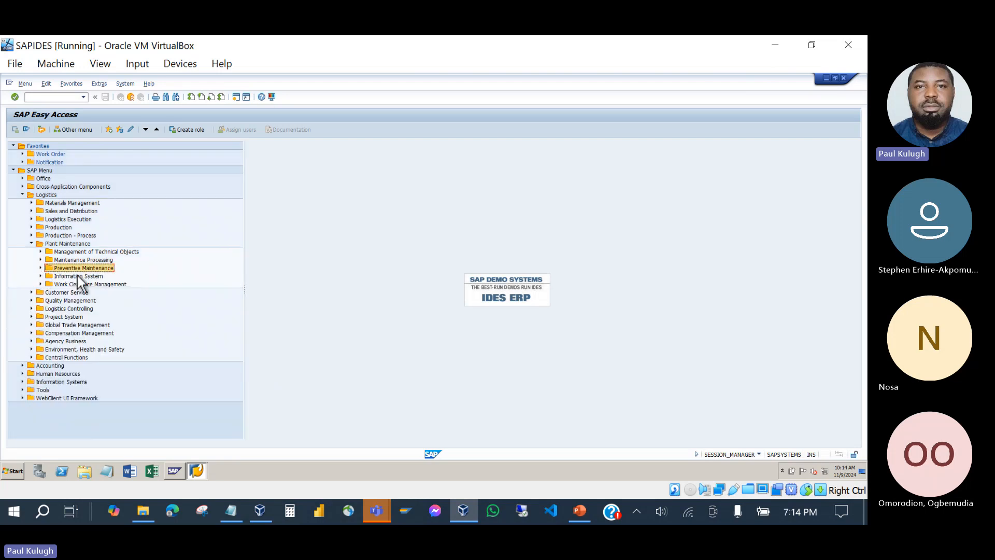
Step: Expand Preventive Maintenance through Work Scheduling and Task Lists to General Maintenance Task Lists and open transaction IA07 - Display
click(40, 268)
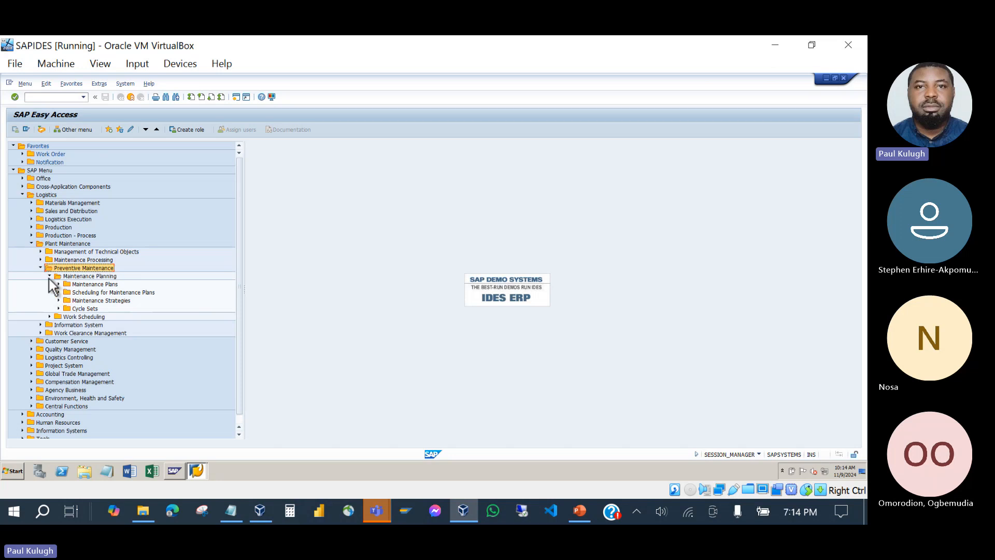
click(50, 276)
click(58, 284)
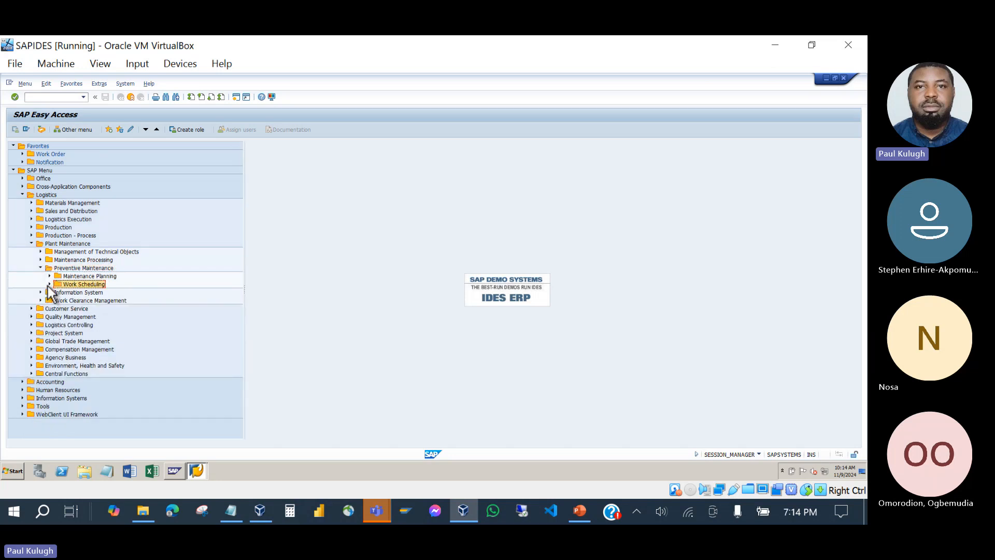
click(49, 284)
click(59, 292)
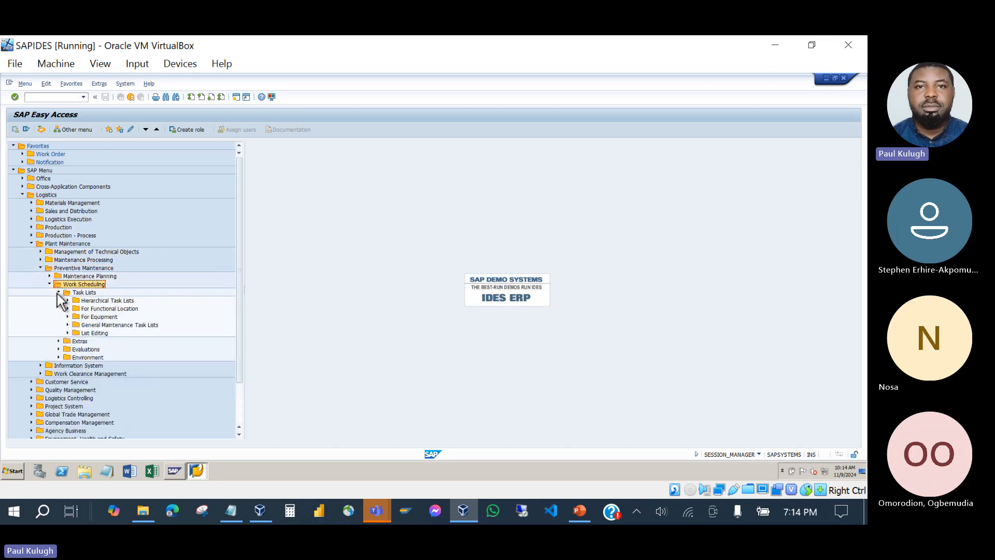
click(91, 324)
click(67, 325)
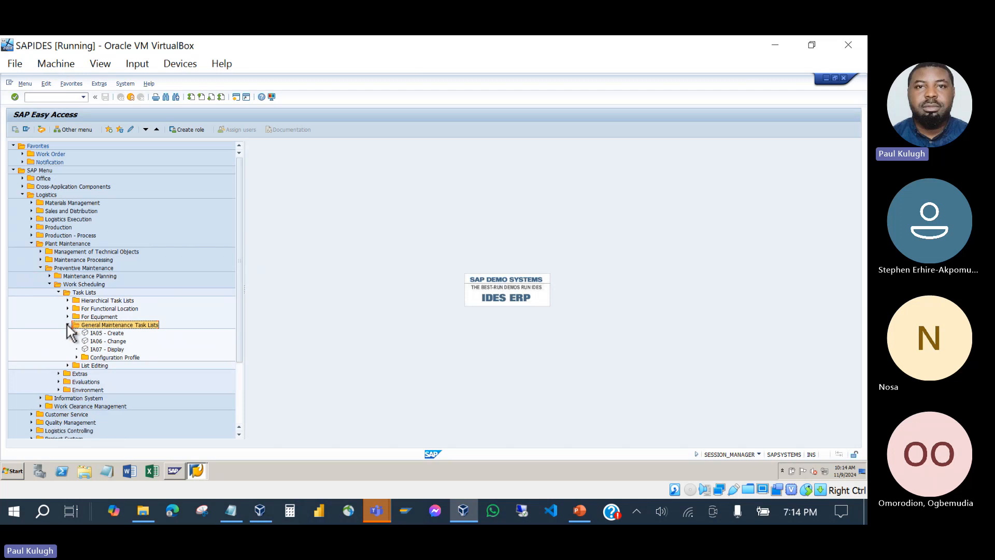
double_click(102, 349)
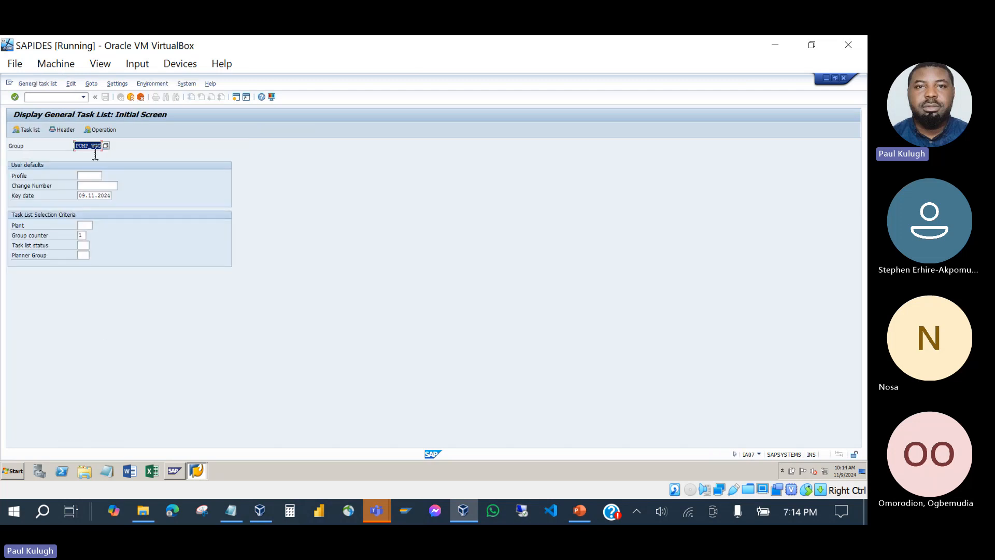
Step: Display the operations of task list PUMP_WTG, view its header and finish in the task list overview
key(Return)
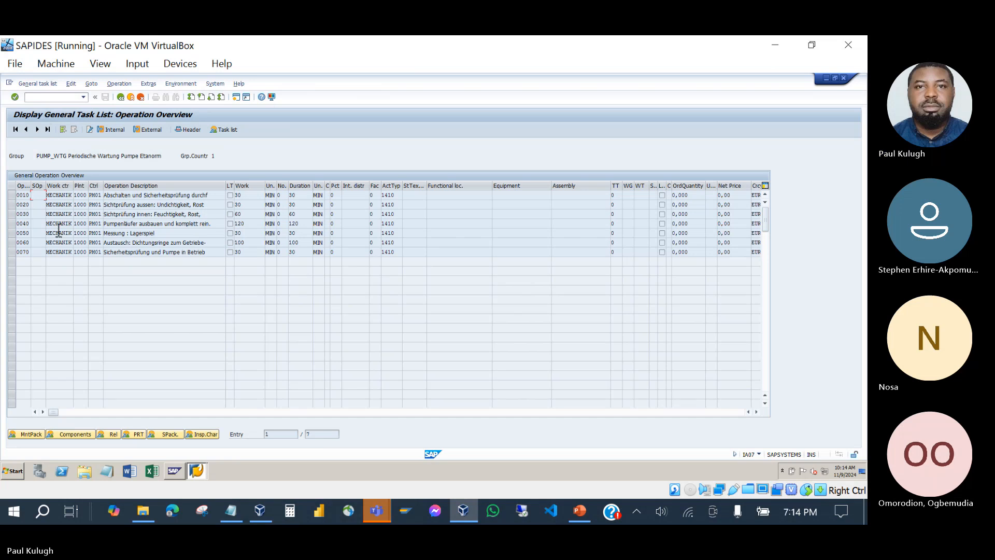
click(187, 130)
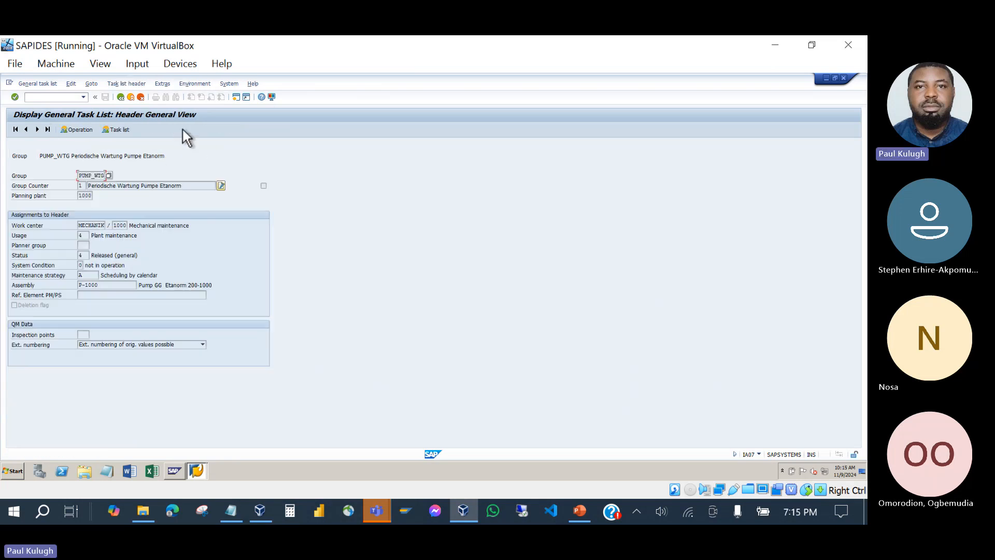
click(80, 130)
click(224, 129)
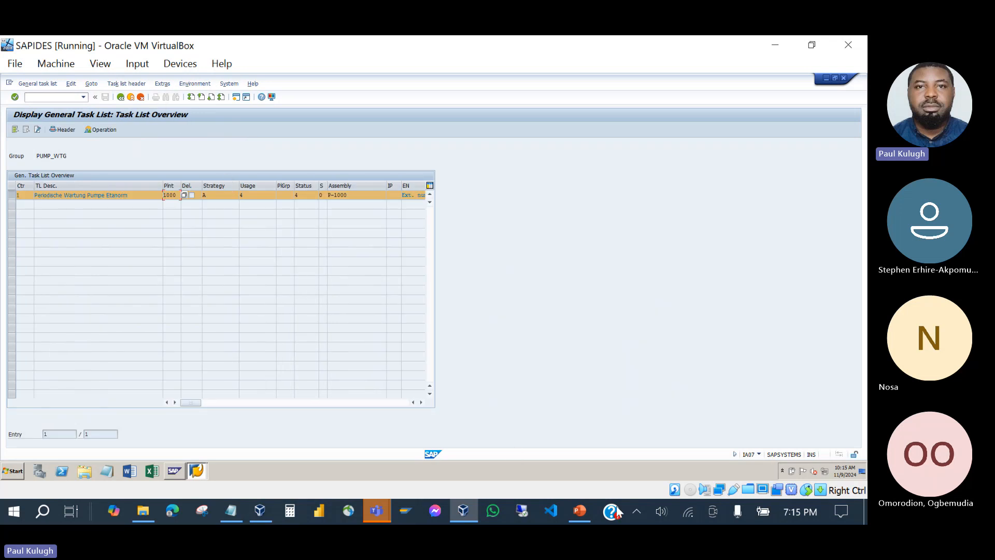
Step: Read the Solutions and operation list answer slides in PowerPoint, and return to the operation overview of PUMP_WTG in SAP
click(577, 512)
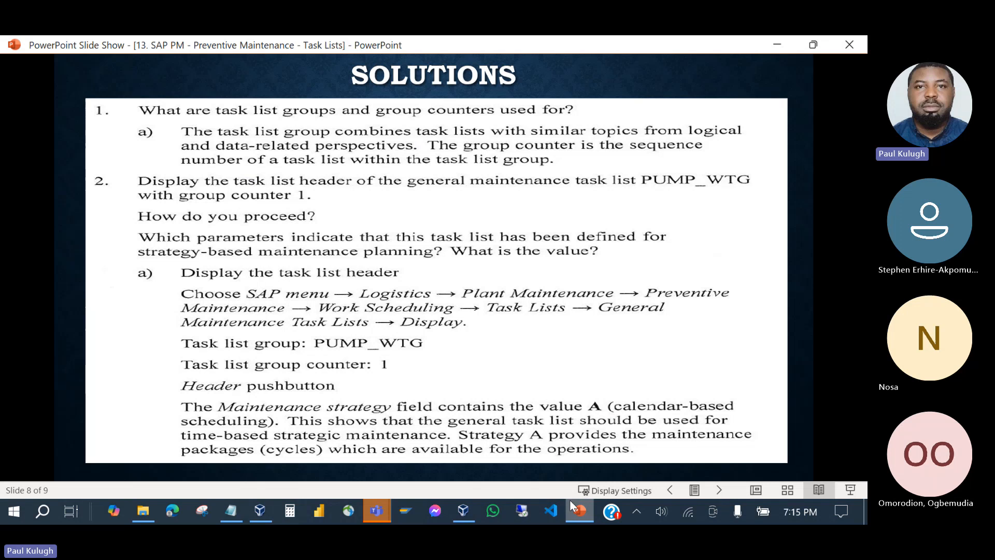
click(335, 341)
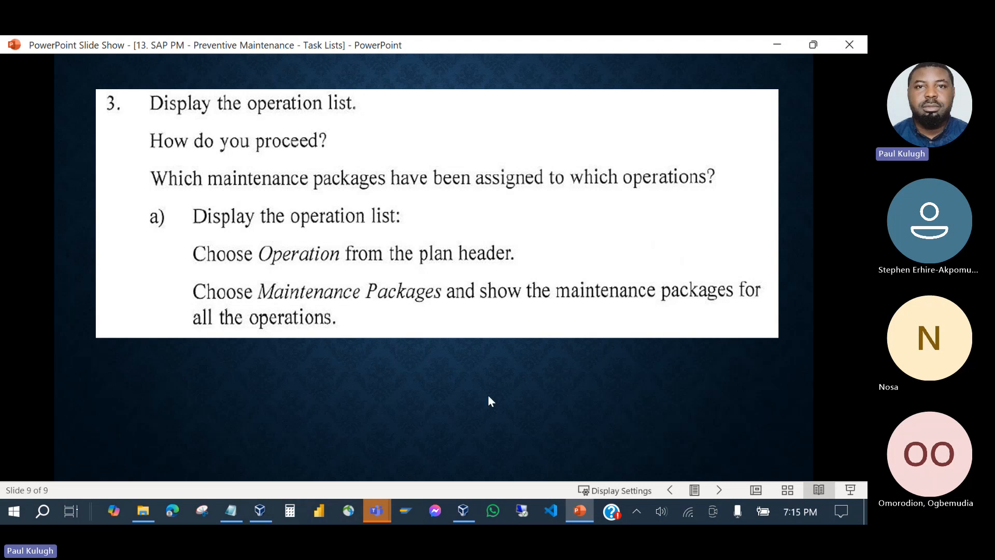
click(574, 511)
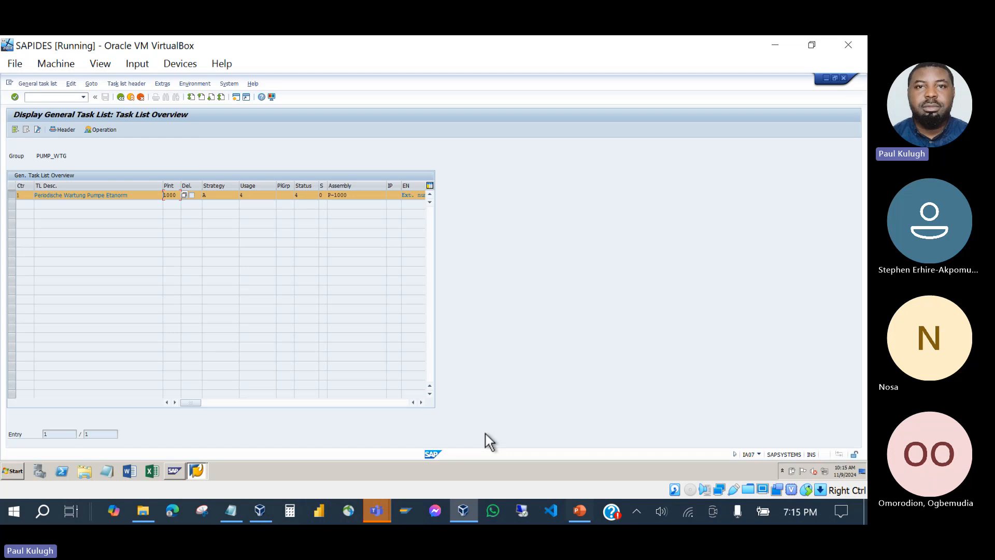
click(120, 97)
key(Return)
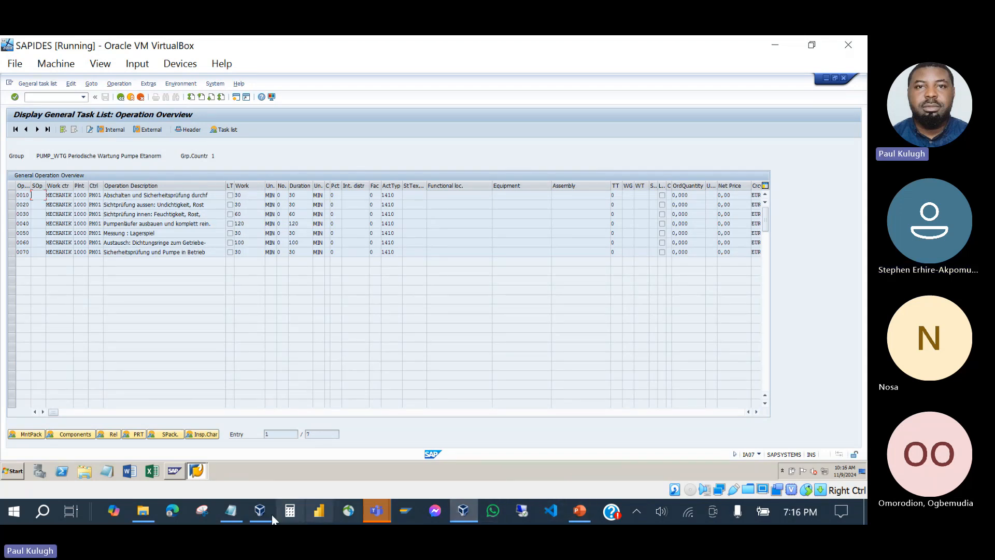
Step: Switch to Notepad and extend the maintenance package note to read "Maintenance package = Frequency = cycles"
click(231, 511)
scroll(539, 204, up, 5)
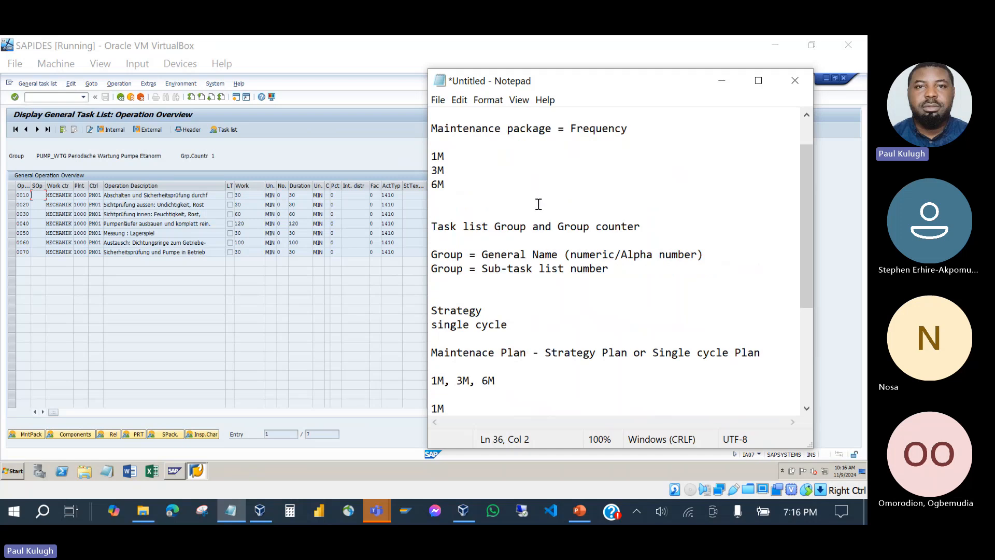
scroll(538, 204, up, 1)
drag(438, 170, 561, 168)
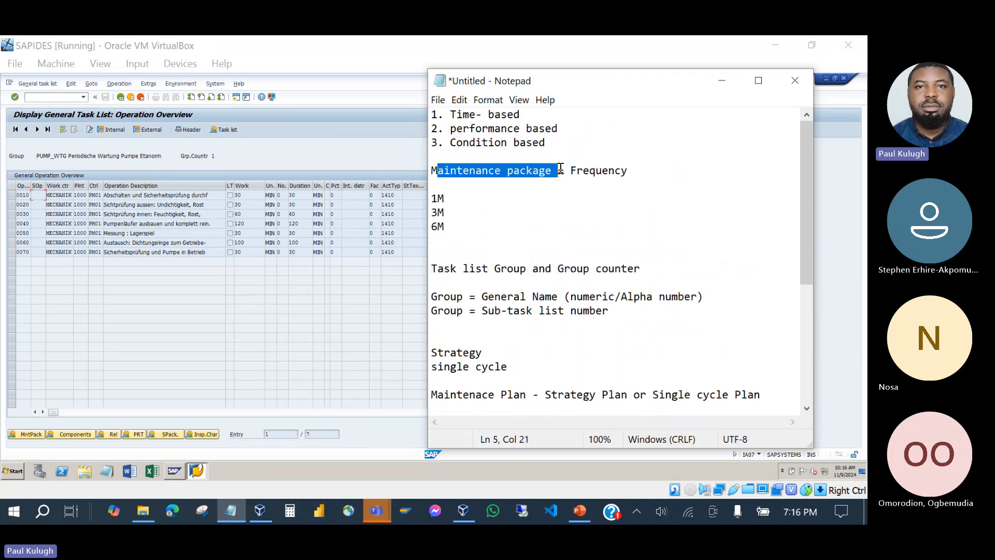
double_click(574, 171)
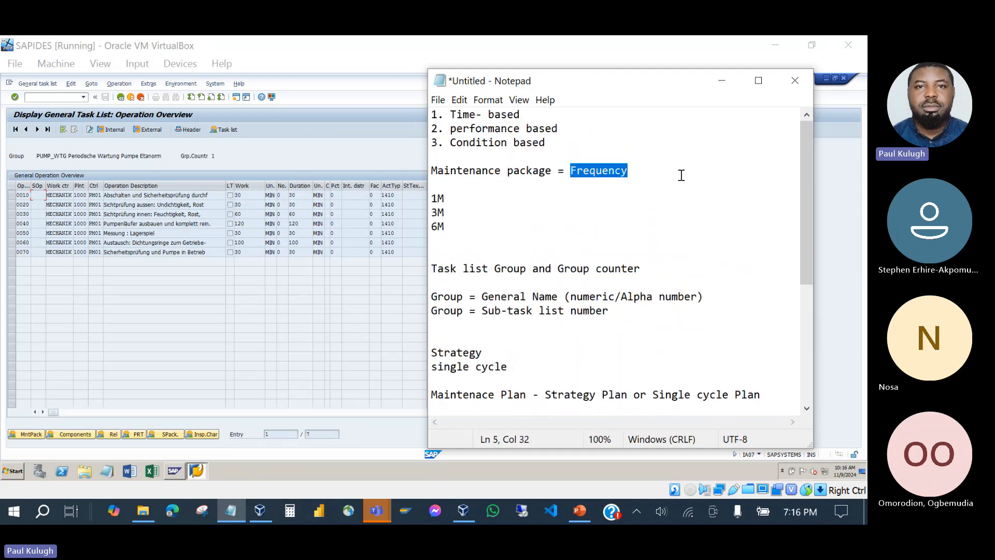
click(658, 171)
text(=)
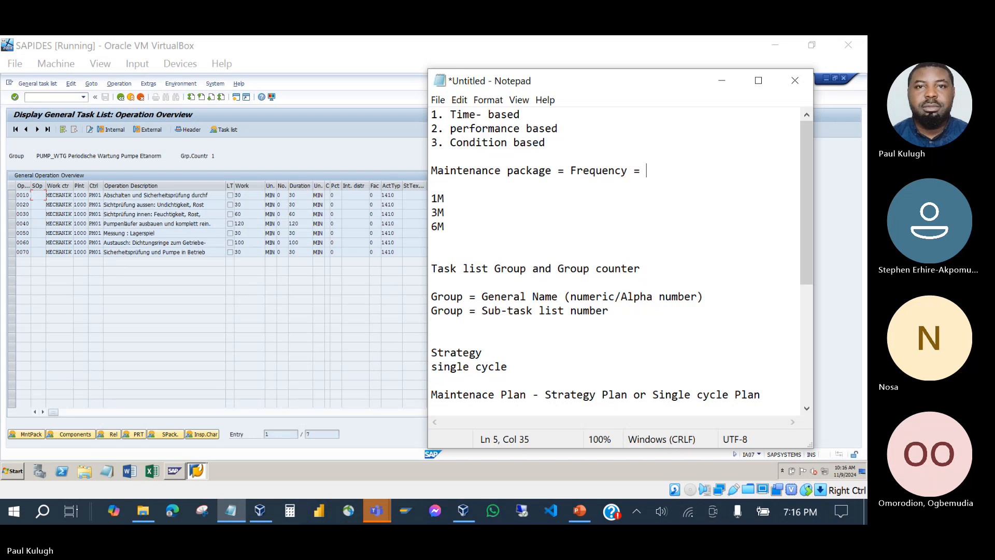
text(cycles)
Step: Return to SAP, examine the maintenance packages assigned to the PUMP_WTG operations and go back to the operation overview
click(356, 165)
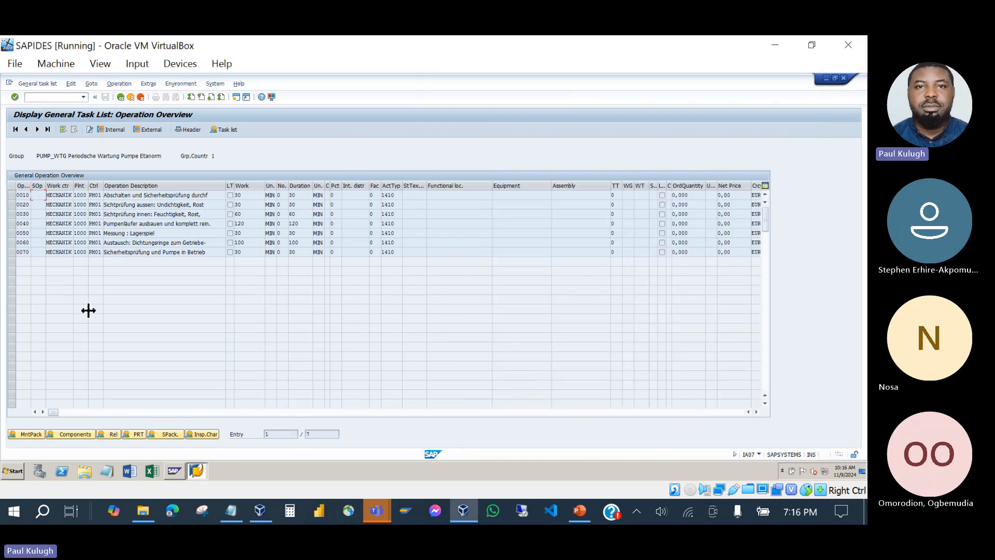
click(26, 434)
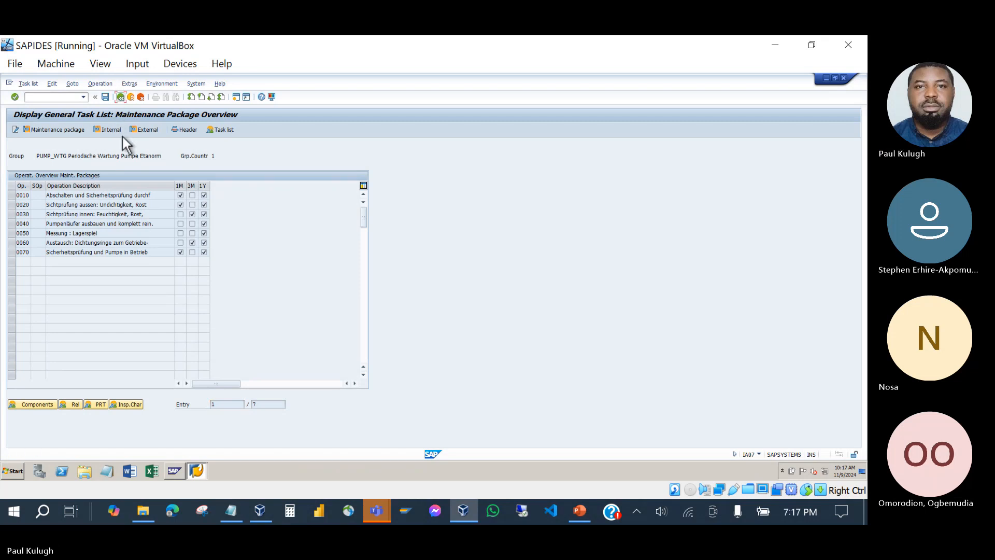
click(120, 97)
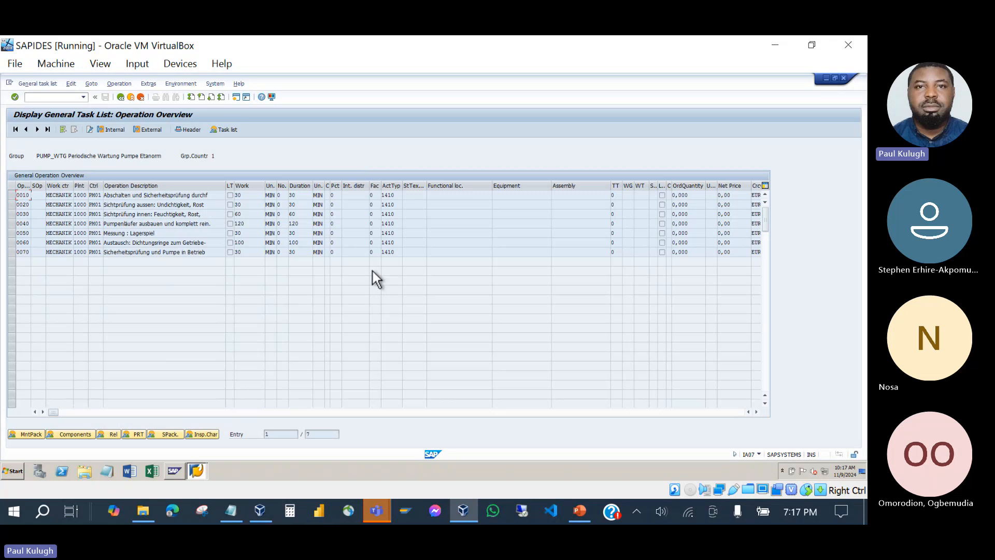
Step: Exit the general task list display and collapse the SAP menu tree up to the Logistics folder
click(121, 98)
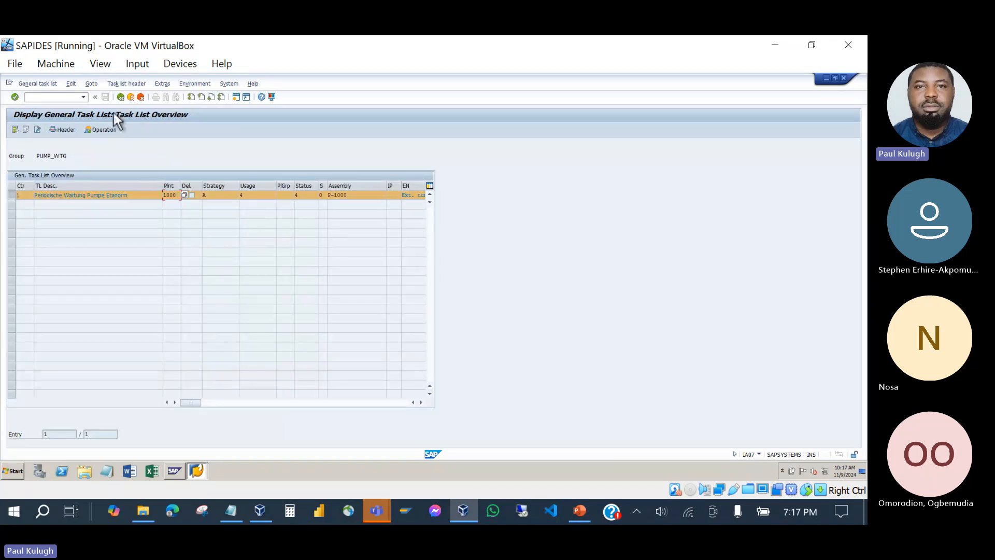
click(120, 97)
click(130, 98)
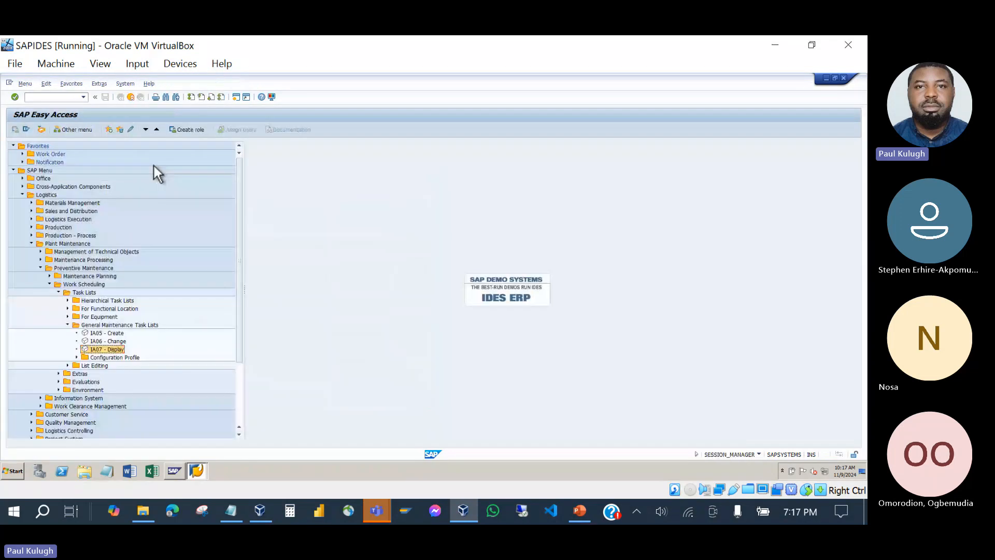
click(67, 325)
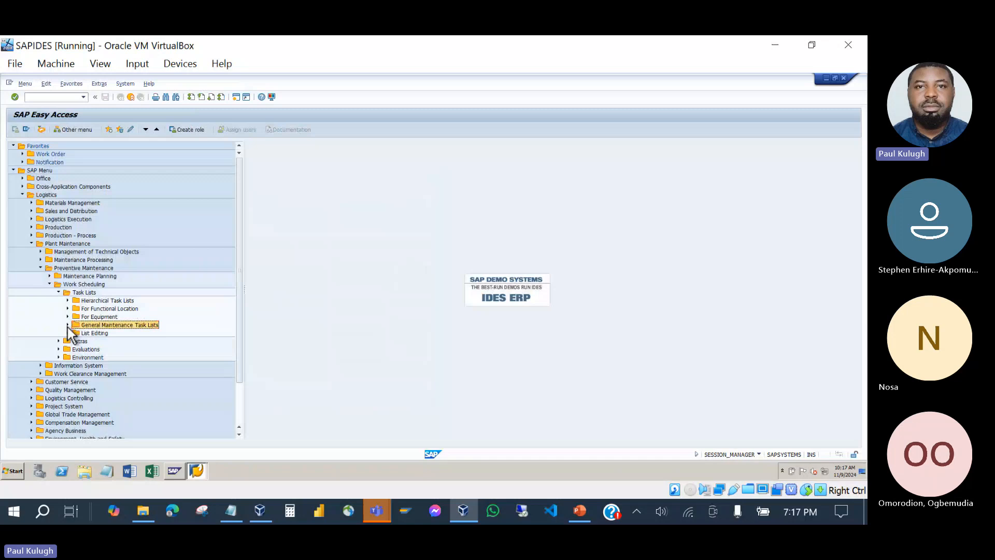
click(59, 292)
click(50, 285)
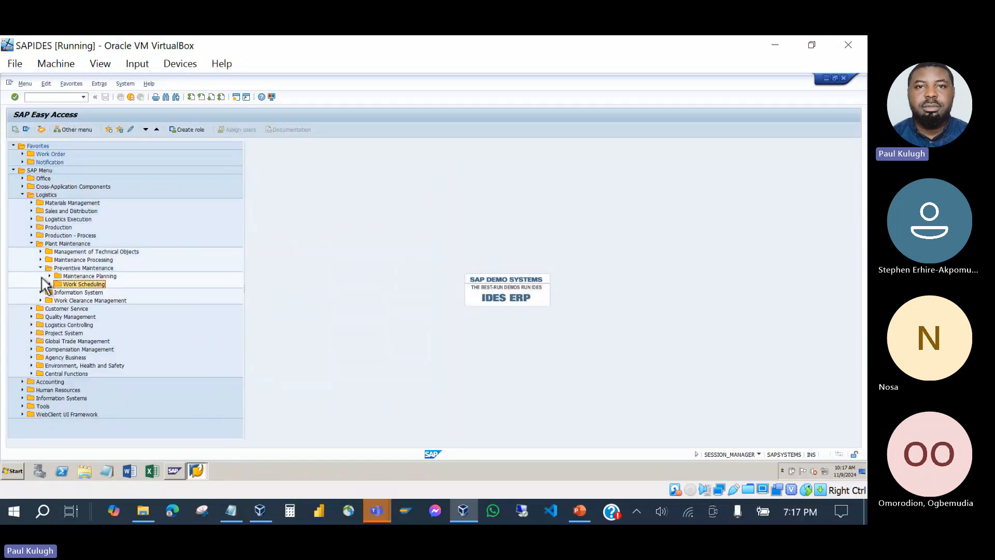
click(41, 260)
click(40, 260)
click(32, 243)
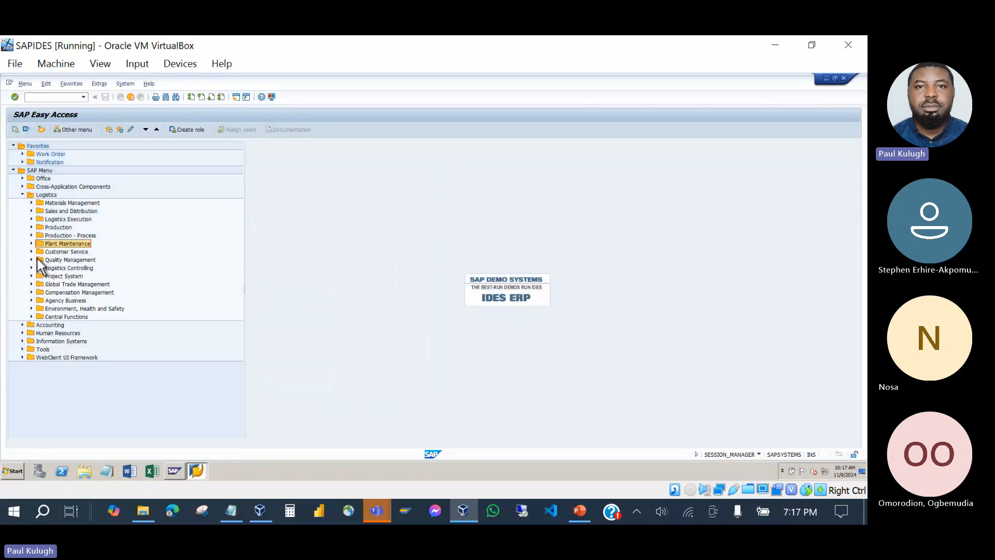
click(23, 195)
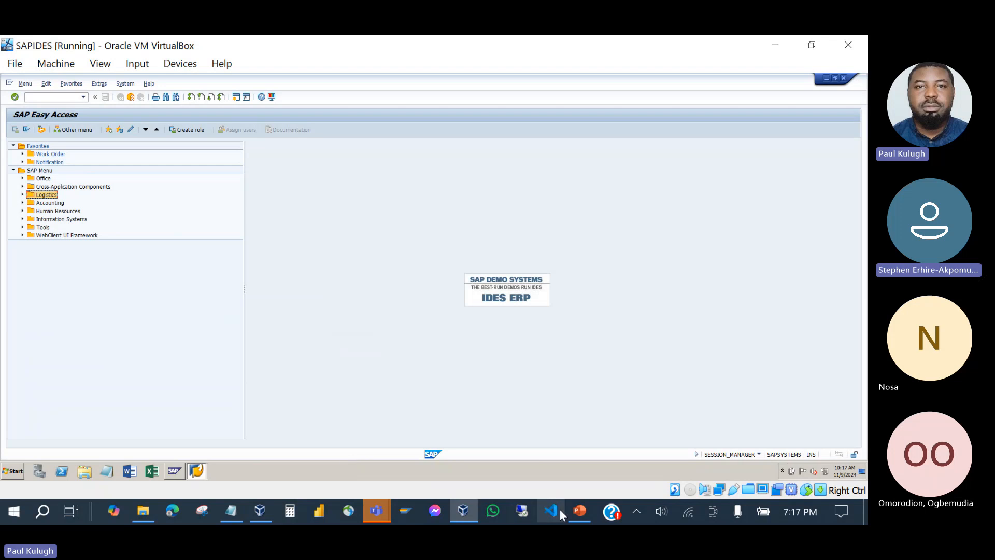
Step: Expand the SAP menu tree through Logistics, Plant Maintenance, Work Scheduling and Task Lists down to General Maintenance Task Lists
click(591, 513)
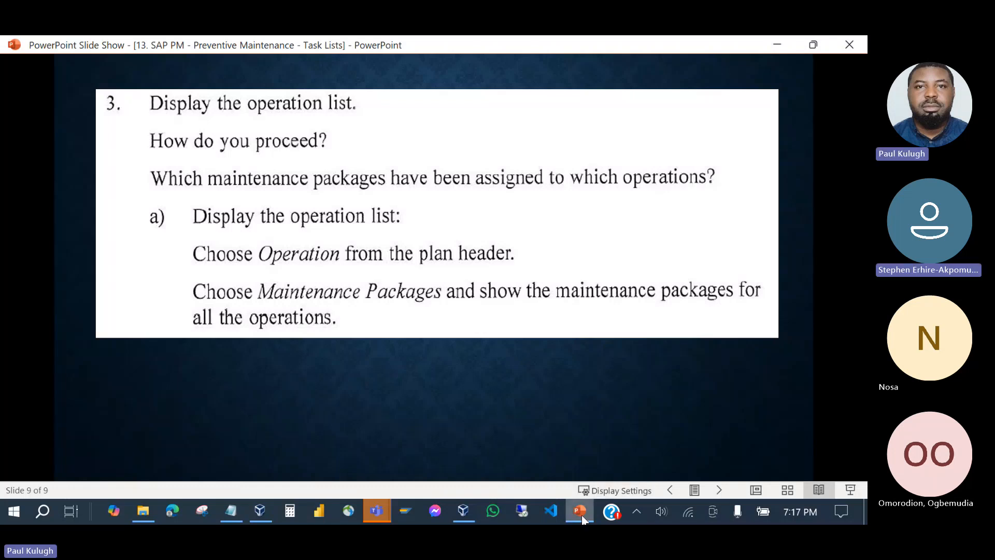
click(583, 517)
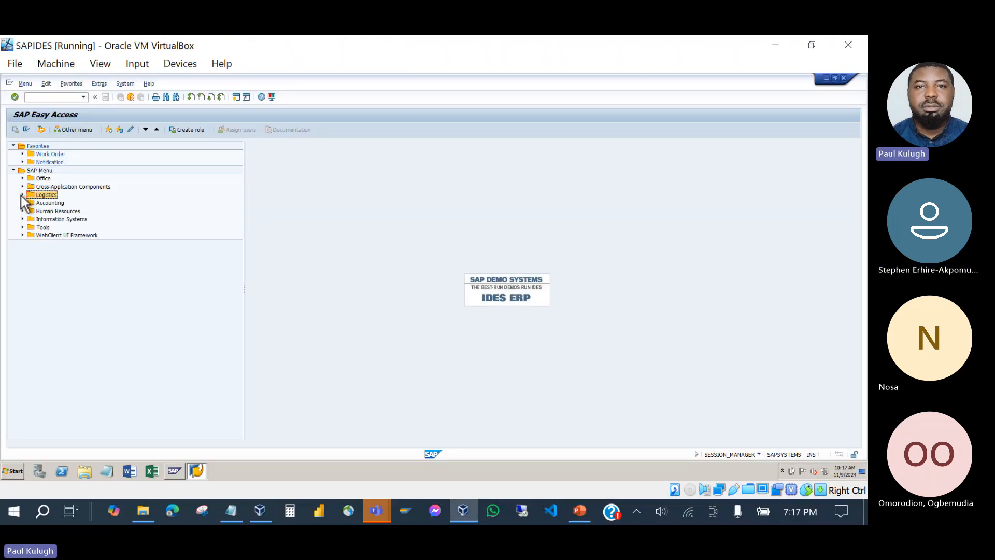
click(22, 195)
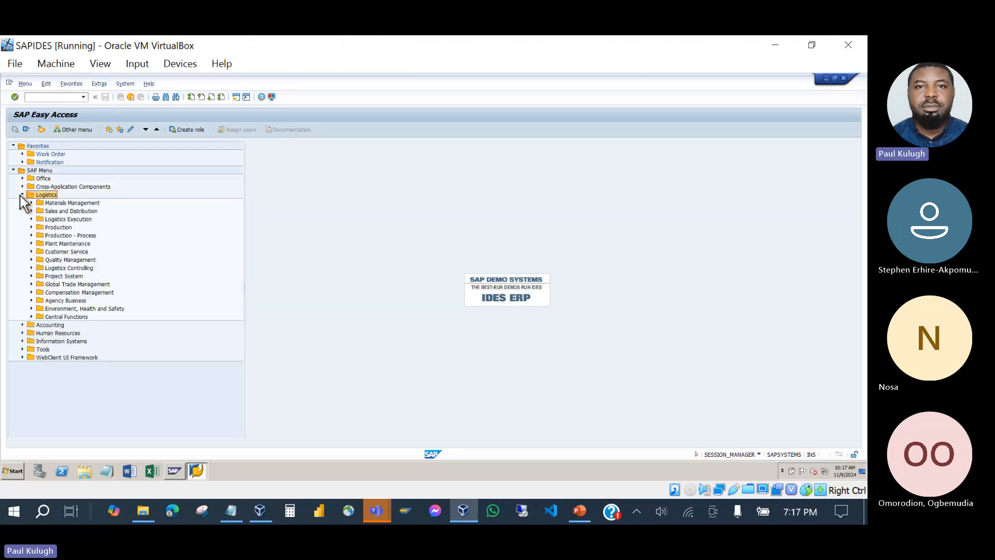
click(31, 244)
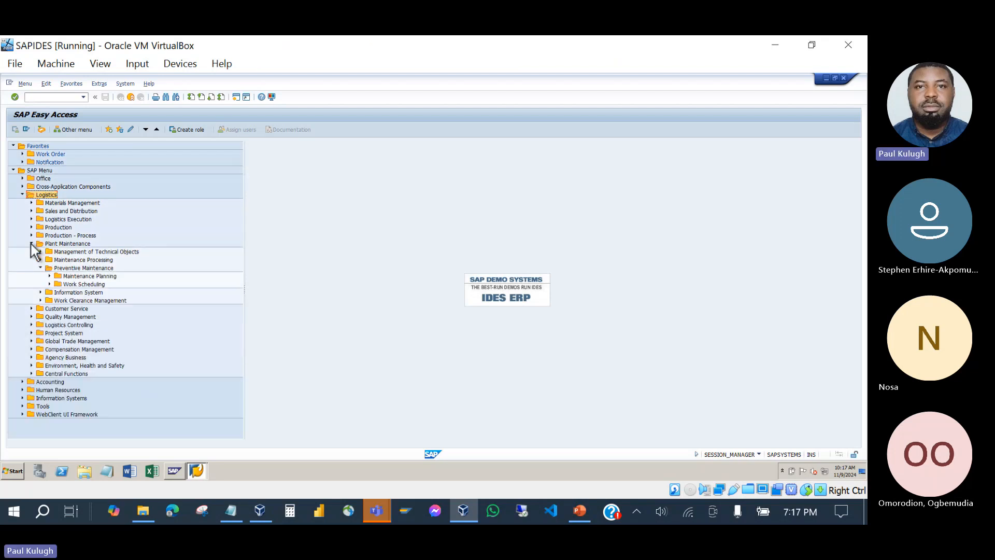
click(49, 284)
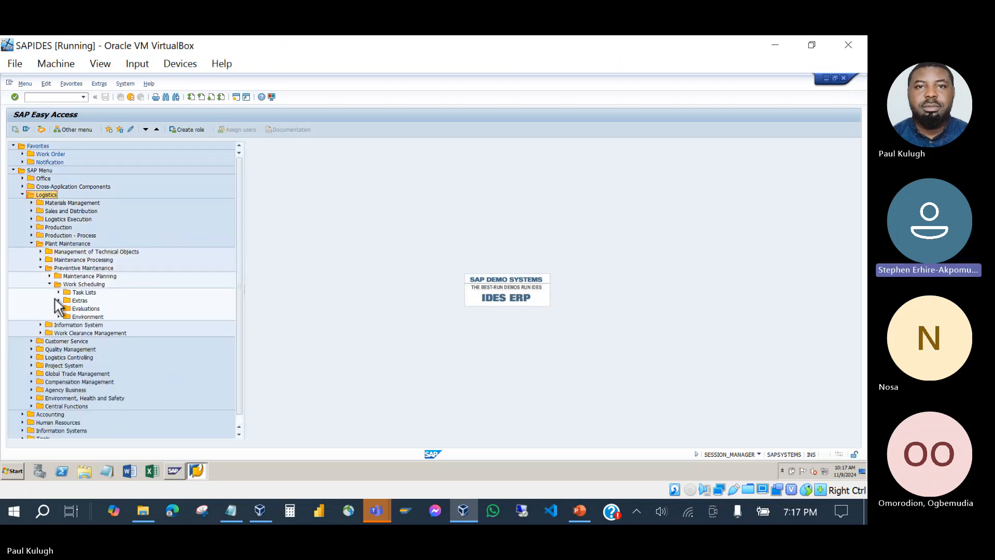
click(59, 293)
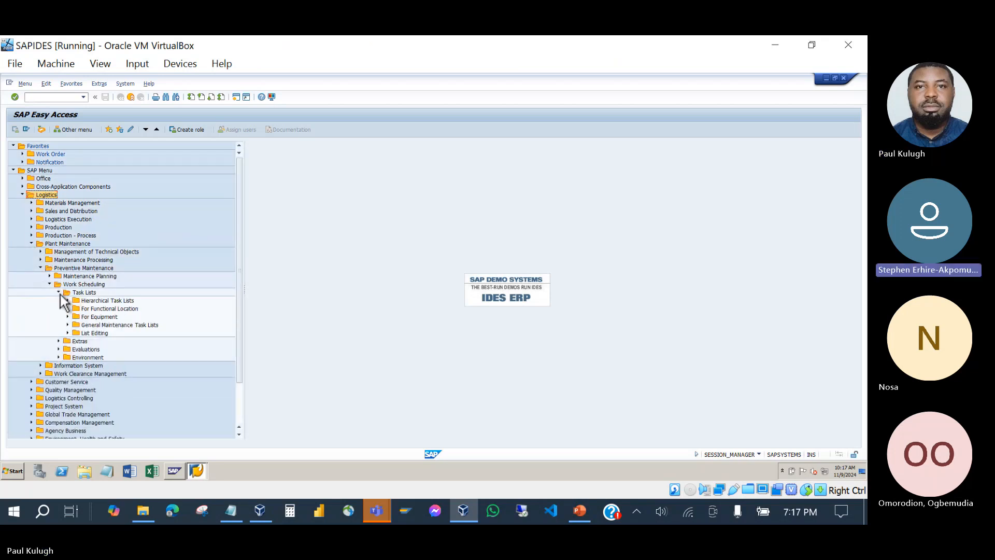
click(68, 325)
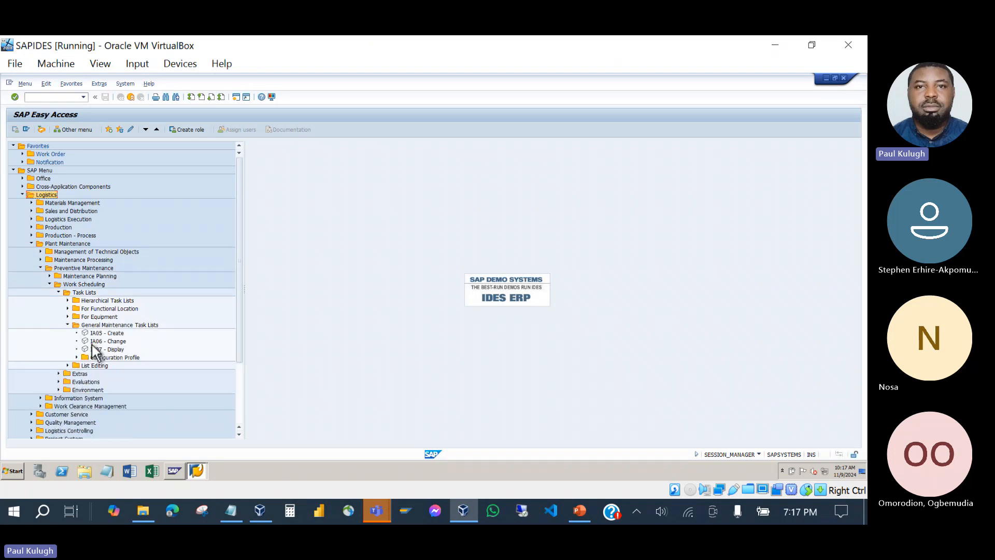
Step: Open the PUMP_WTG general task list in change mode (IA06), view its task list overview and exit again
double_click(108, 342)
key(Return)
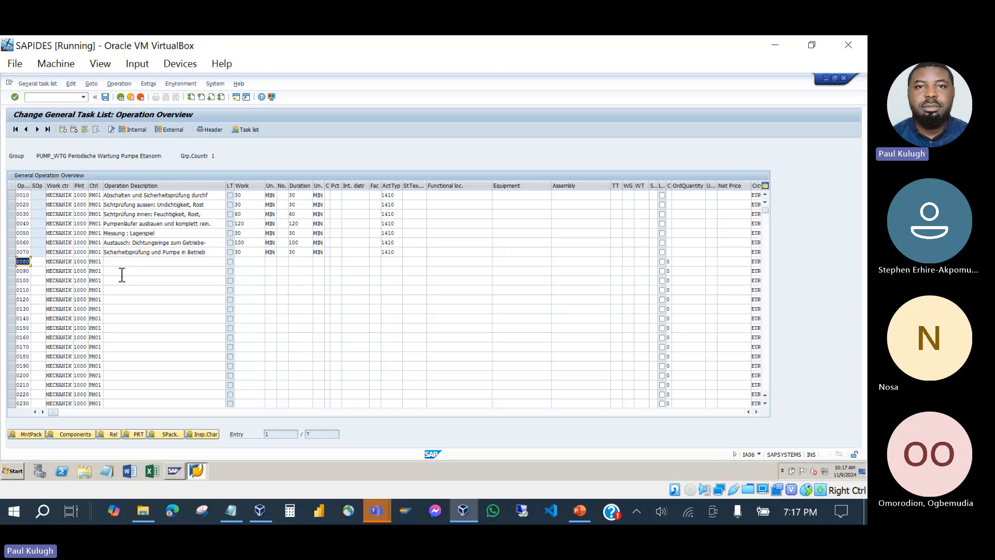
click(245, 129)
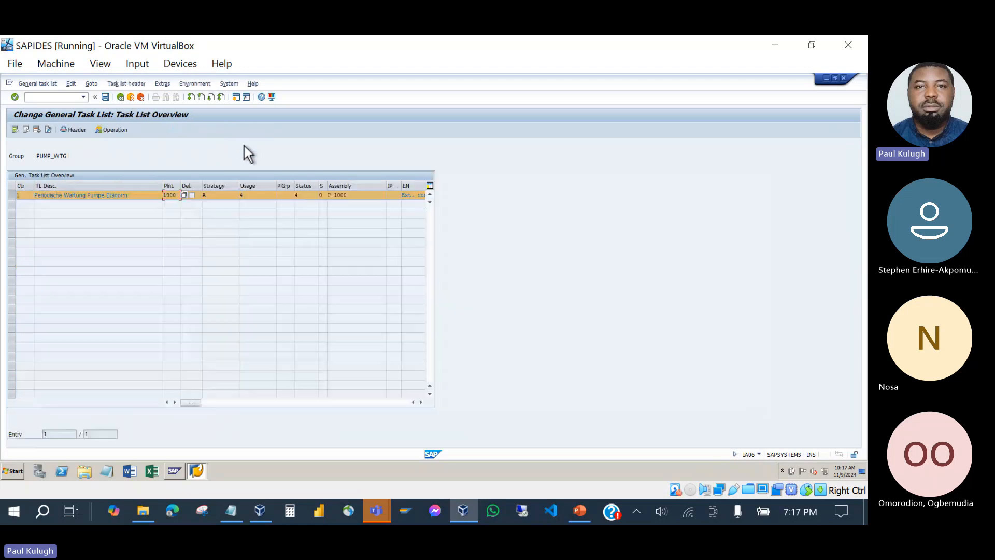
click(121, 98)
click(134, 97)
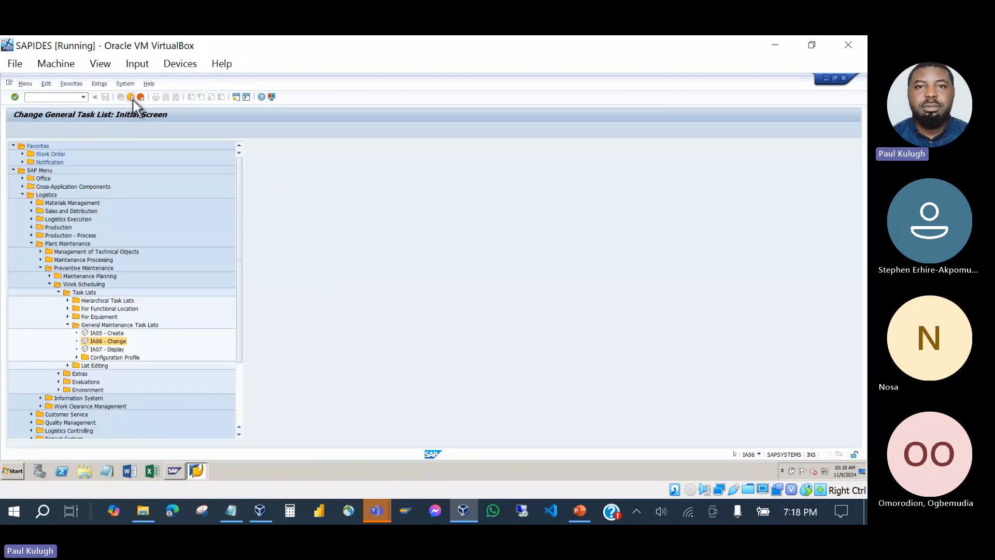
Step: Start a new general task list in group PUMP_WTG with IA05 and describe it as "SOLAR GENERATOR MAINTENANCE TASK LIST"
double_click(96, 332)
key(Return)
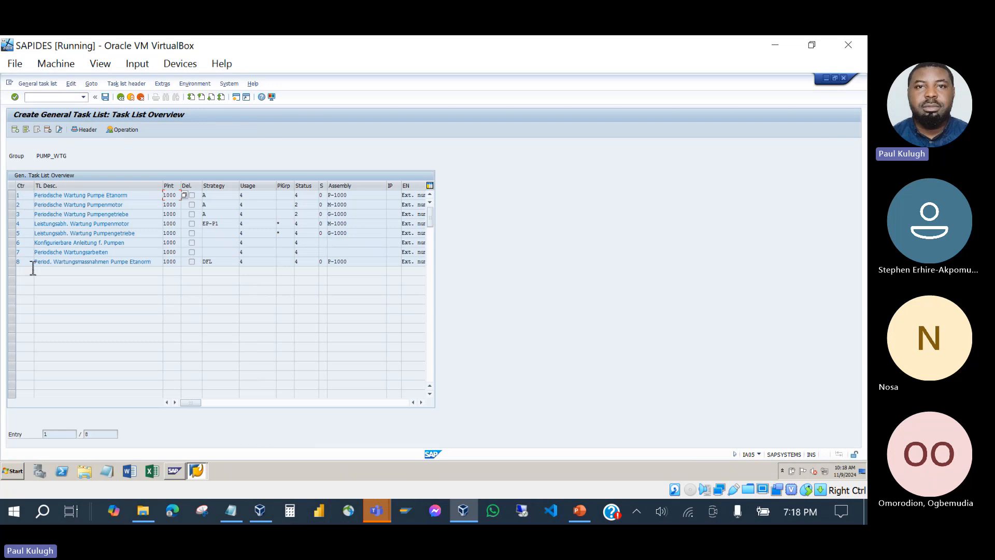
click(17, 130)
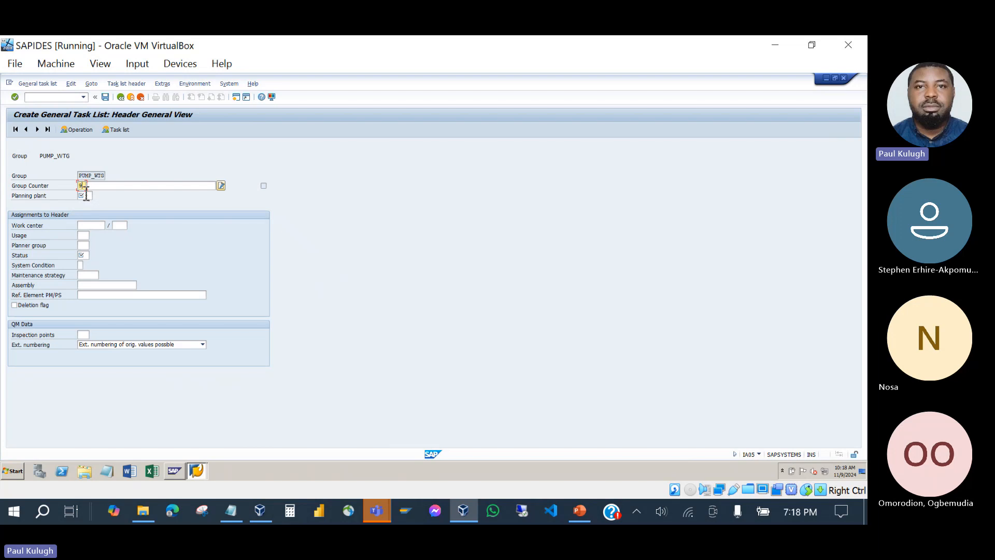
click(102, 187)
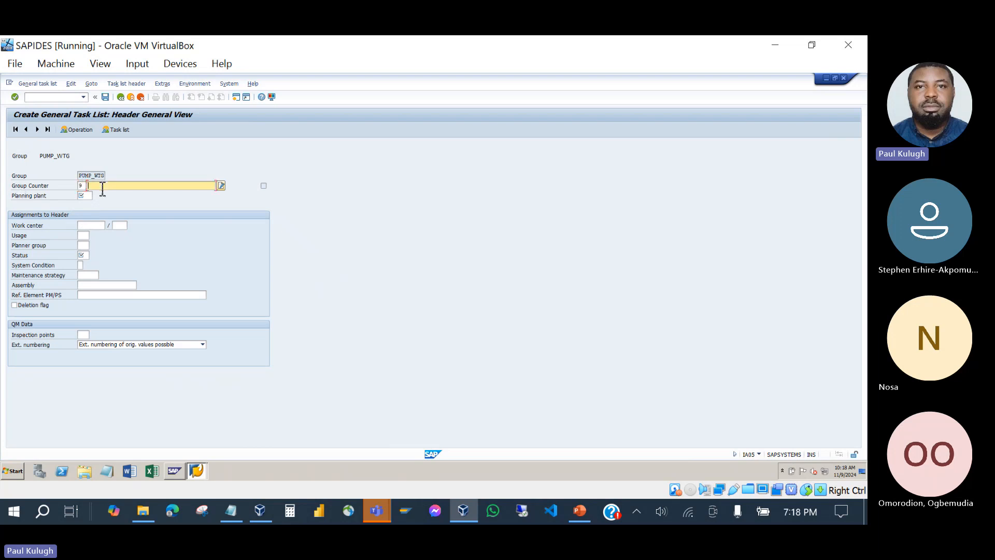
click(106, 193)
Step: Set the new task list's planning plant to 1000 and status to 2 (Released for order), and save it
click(85, 197)
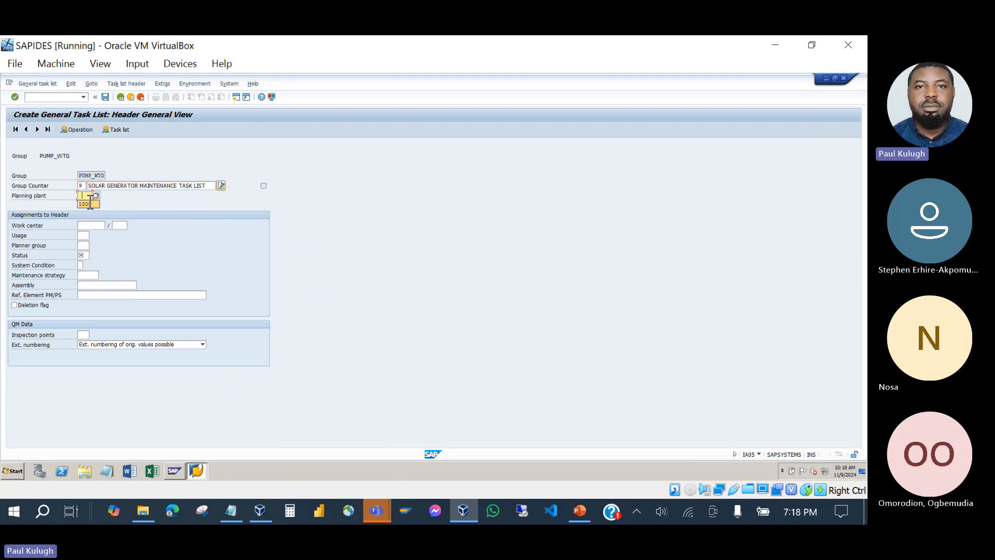
click(85, 201)
click(83, 255)
click(86, 263)
key(Return)
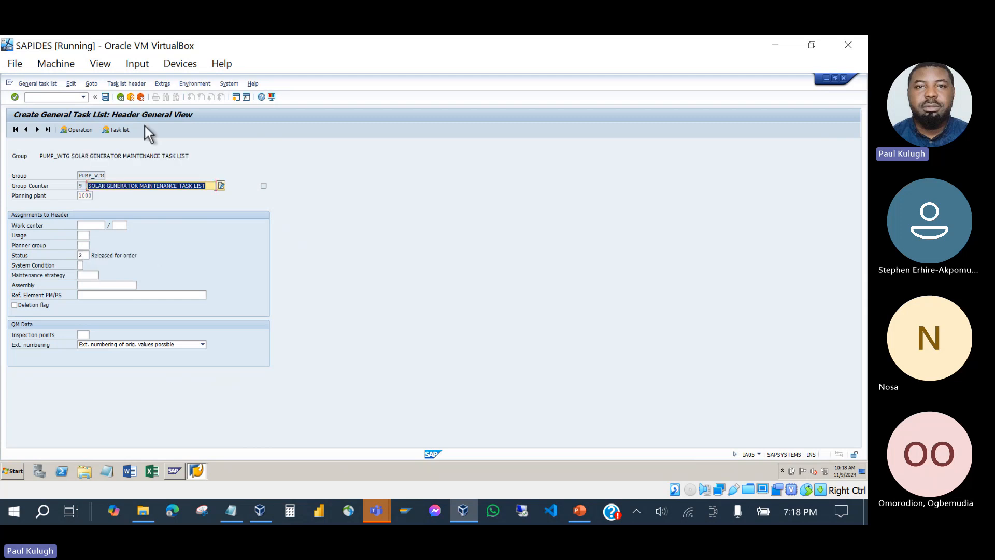
click(105, 97)
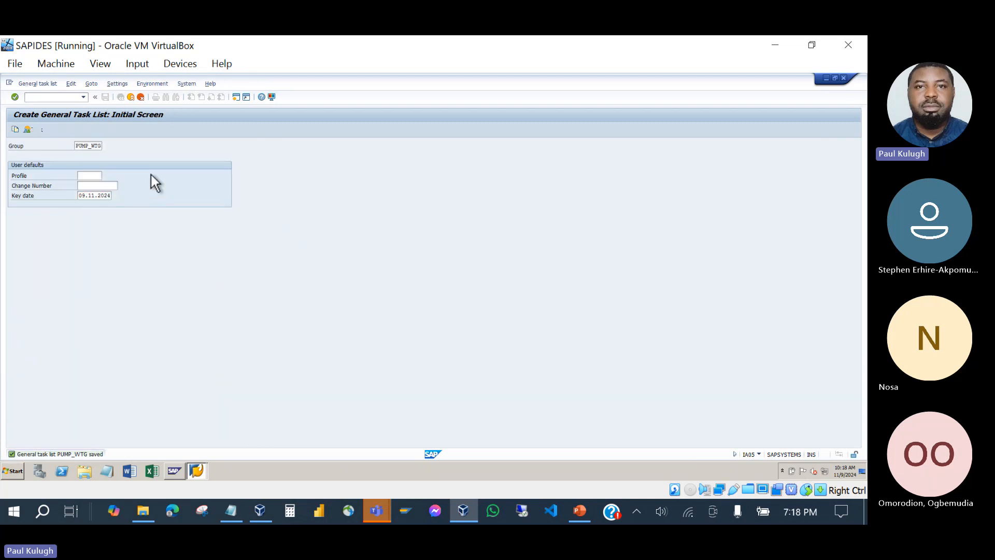
Step: Reopen group PUMP_WTG and select the solar generator task list, and select presentation 14, Maintenance Planning, in File Explorer's PM folder
key(Return)
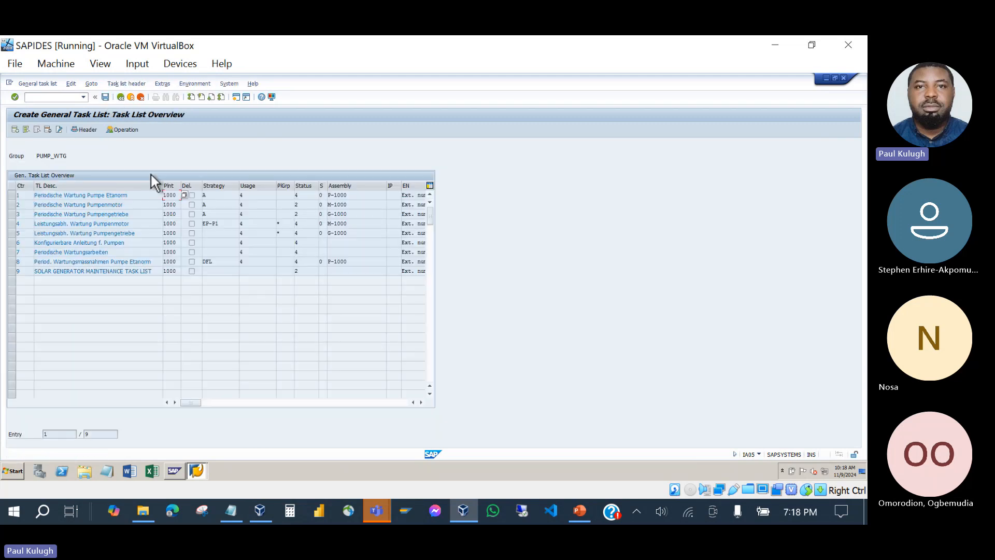
click(14, 272)
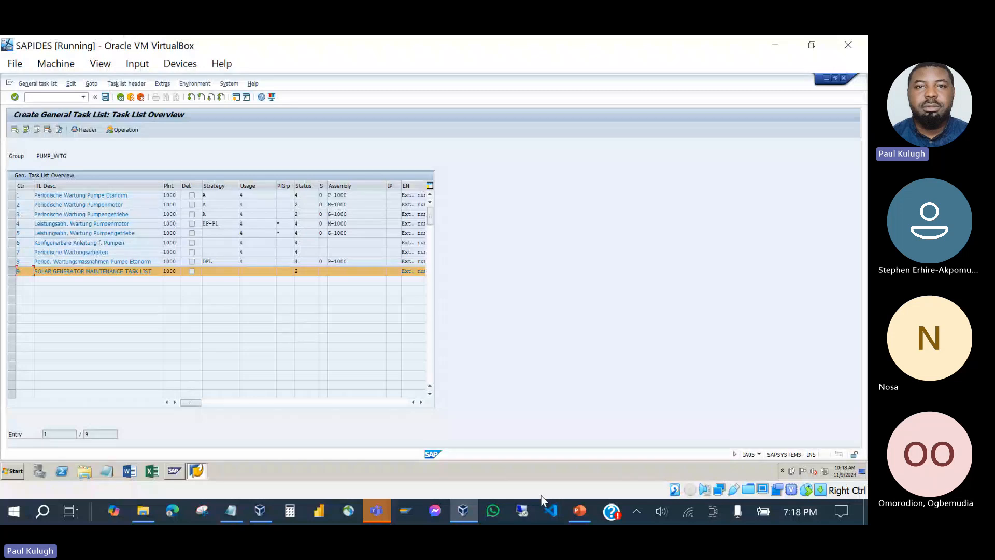
click(144, 511)
click(526, 391)
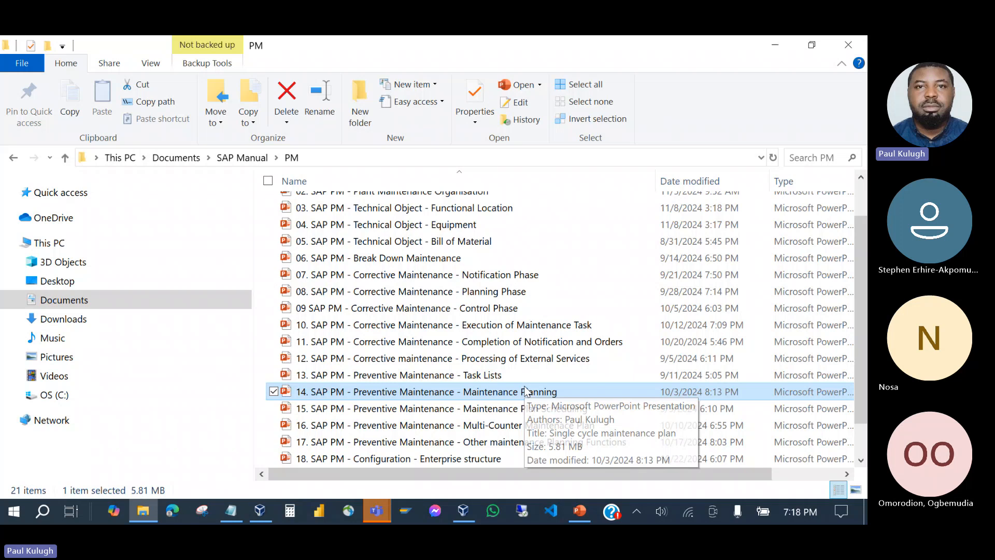
Step: Switch to Notepad and extend the time-based entry in the first line with "(Strategy/Single Cycle)"
click(239, 516)
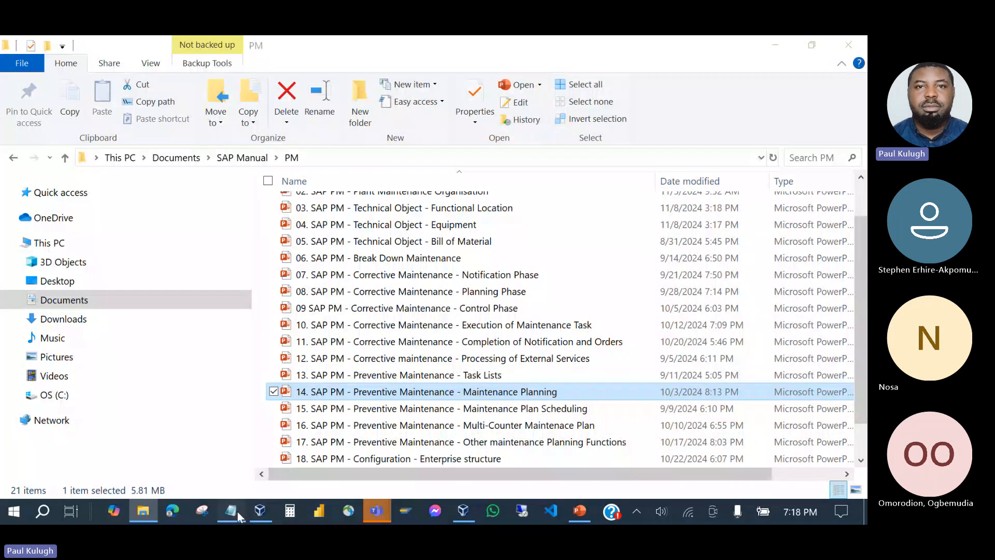
drag(529, 115, 513, 117)
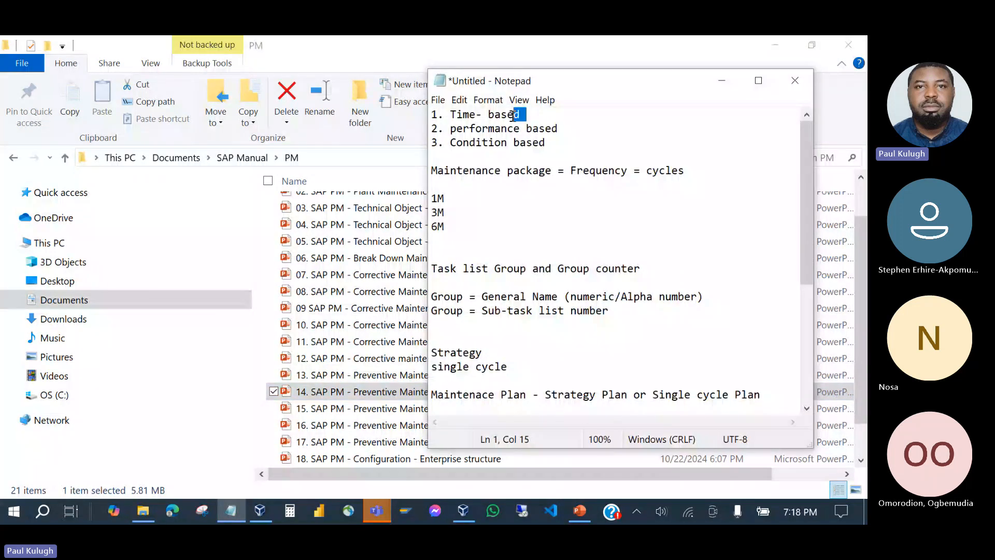
text(d (Strategy/C)
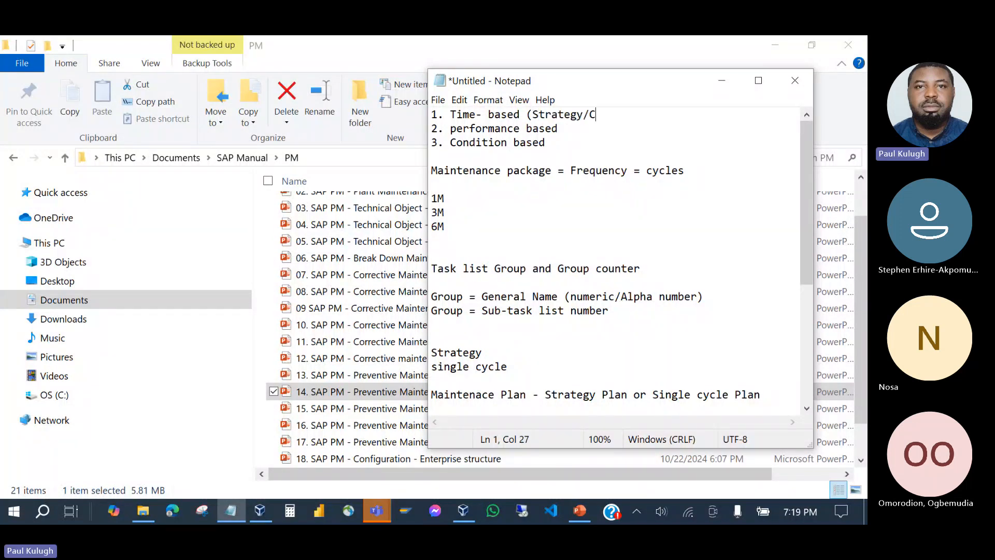
key(BackSpace)
text(Single)
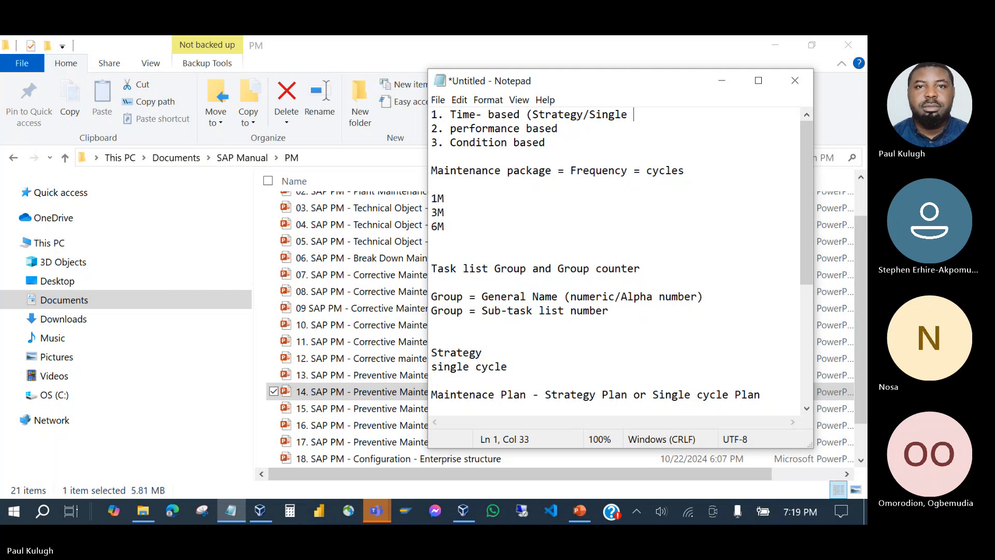
text( Cycle))
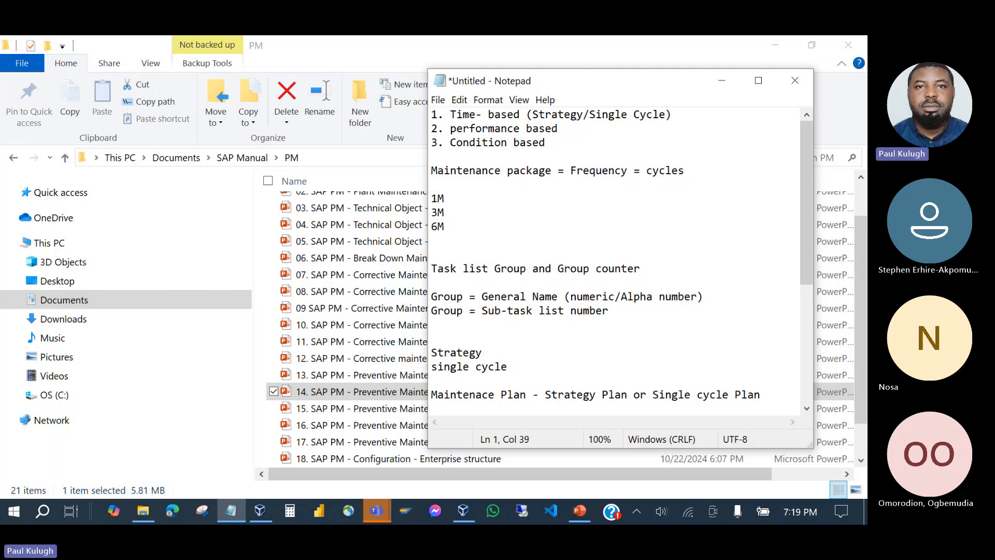
Step: Copy "(Strategy/Single Cycle)" to the end of the performance based and Condition based entries
drag(532, 115, 666, 115)
click(573, 127)
drag(528, 115, 682, 117)
key(ctrl+c)
click(591, 128)
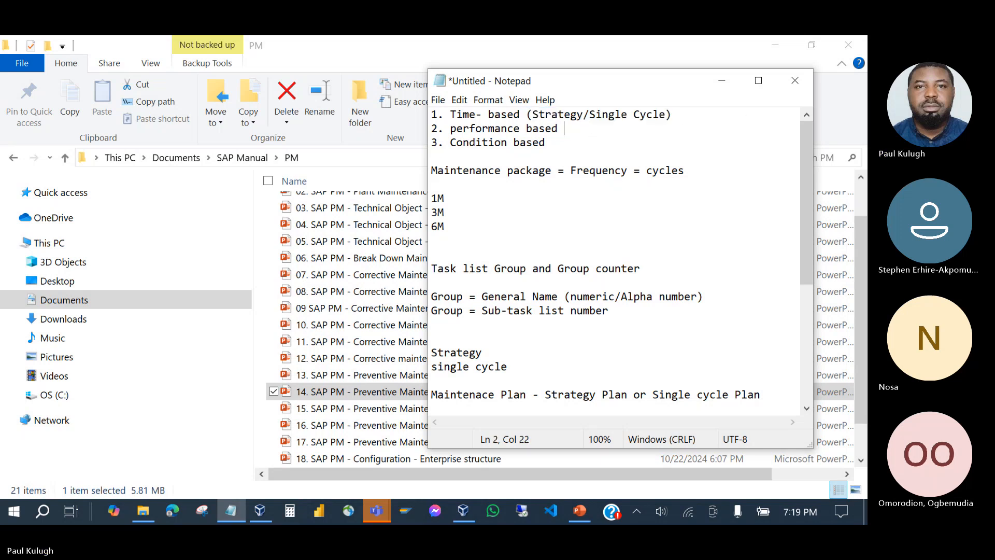
key(ctrl+v)
click(571, 141)
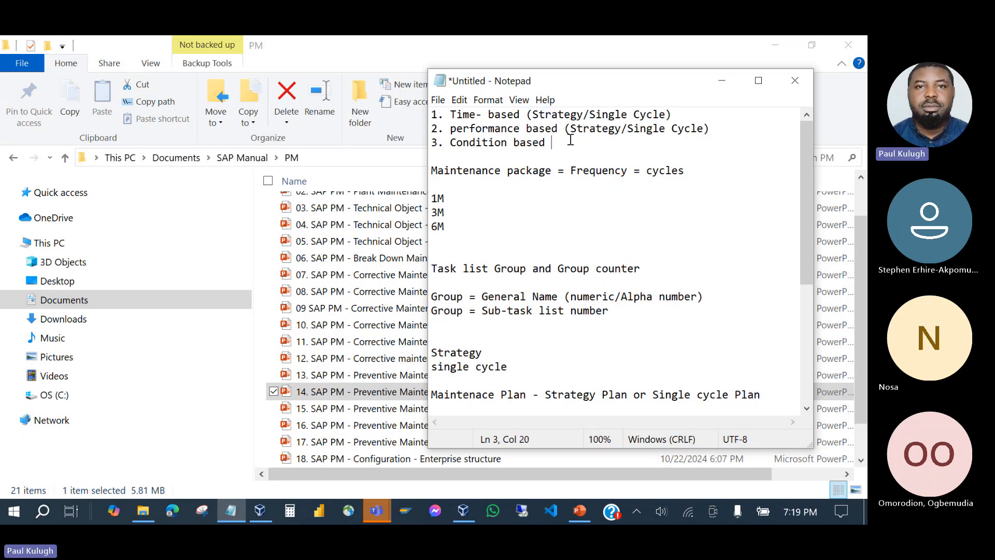
key(ctrl+v)
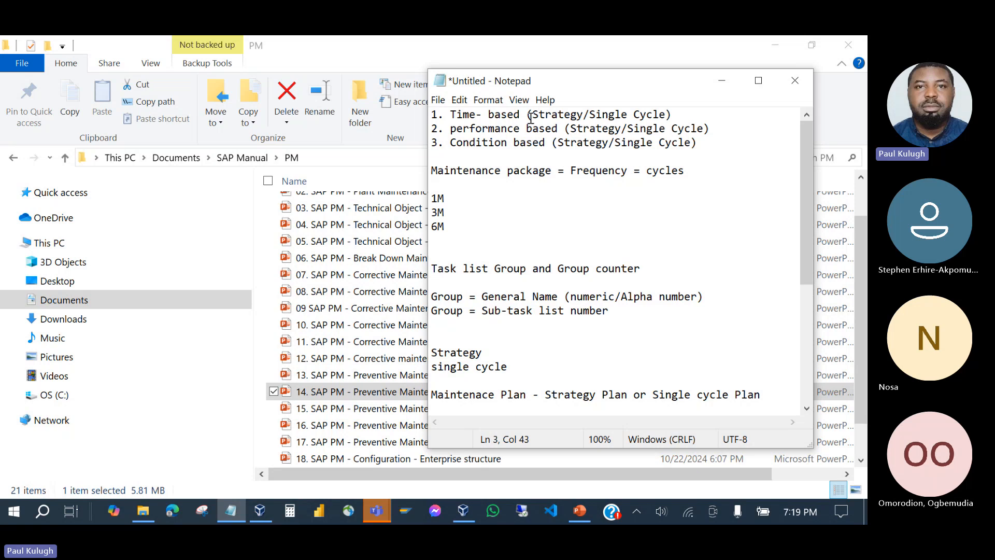
Step: Review the time, performance and condition based entries with their strategy and single cycle options
drag(528, 115, 676, 119)
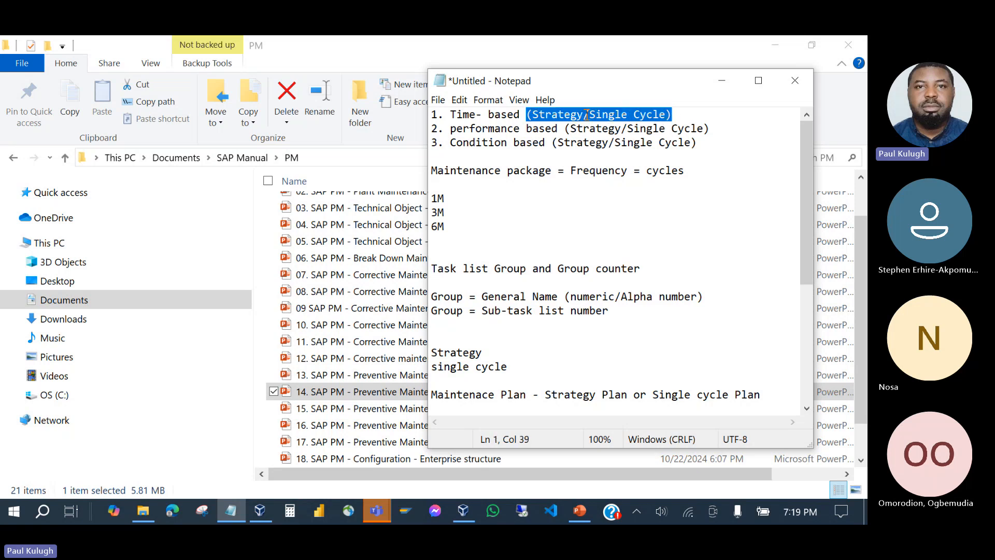
drag(584, 115, 438, 115)
drag(594, 115, 716, 114)
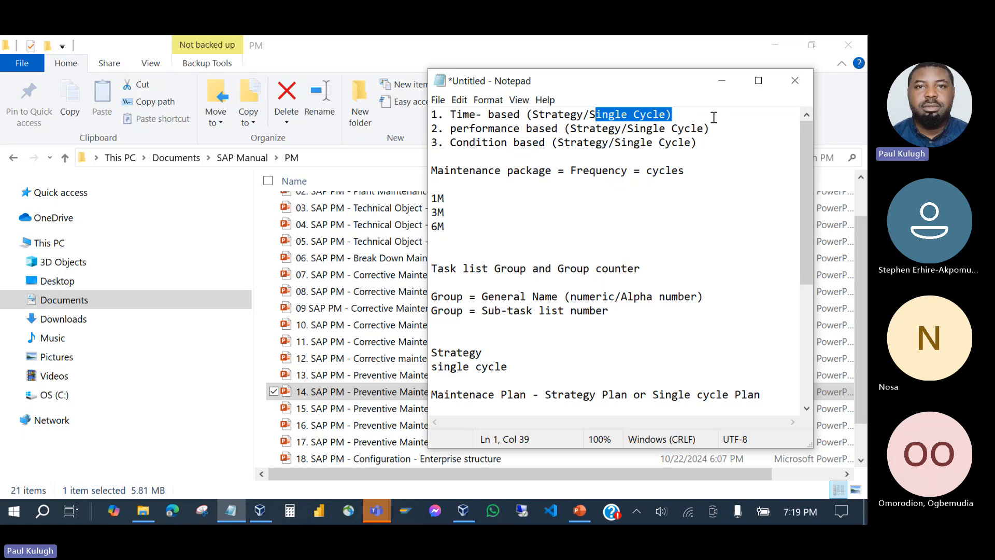
drag(710, 134, 425, 129)
drag(695, 142, 395, 147)
Step: Replace the numbers 5 and 3 at the end of the notes with the line "strategies:" directly below the task list lines
key(Down)
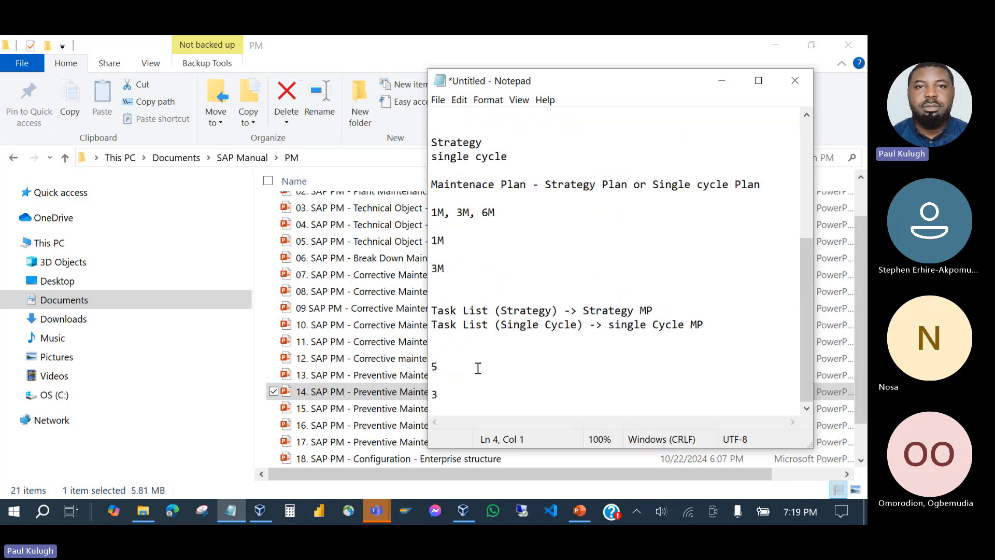
drag(459, 400, 388, 348)
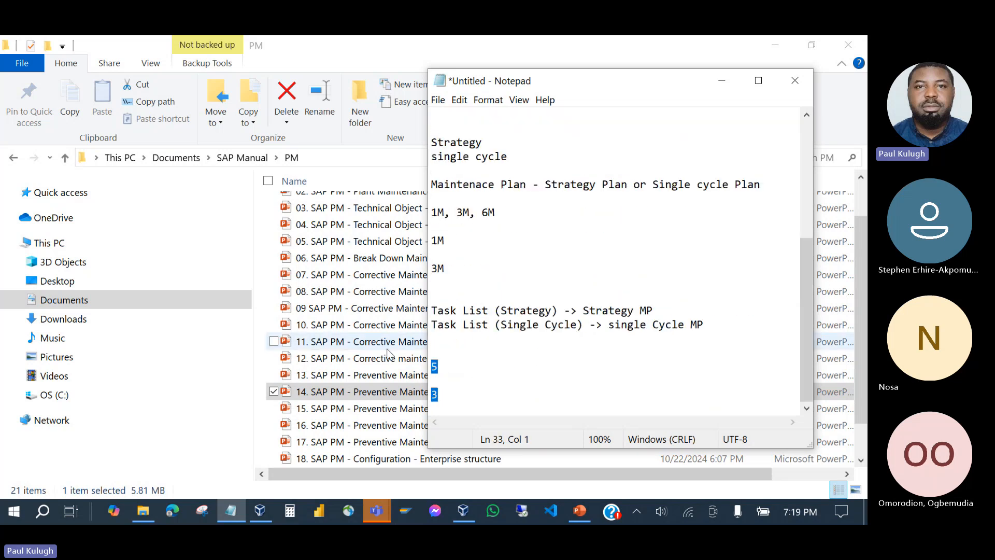
text(start)
key(BackSpace)
key(BackSpace)
key(BackSpace)
key(BackSpace)
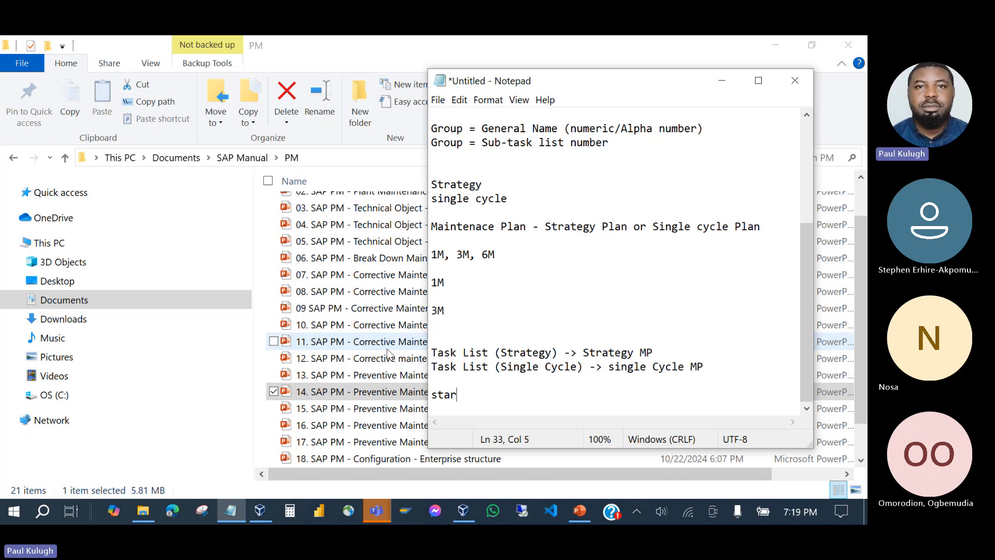
key(BackSpace)
key(BackSpace)
text(star)
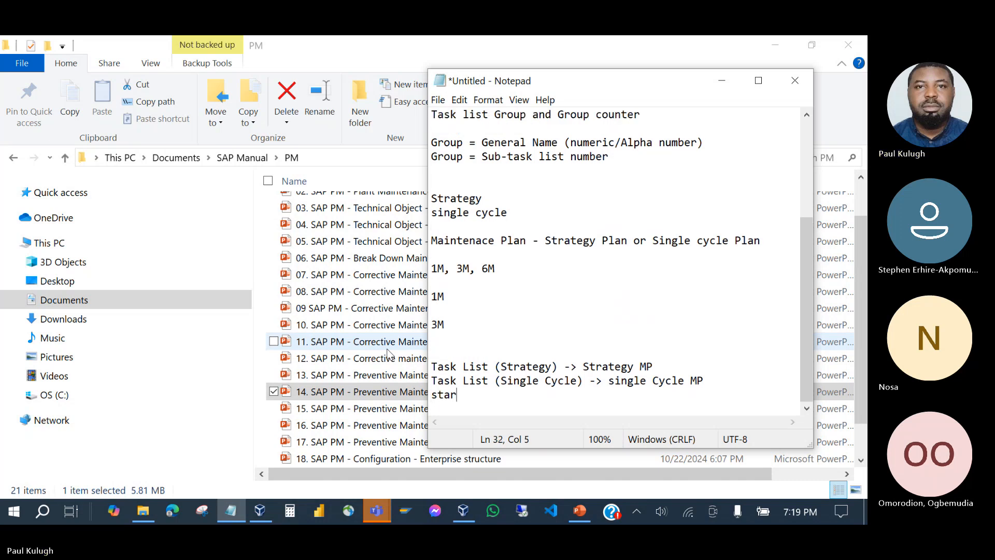
key(BackSpace)
key(BackSpace)
text(rta)
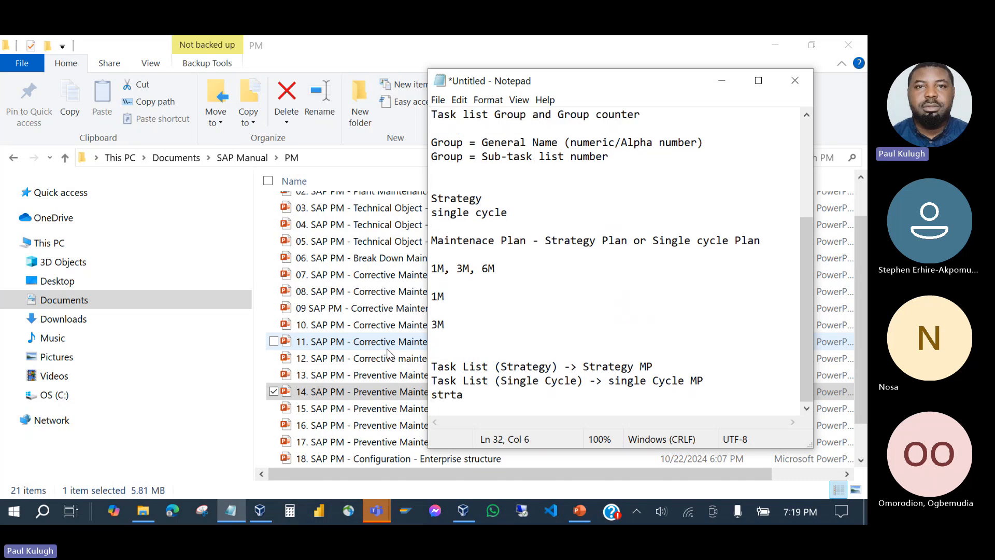
key(BackSpace)
key(BackSpace)
key(BackSpace)
text(rategies:)
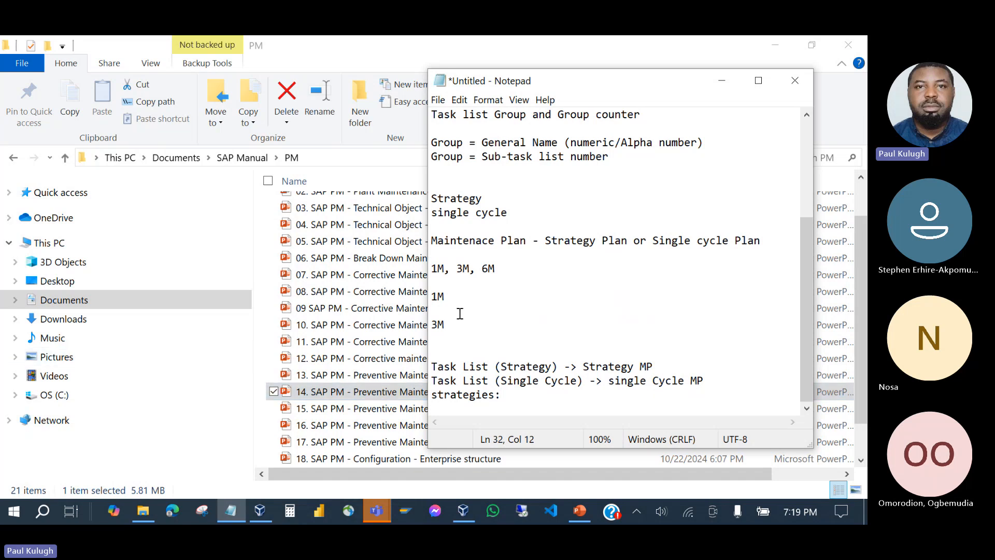
Step: Append "= A" to the "1M, 3M, 6M" line below the Maintenance Plan note and highlight the whole line
drag(514, 267, 397, 269)
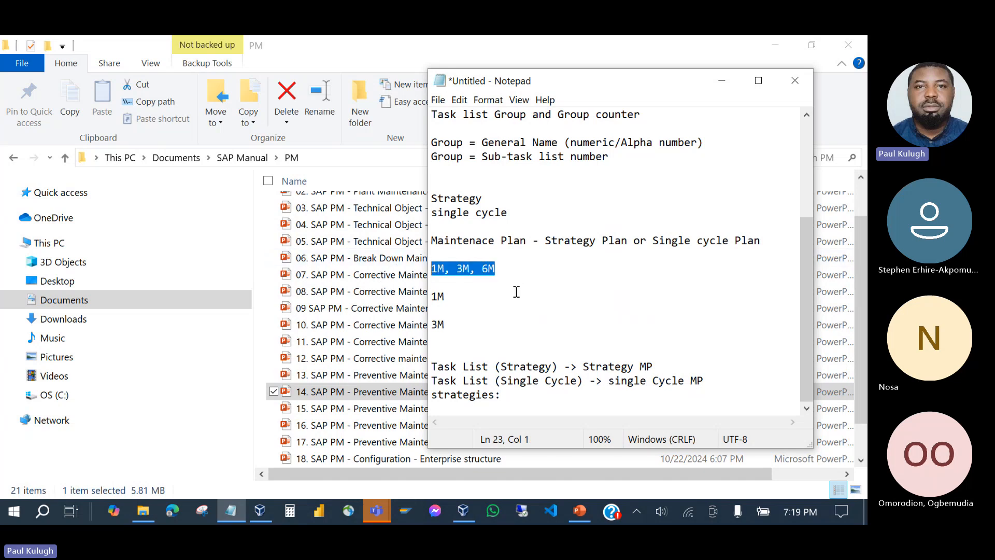
click(518, 270)
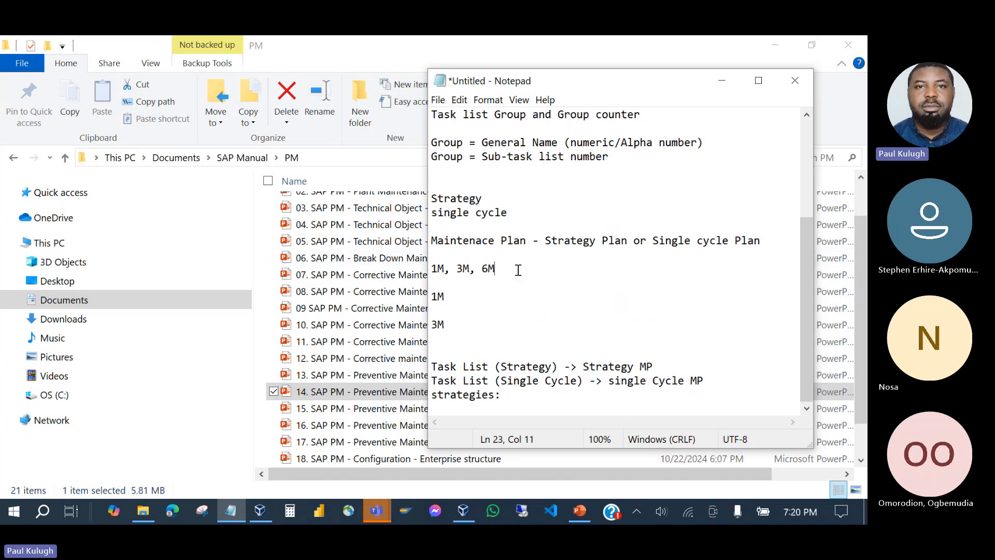
text(= A)
double_click(517, 268)
click(523, 266)
drag(523, 266, 337, 266)
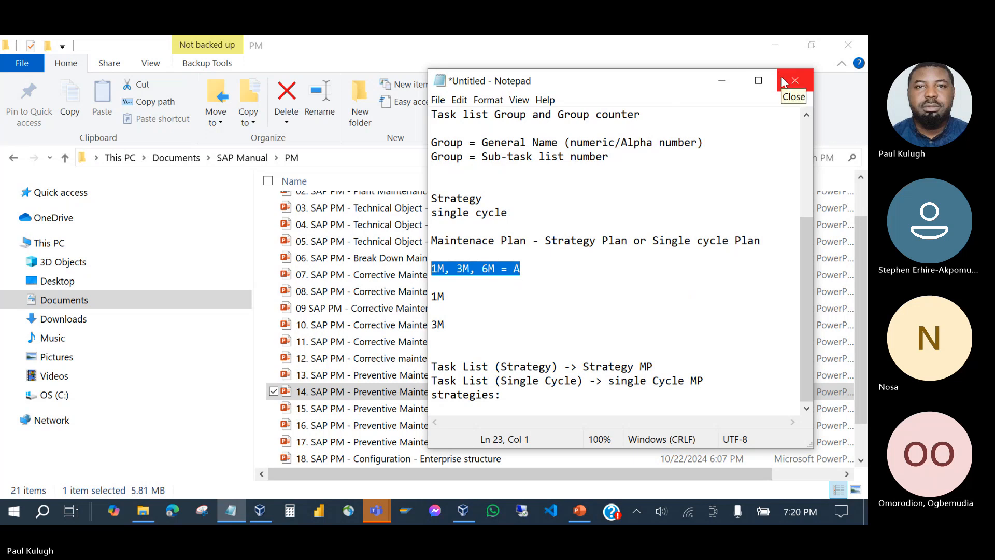
Step: Save the notes to the Desktop as a text document named "Preventive Maintenance - Training" and close the file
scroll(493, 184, up, 3)
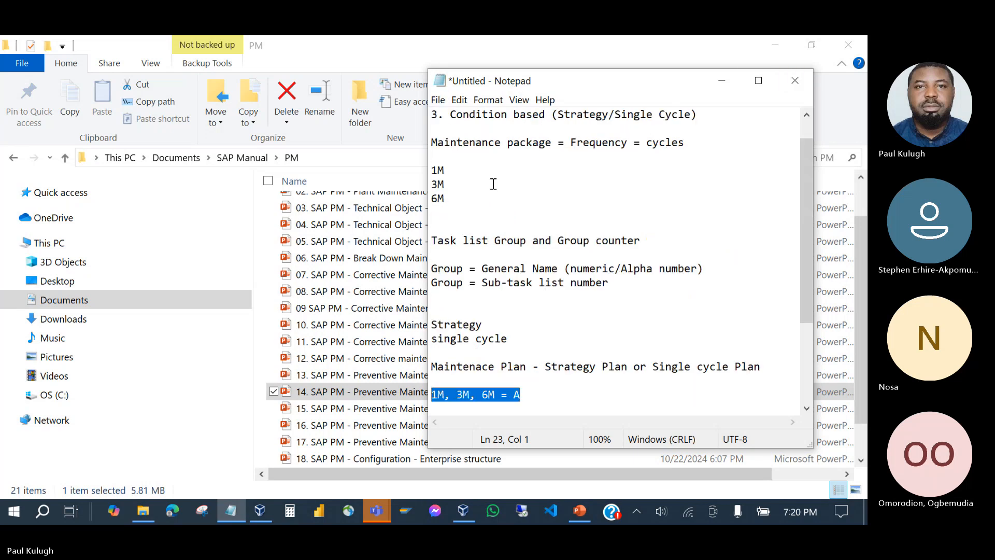
scroll(494, 184, up, 1)
click(438, 99)
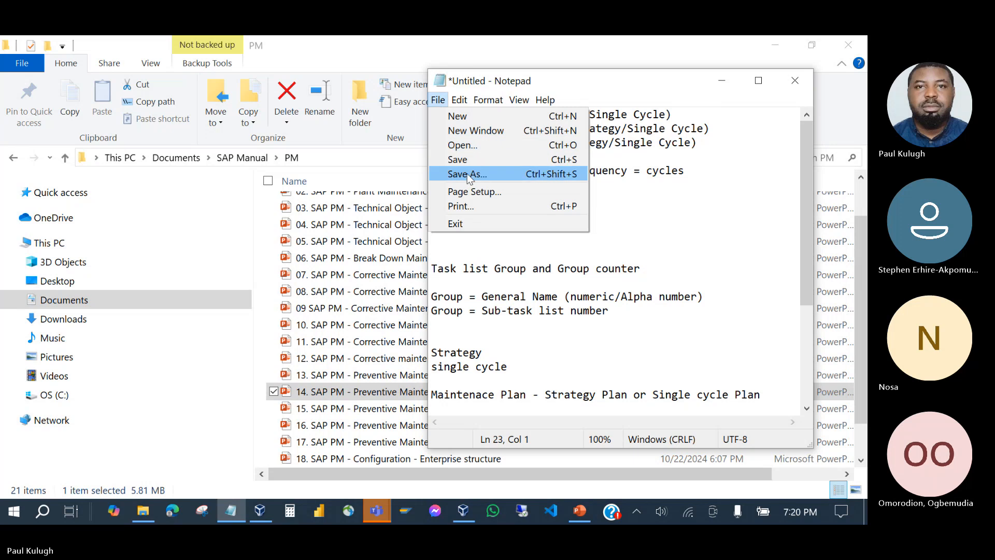
click(468, 159)
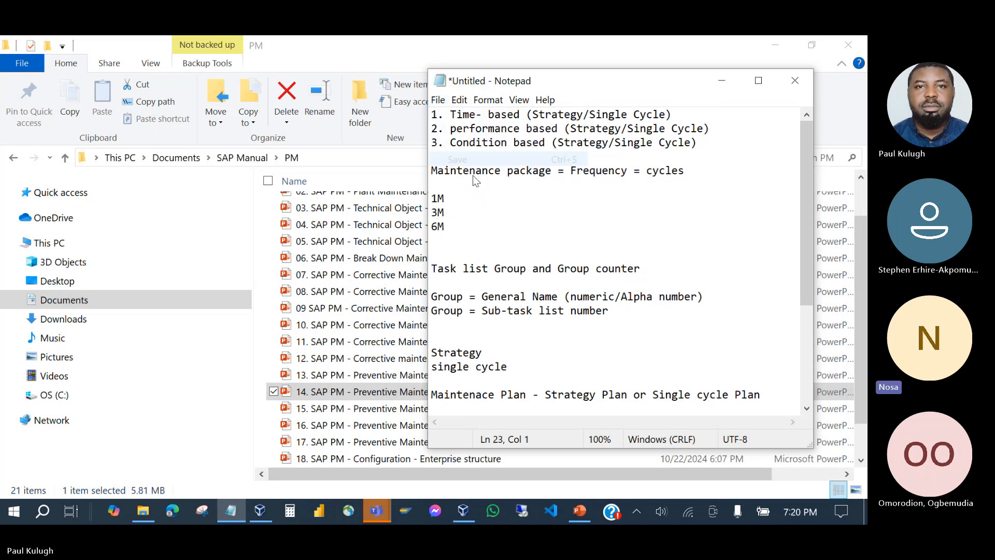
text(Preven)
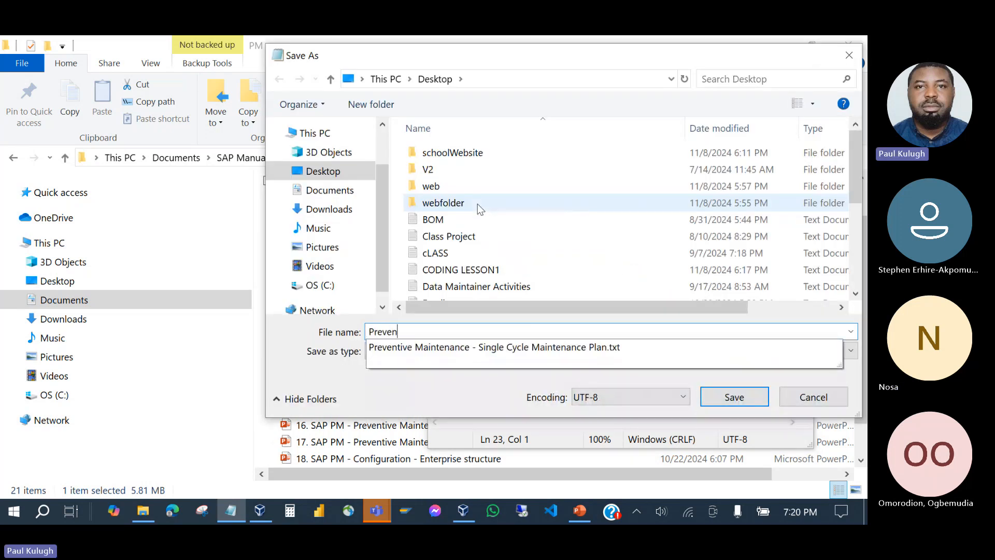
text(tive Maint)
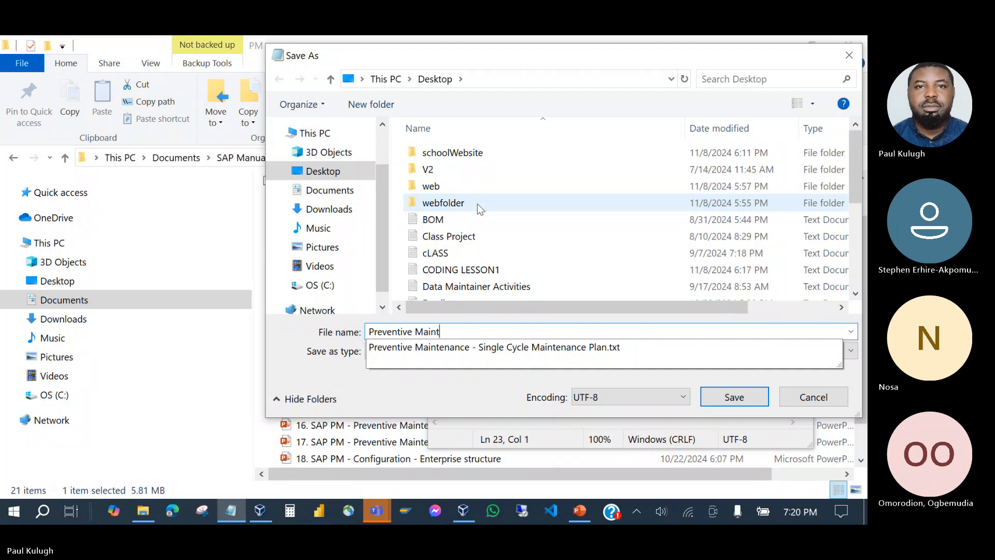
text(enance -)
key(BackSpace)
key(BackSpace)
text(- Training)
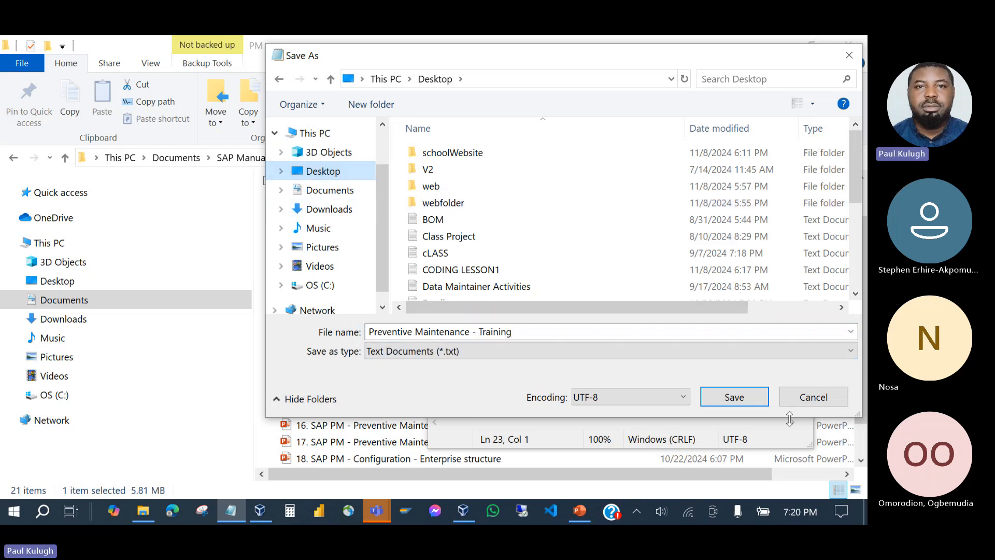
click(734, 397)
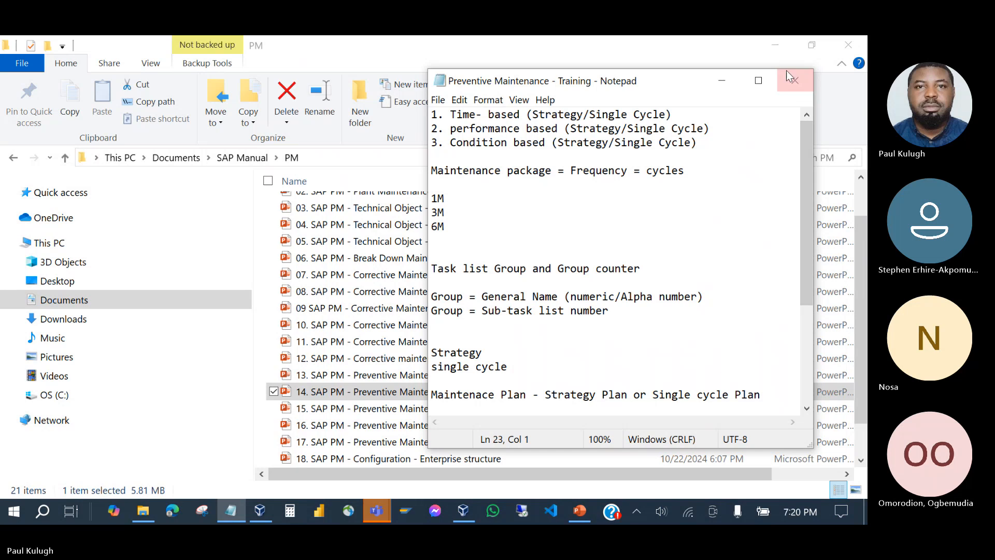
drag(785, 70, 792, 86)
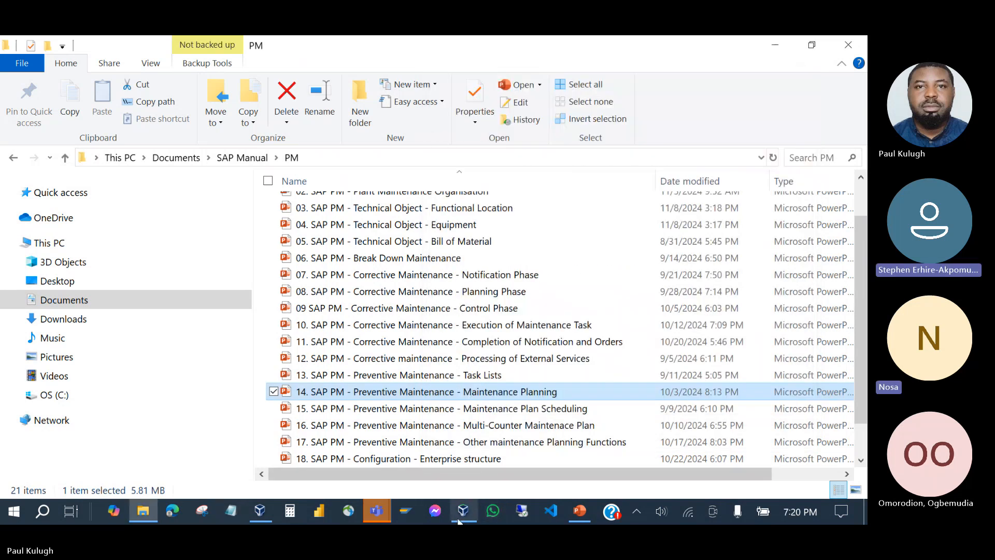
Step: Switch to the Microsoft Teams meeting, dismiss the recording and transcription notice, and leave the call
click(389, 456)
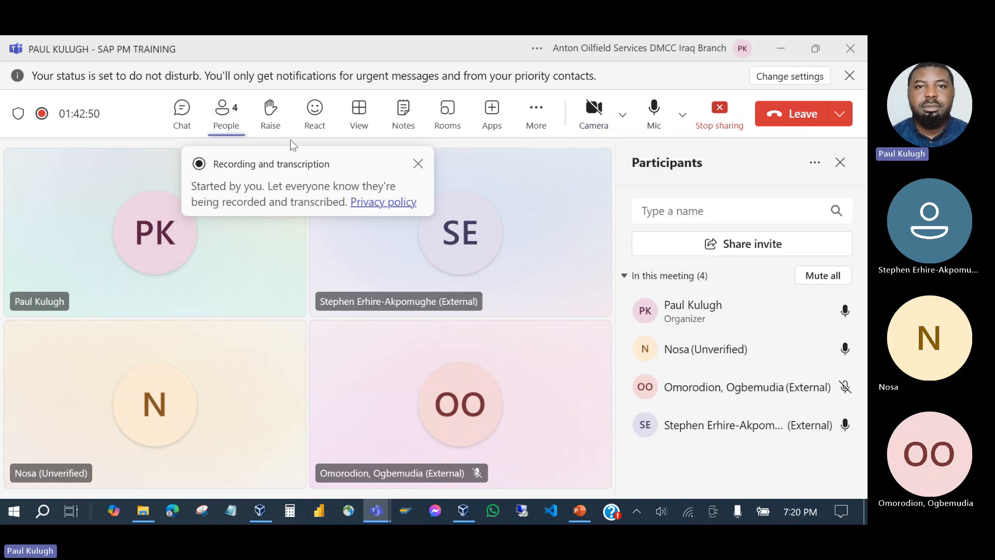
click(418, 164)
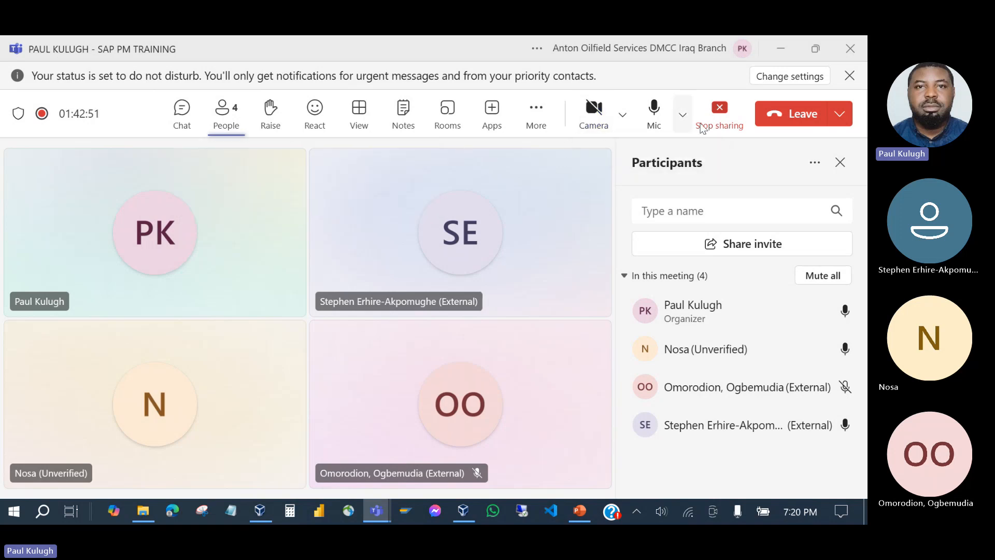
click(787, 113)
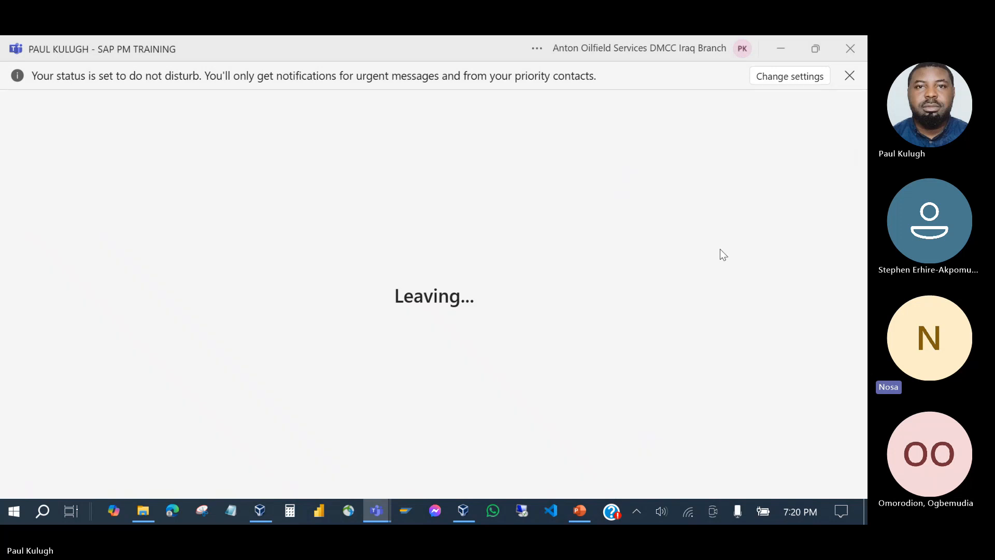